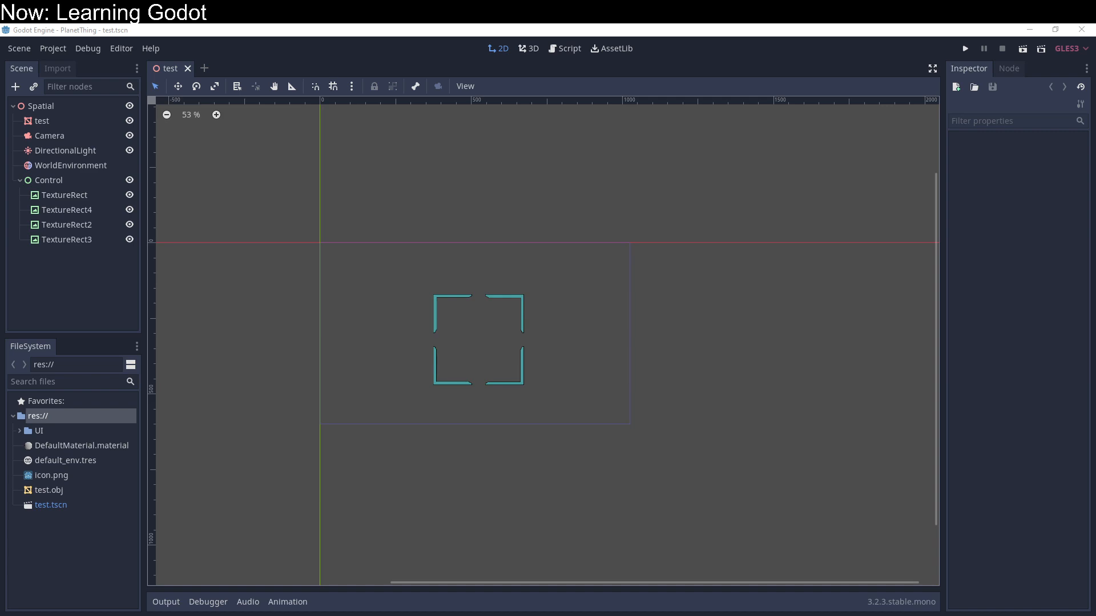
# Step: Resize the Control frame to about 357 × 255, and again to about 282 × 343
pyautogui.click(522, 364)
pyautogui.click(514, 316)
pyautogui.click(459, 314)
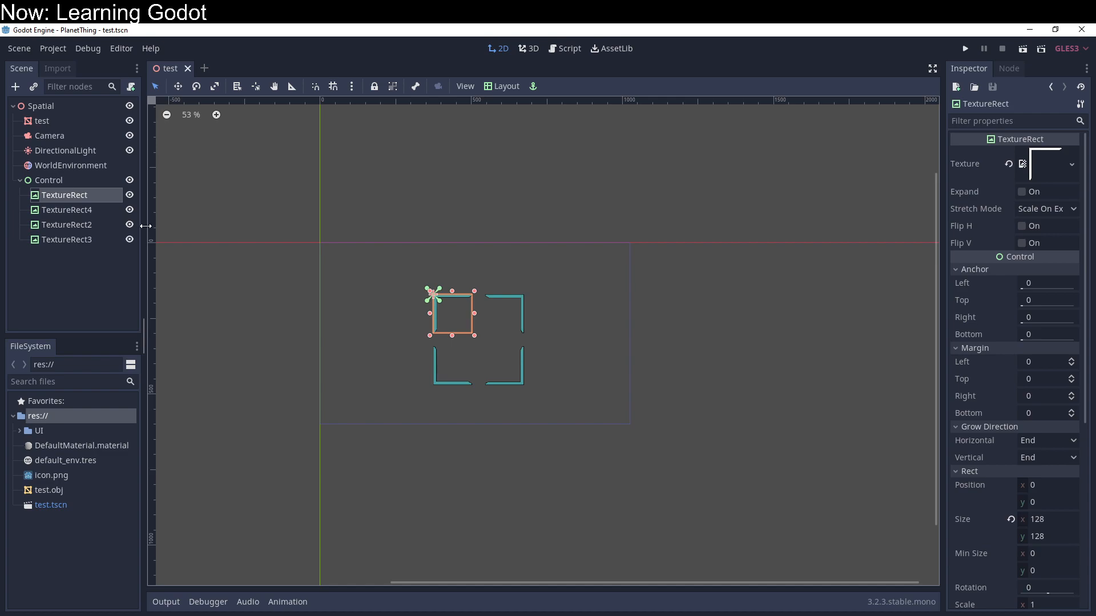
pyautogui.click(94, 183)
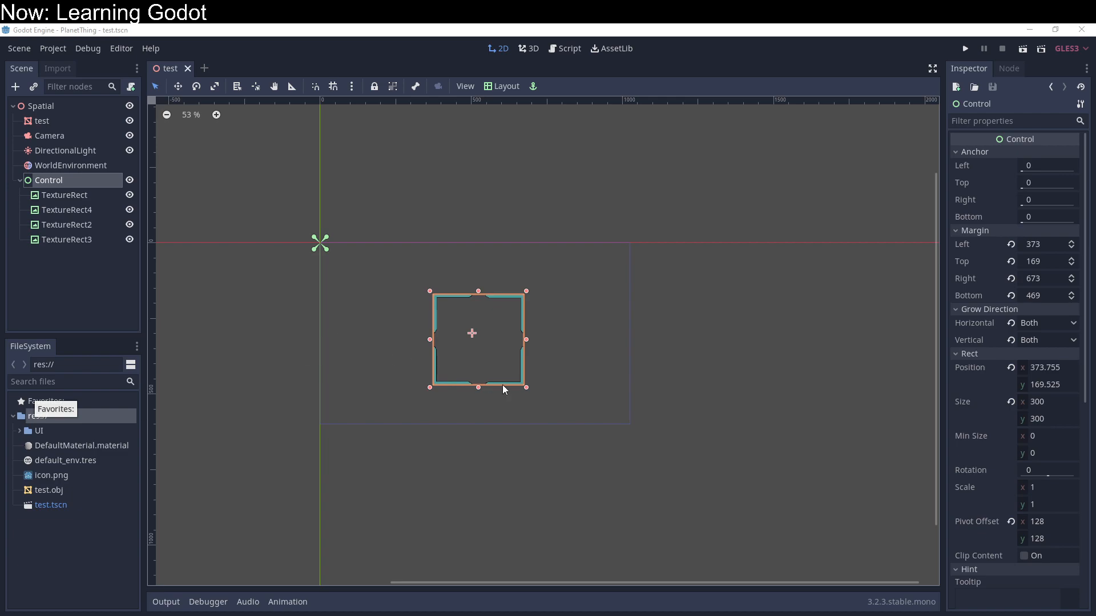
pyautogui.moveTo(526, 388); pyautogui.dragTo(544, 374)
pyautogui.scroll(12, 508, 415)
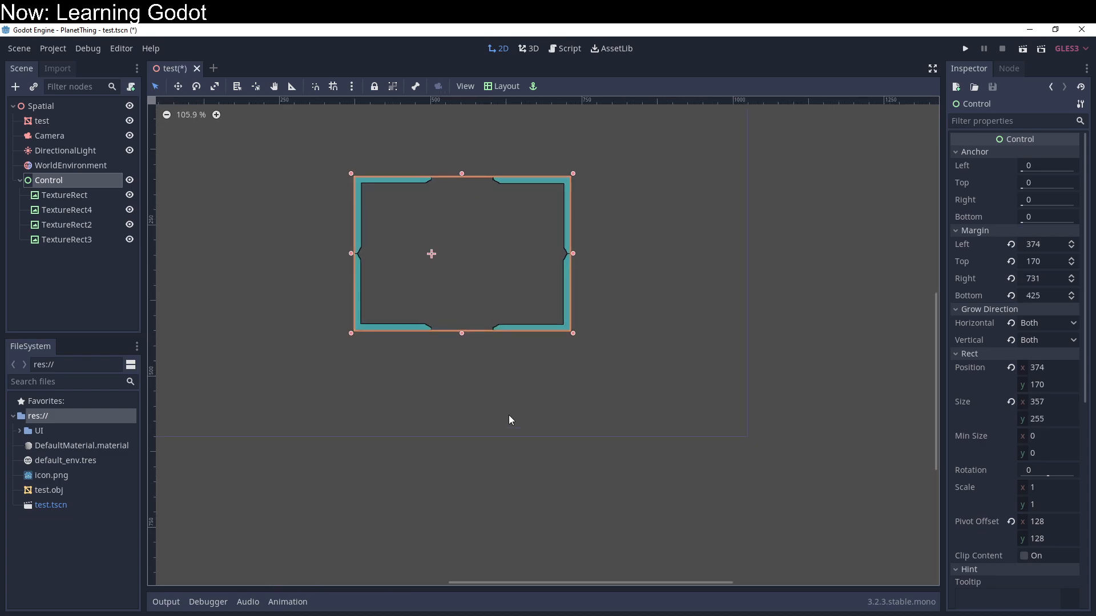
pyautogui.moveTo(574, 337); pyautogui.dragTo(527, 387)
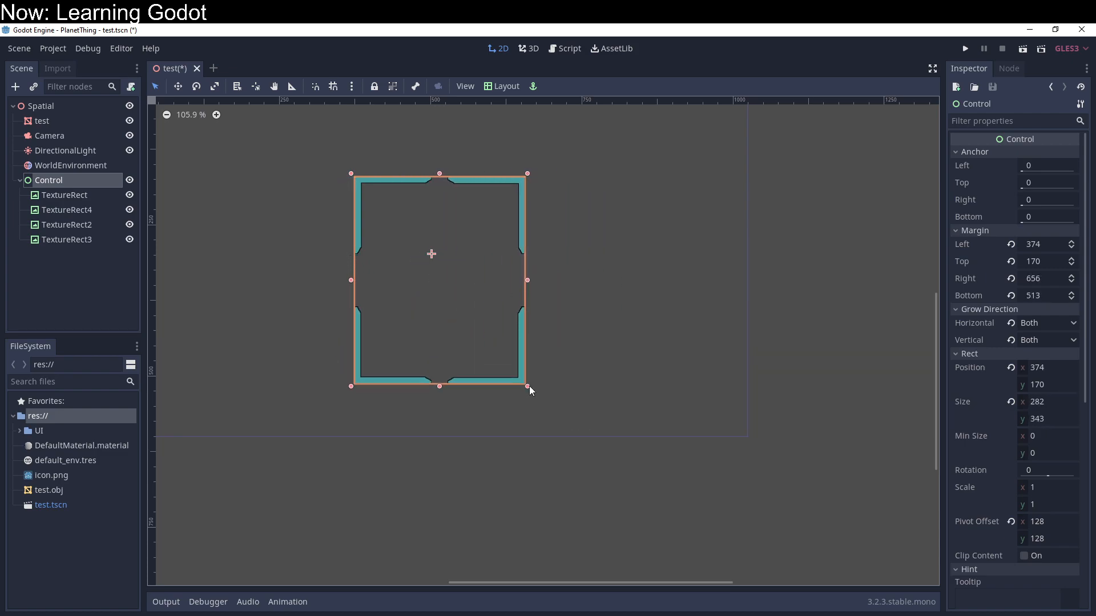
# Step: Expand the UI folder, select UL.png, and review the Control node's layout and visibility properties
pyautogui.doubleClick(29, 434)
pyautogui.click(52, 448)
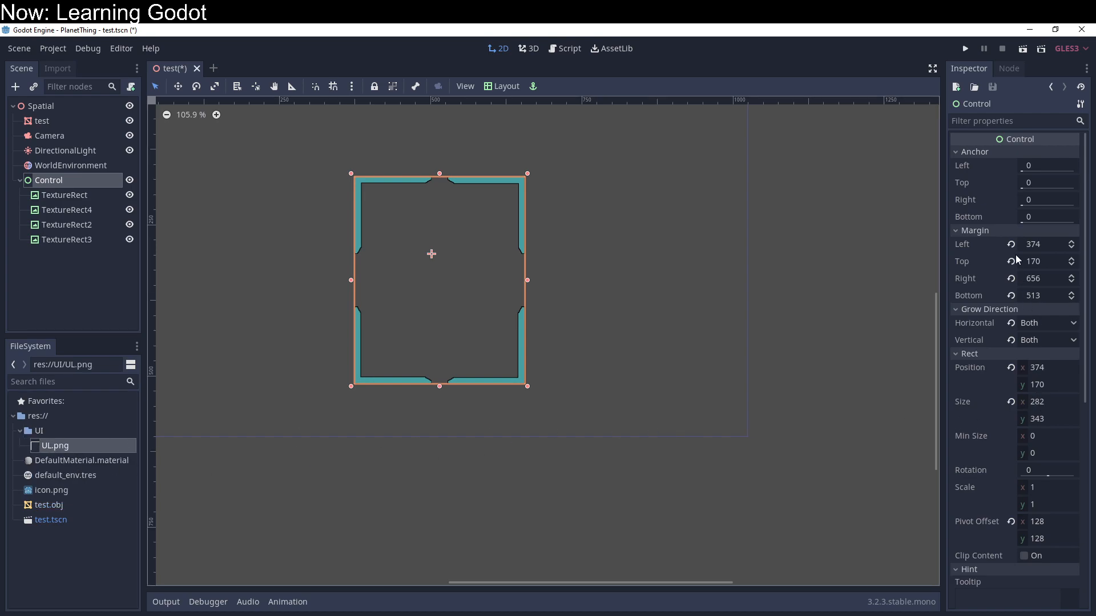
pyautogui.scroll(-3, 1005, 416)
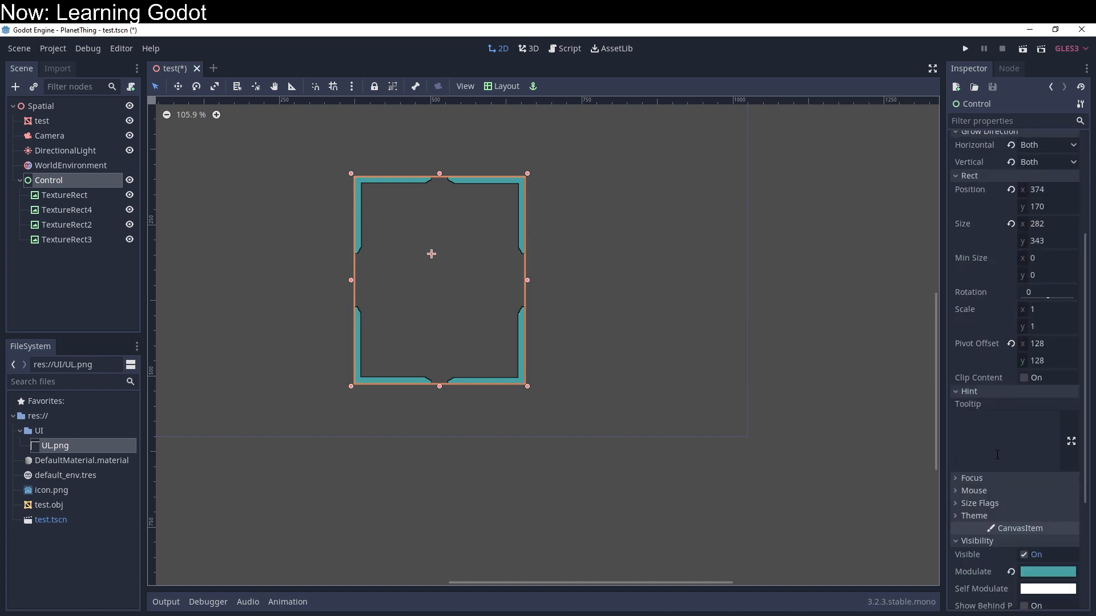
pyautogui.scroll(-1, 997, 457)
pyautogui.scroll(-1, 992, 436)
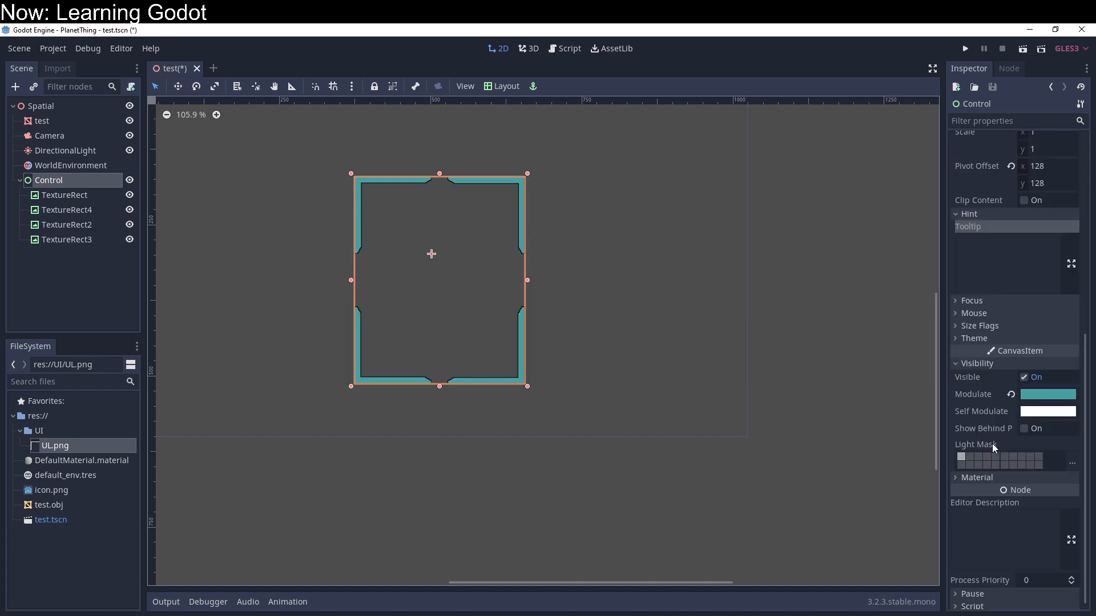
pyautogui.scroll(5, 995, 562)
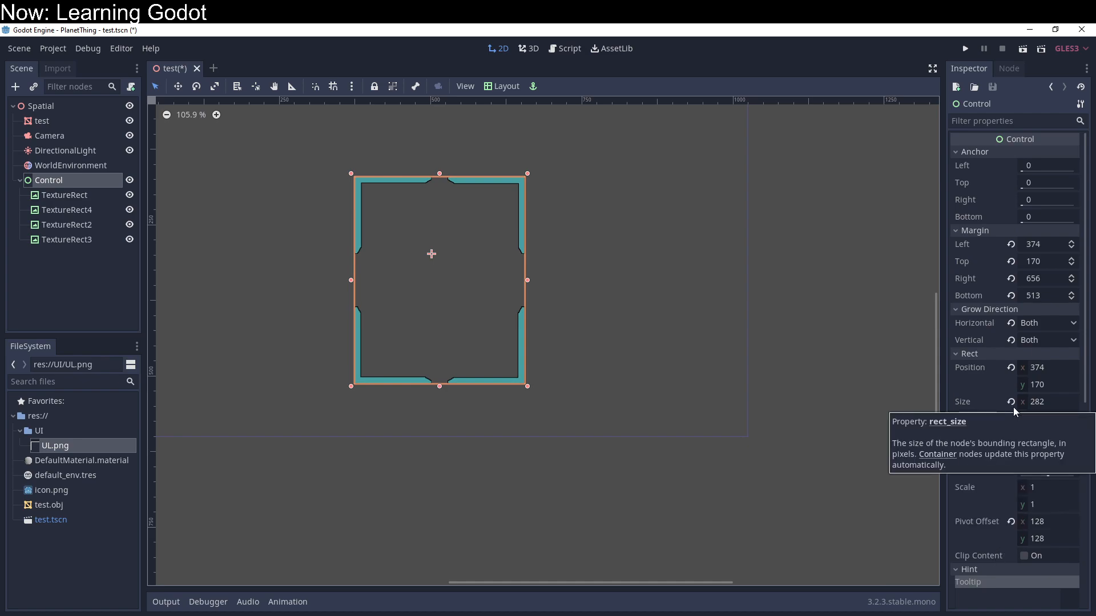
pyautogui.scroll(-2, 1013, 406)
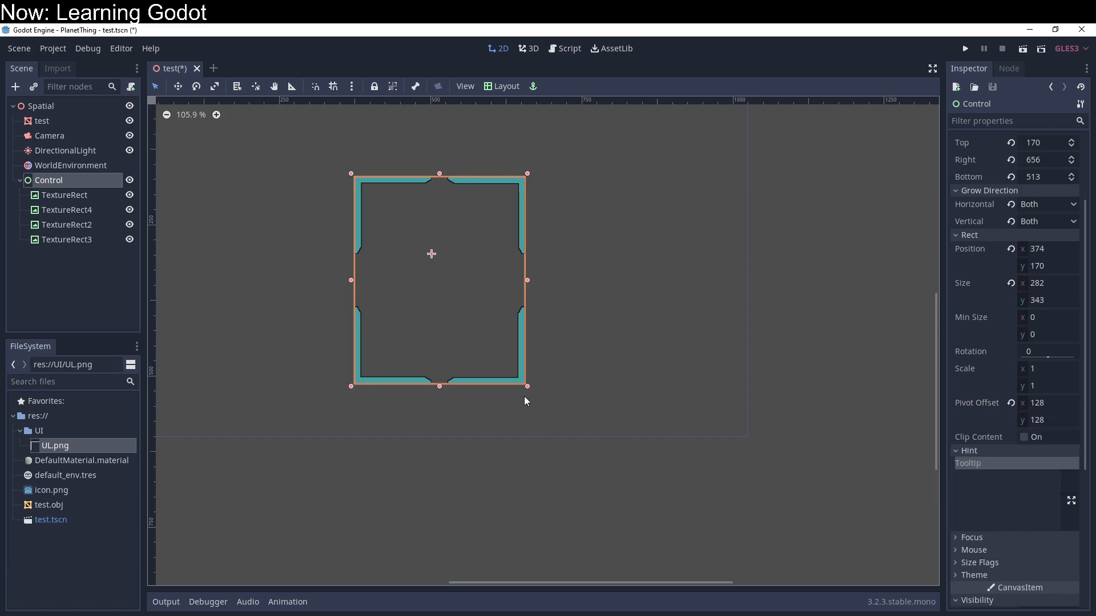
# Step: Enlarge the Control frame to about 469 × 354, with its left edge at about x 268
pyautogui.moveTo(529, 388); pyautogui.dragTo(577, 363)
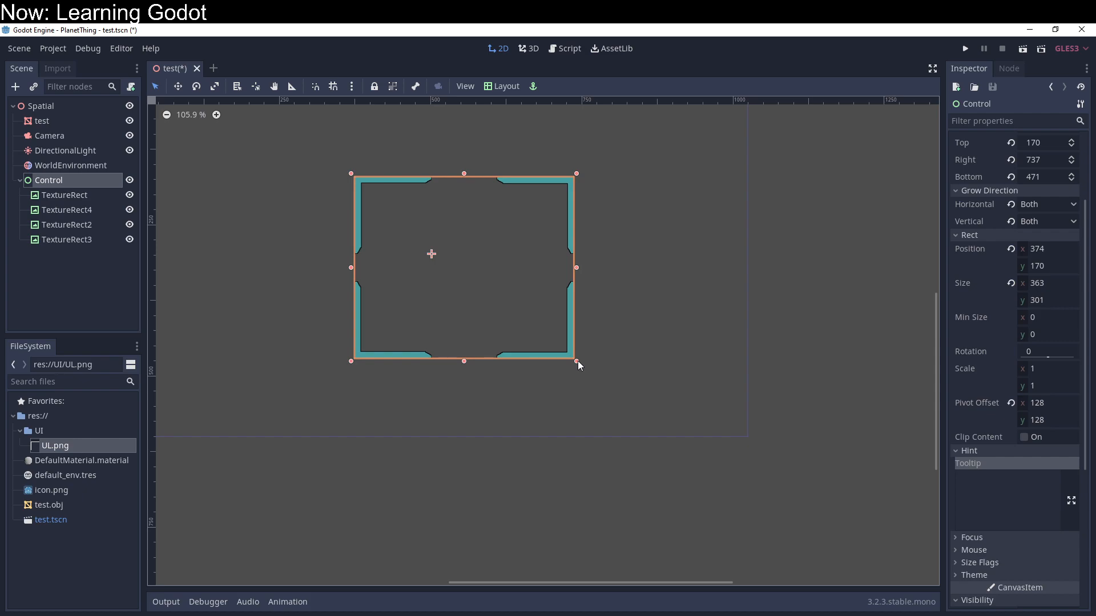
pyautogui.moveTo(351, 268); pyautogui.dragTo(262, 288)
pyautogui.moveTo(262, 361); pyautogui.dragTo(303, 383)
# Step: Inspect the frame's corner TextureRects one after another to compare their anchors and rotations
pyautogui.click(303, 385)
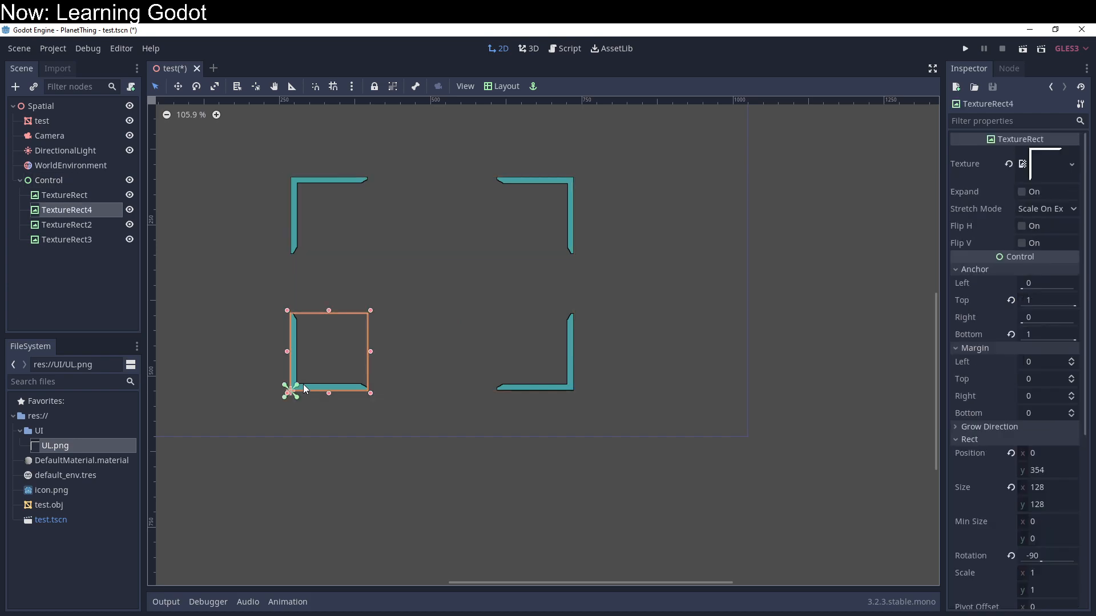
pyautogui.click(302, 240)
pyautogui.click(551, 225)
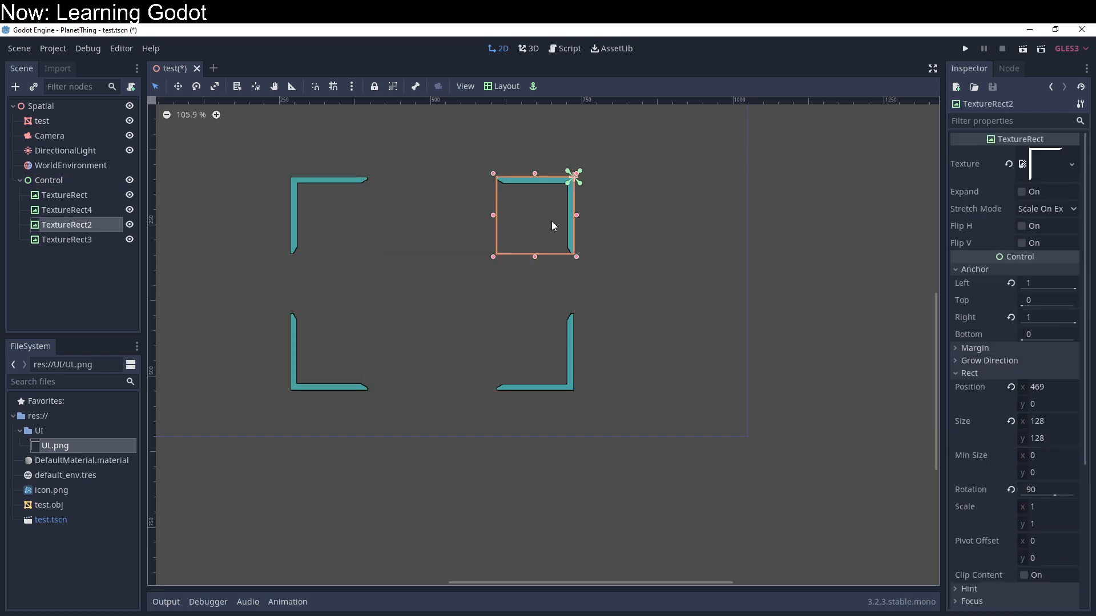
pyautogui.click(560, 348)
# Step: Resize the Control frame to about 355 × 297, and run the project to preview it before closing the game window
pyautogui.click(404, 254)
pyautogui.moveTo(576, 394); pyautogui.dragTo(507, 359)
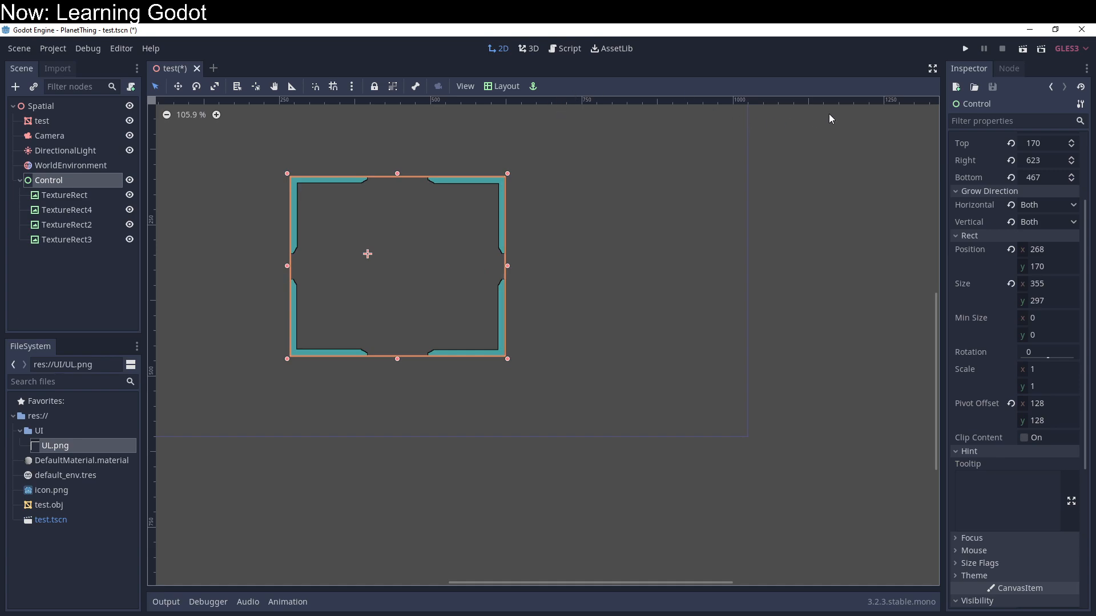
pyautogui.click(965, 48)
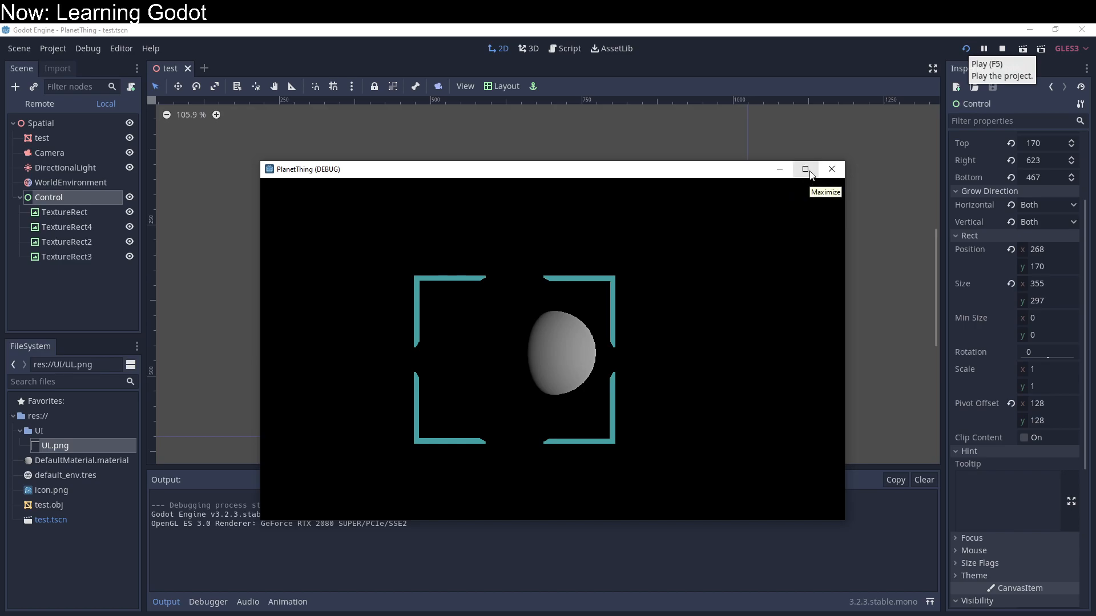
pyautogui.click(842, 169)
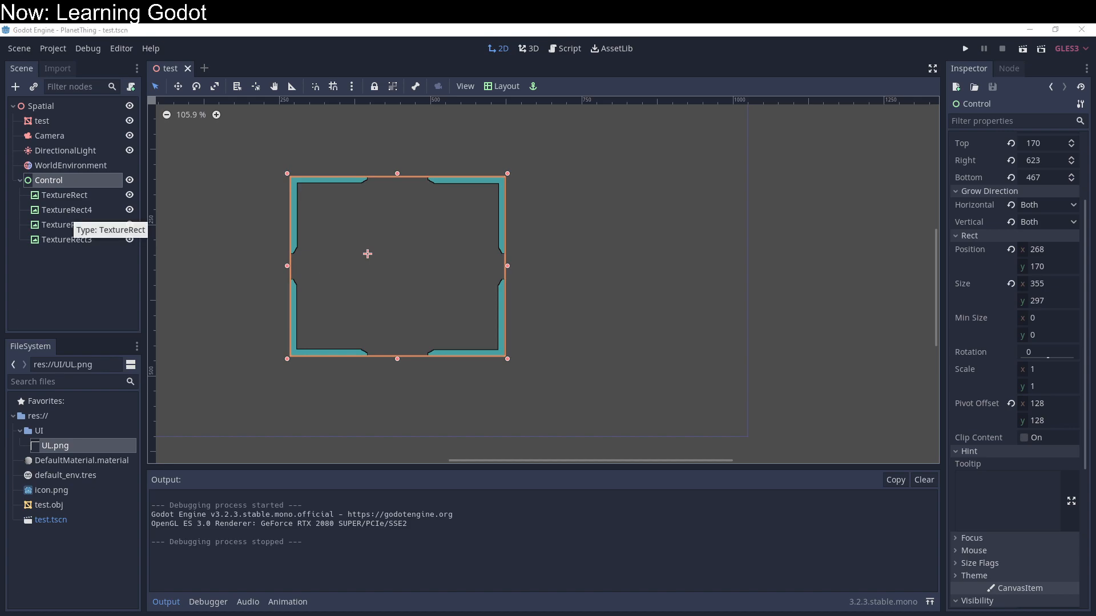
# Step: Widen the Control frame to about 439 × 286
pyautogui.click(765, 255)
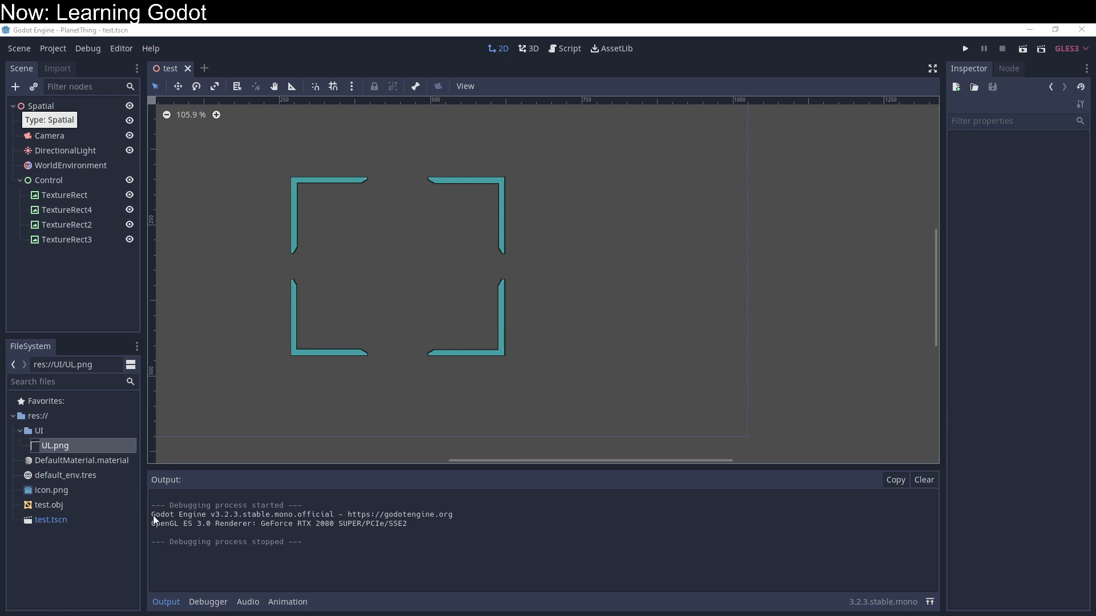
pyautogui.click(482, 346)
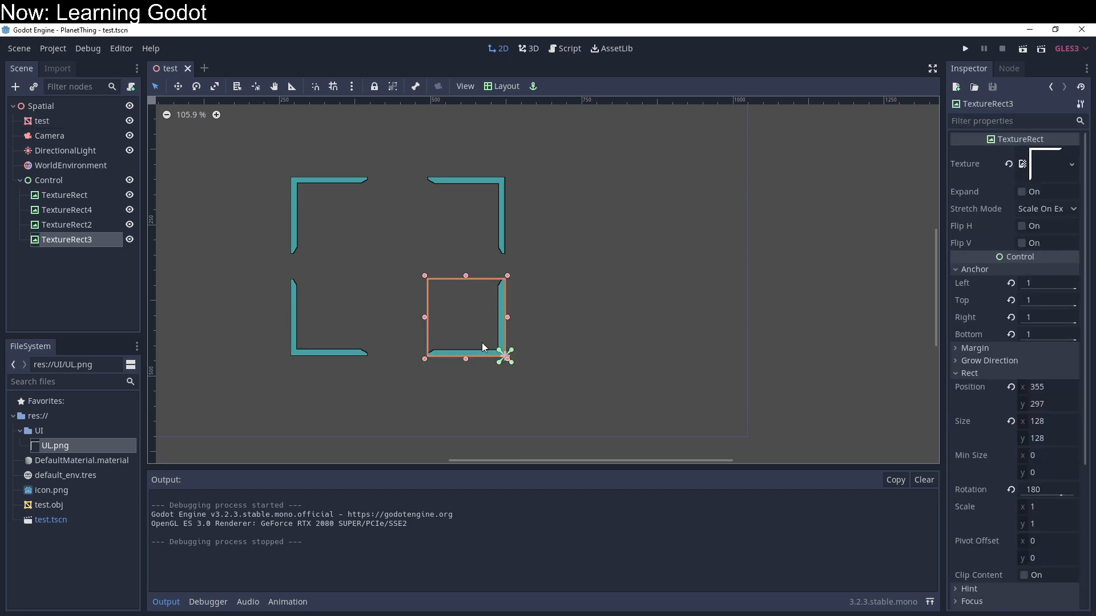
pyautogui.click(353, 406)
pyautogui.click(382, 272)
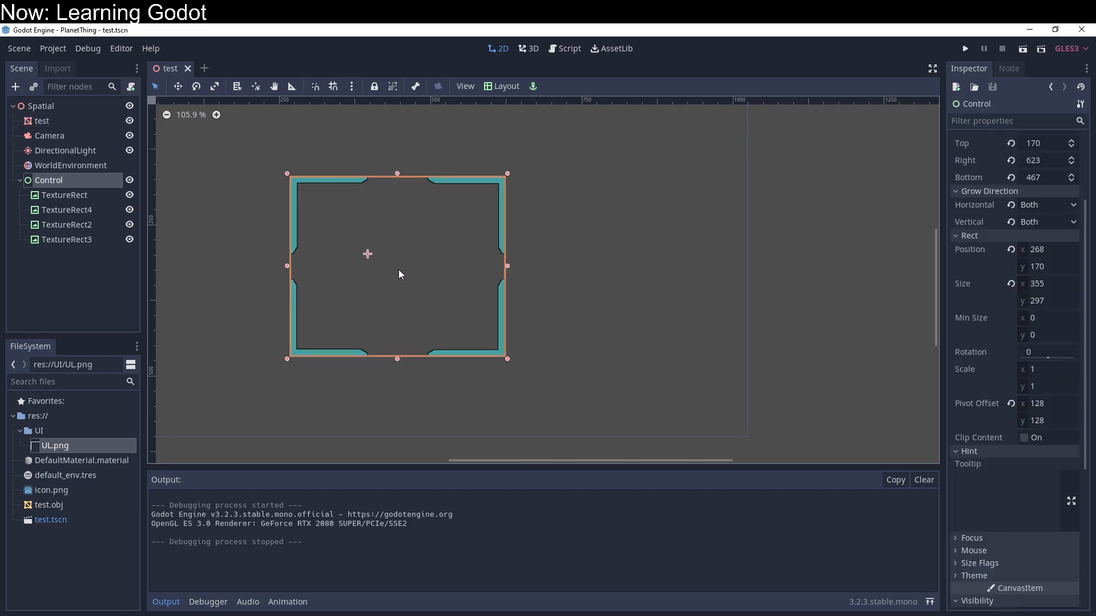
pyautogui.moveTo(508, 361); pyautogui.dragTo(558, 352)
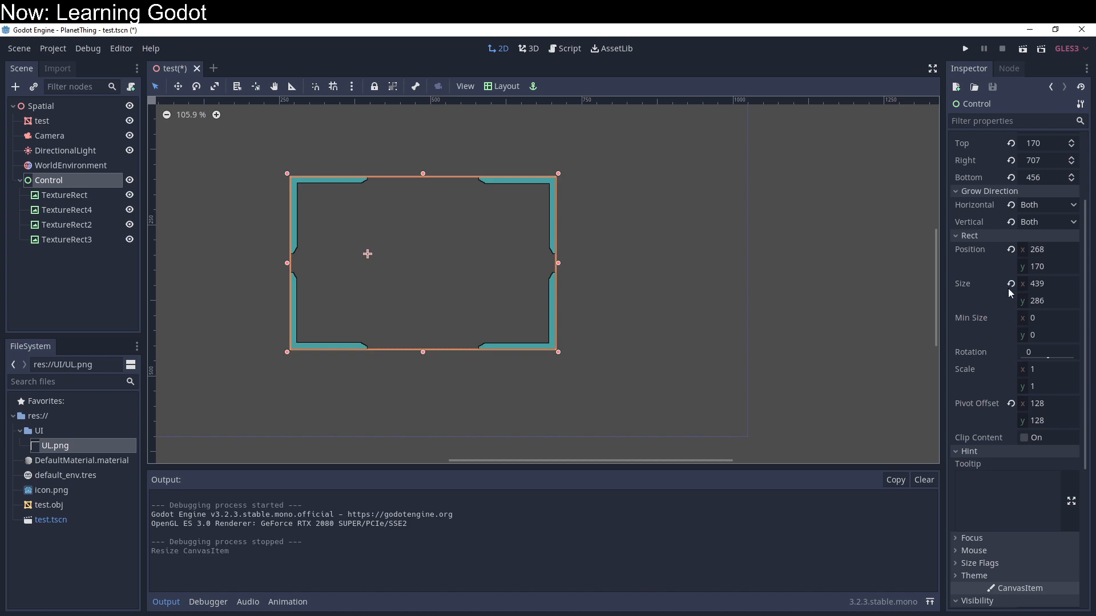
pyautogui.moveTo(845, 320); pyautogui.dragTo(851, 375, button='middle')
pyautogui.scroll(-2, 622, 324)
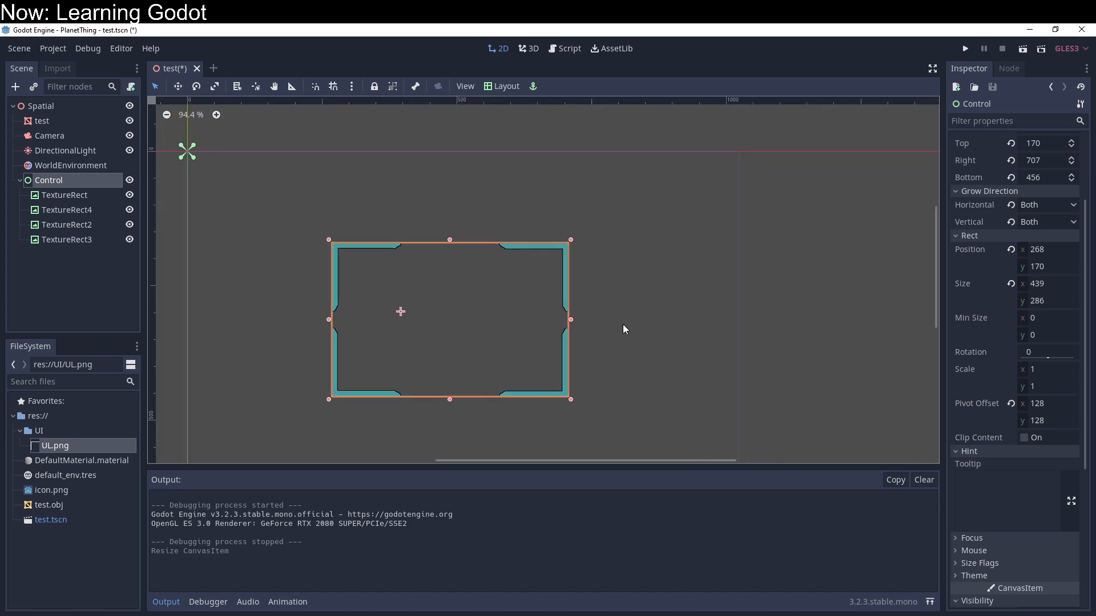
pyautogui.moveTo(760, 341); pyautogui.dragTo(799, 309, button='middle')
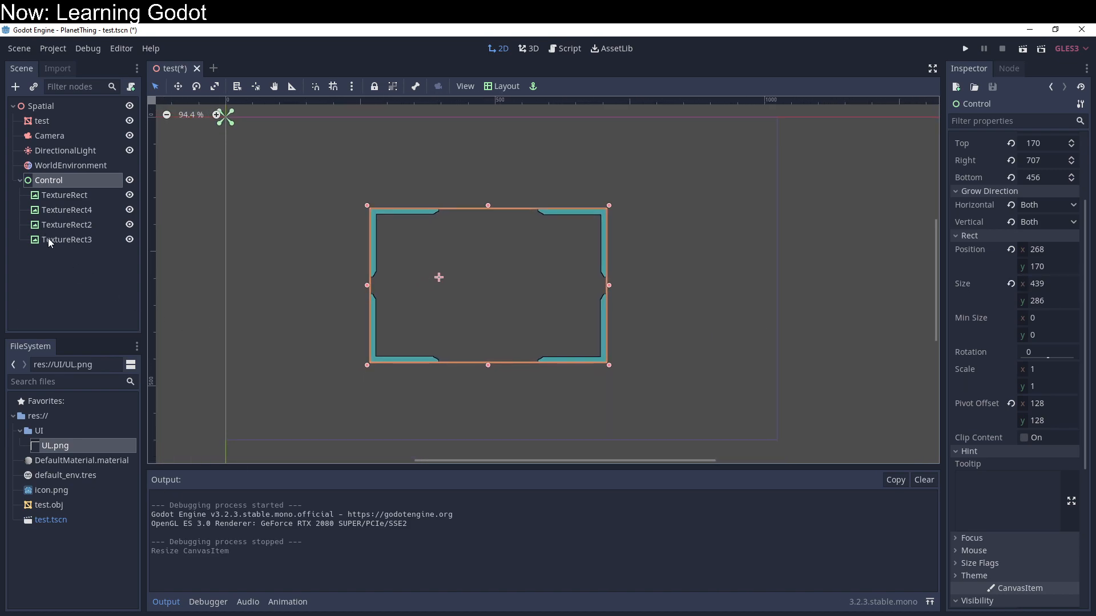
# Step: Add a plain Node as a child of Control
pyautogui.rightClick(53, 108)
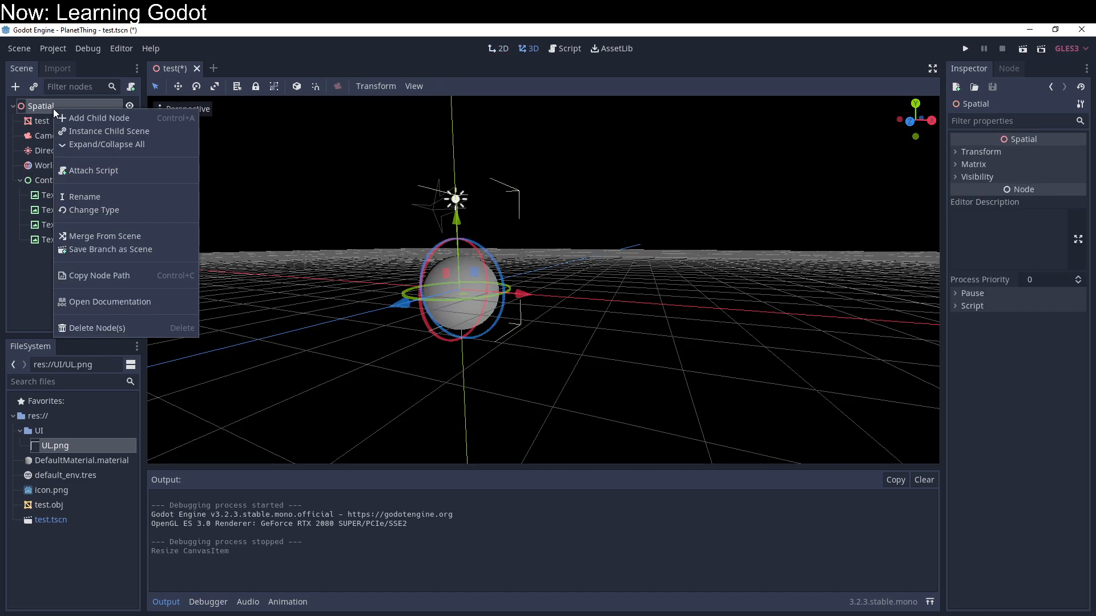
pyautogui.click(39, 183)
pyautogui.rightClick(39, 184)
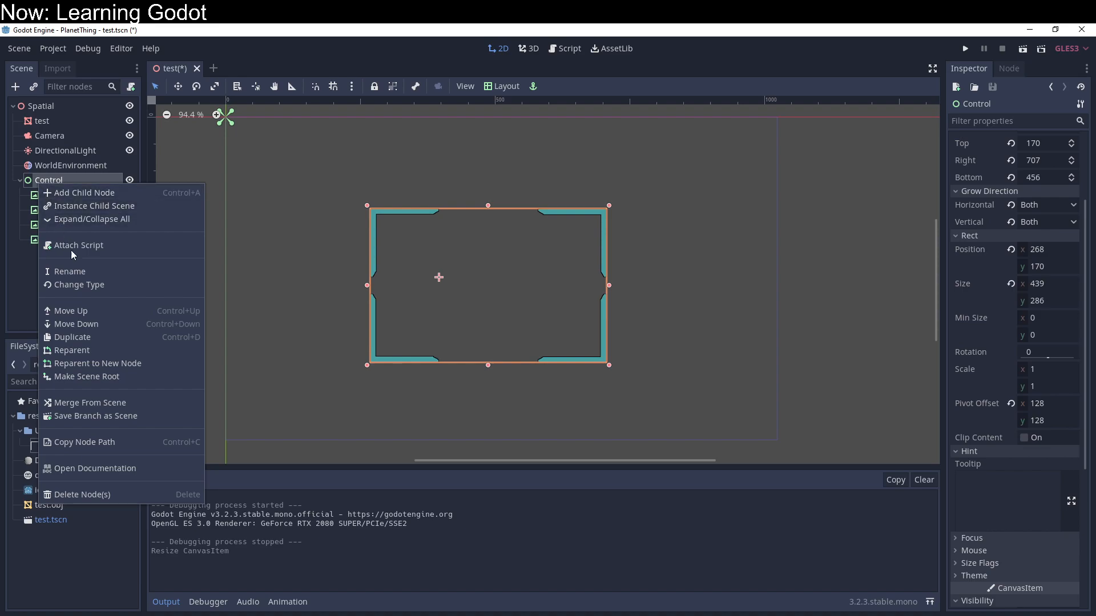
pyautogui.click(129, 192)
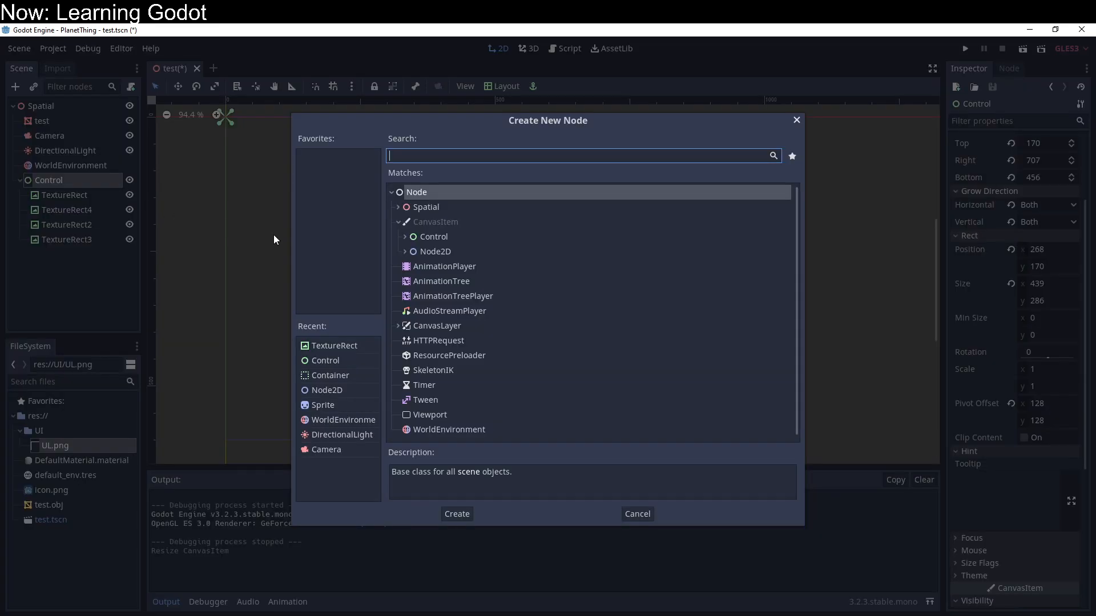
pyautogui.click(428, 251)
pyautogui.click(437, 196)
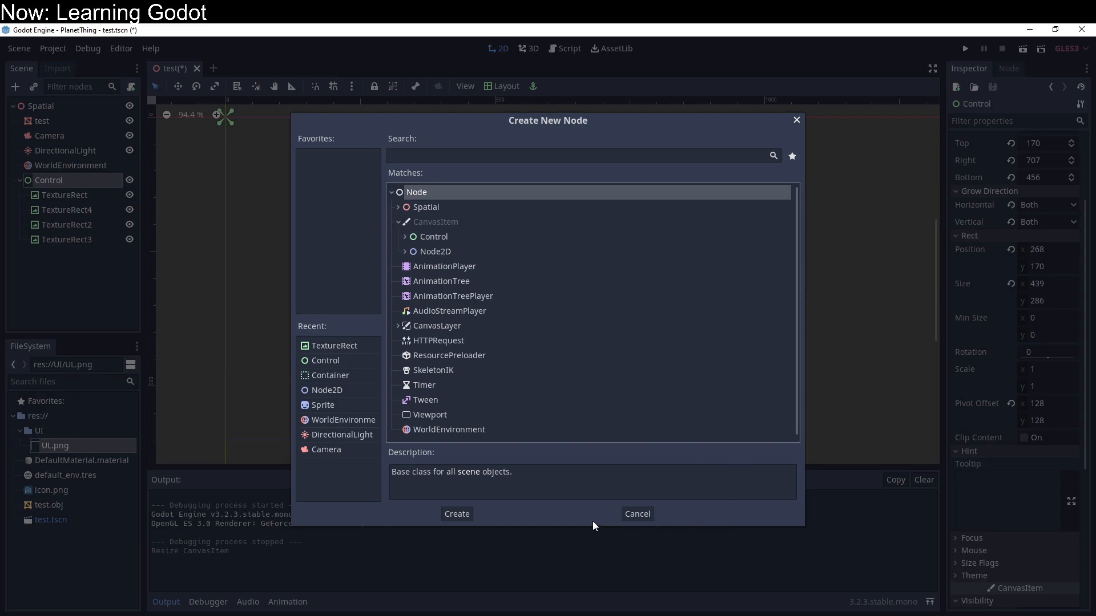
pyautogui.click(457, 513)
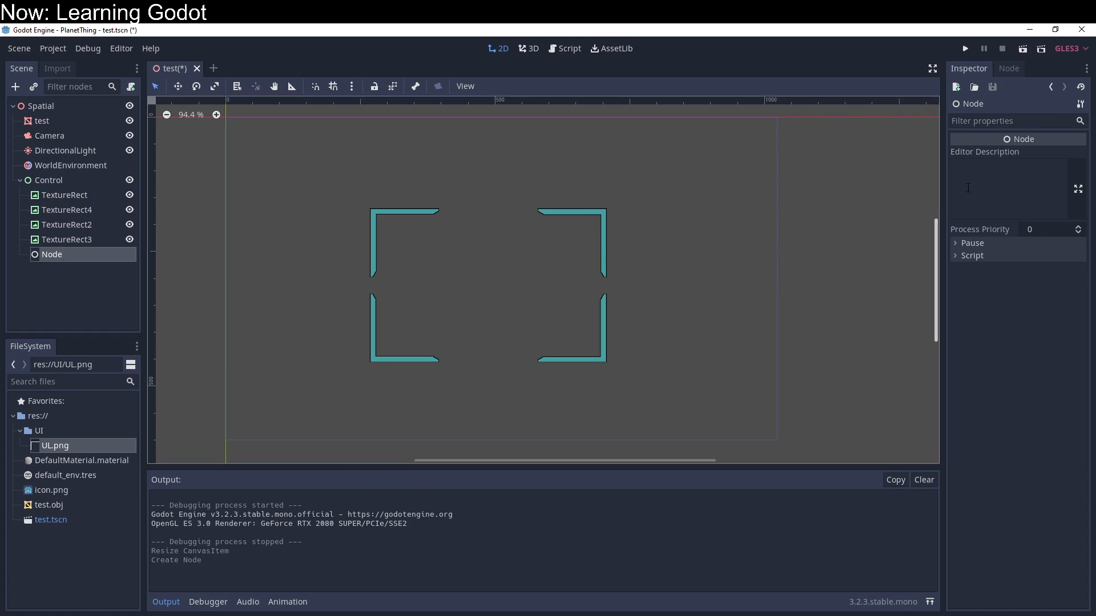
# Step: Move the new Node directly under Spatial, above the test mesh, and rename it StarSystem
pyautogui.doubleClick(62, 255)
pyautogui.click(51, 264)
pyautogui.moveTo(37, 255); pyautogui.dragTo(44, 116)
pyautogui.doubleClick(53, 121)
pyautogui.write('System')
pyautogui.press('Home')
pyautogui.write('Star')
pyautogui.press('Return')
# Step: Add a plain Node as a child of StarSystem and name it Planet
pyautogui.rightClick(52, 121)
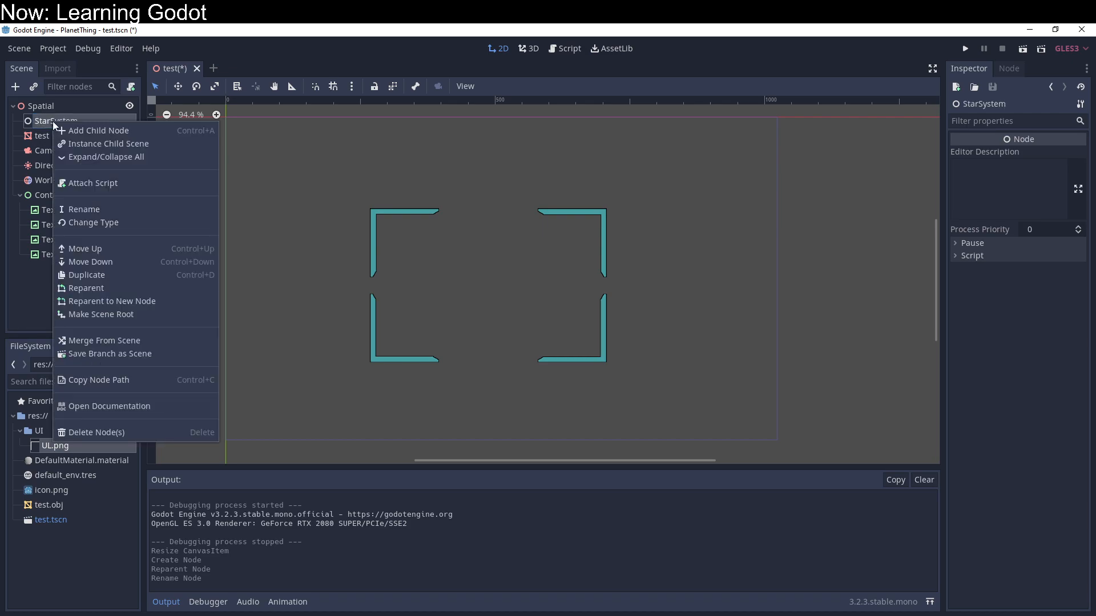
pyautogui.click(86, 131)
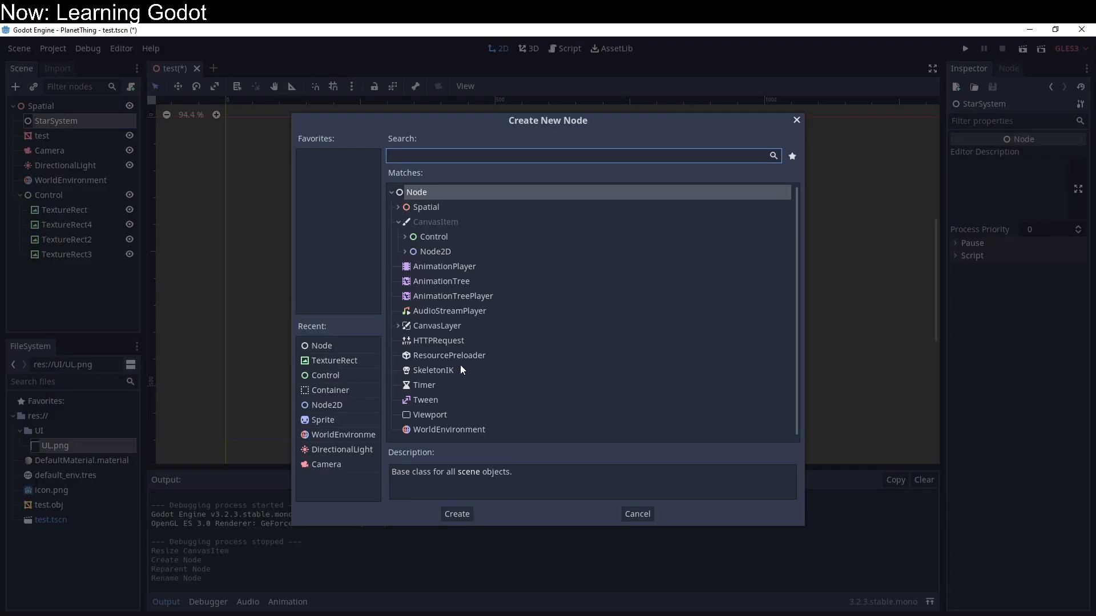
pyautogui.click(457, 514)
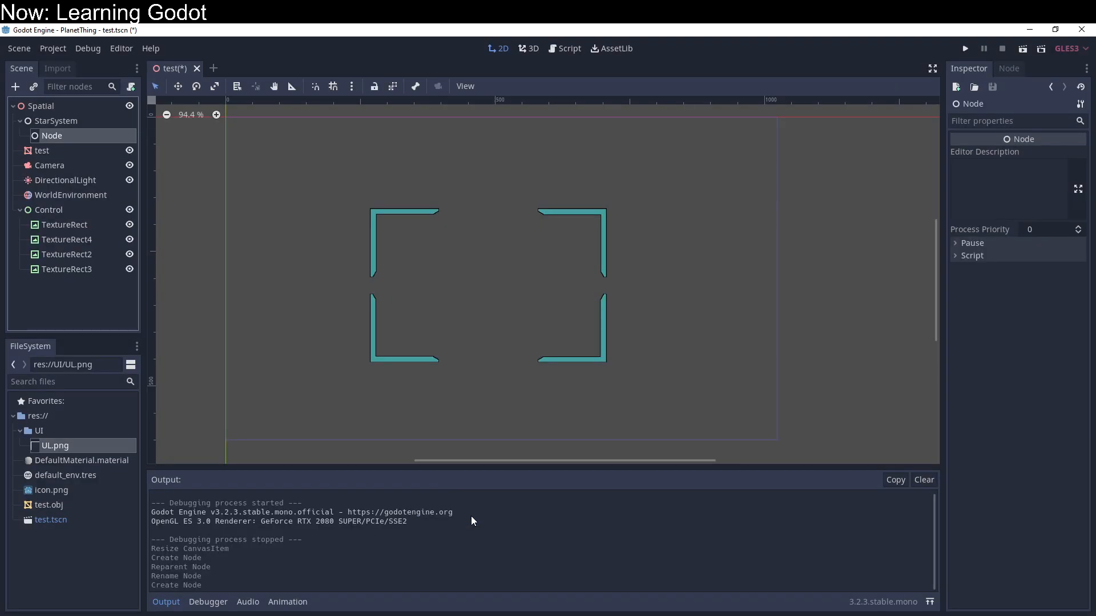
pyautogui.doubleClick(71, 135)
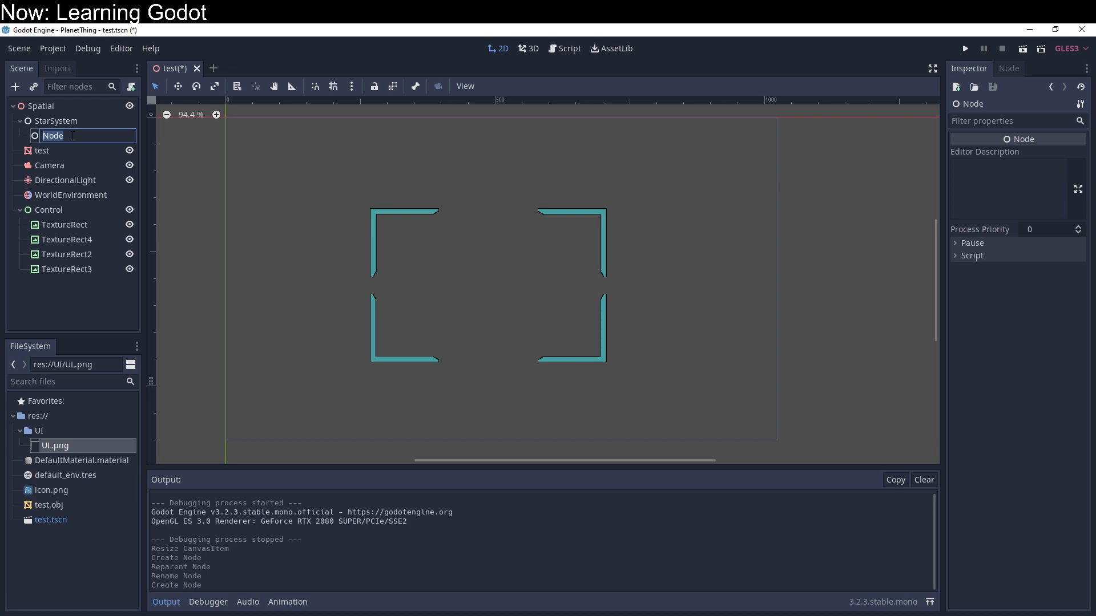
pyautogui.write('Planet')
pyautogui.press('Return')
# Step: Rename the Planet node as Colony
pyautogui.doubleClick(72, 136)
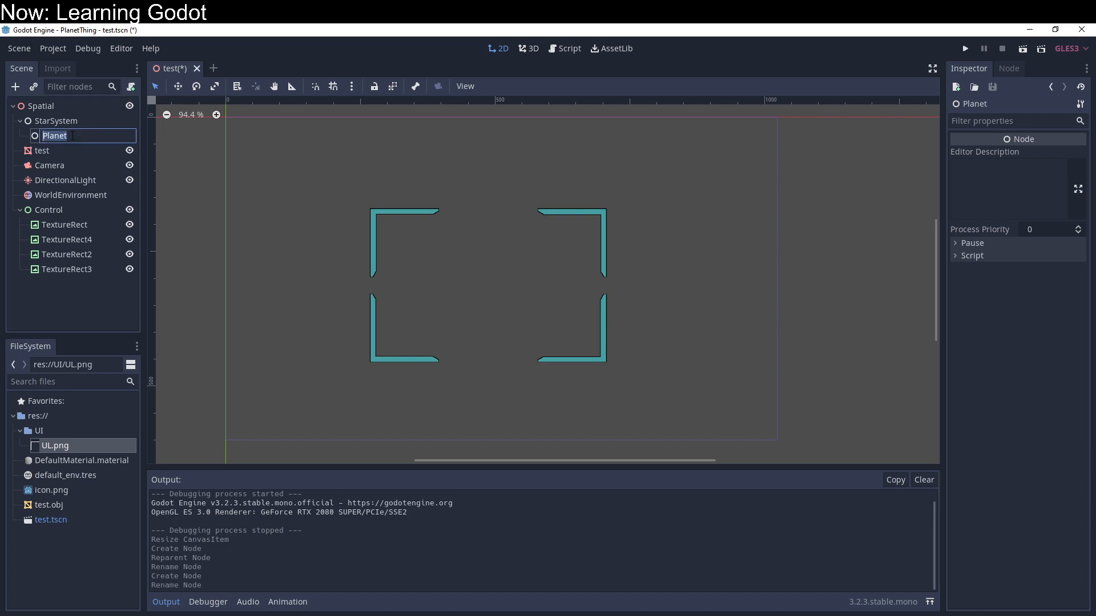
pyautogui.write('Colony')
pyautogui.press('Return')
# Step: Add a plain Node as a child of Colony and rename it Path
pyautogui.rightClick(72, 136)
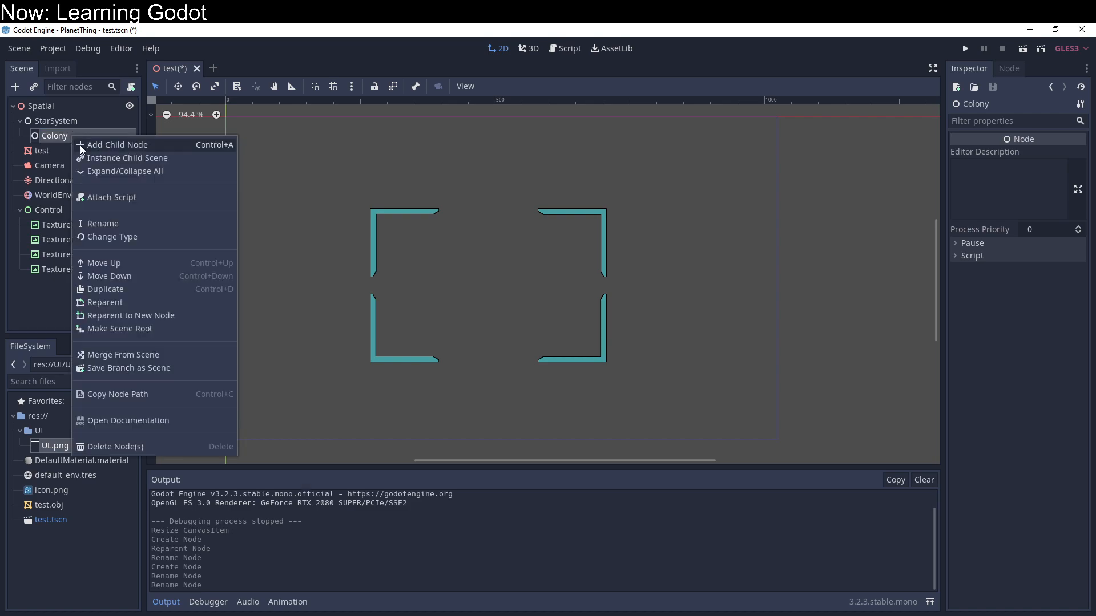
pyautogui.click(80, 146)
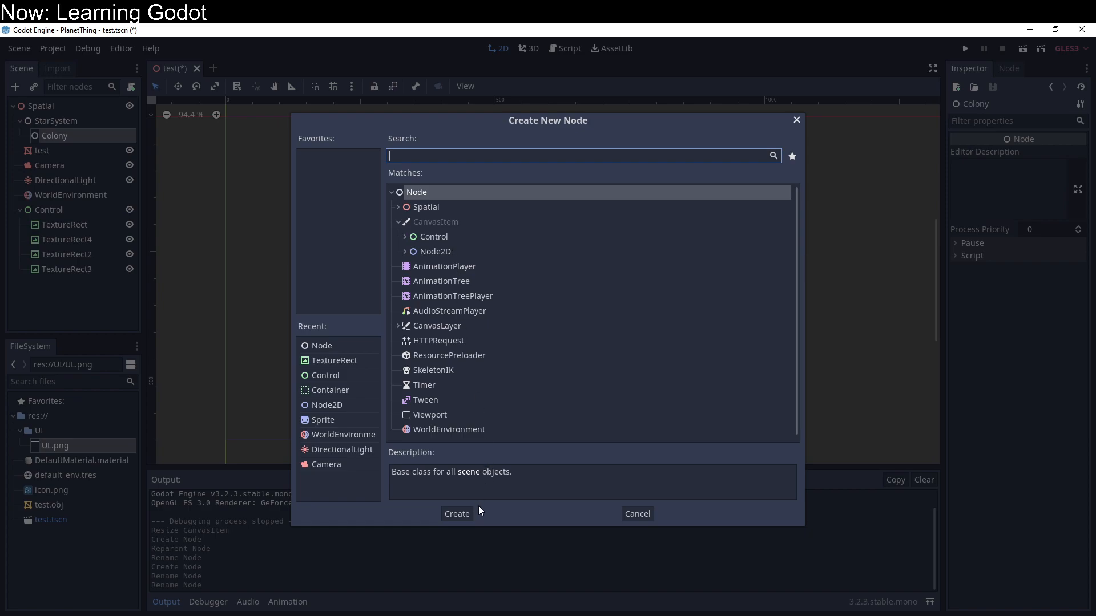
pyautogui.click(463, 513)
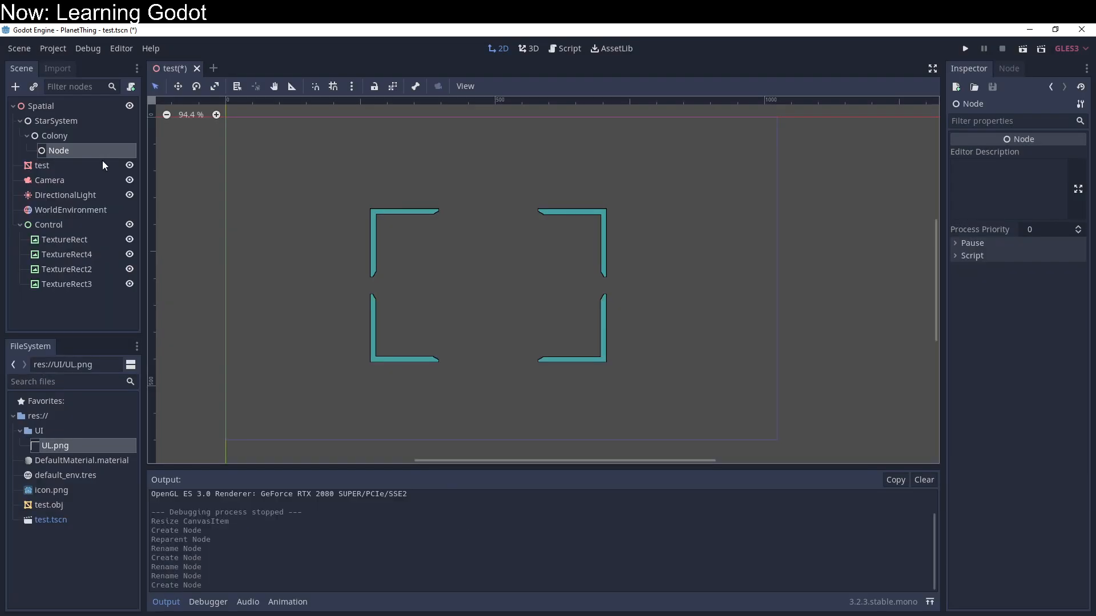
pyautogui.doubleClick(117, 147)
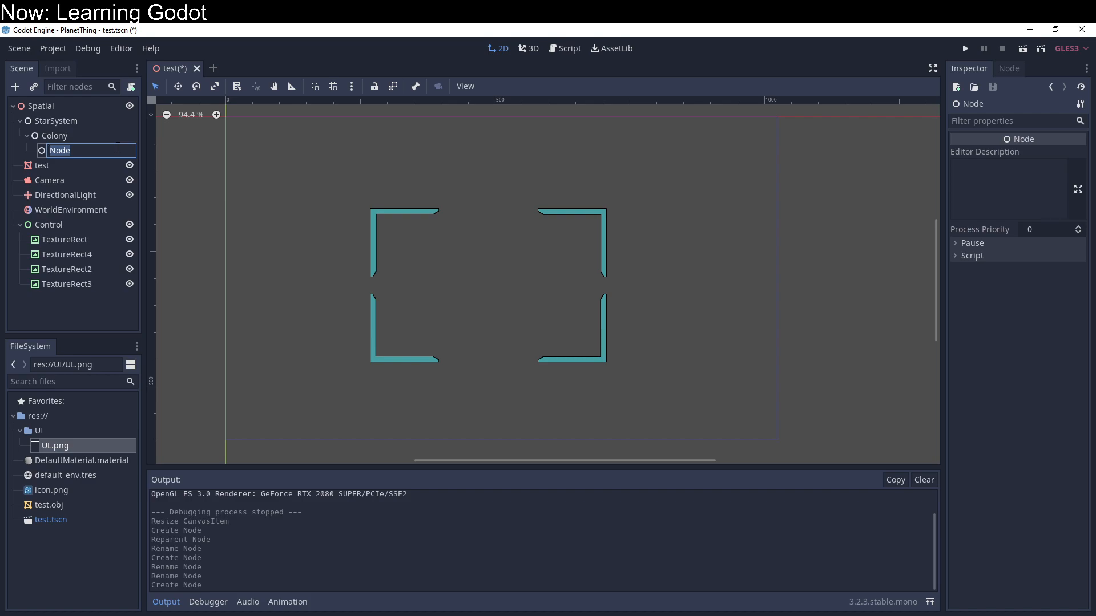
pyautogui.press('BackSpace')
pyautogui.write('Path')
pyautogui.press('Return')
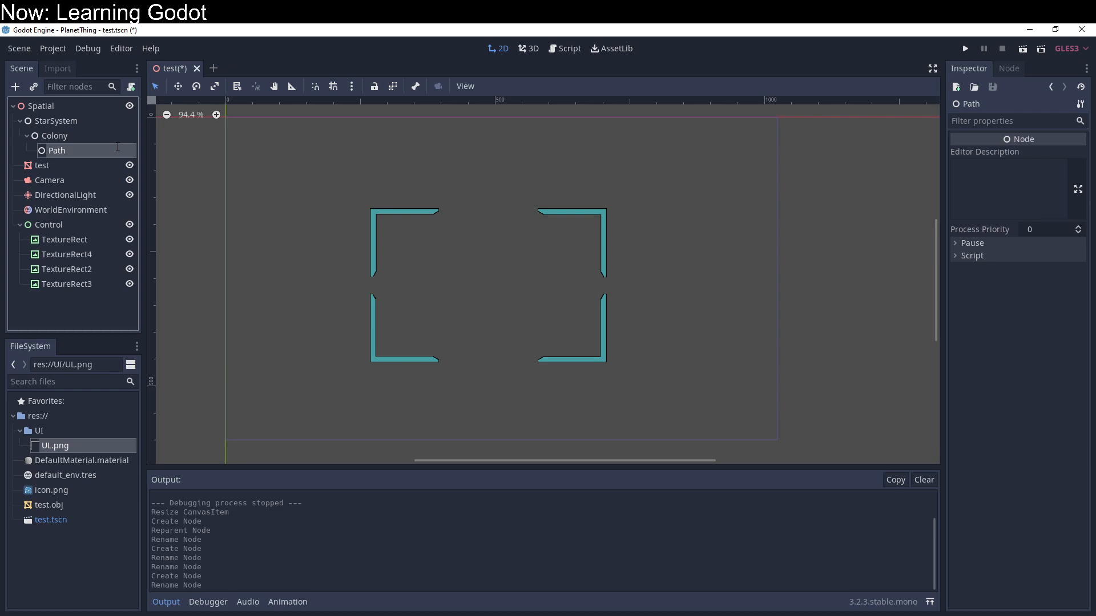
# Step: Add a plain Node as a child of Path and rename it FacilitySlotA
pyautogui.rightClick(117, 150)
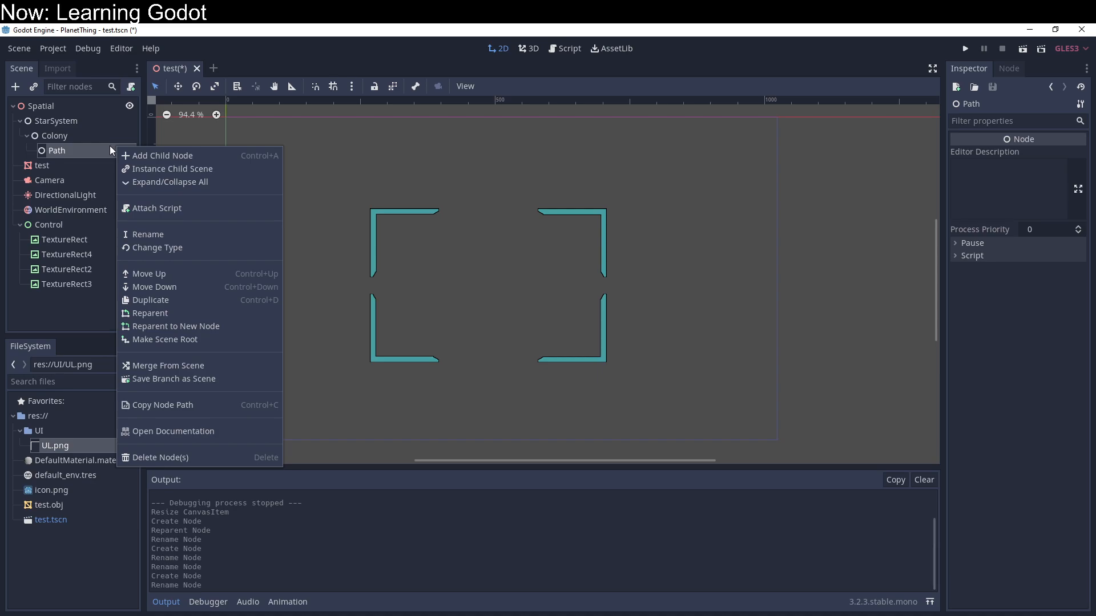
pyautogui.click(141, 156)
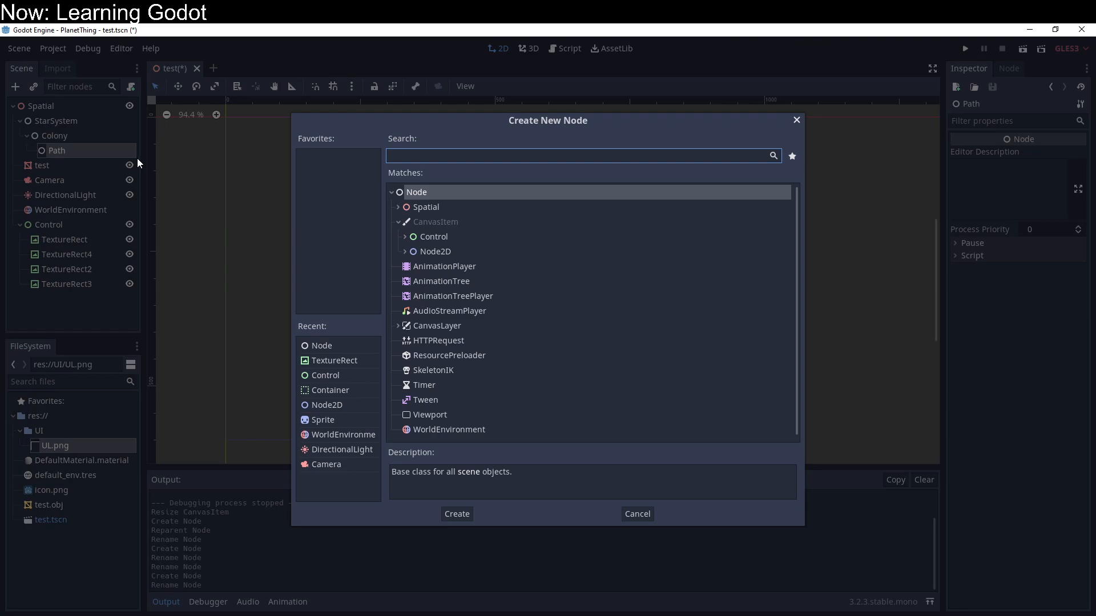
pyautogui.click(456, 512)
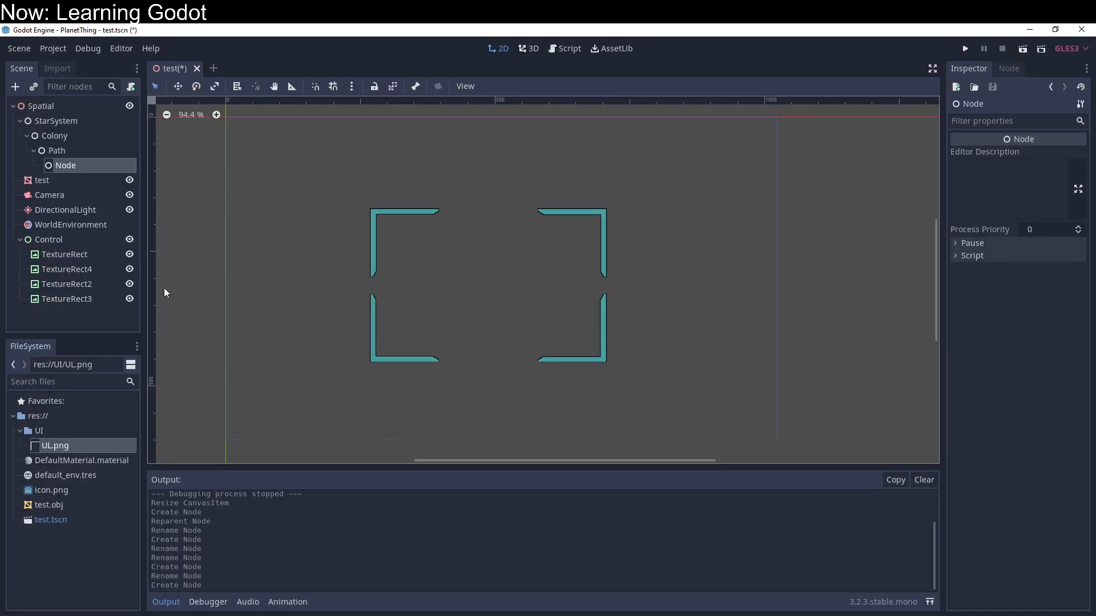
pyautogui.doubleClick(100, 165)
pyautogui.write('Fa')
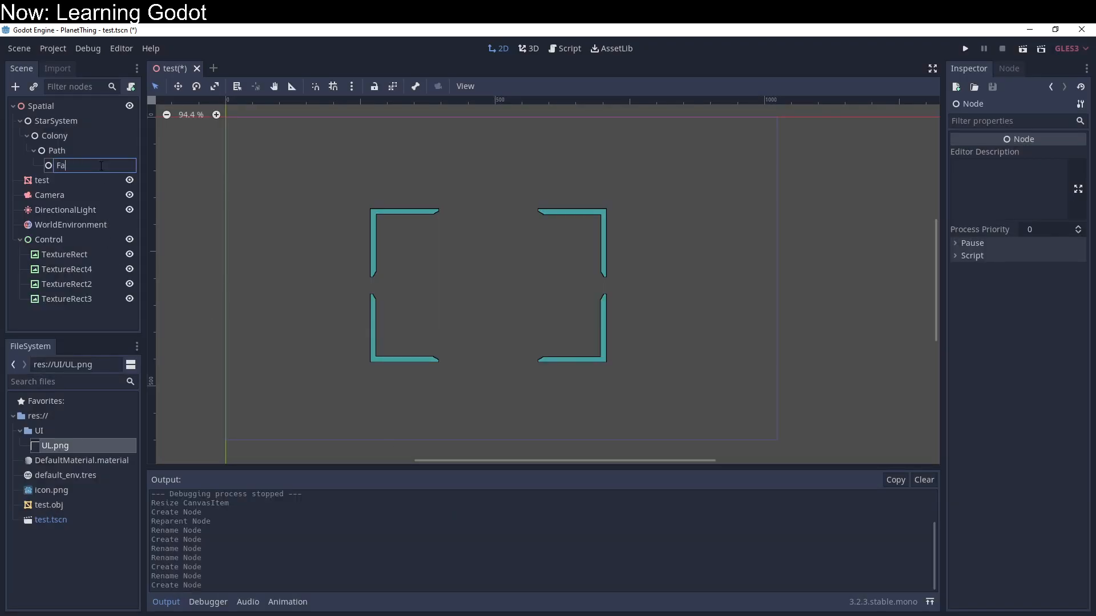
pyautogui.write('cilitySlotA')
pyautogui.press('Return')
# Step: Duplicate the FacilitySlotA node and rename the copy FacilitySlotB
pyautogui.hotkey('ctrl', 'd')
pyautogui.doubleClick(103, 180)
pyautogui.moveTo(98, 180); pyautogui.dragTo(121, 182)
pyautogui.write('B')
pyautogui.press('Return')
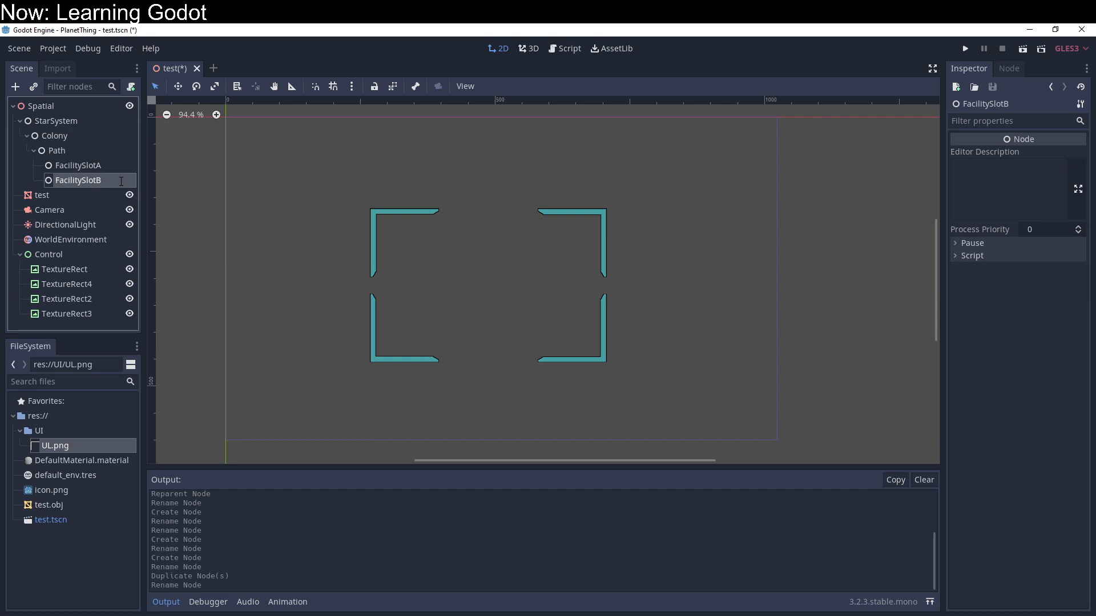
# Step: Review the StarSystem hierarchy by selecting its Colony, Path and facility slot nodes in turn
pyautogui.click(76, 153)
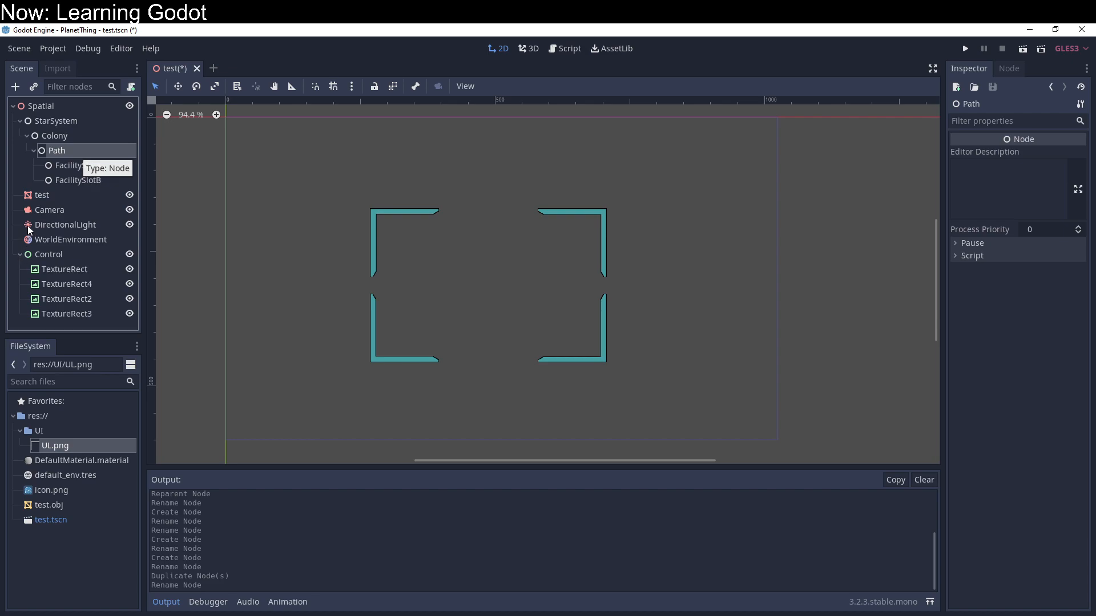
pyautogui.click(53, 138)
pyautogui.click(53, 152)
pyautogui.click(54, 180)
pyautogui.click(57, 165)
pyautogui.click(58, 151)
pyautogui.click(63, 120)
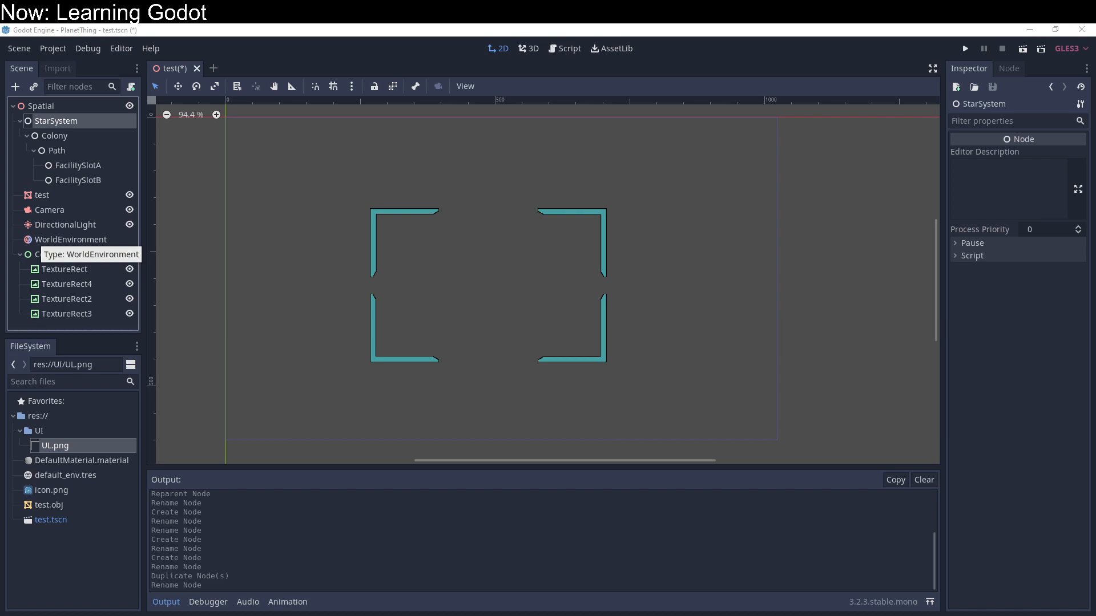
pyautogui.click(72, 136)
pyautogui.click(72, 166)
pyautogui.click(71, 174)
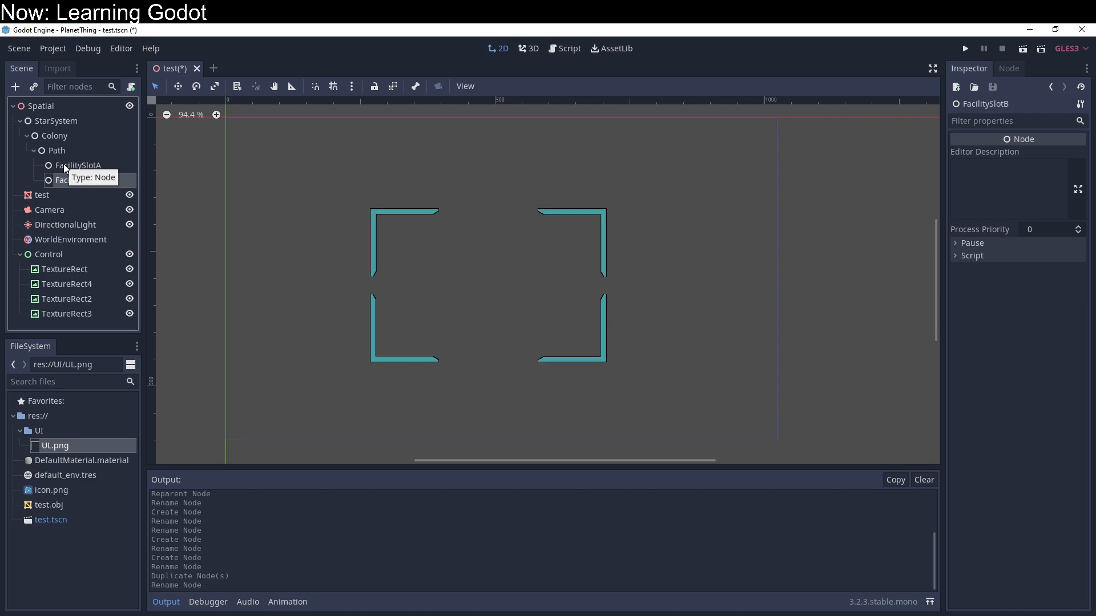
# Step: Rename the StarSystem node as StarSystem Template
pyautogui.click(48, 124)
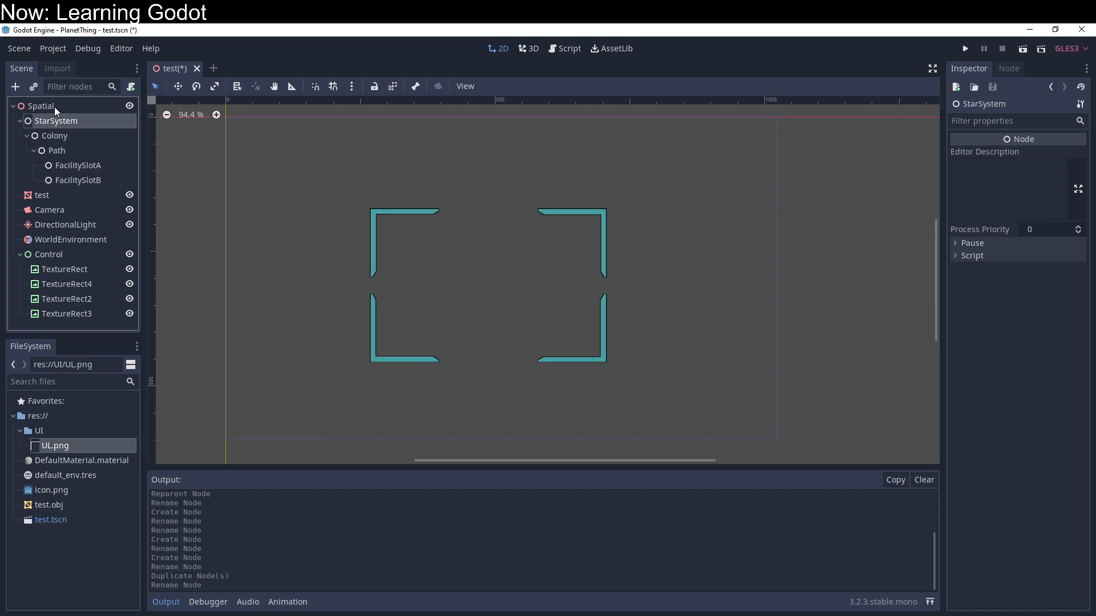
pyautogui.doubleClick(56, 119)
pyautogui.press('End')
pyautogui.write('Template')
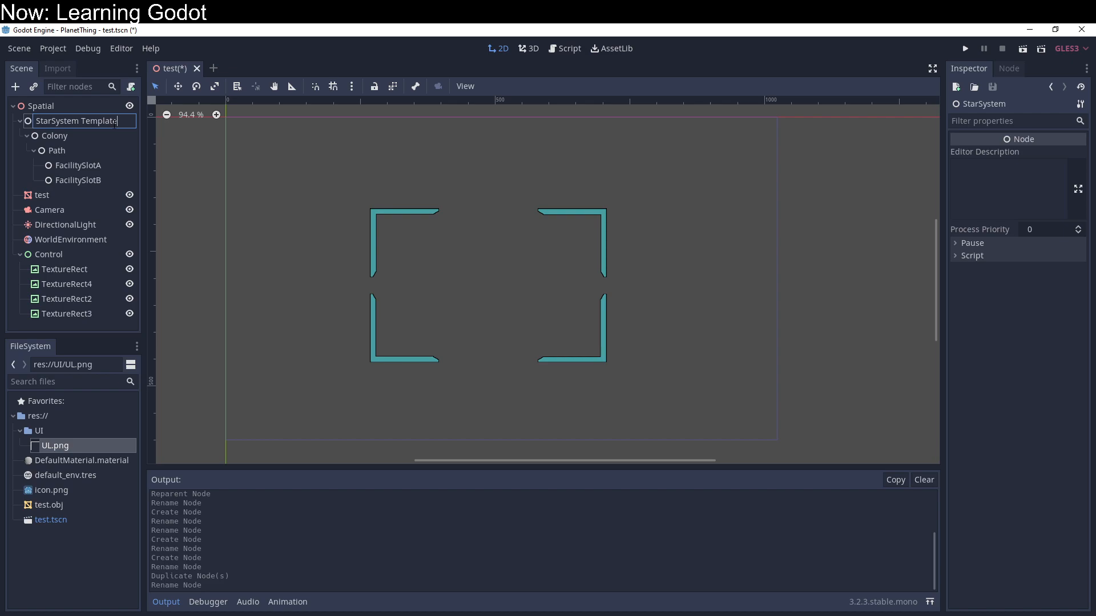
pyautogui.press('Return')
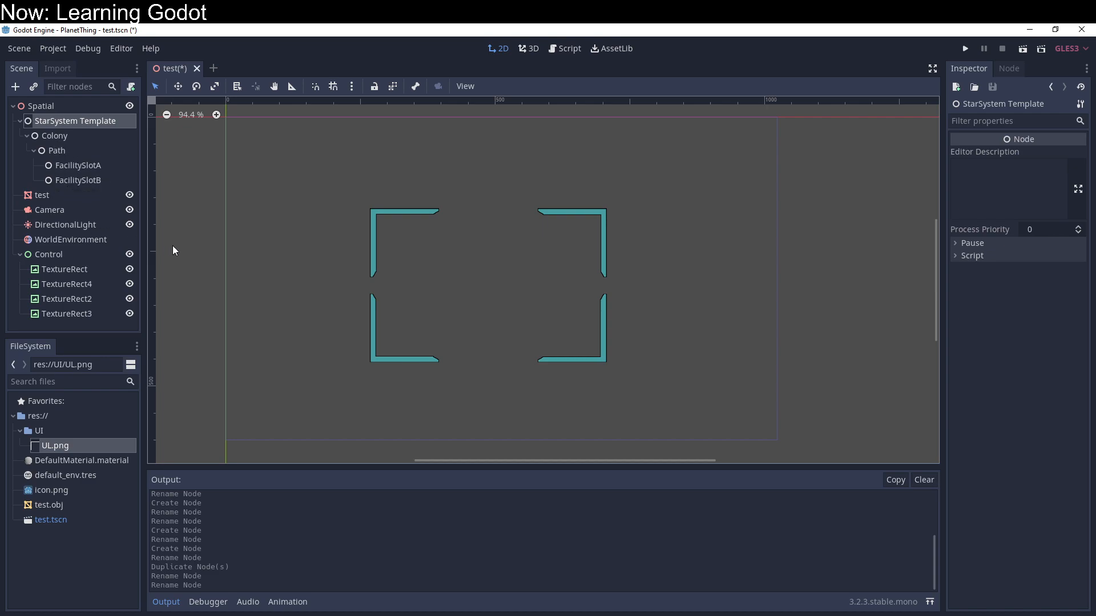
# Step: Look through the Control-derived node types, including ItemList and the separators, for a new child of the Control node
pyautogui.click(65, 255)
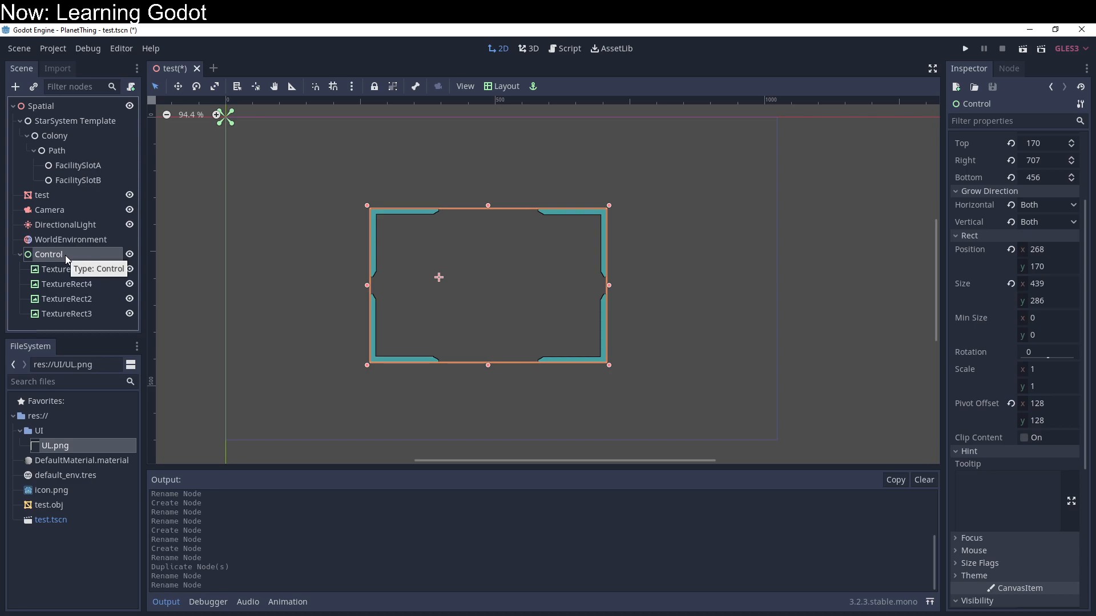
pyautogui.rightClick(65, 255)
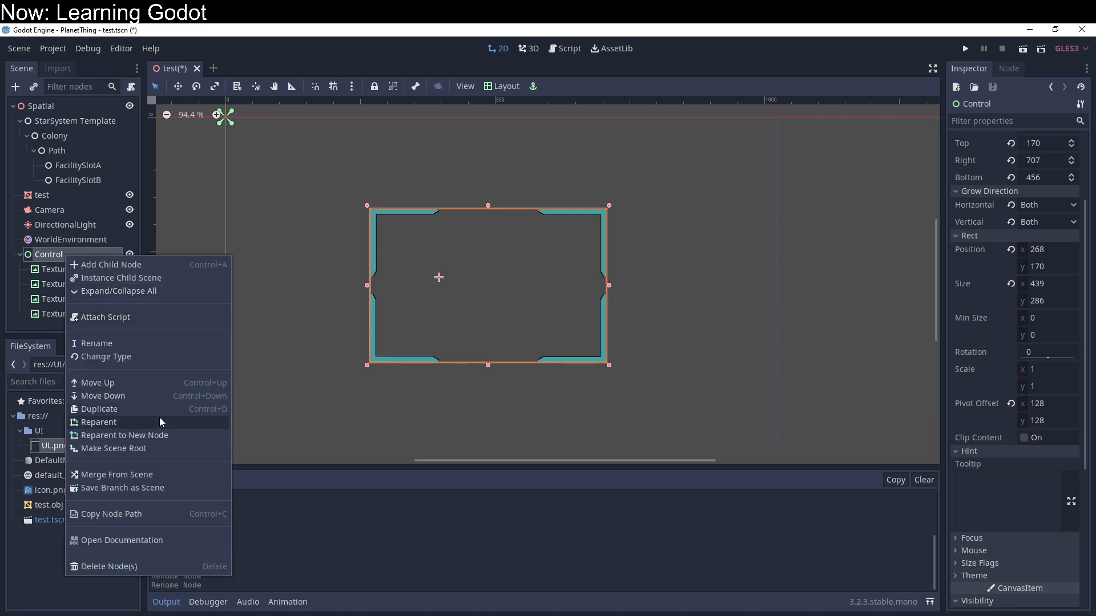
pyautogui.click(169, 265)
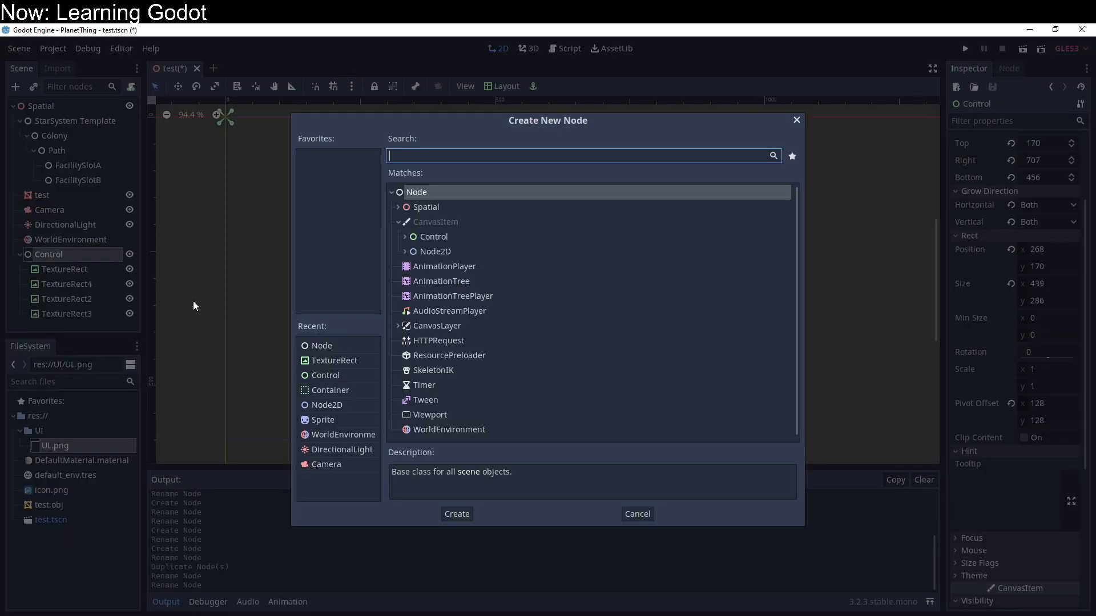
pyautogui.click(425, 237)
pyautogui.click(405, 236)
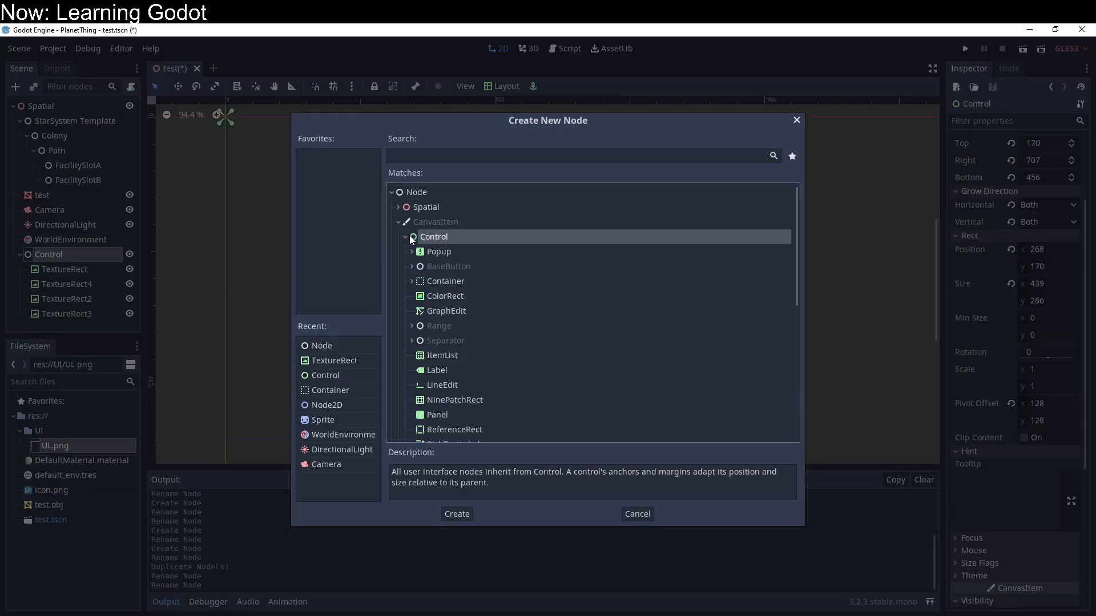
pyautogui.scroll(-3, 472, 330)
pyautogui.scroll(-1, 472, 329)
pyautogui.click(462, 263)
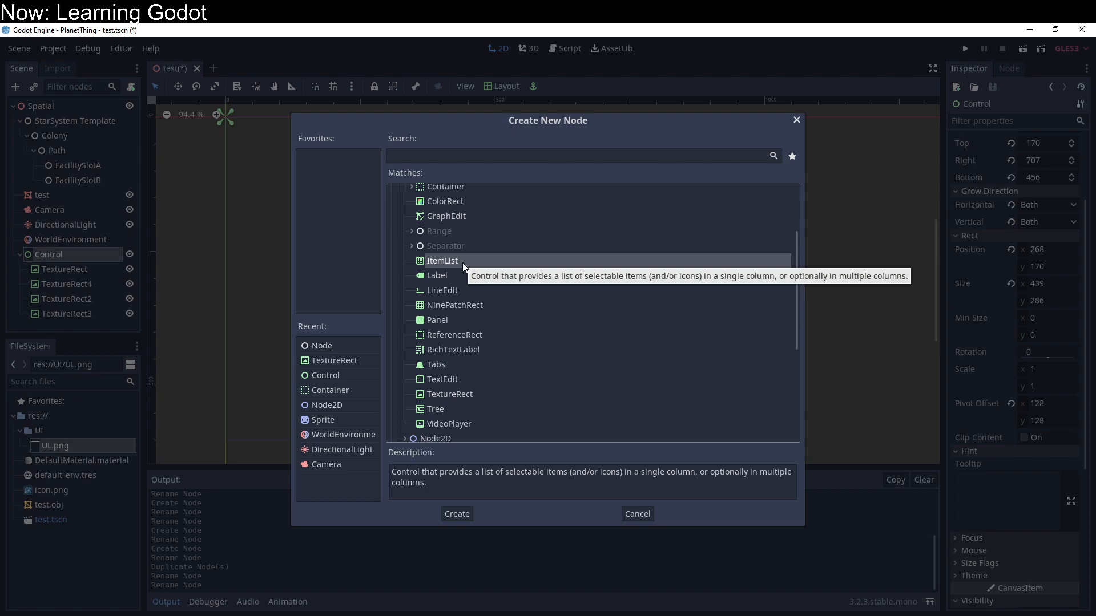
pyautogui.click(412, 246)
pyautogui.scroll(3, 421, 271)
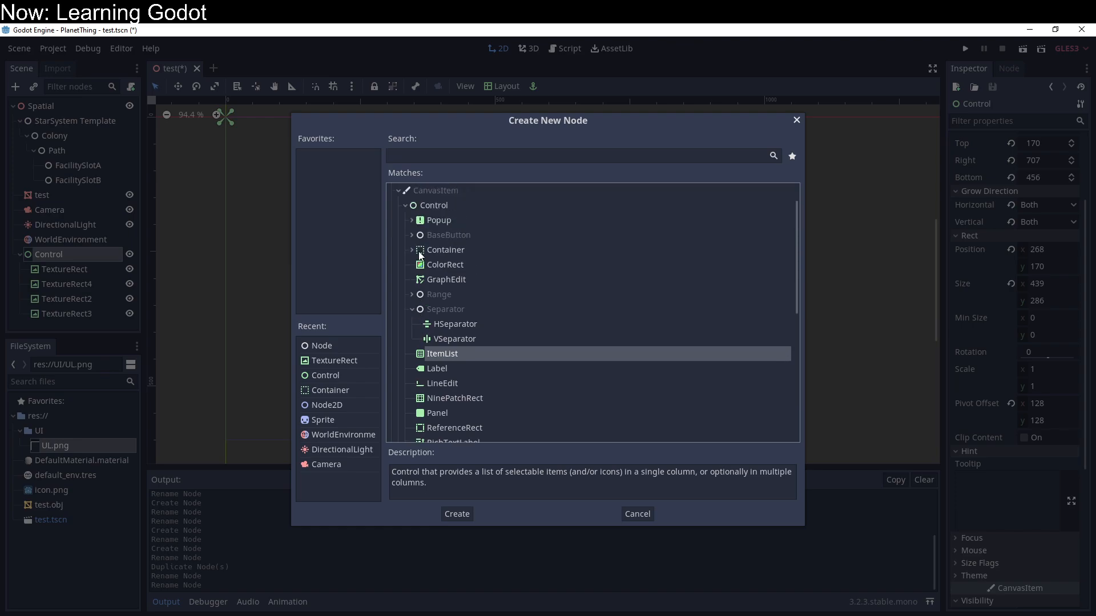
# Step: Add a VSplitContainer as a child of Control, then size and position it to fit inside the teal corner frame
pyautogui.click(412, 250)
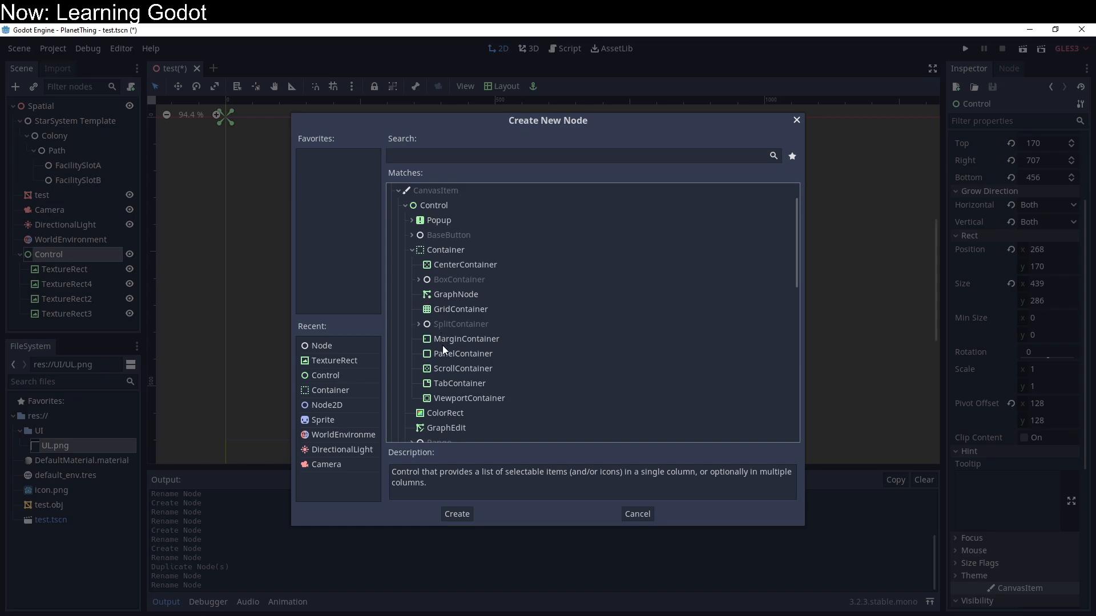
pyautogui.click(419, 324)
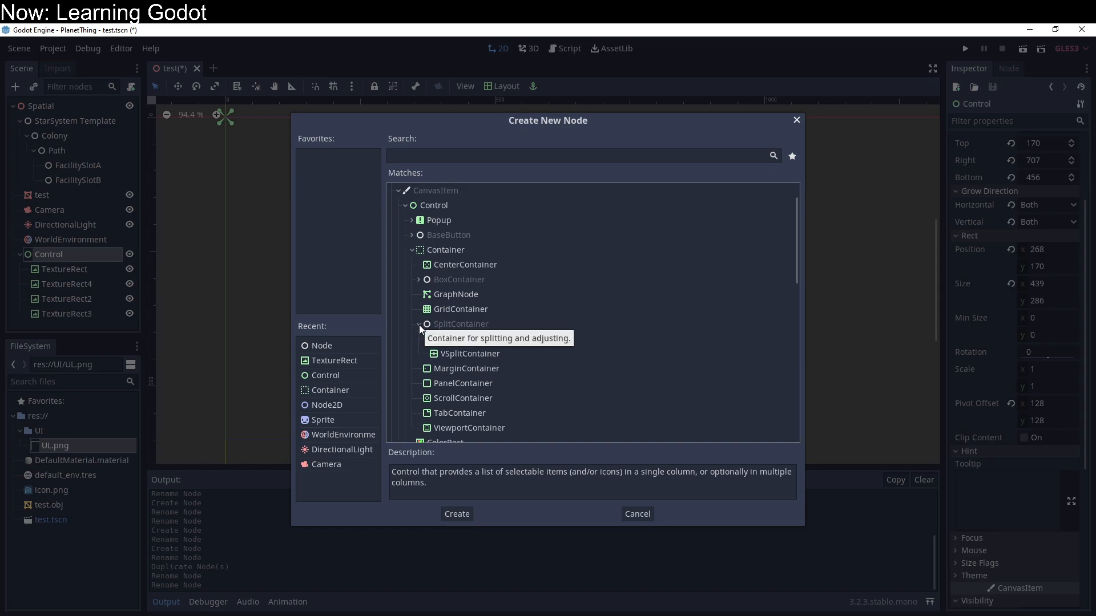
pyautogui.click(445, 352)
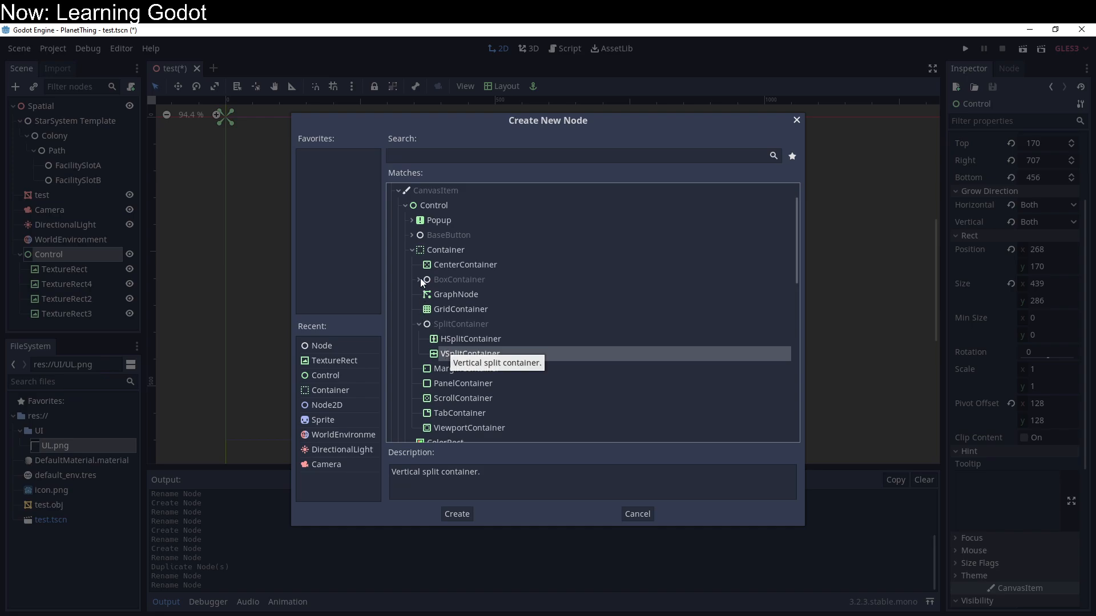
pyautogui.click(420, 279)
pyautogui.click(449, 324)
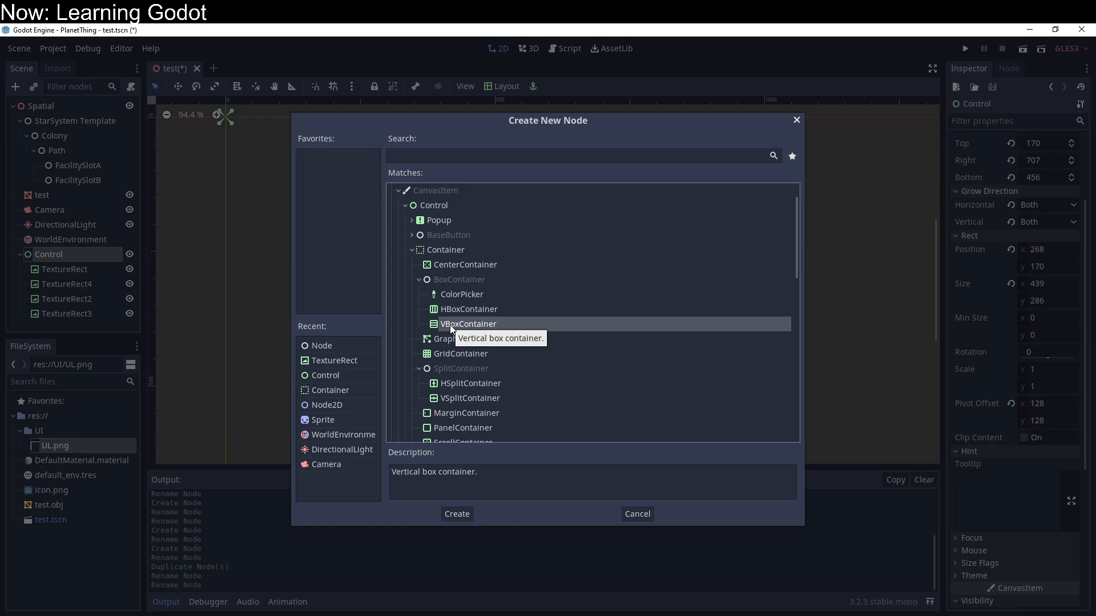
pyautogui.click(454, 399)
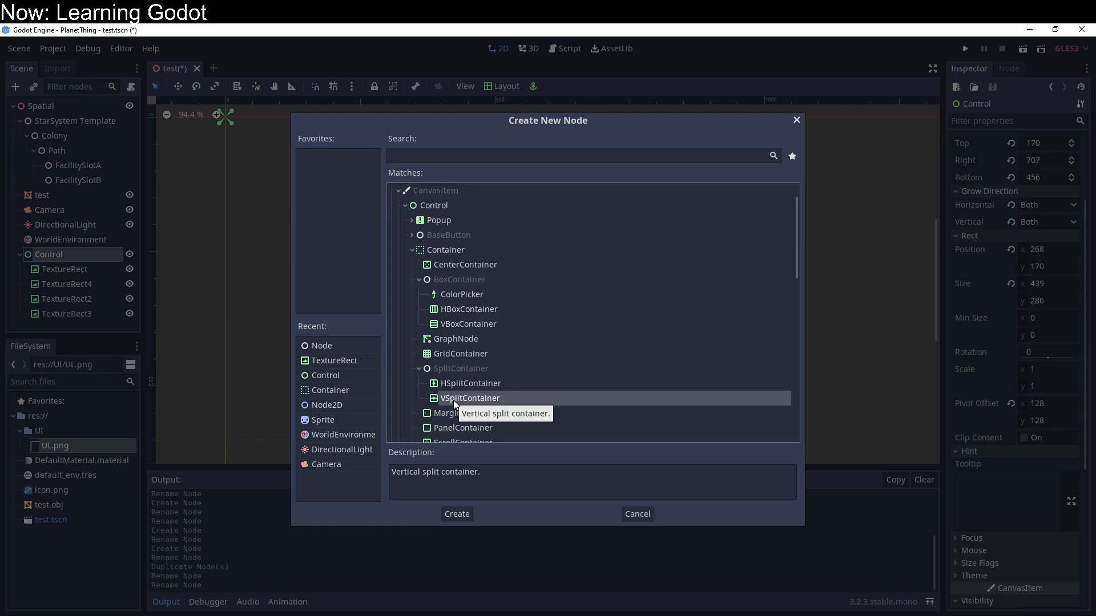
pyautogui.doubleClick(453, 400)
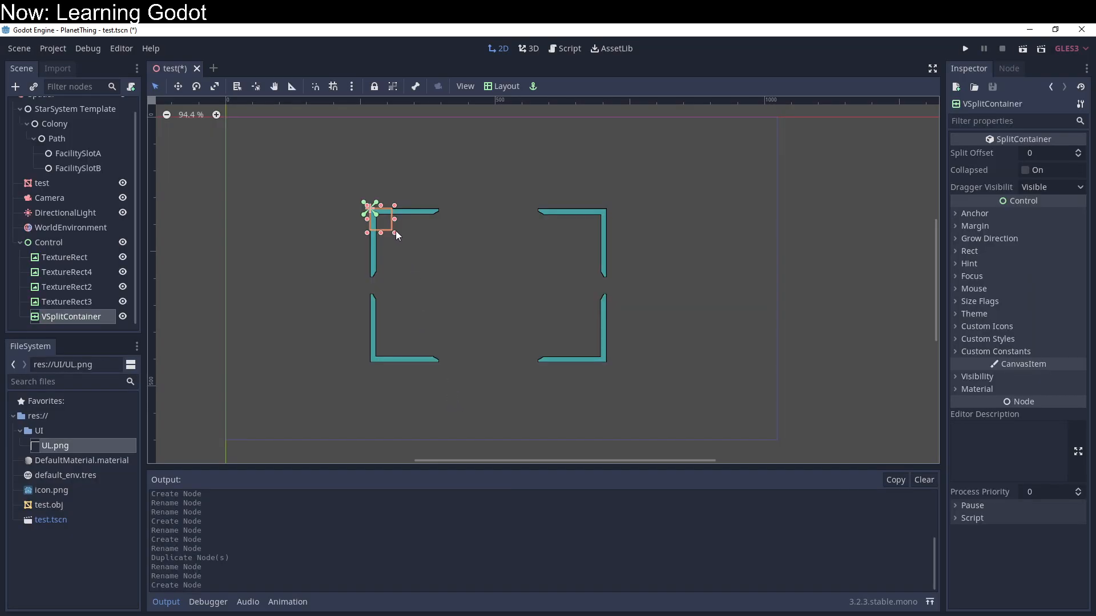
pyautogui.moveTo(395, 232); pyautogui.dragTo(597, 351)
pyautogui.moveTo(546, 325); pyautogui.dragTo(545, 335)
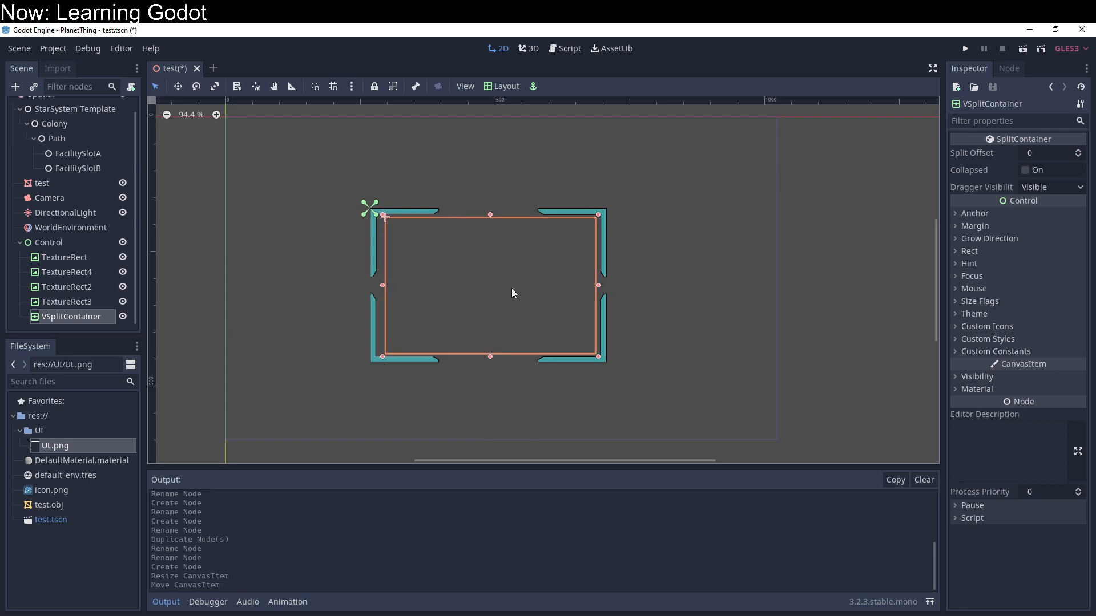
# Step: Add a ColorRect as a child of VSplitContainer and duplicate it twice
pyautogui.rightClick(117, 321)
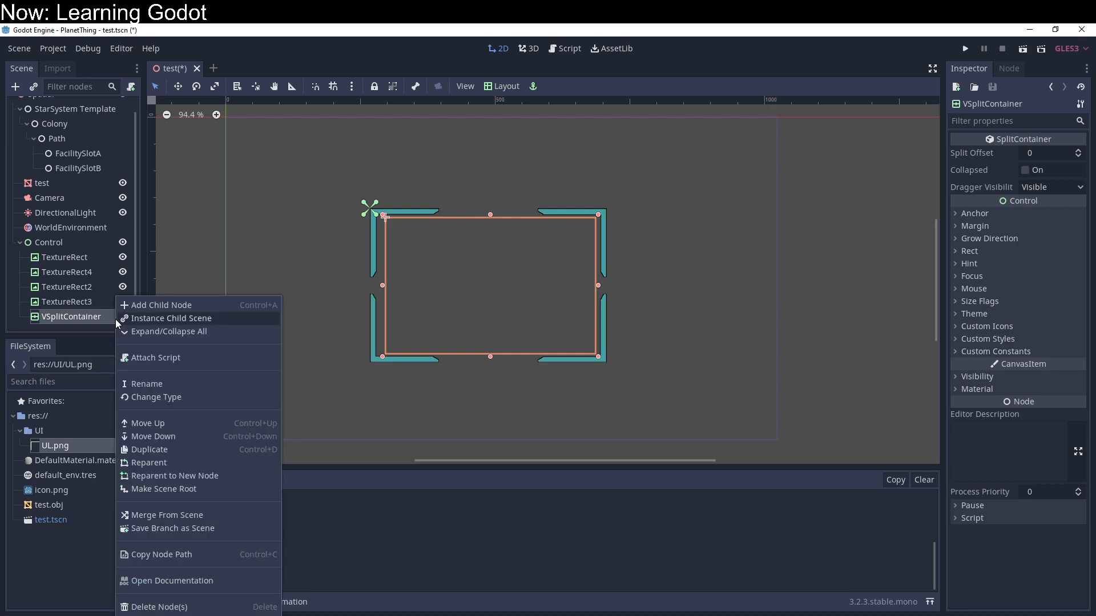
pyautogui.click(133, 307)
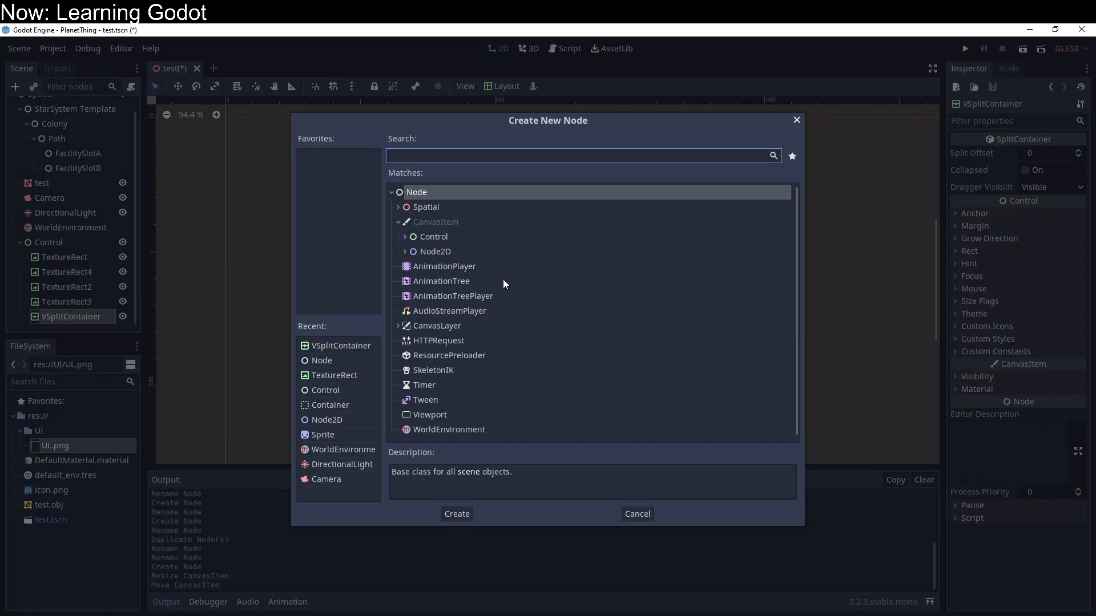
pyautogui.click(405, 236)
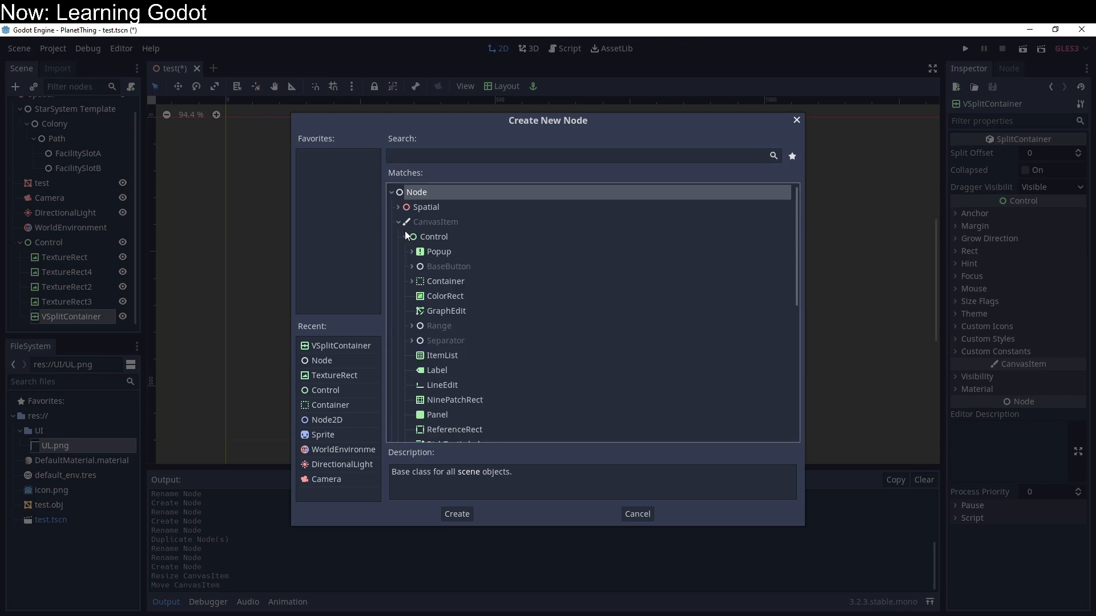
pyautogui.doubleClick(440, 296)
pyautogui.hotkey('ctrl', 'd')
pyautogui.hotkey('ctrl', 'd')
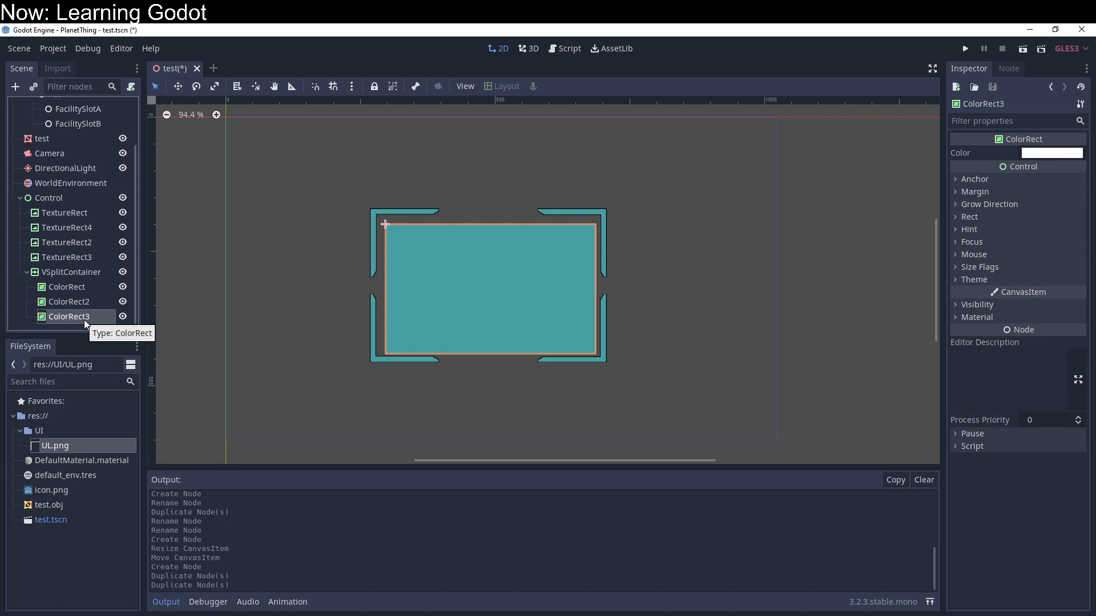
# Step: Set the color of ColorRect2 to pure red, ff0000
pyautogui.click(91, 297)
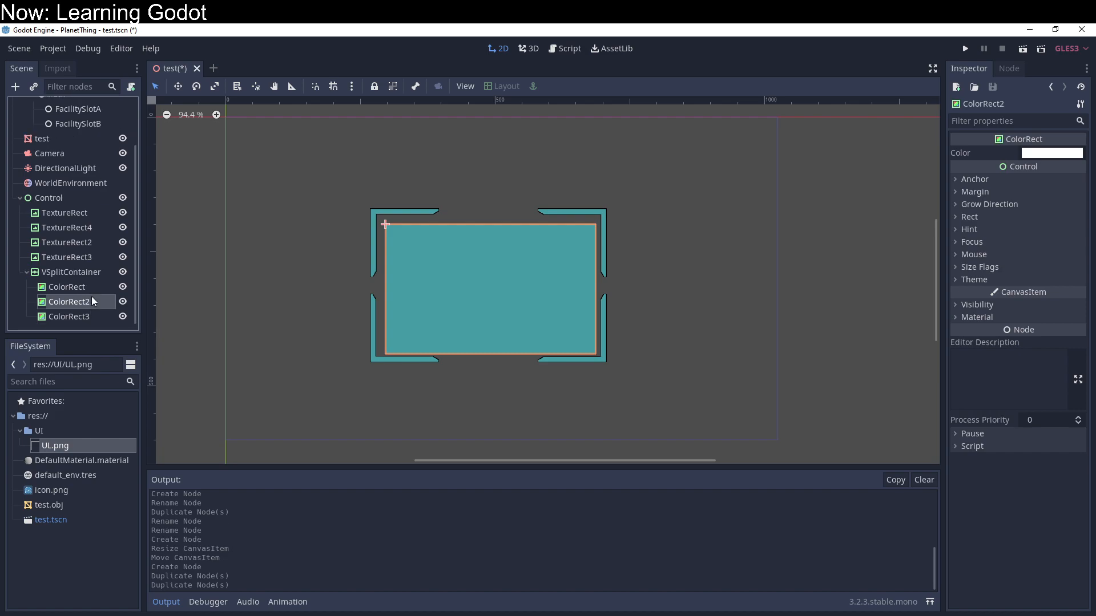
pyautogui.click(1003, 302)
pyautogui.click(1002, 303)
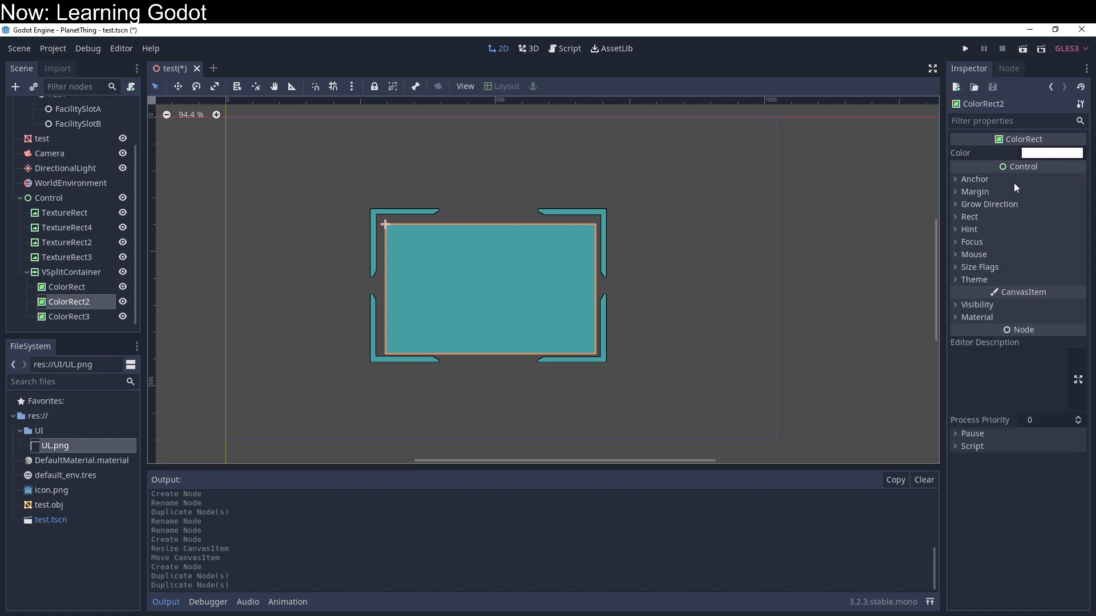
pyautogui.click(1057, 155)
pyautogui.moveTo(934, 136); pyautogui.dragTo(1061, 23)
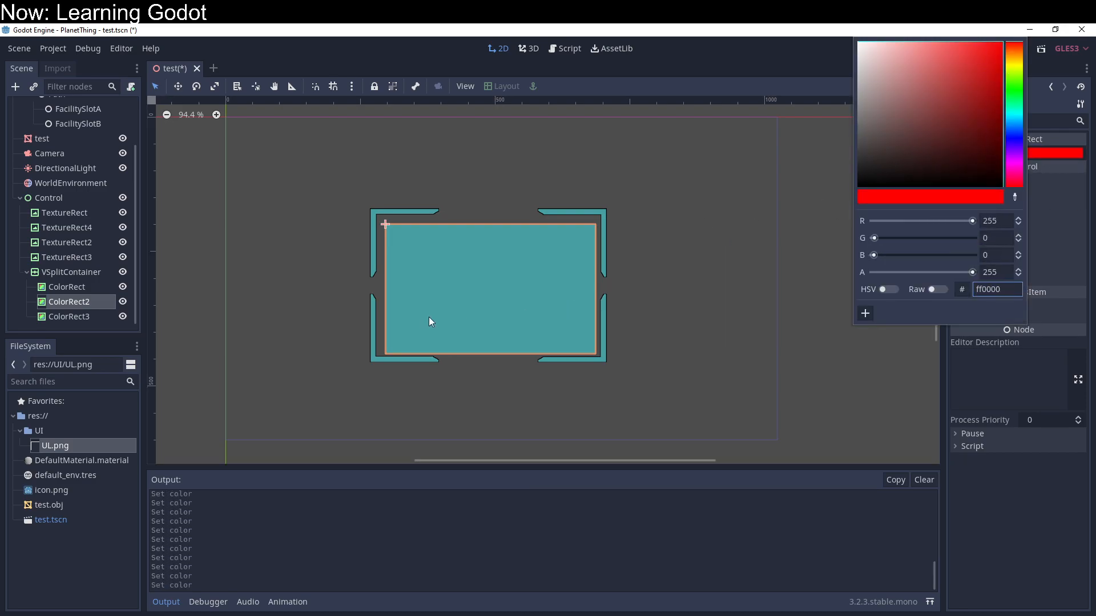
# Step: Set the Control node's Modulate color to white, ffffff
pyautogui.click(74, 271)
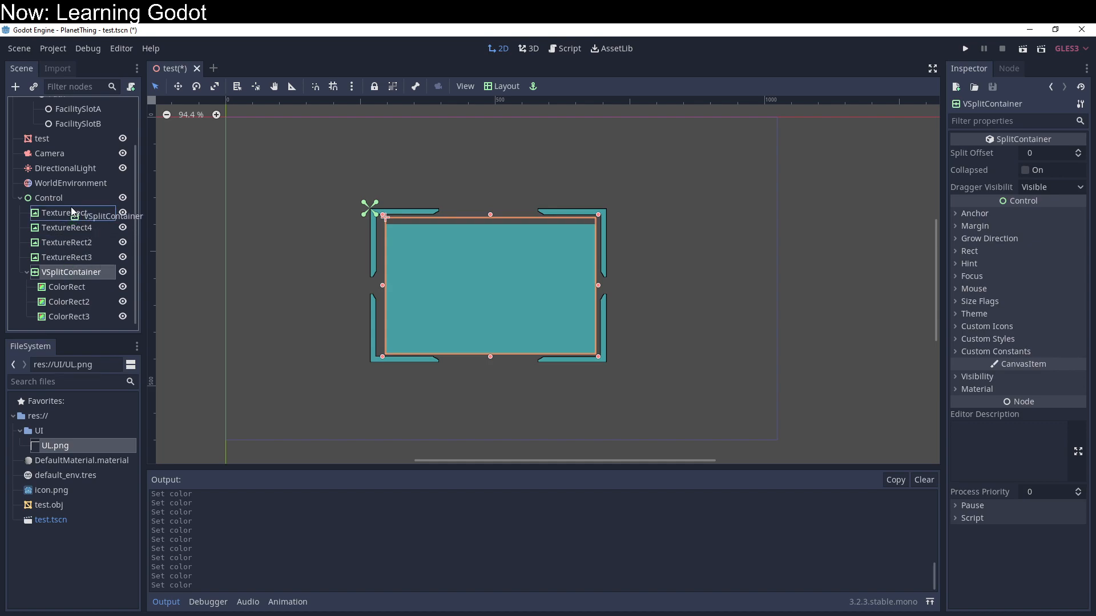
pyautogui.click(49, 197)
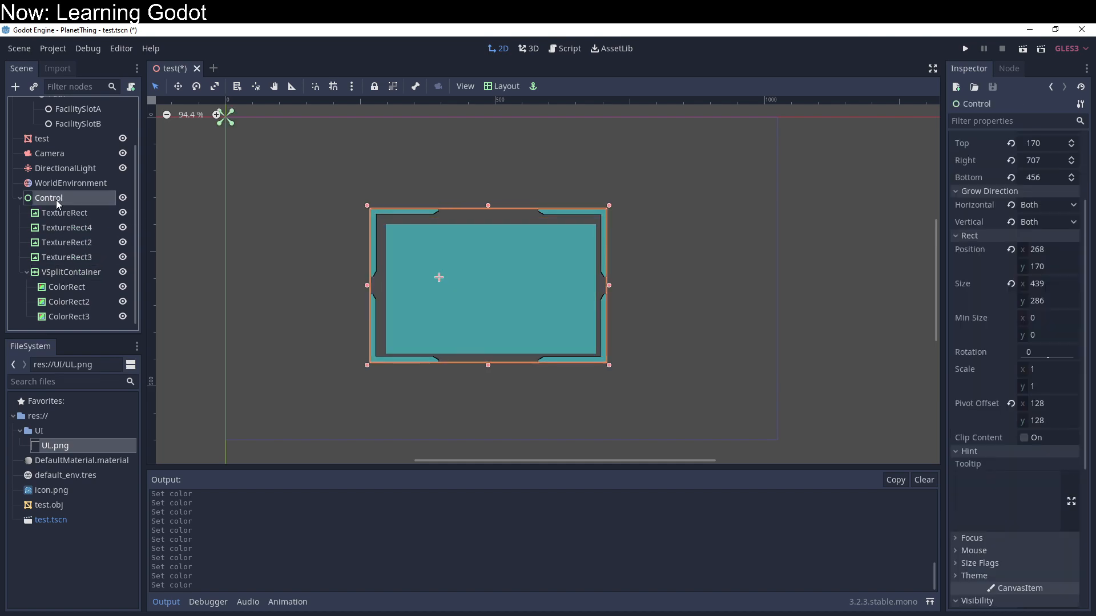
pyautogui.scroll(-4, 1042, 377)
pyautogui.scroll(-2, 1041, 377)
pyautogui.click(1047, 454)
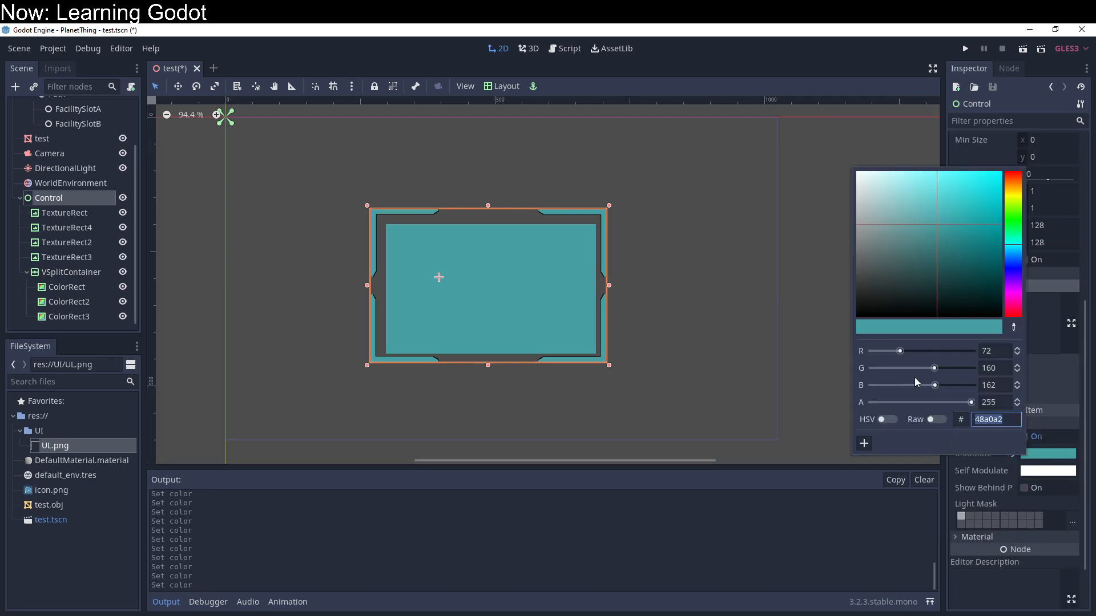
pyautogui.moveTo(867, 178); pyautogui.dragTo(785, 108)
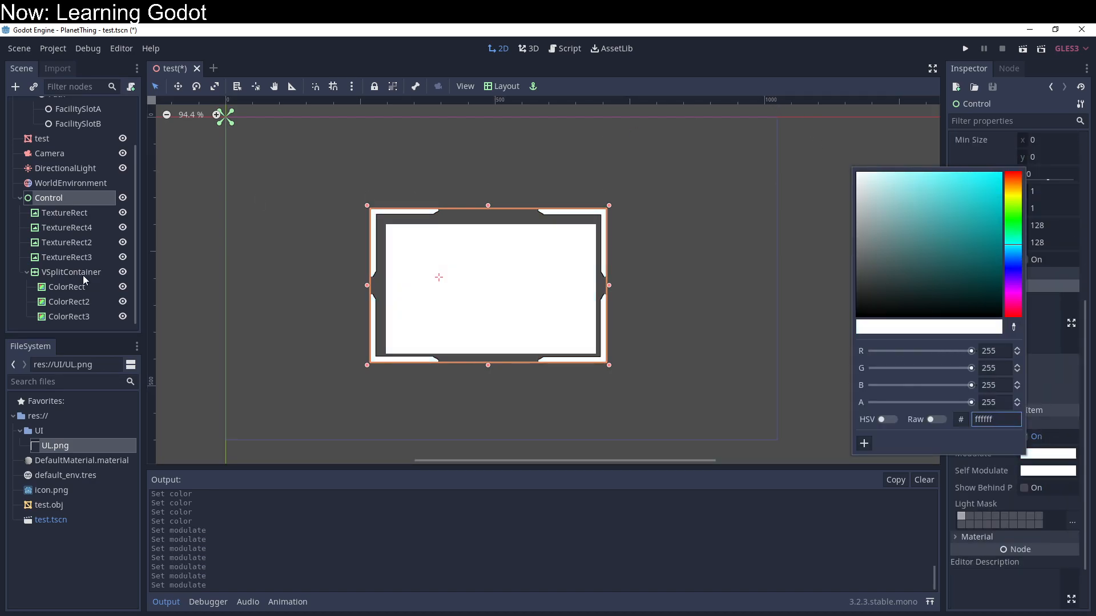
# Step: Set the color of the first ColorRect to a bright turquoise green
pyautogui.click(73, 296)
pyautogui.click(79, 278)
pyautogui.click(81, 288)
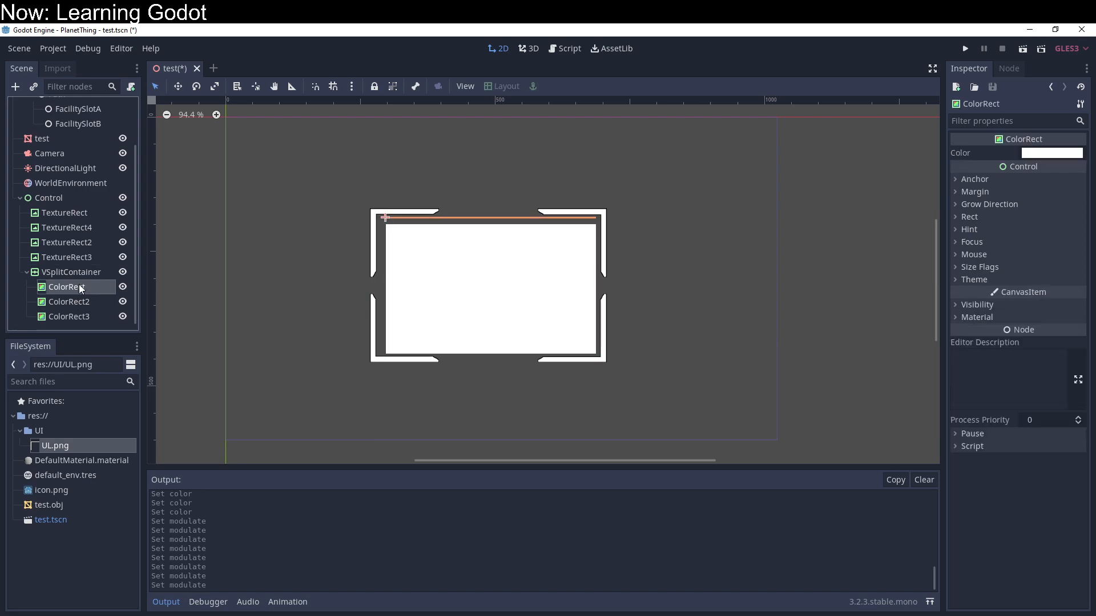
pyautogui.click(1051, 153)
pyautogui.click(1011, 108)
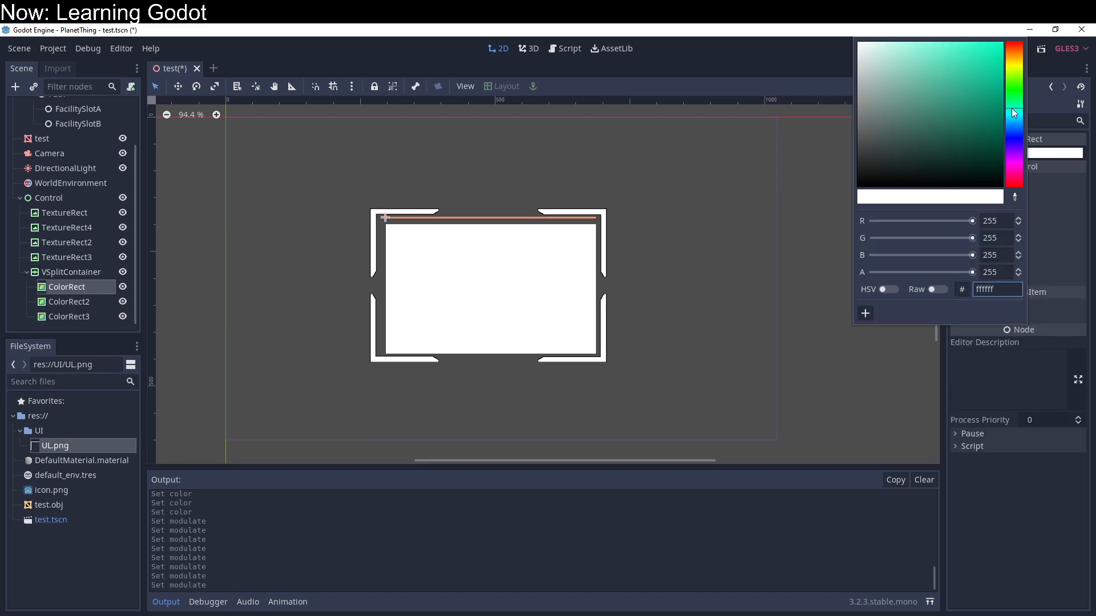
pyautogui.moveTo(986, 143); pyautogui.dragTo(1026, 24)
# Step: Set the color of ColorRect3 to yellow, fdff00
pyautogui.click(64, 317)
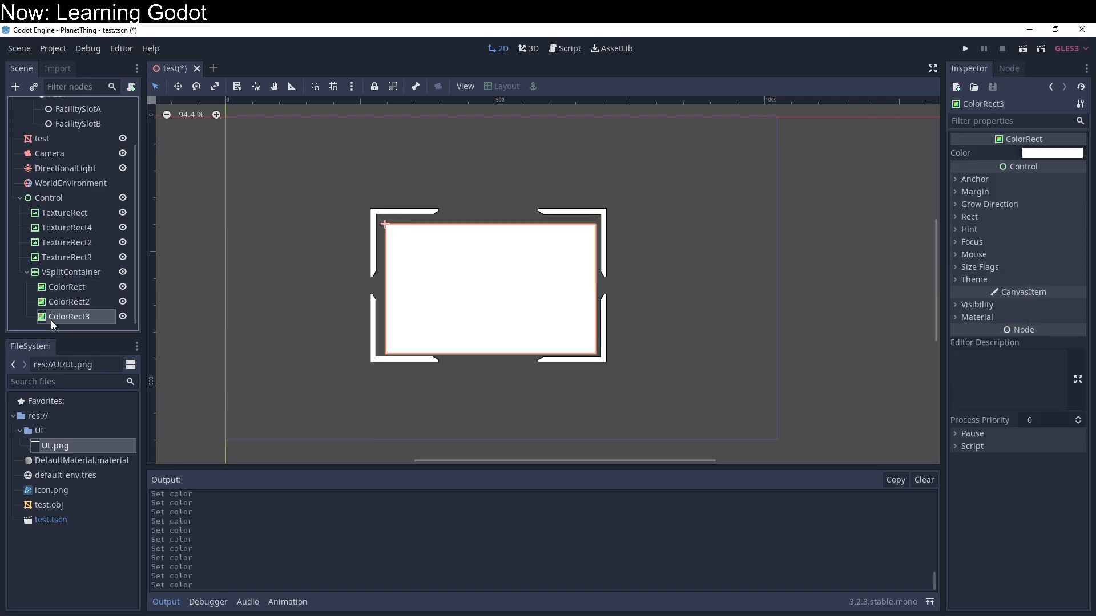
pyautogui.click(1055, 153)
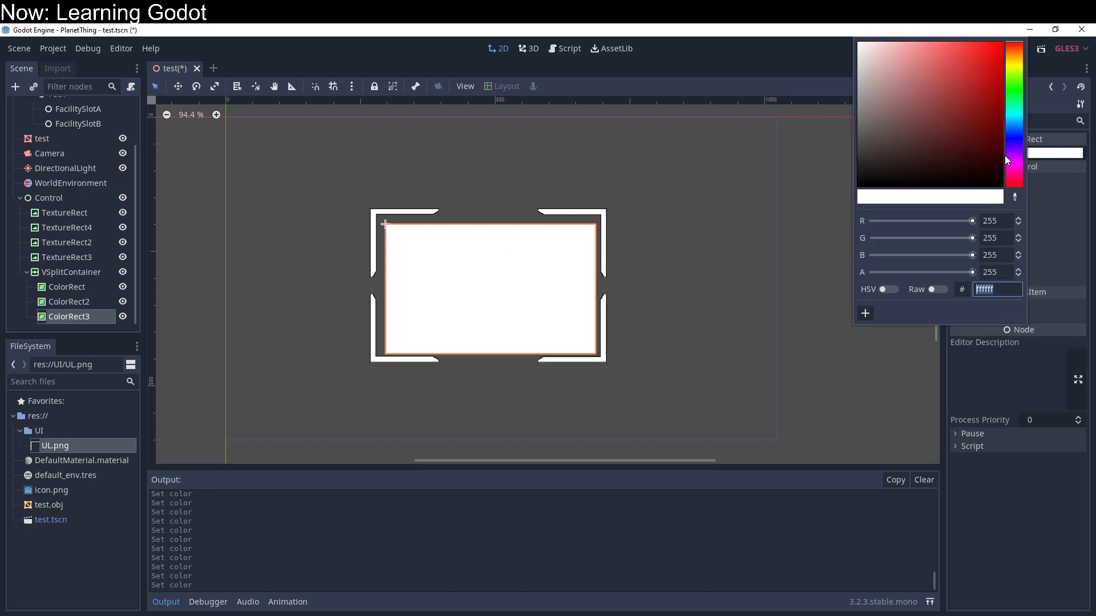
pyautogui.click(1012, 105)
pyautogui.click(1016, 66)
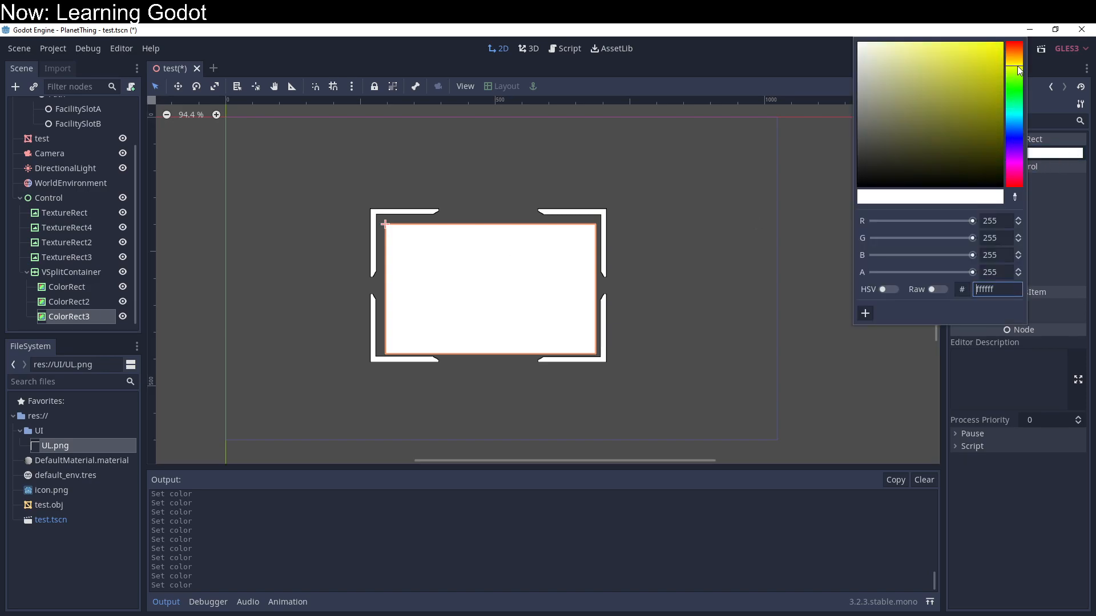
pyautogui.moveTo(982, 75); pyautogui.dragTo(1085, 24)
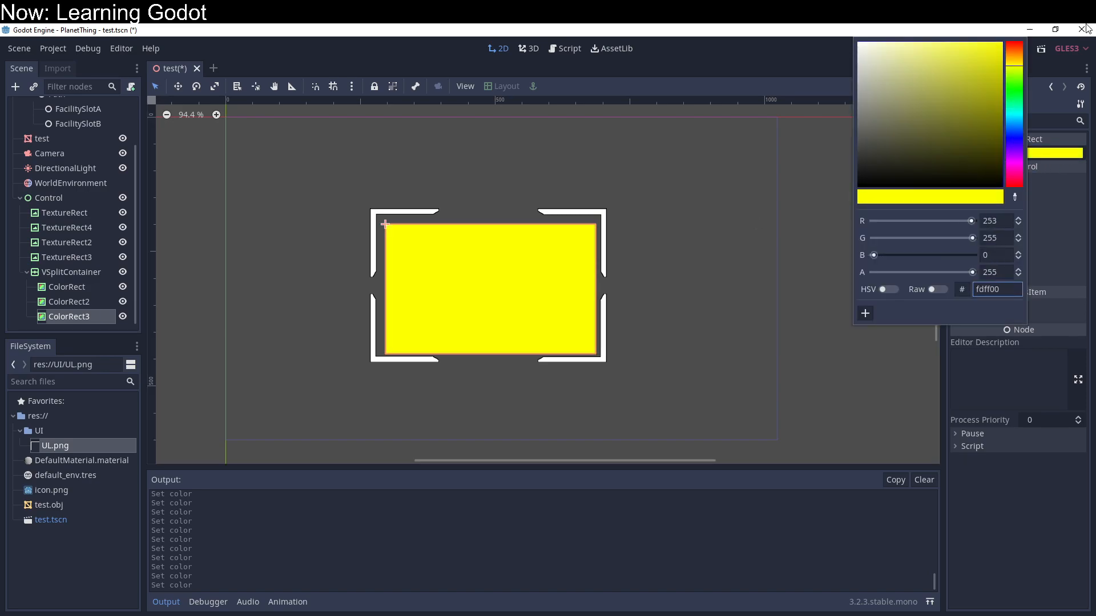
pyautogui.click(20, 319)
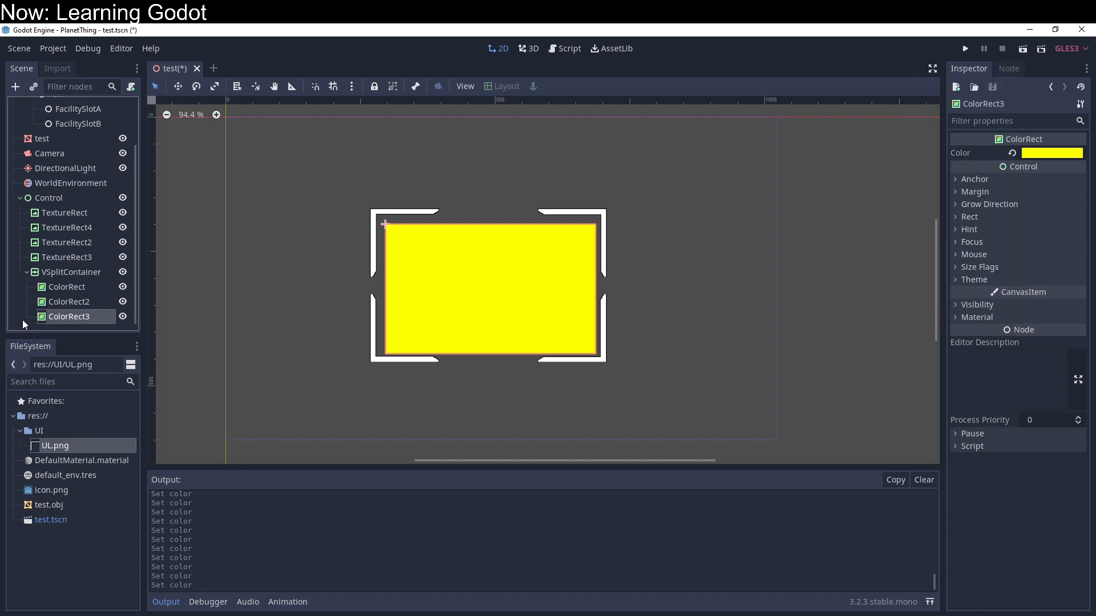
# Step: Set the VSplitContainer's Split Offset to 29
pyautogui.click(84, 272)
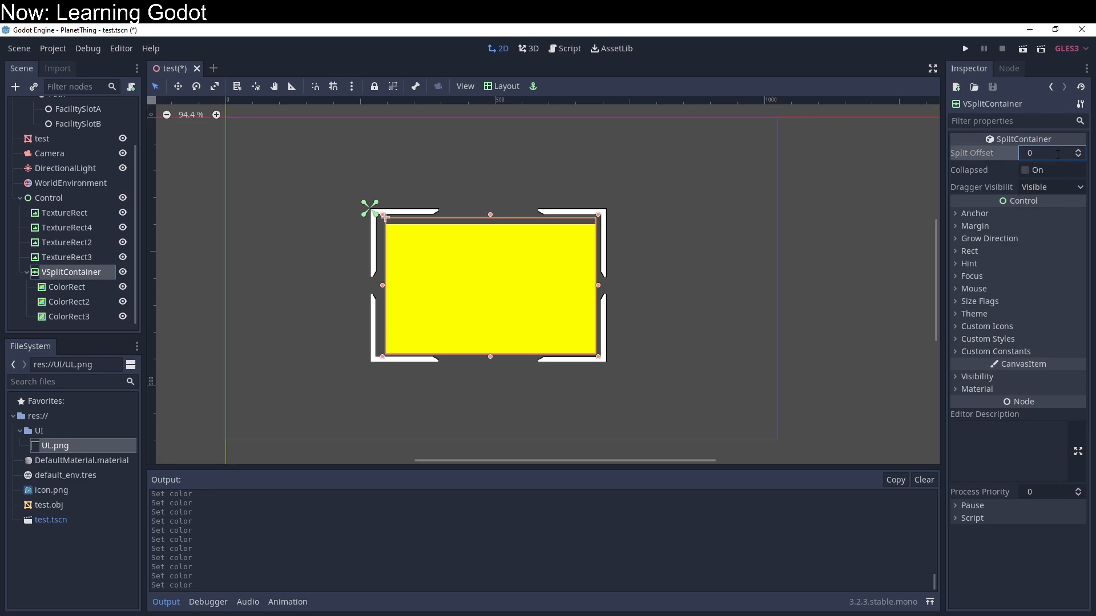
pyautogui.moveTo(997, 151); pyautogui.dragTo(1022, 149)
pyautogui.click(1079, 149)
pyautogui.click(1079, 150)
pyautogui.click(1079, 151)
pyautogui.click(1079, 151)
pyautogui.click(1079, 151)
pyautogui.click(1079, 151)
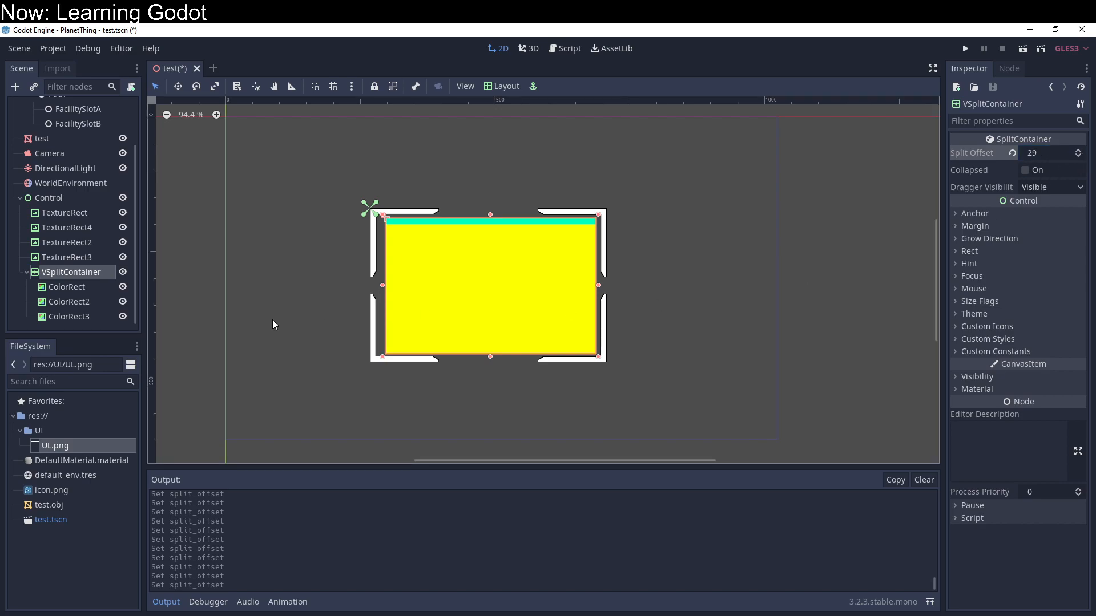
# Step: Add a VBoxContainer from the BoxContainer node types as a child of the Control node
pyautogui.rightClick(59, 196)
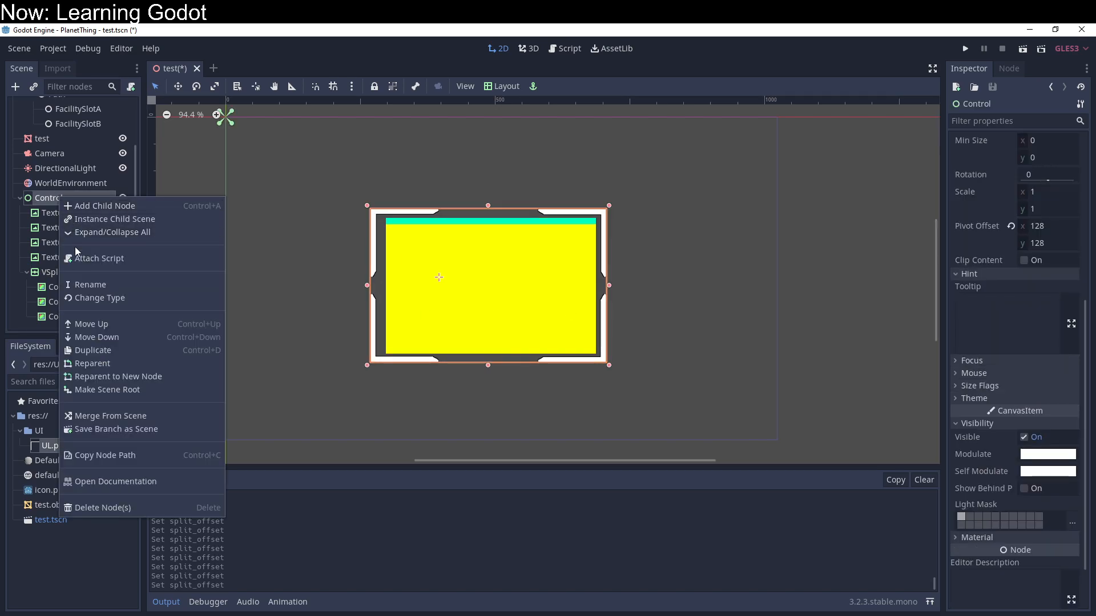
pyautogui.click(102, 205)
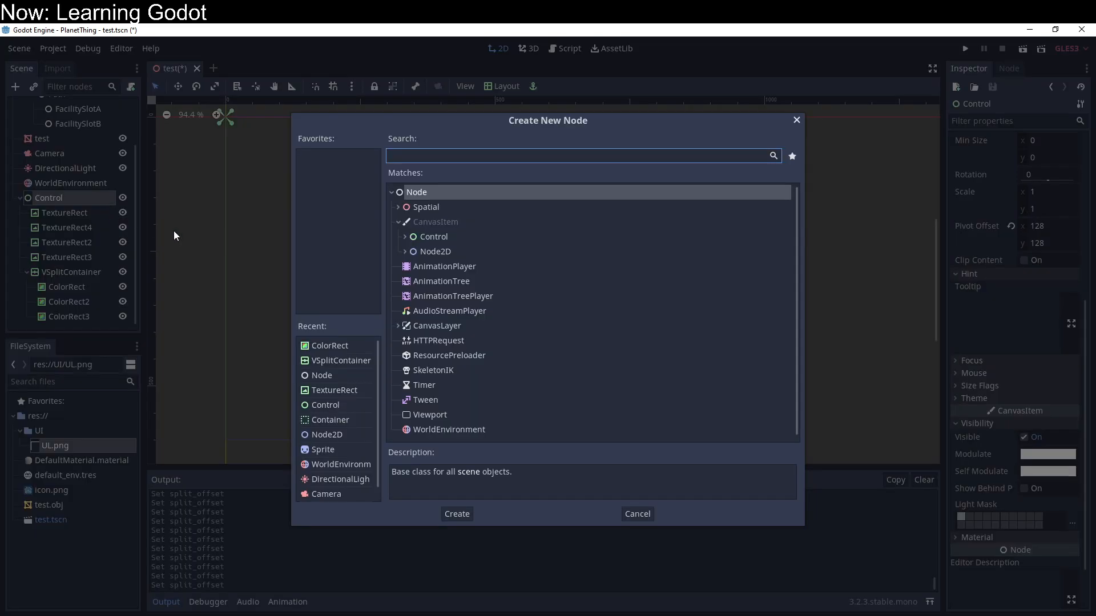
pyautogui.click(403, 235)
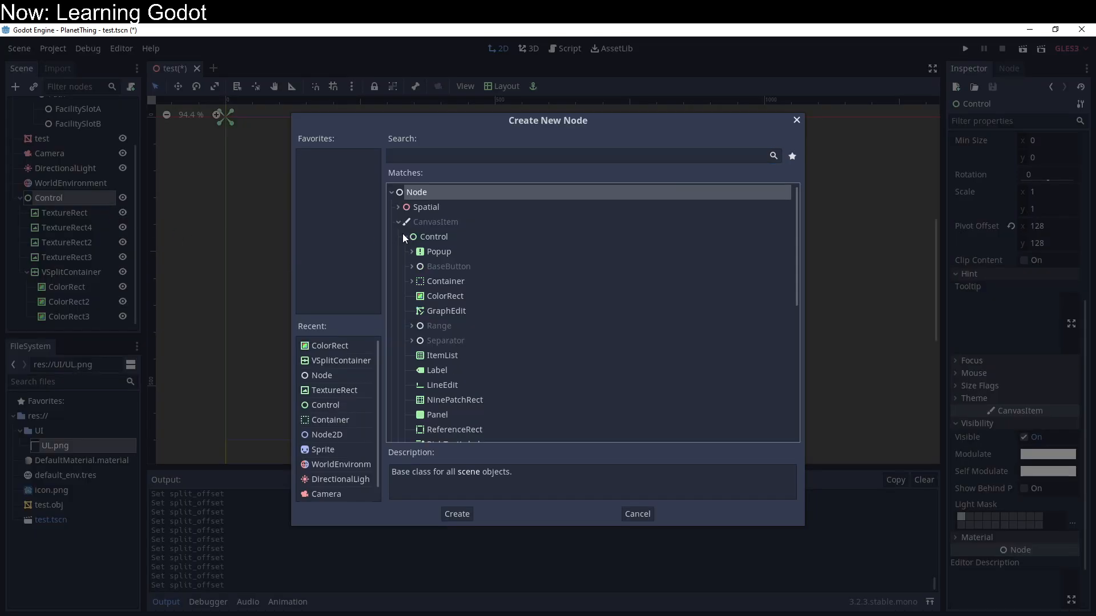
pyautogui.click(412, 326)
pyautogui.click(412, 326)
pyautogui.click(411, 341)
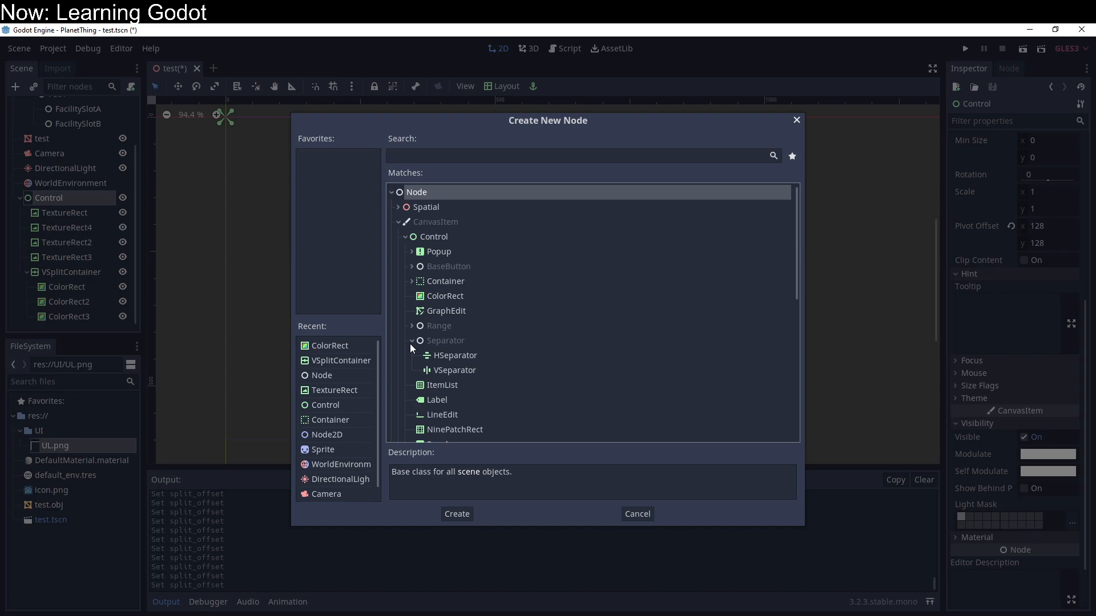
pyautogui.click(412, 282)
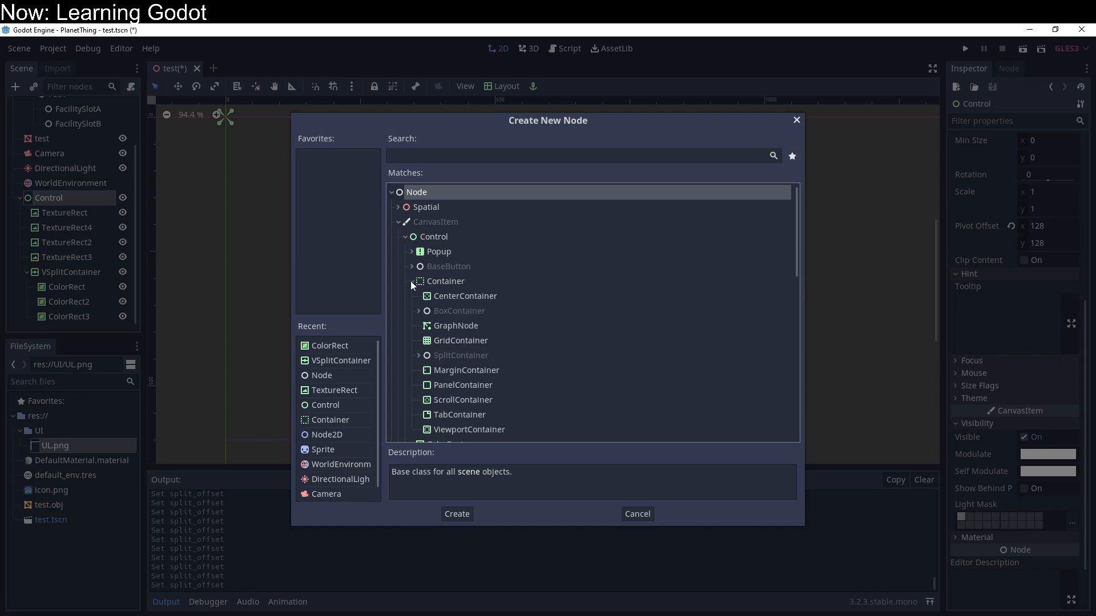
pyautogui.click(416, 355)
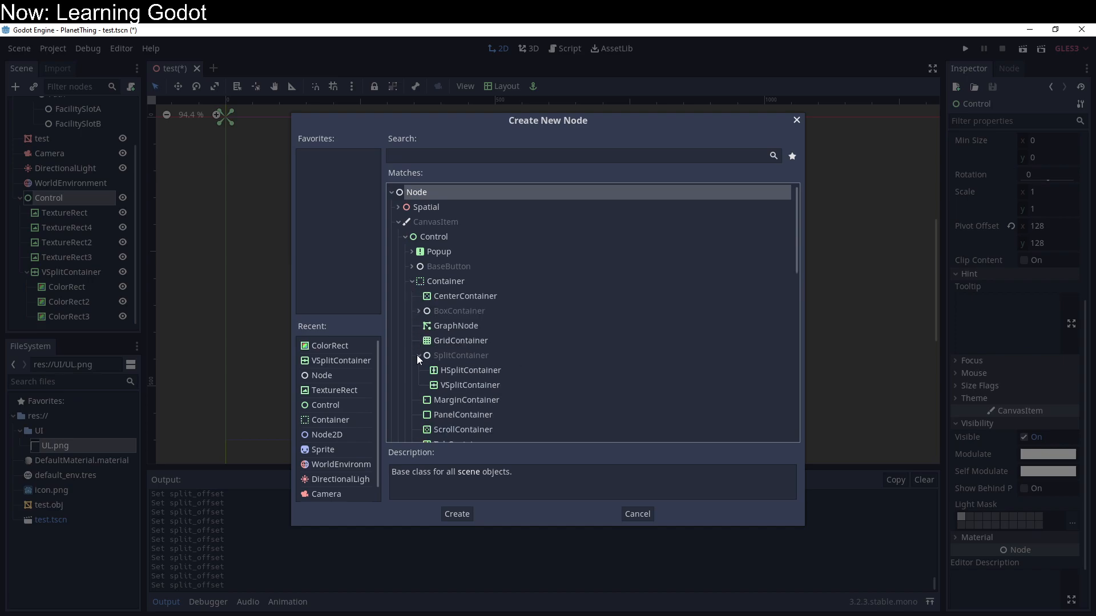
pyautogui.click(419, 311)
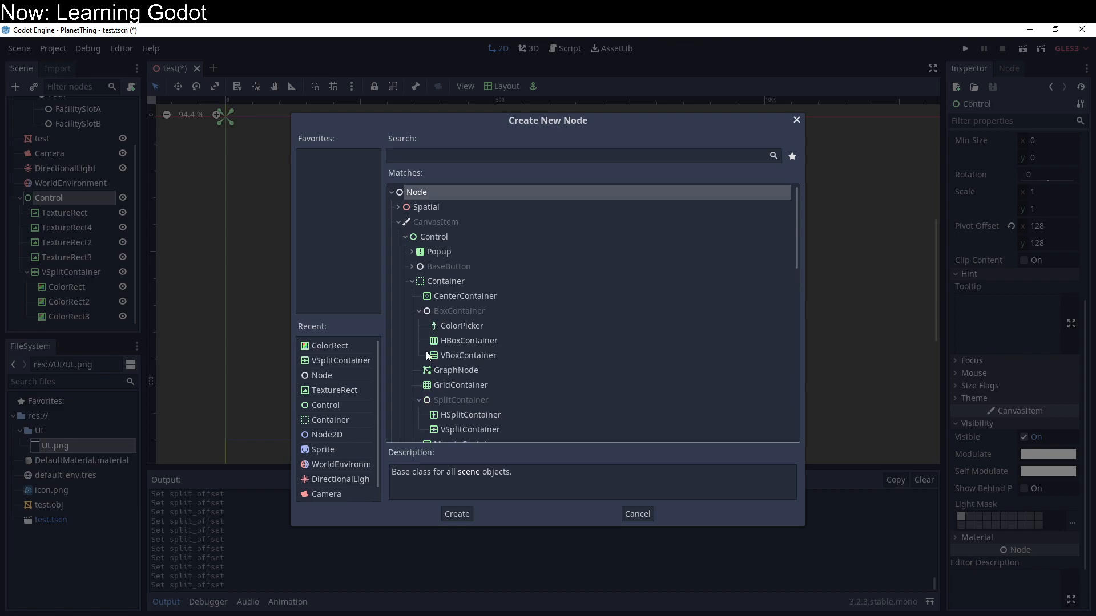
pyautogui.doubleClick(440, 356)
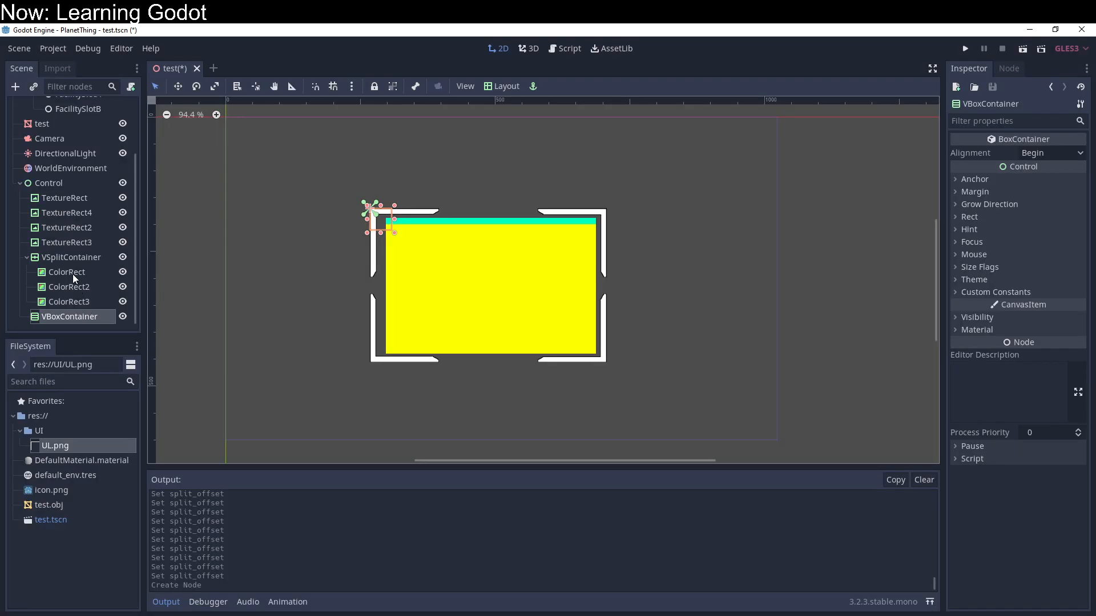
# Step: Reparent ColorRect, ColorRect2 and ColorRect3 from VSplitContainer to VBoxContainer
pyautogui.click(73, 275)
pyautogui.keyDown('shift'); pyautogui.click(74, 299); pyautogui.keyUp('shift')
pyautogui.moveTo(73, 282); pyautogui.dragTo(75, 314)
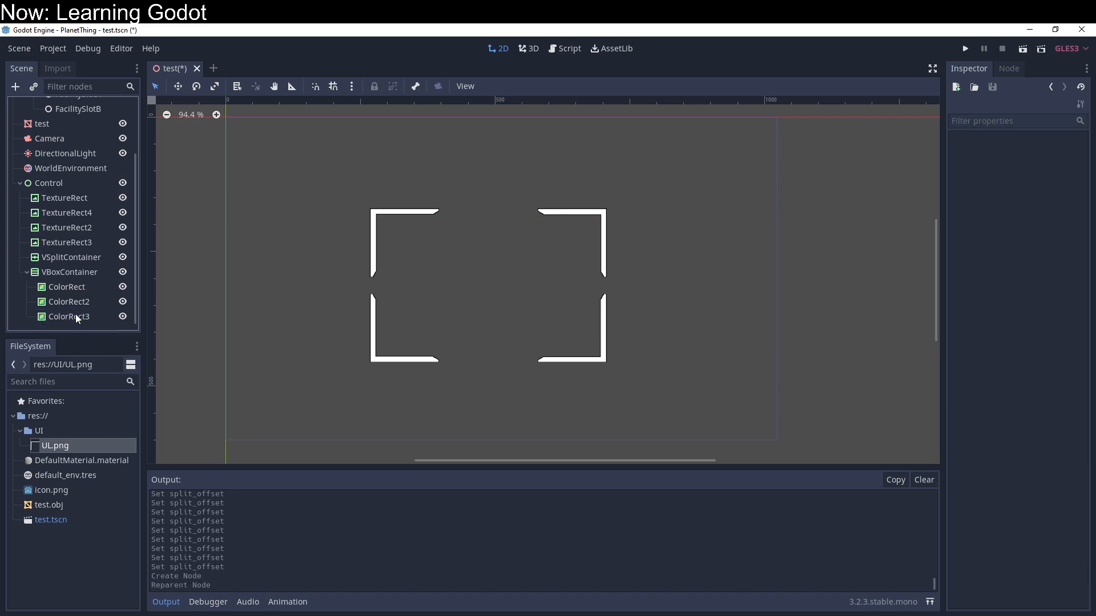
# Step: Delete the emptied VSplitContainer node
pyautogui.click(73, 259)
pyautogui.press('Delete')
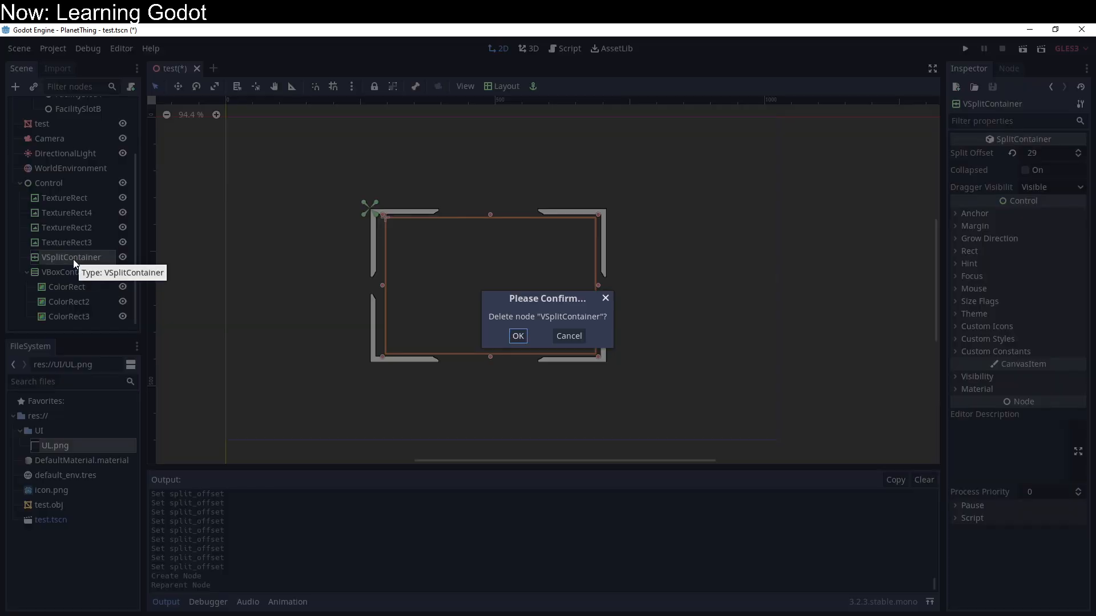
pyautogui.press('Return')
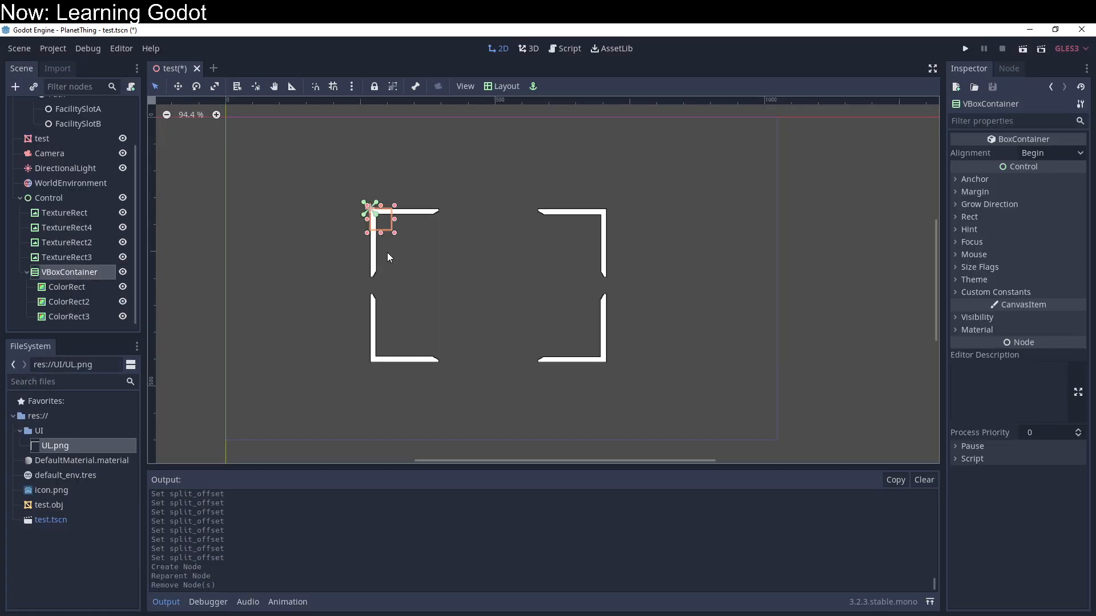
# Step: Enlarge the VBoxContainer and move it inside the white corner frame
pyautogui.moveTo(403, 238); pyautogui.dragTo(534, 321)
pyautogui.moveTo(487, 289); pyautogui.dragTo(517, 305)
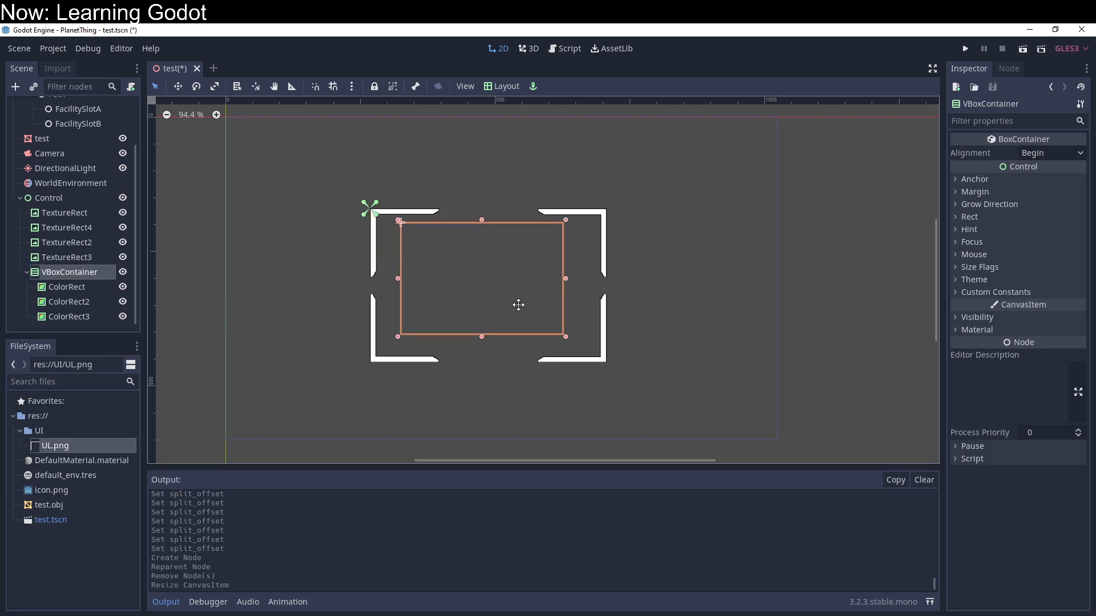
pyautogui.click(108, 284)
pyautogui.click(102, 300)
pyautogui.click(97, 271)
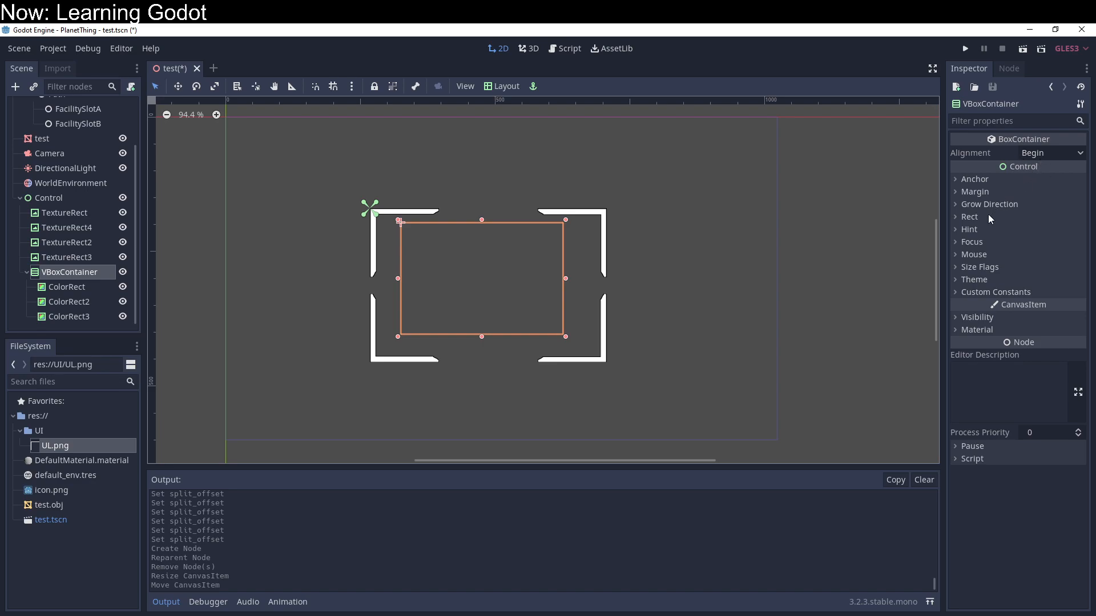
pyautogui.click(90, 320)
pyautogui.hotkey('ctrl', 'd')
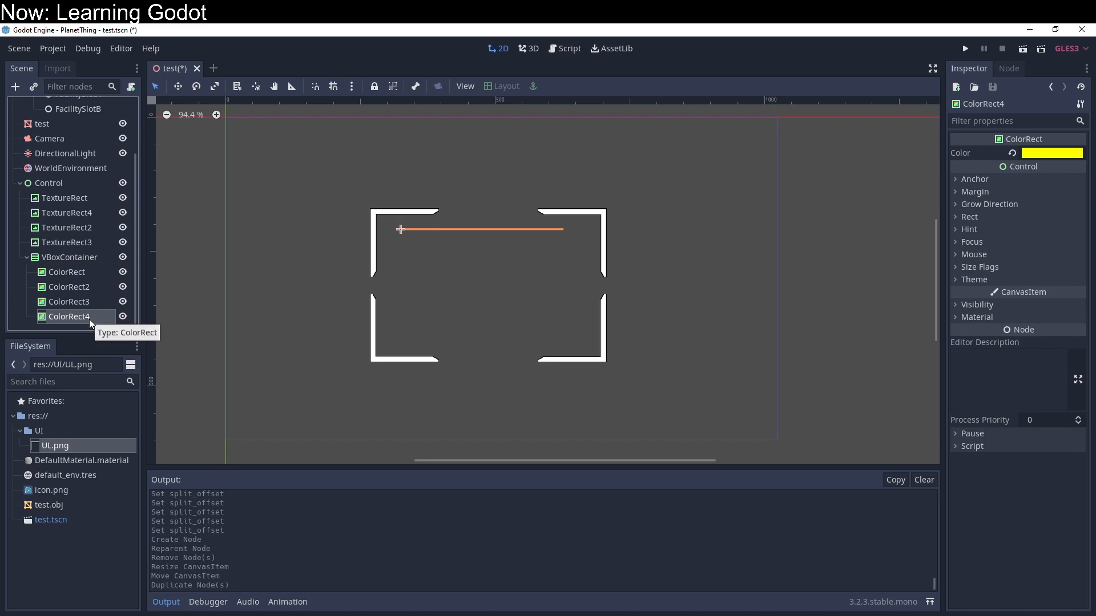
pyautogui.press('Delete')
pyautogui.press('Return')
# Step: Extend the VBoxContainer's lower-right corner so it fills more of the white corner frame
pyautogui.doubleClick(73, 300)
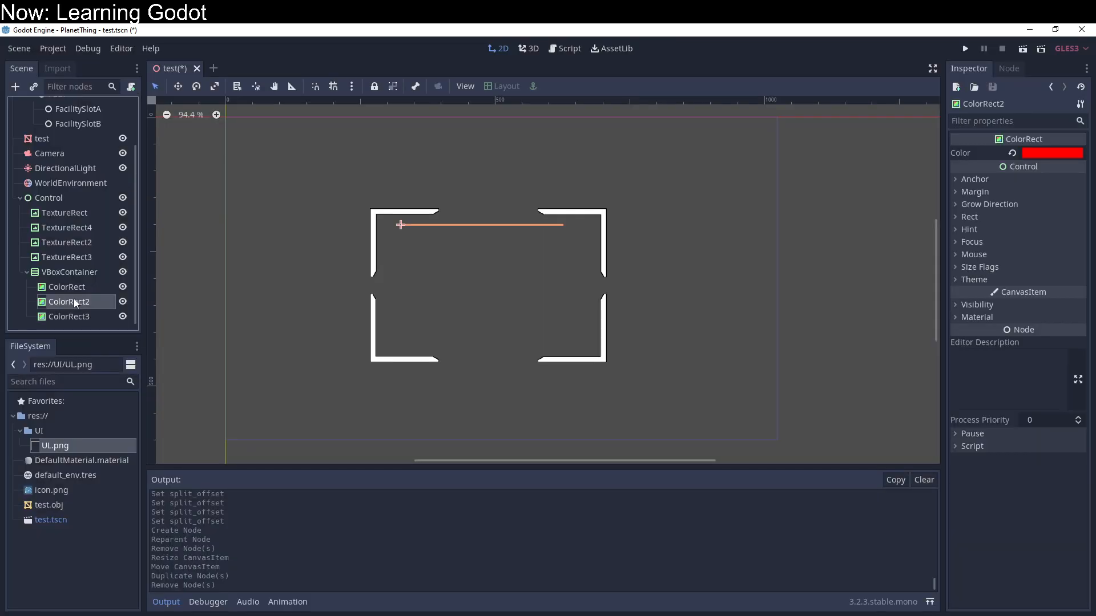
pyautogui.click(77, 271)
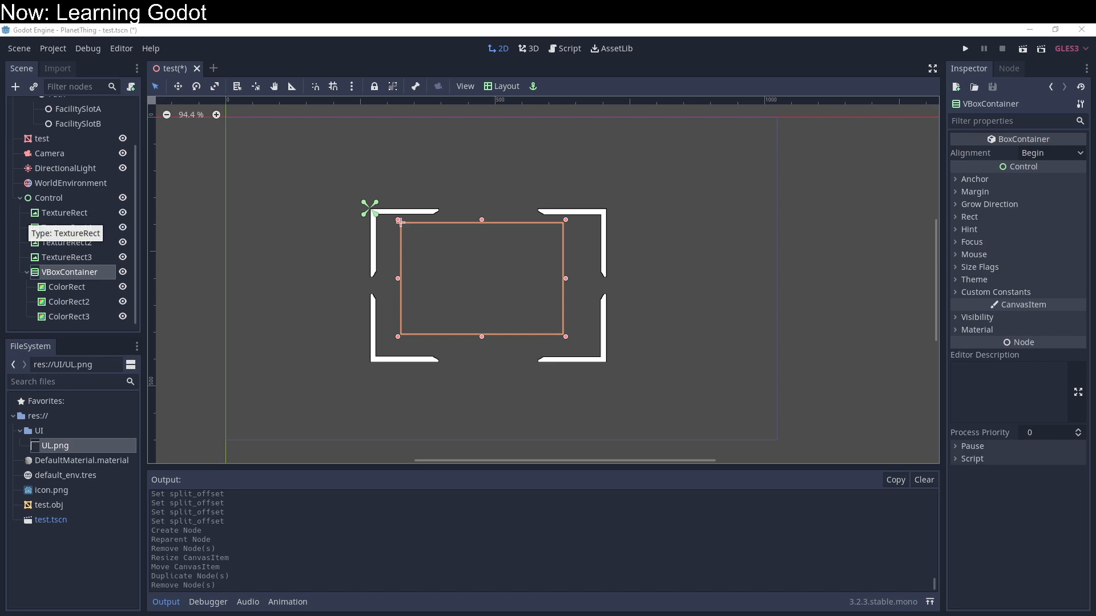
pyautogui.moveTo(565, 339)
pyautogui.mouseDown()
pyautogui.moveTo(551, 320)
pyautogui.moveTo(574, 337)
pyautogui.moveTo(515, 331)
pyautogui.moveTo(570, 341)
pyautogui.moveTo(522, 345)
pyautogui.moveTo(583, 348)
pyautogui.mouseUp()
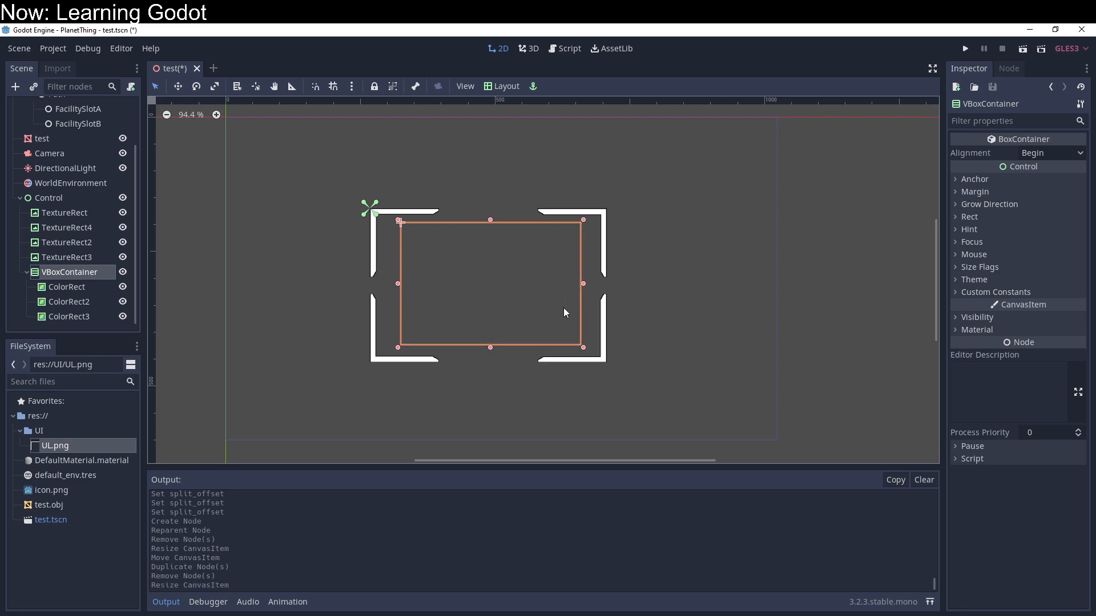
pyautogui.click(1037, 154)
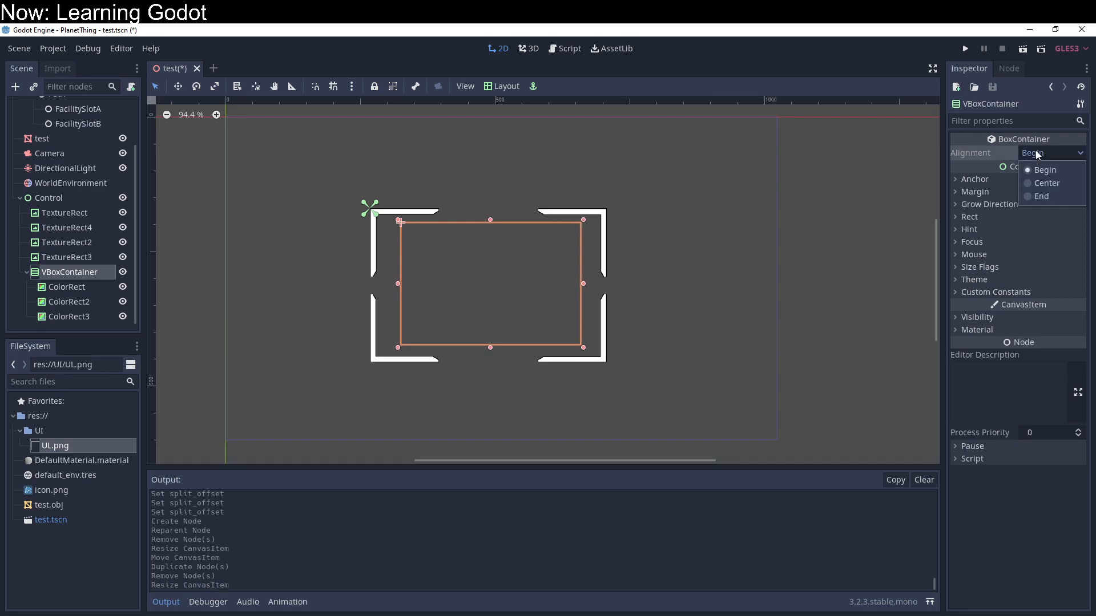
pyautogui.click(1037, 154)
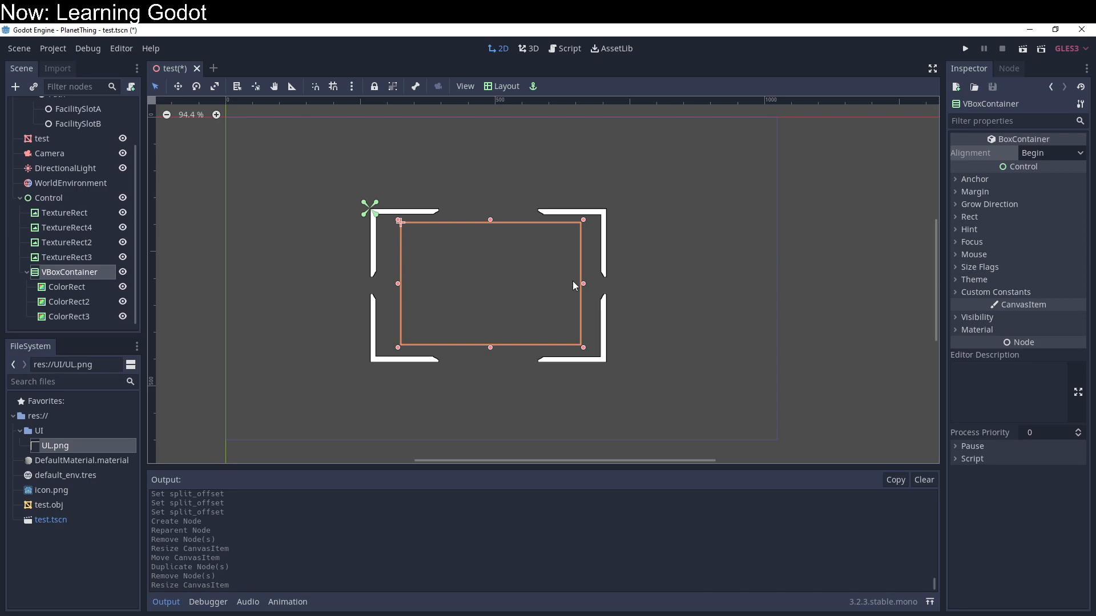
# Step: Run the project to check how the frame and its container render, and close the game window
pyautogui.click(965, 49)
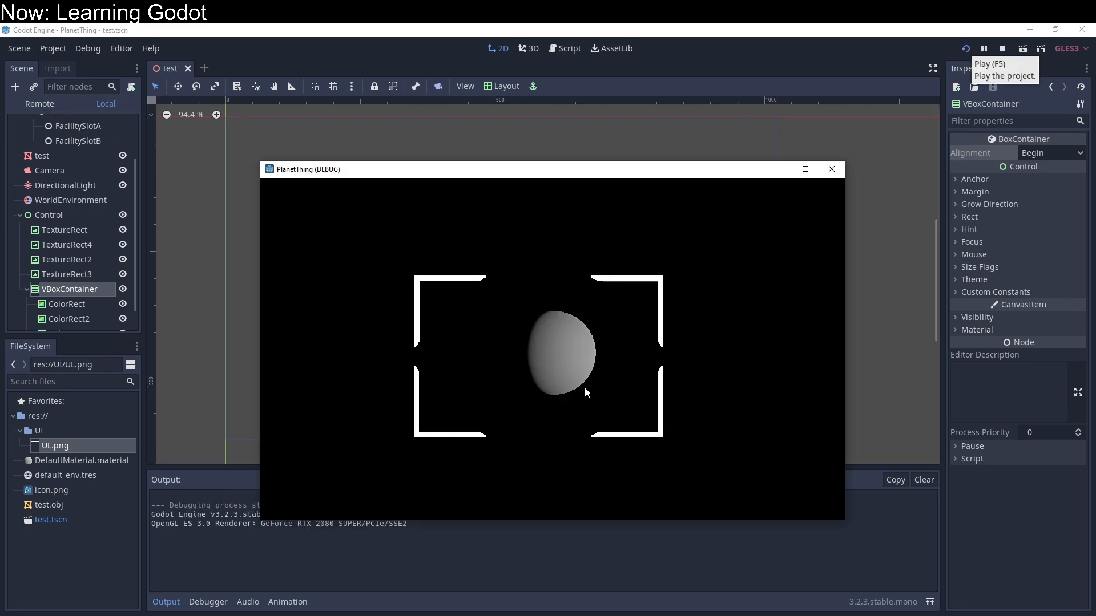
pyautogui.click(831, 169)
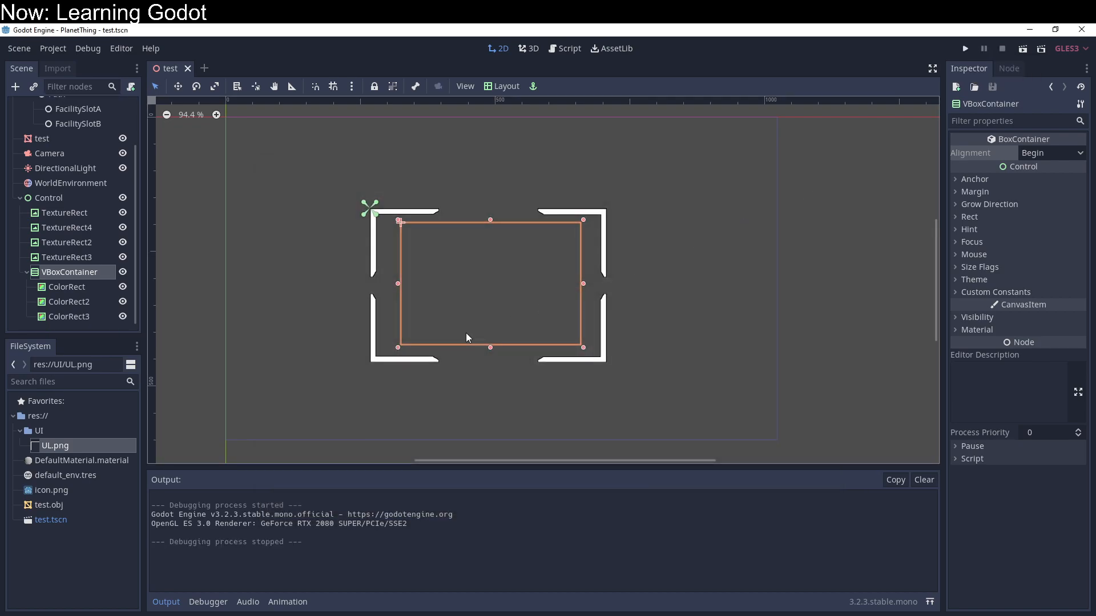
# Step: Set the VBoxContainer's alignment to Center and its minimum width to 0
pyautogui.click(1041, 153)
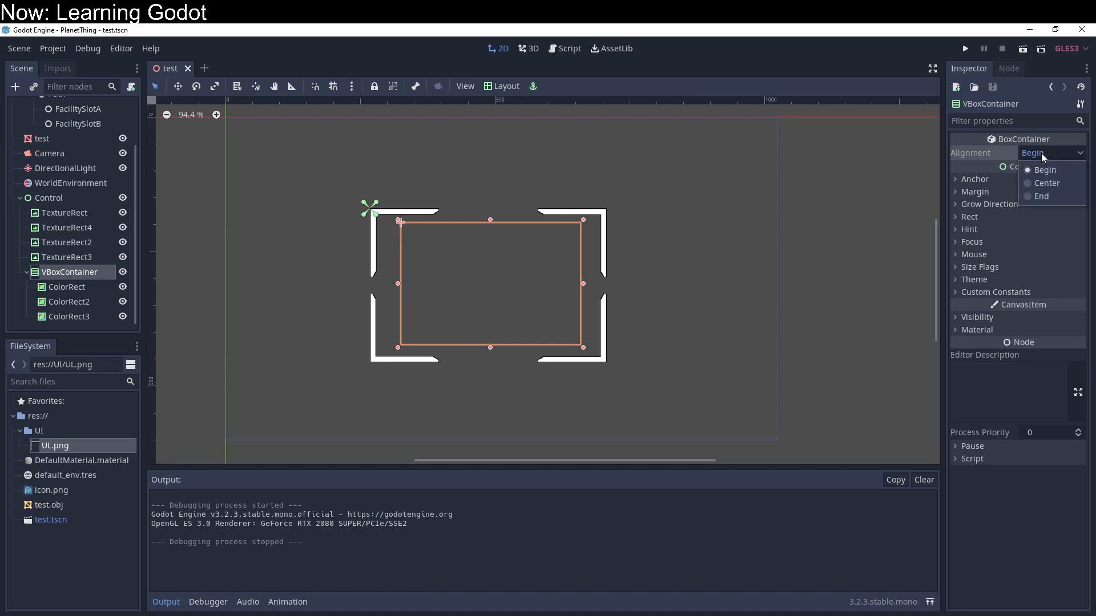
pyautogui.click(1047, 181)
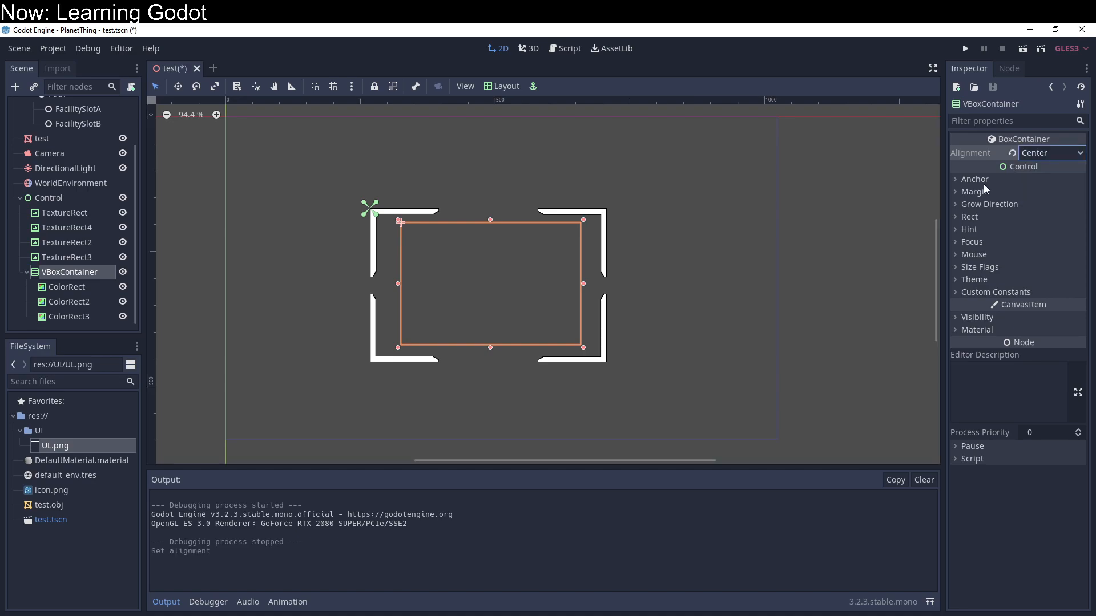
pyautogui.click(965, 220)
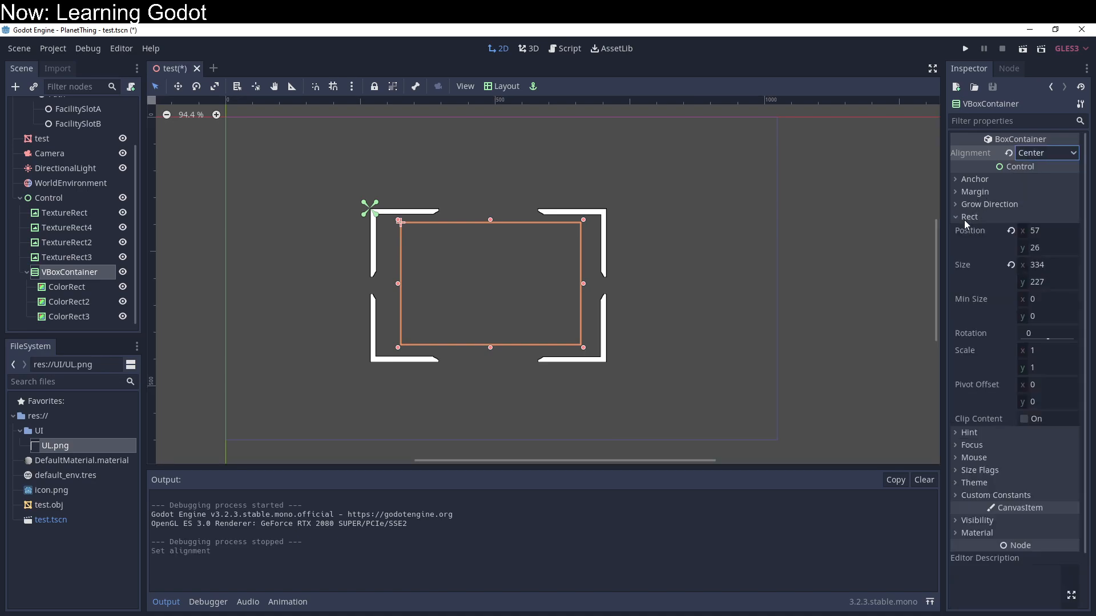
pyautogui.moveTo(1034, 300)
pyautogui.mouseDown()
pyautogui.moveTo(1044, 300)
pyautogui.moveTo(1032, 299)
pyautogui.mouseUp()
pyautogui.click(1034, 297)
pyautogui.write('0')
pyautogui.press('Return')
# Step: Set the minimum height of the first ColorRect inside the VBoxContainer to 100
pyautogui.click(90, 287)
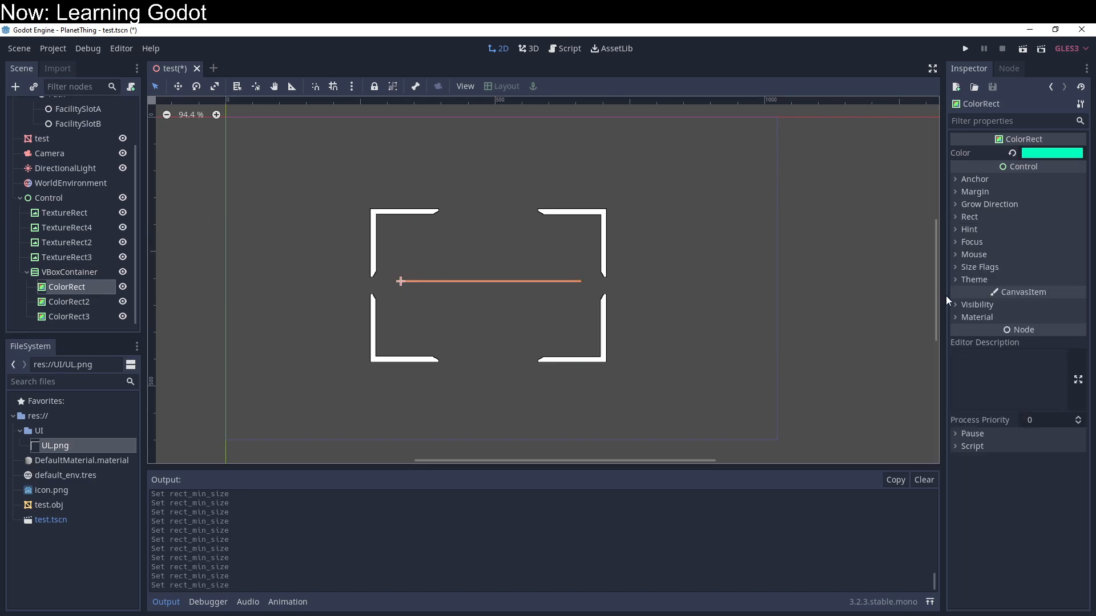
pyautogui.click(956, 218)
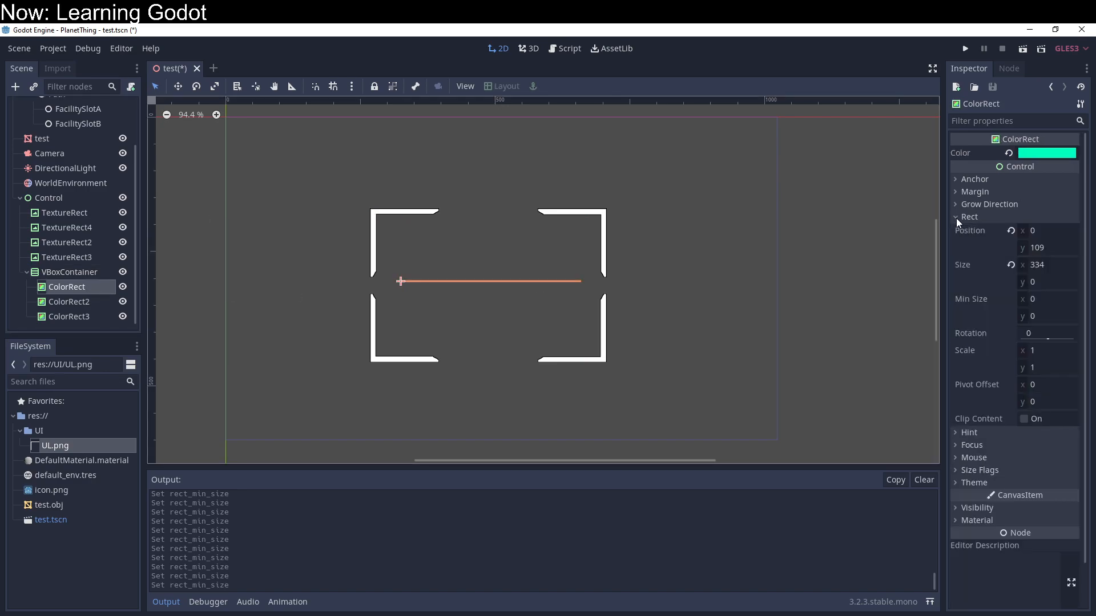
pyautogui.moveTo(1037, 318); pyautogui.dragTo(1031, 317)
pyautogui.click(1048, 315)
pyautogui.write('500')
pyautogui.hotkey('shift', 'Left')
pyautogui.hotkey('shift', 'Left')
pyautogui.hotkey('shift', 'Left')
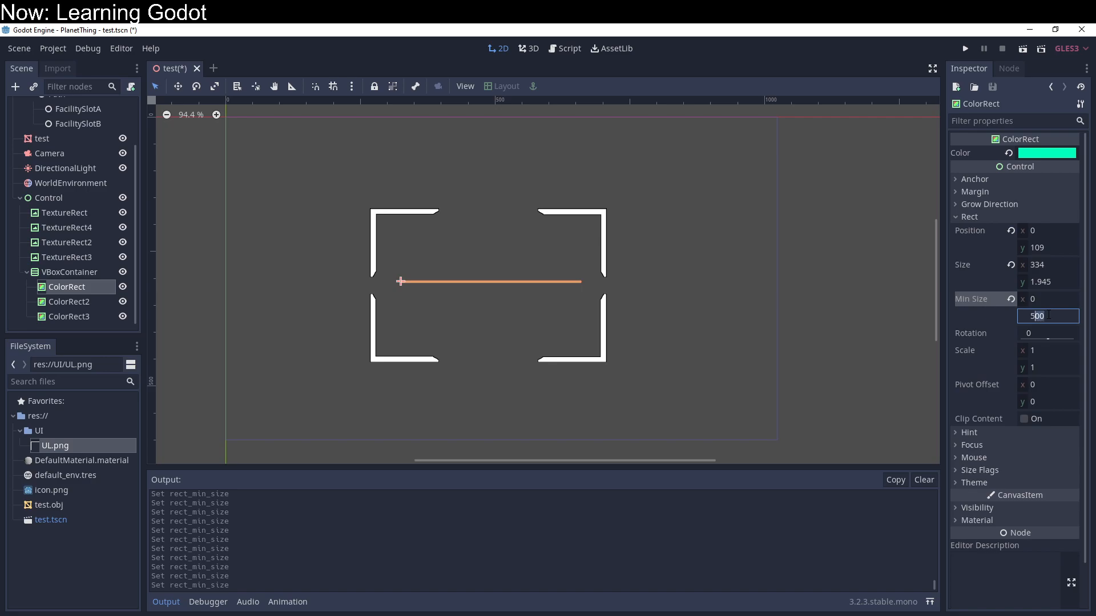
pyautogui.write('100')
pyautogui.press('Return')
# Step: Set ColorRect2's minimum height to 100
pyautogui.click(91, 301)
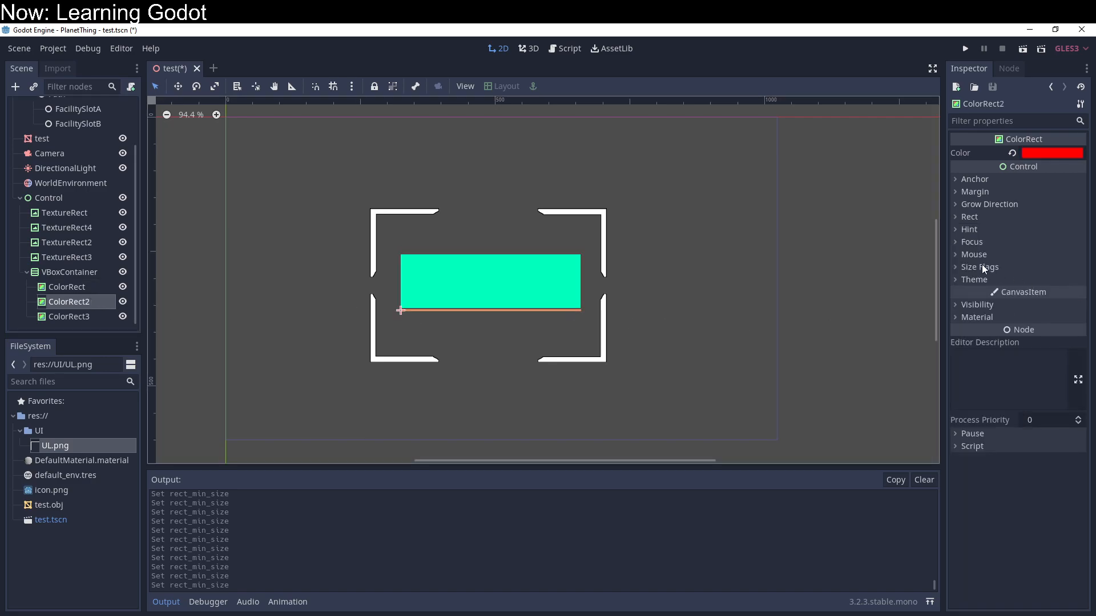
pyautogui.click(957, 218)
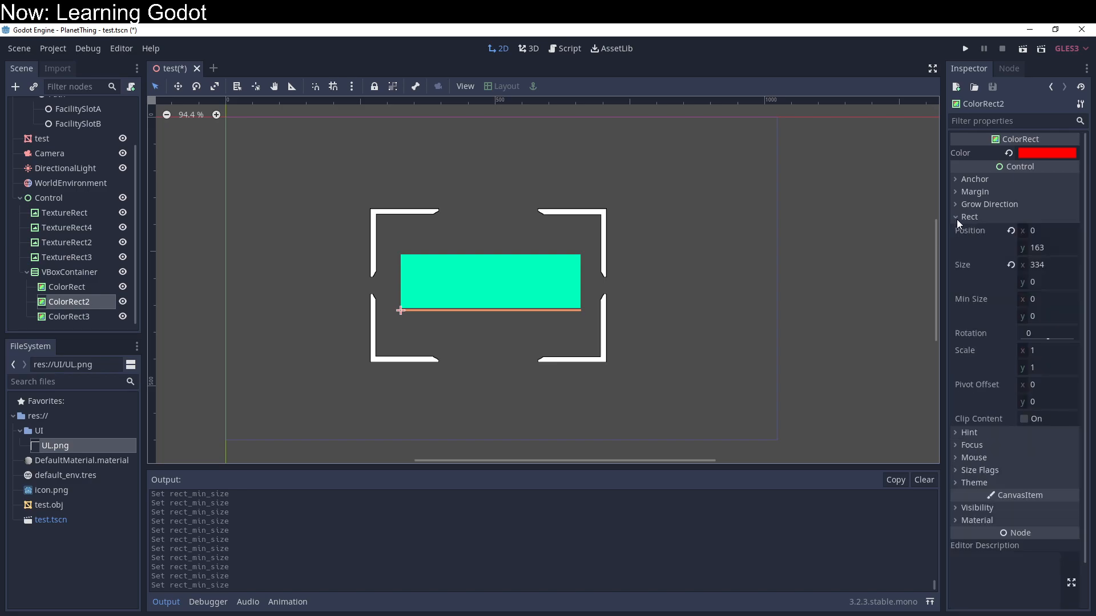
pyautogui.click(1057, 315)
pyautogui.write('1000')
pyautogui.press('Return')
pyautogui.click(1060, 312)
pyautogui.write('100')
pyautogui.press('Return')
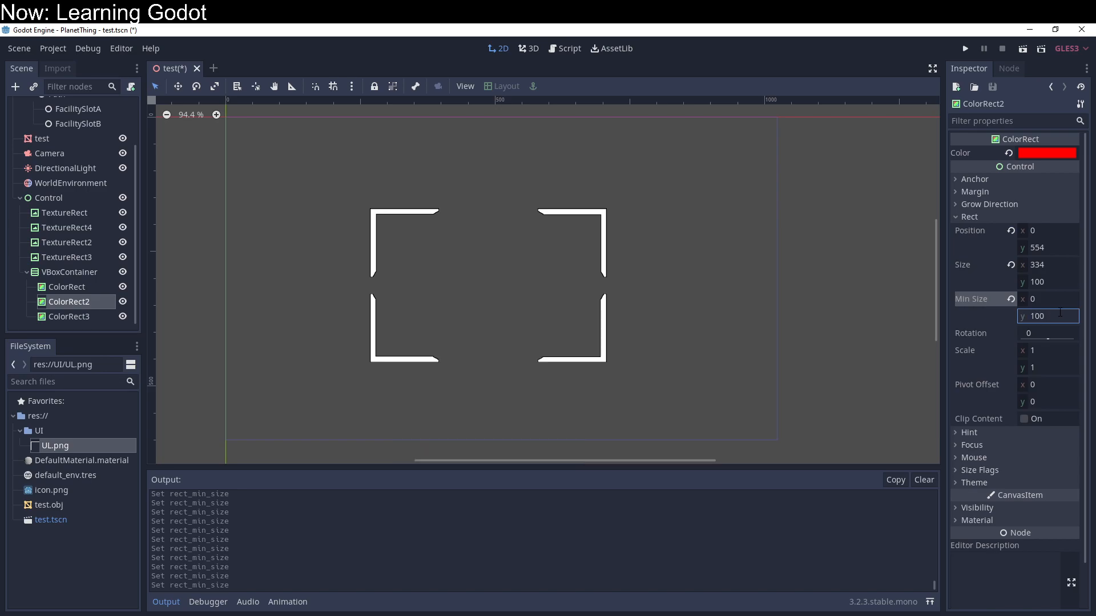
# Step: Shrink the VBoxContainer from its lower edge to a height of about 208 so its rectangles sit inside the white frame
pyautogui.scroll(-4, 717, 329)
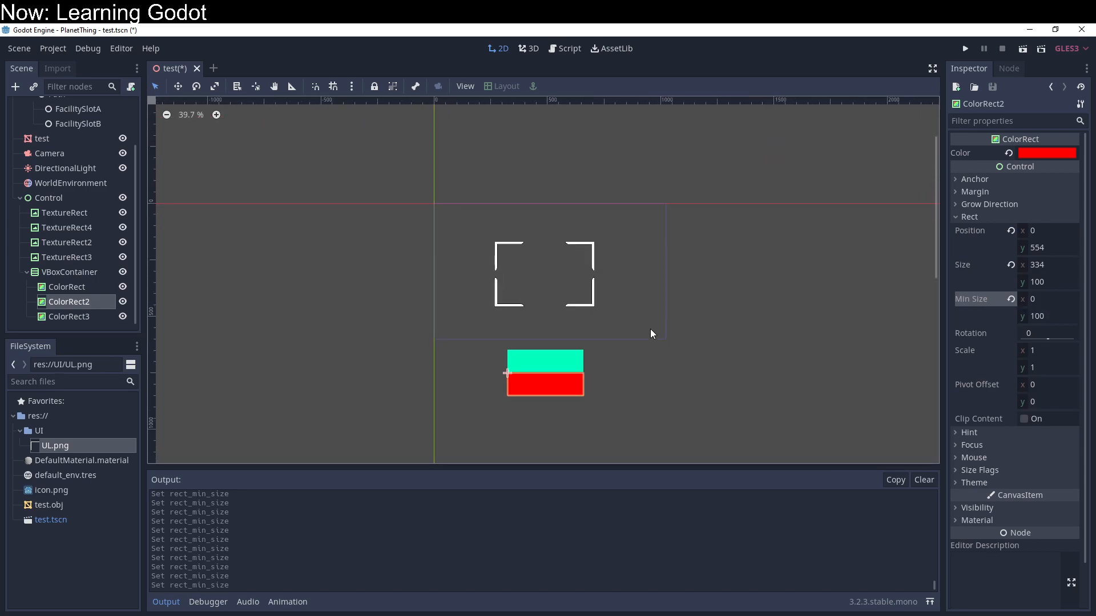
pyautogui.scroll(1, 502, 334)
pyautogui.click(89, 271)
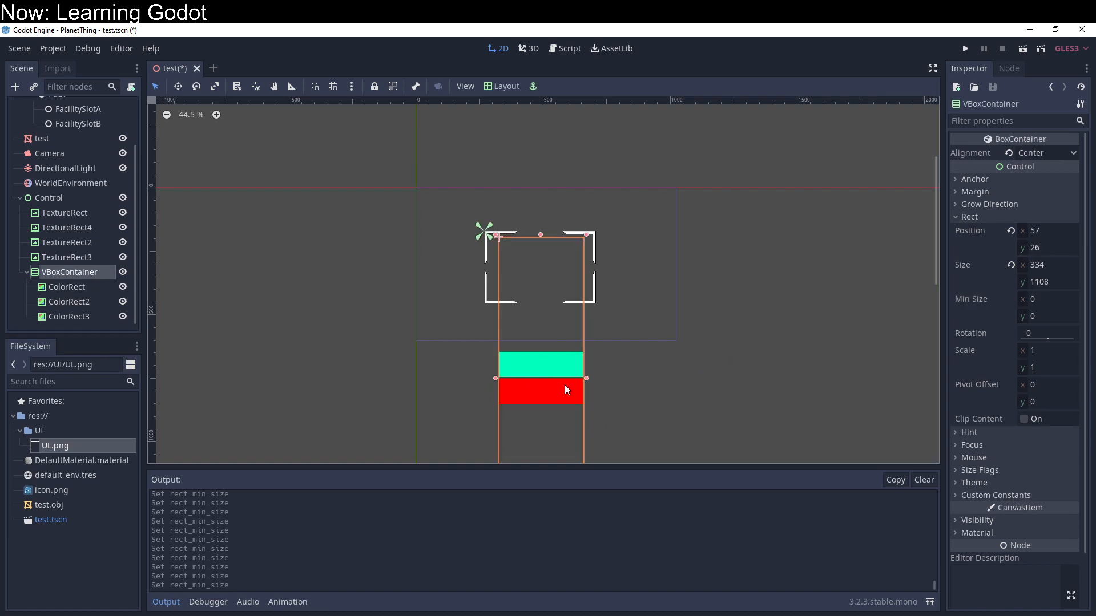
pyautogui.scroll(-1, 564, 332)
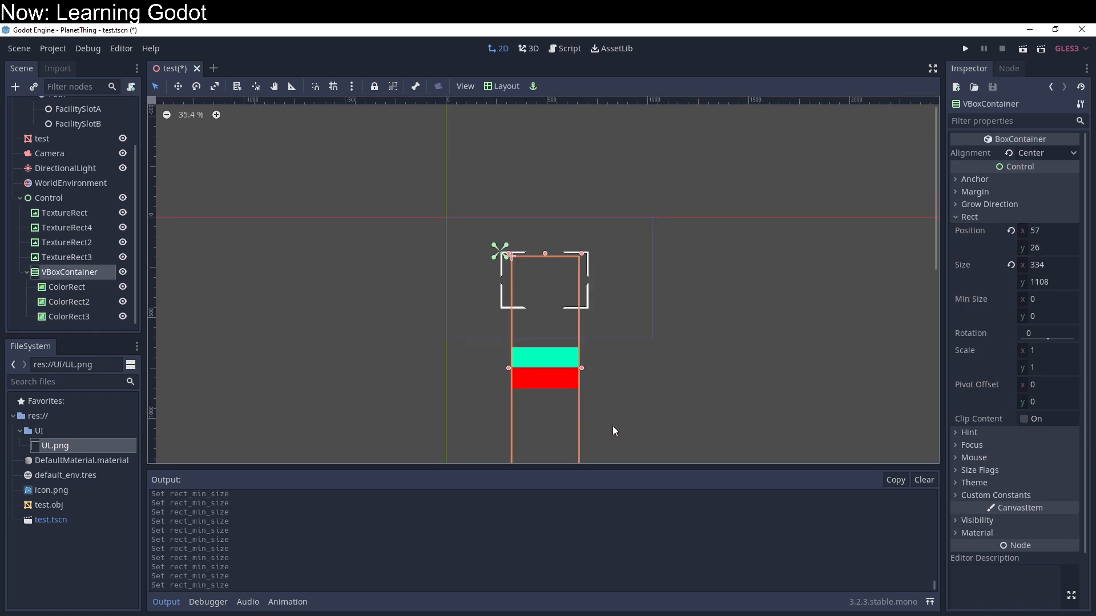
pyautogui.moveTo(667, 435); pyautogui.dragTo(650, 336, button='middle')
pyautogui.moveTo(539, 379); pyautogui.dragTo(533, 248)
pyautogui.scroll(4, 580, 182)
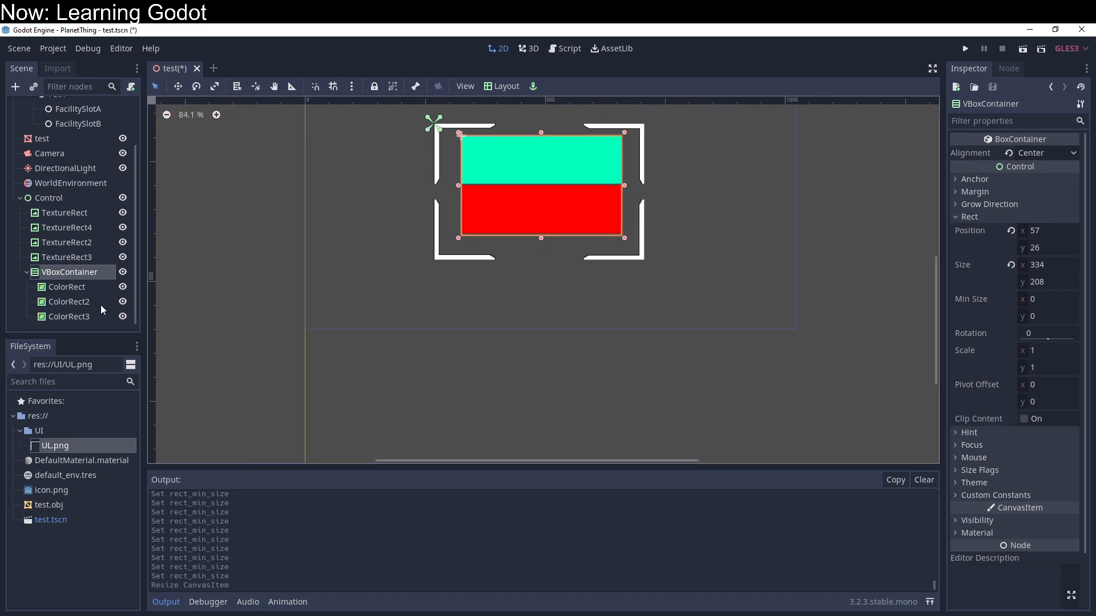
# Step: Set the VBoxContainer's alignment to Begin
pyautogui.click(82, 316)
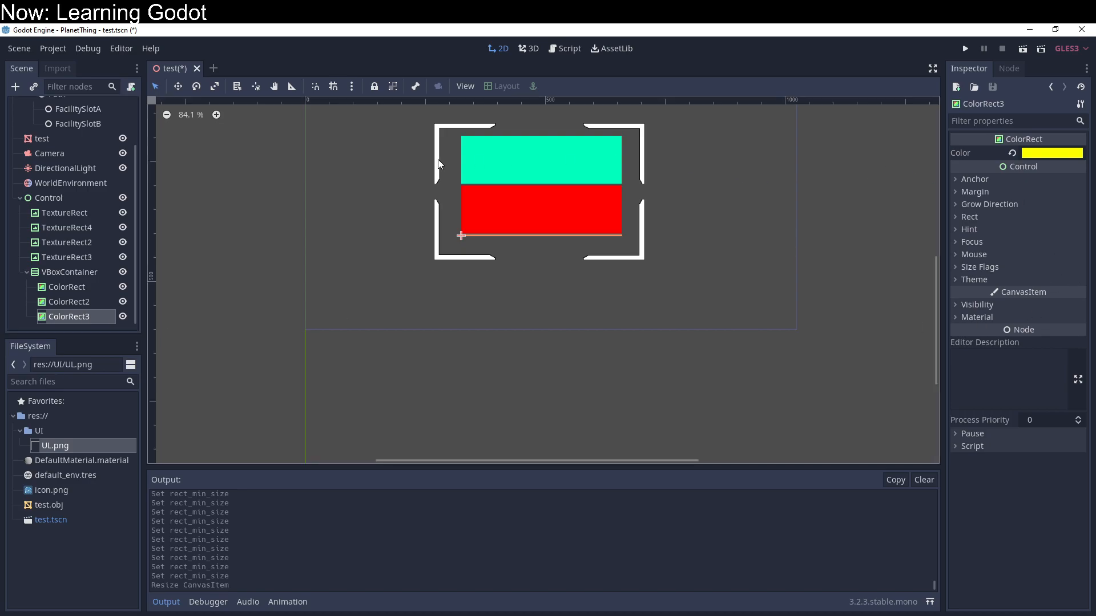
pyautogui.click(71, 272)
pyautogui.click(1023, 154)
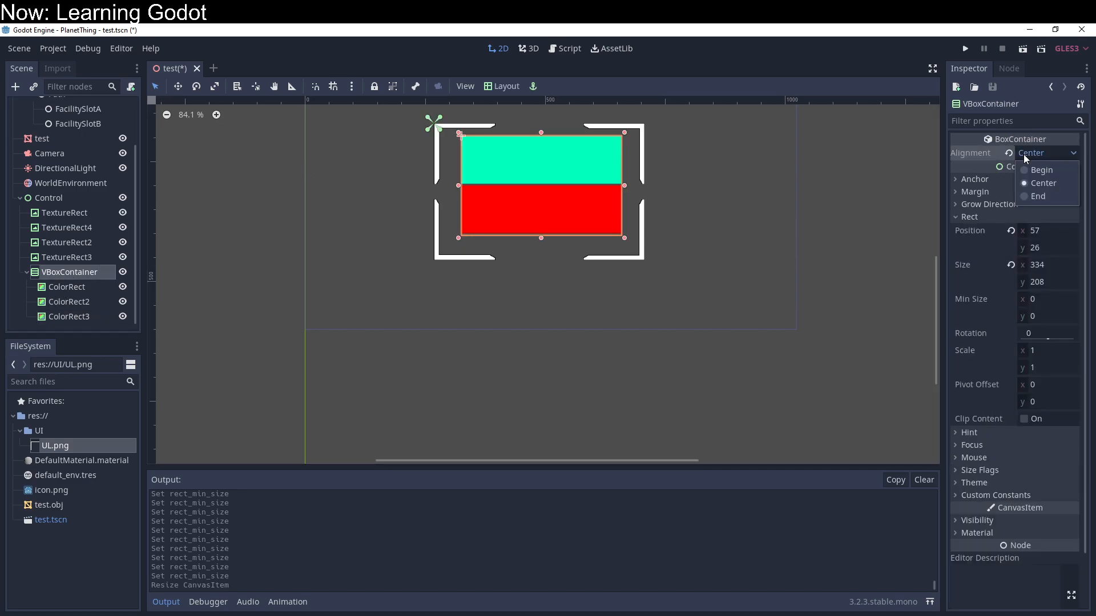
pyautogui.click(1027, 166)
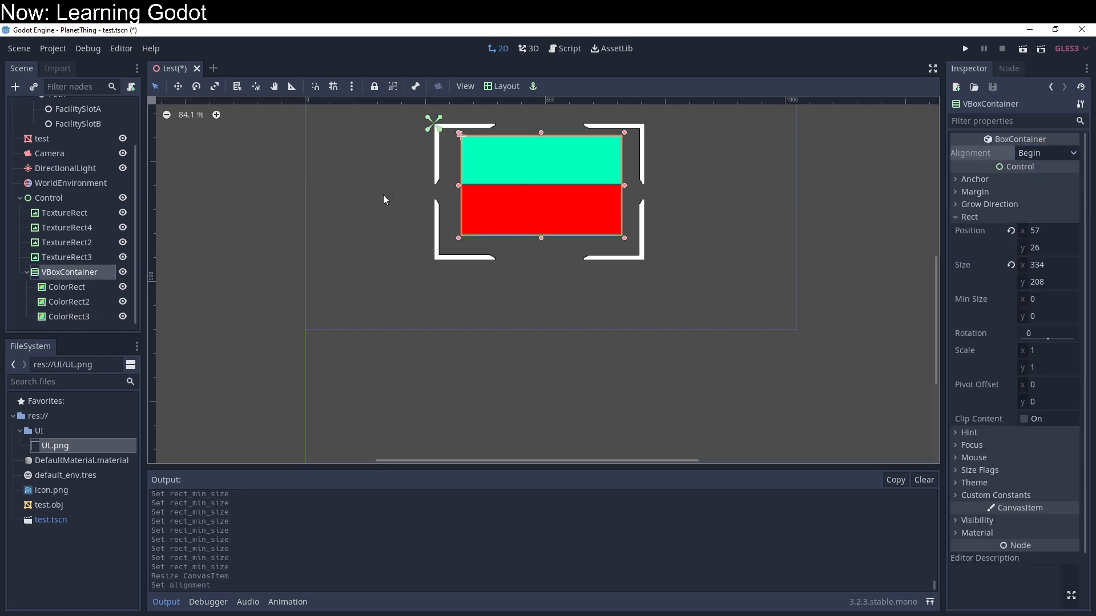
# Step: Set ColorRect3's minimum height to 100
pyautogui.click(67, 315)
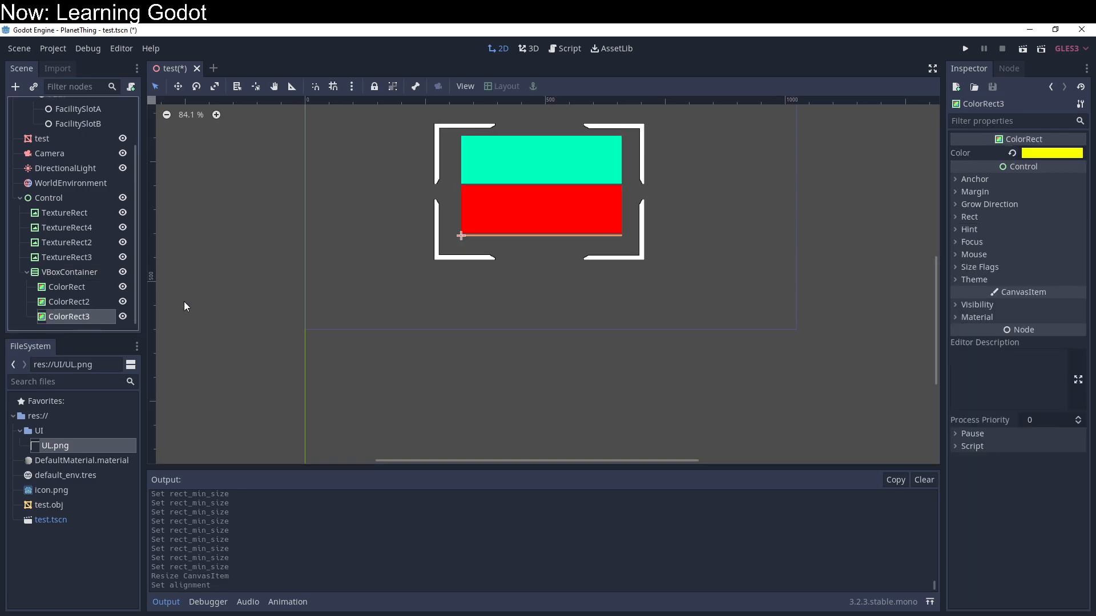
pyautogui.click(964, 217)
pyautogui.click(1046, 314)
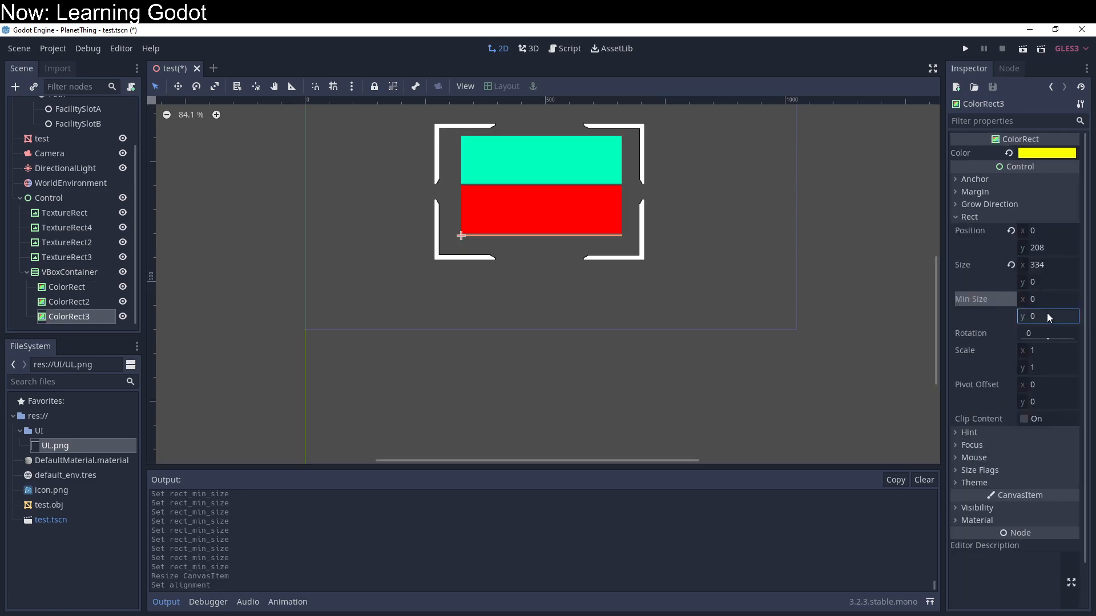
pyautogui.write('100')
pyautogui.press('Return')
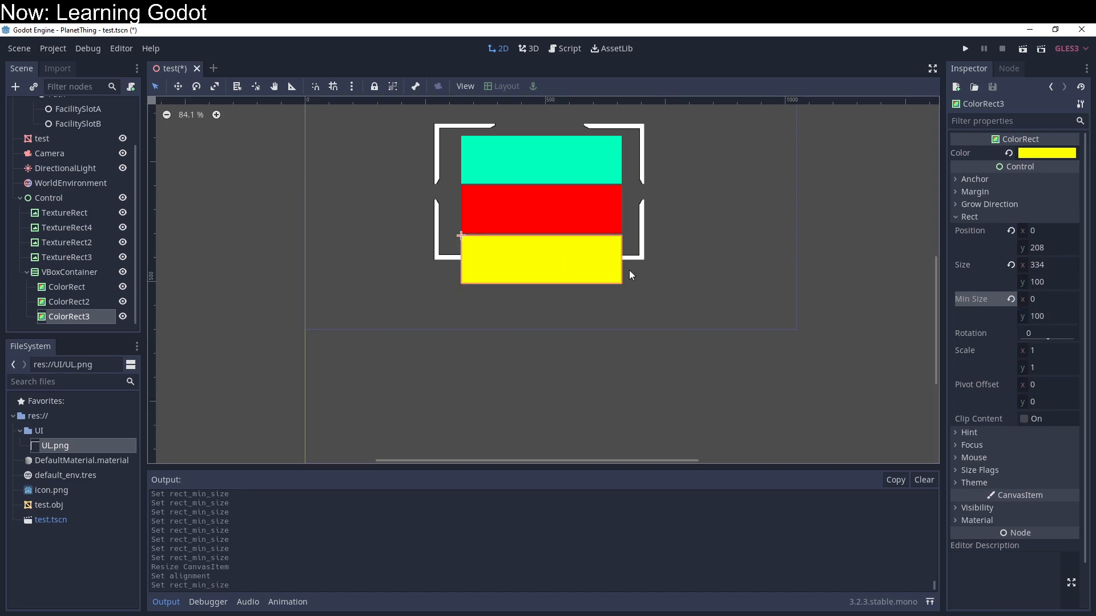
# Step: Try shortening the VBoxContainer from its lower edge with Clip Content enabled, and turn Clip Content back off
pyautogui.click(77, 277)
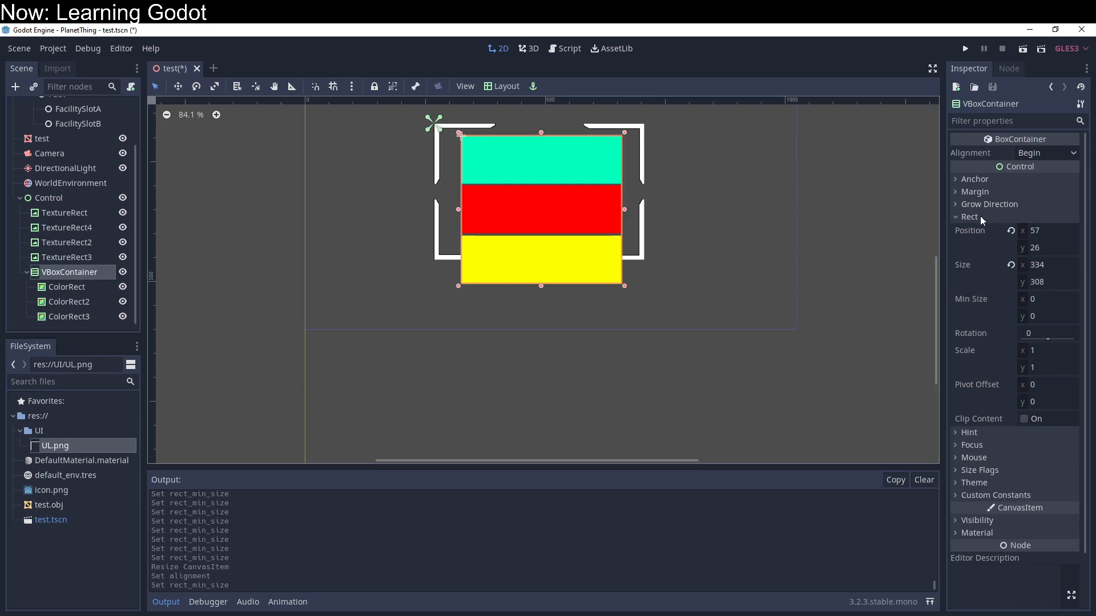
pyautogui.click(1024, 419)
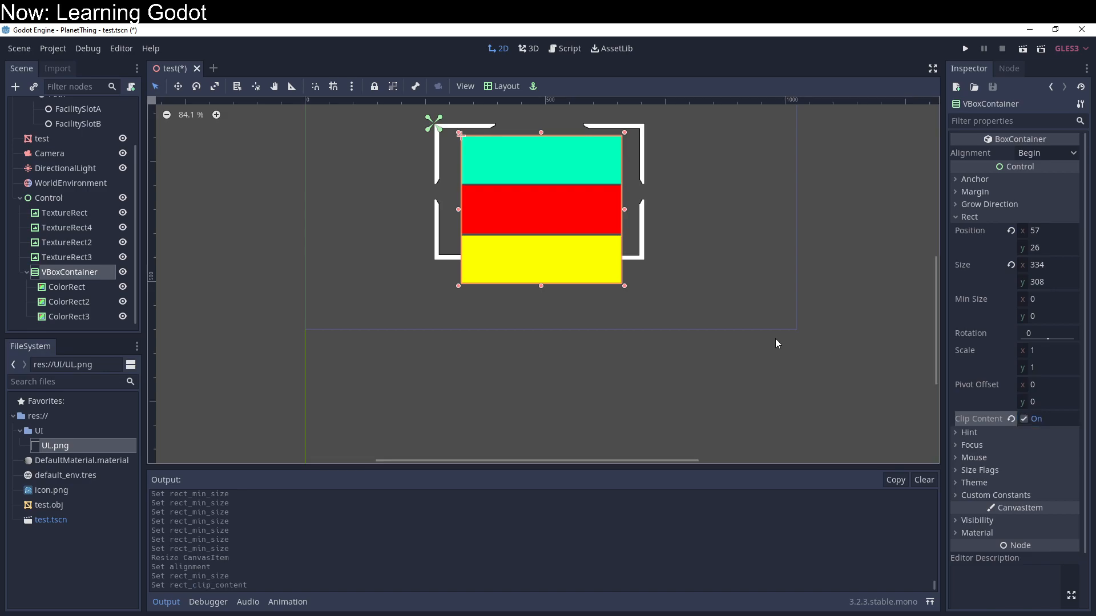
pyautogui.moveTo(542, 284); pyautogui.dragTo(543, 259)
pyautogui.click(1021, 419)
pyautogui.click(1023, 420)
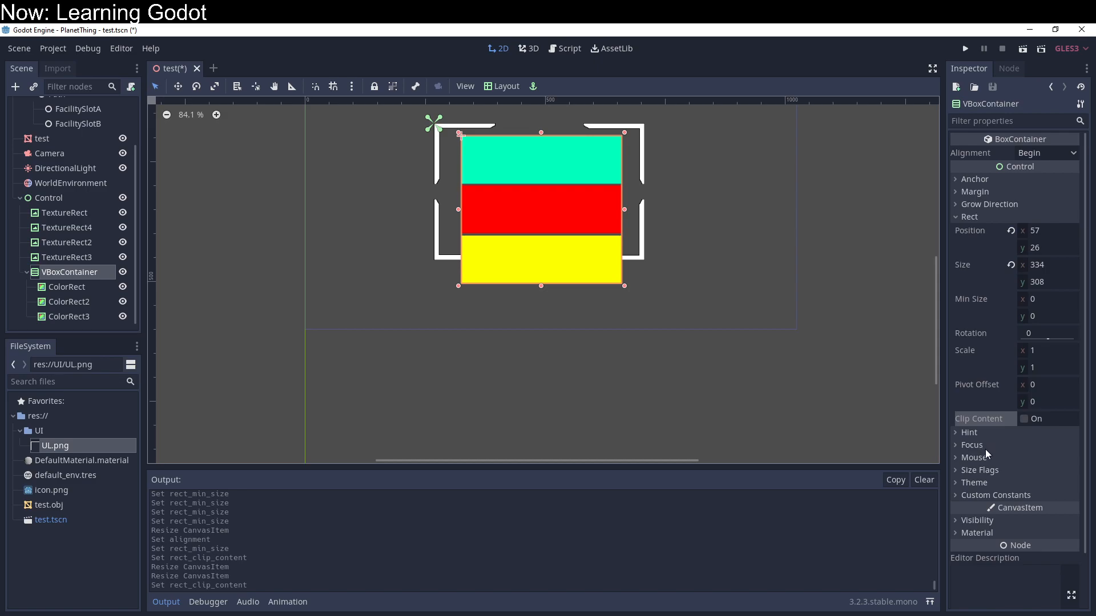
# Step: Examine the VBoxContainer's size flags and anchor properties, comparing the size flags with those of the first TextureRect
pyautogui.click(986, 471)
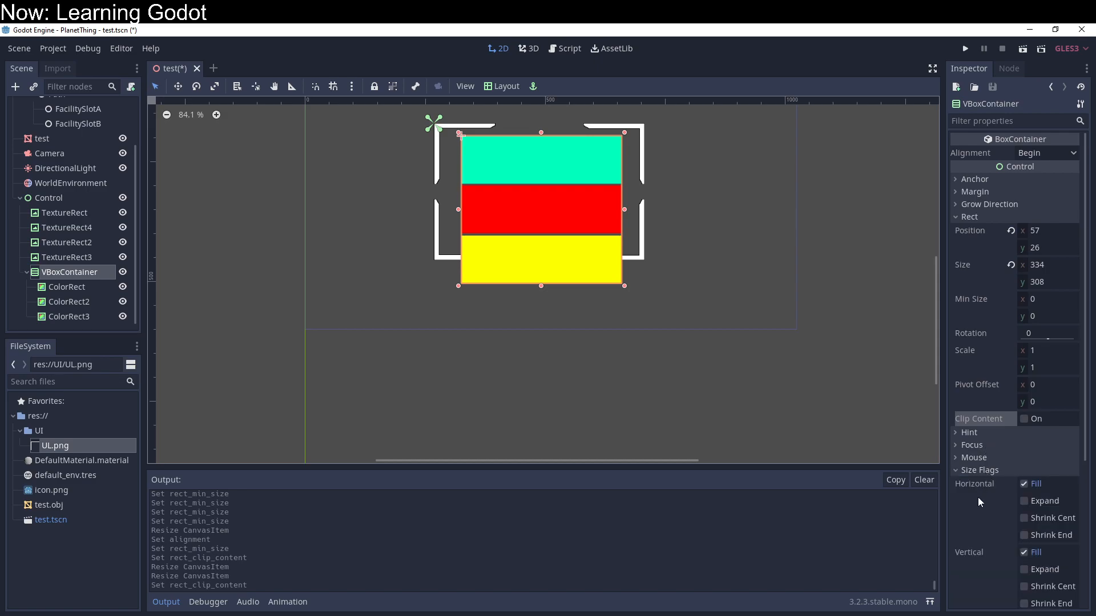
pyautogui.scroll(-5, 979, 501)
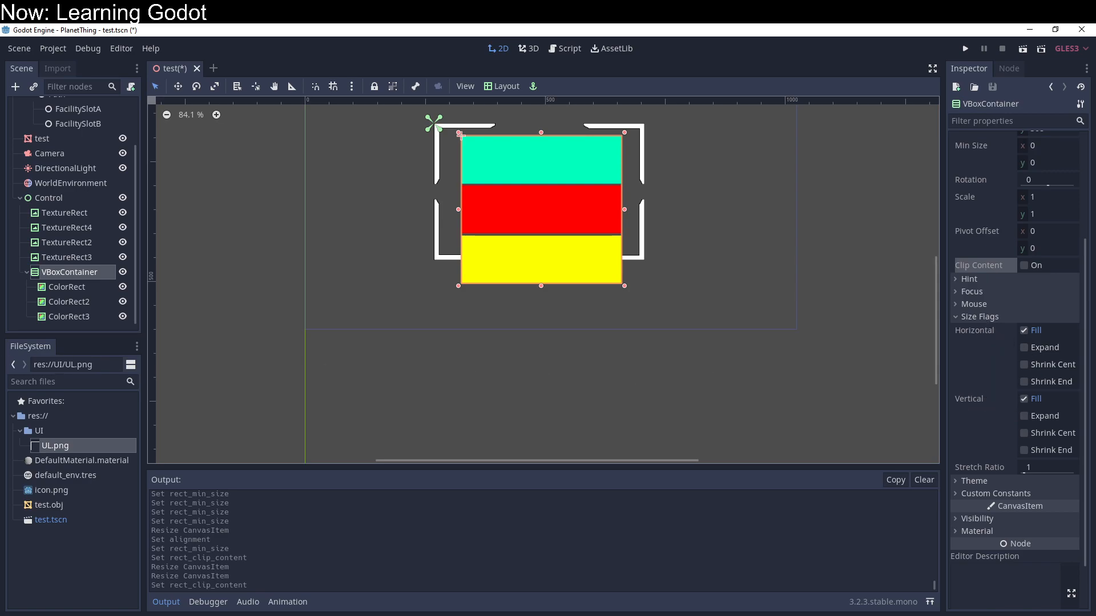
pyautogui.click(94, 214)
pyautogui.scroll(-5, 978, 415)
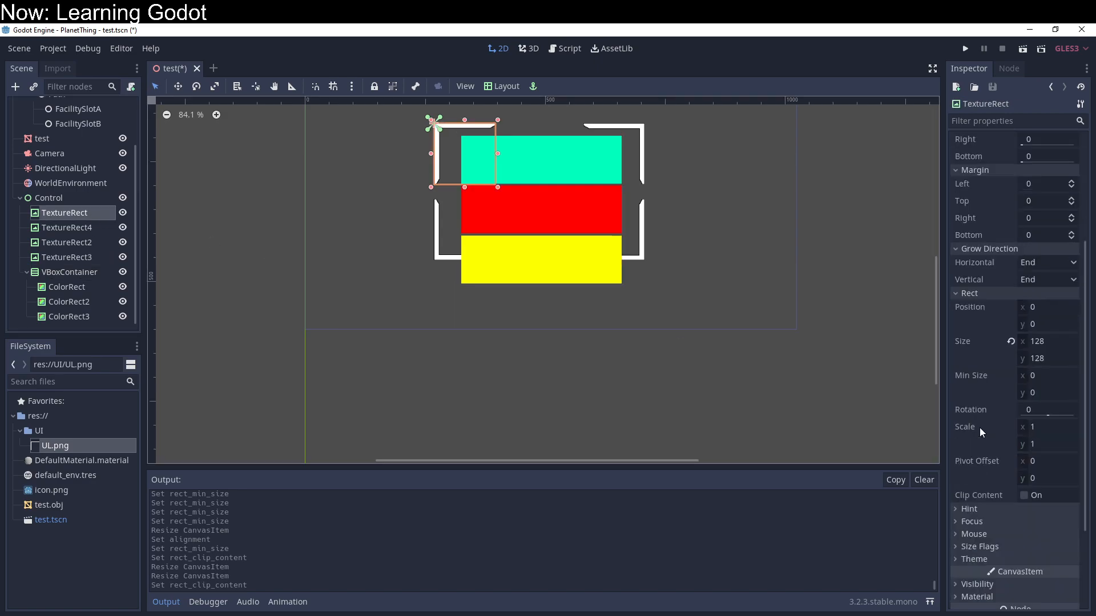
pyautogui.click(979, 422)
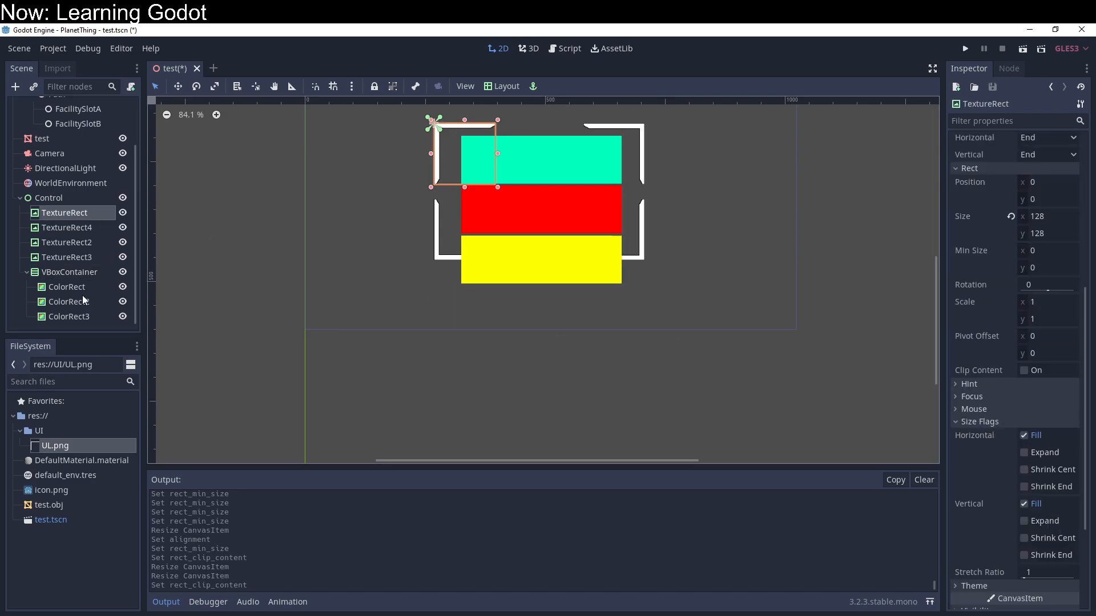
pyautogui.click(87, 272)
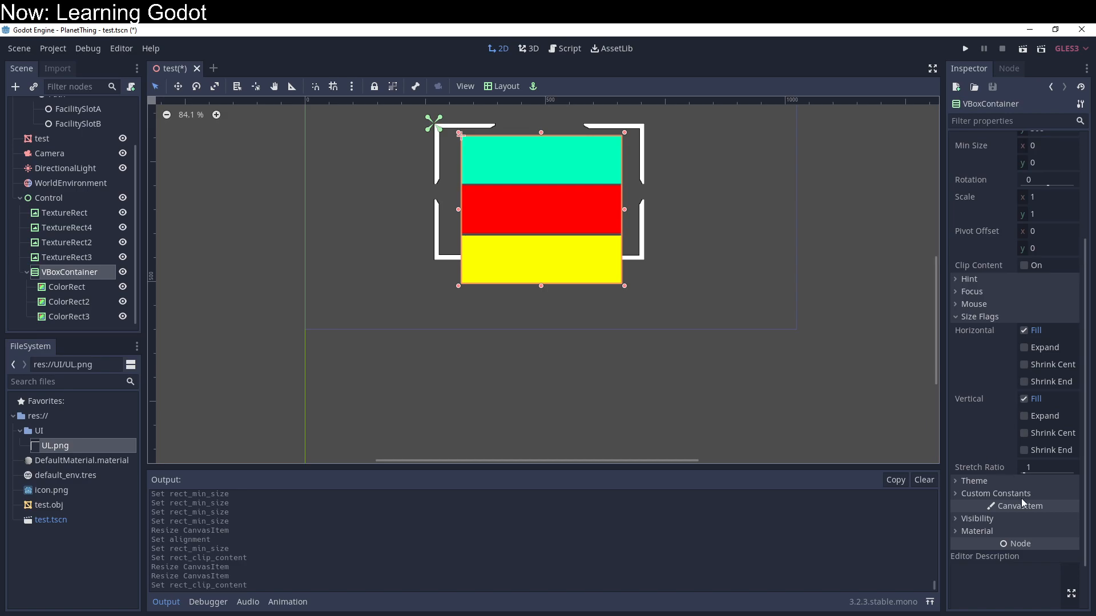
pyautogui.scroll(3, 1005, 530)
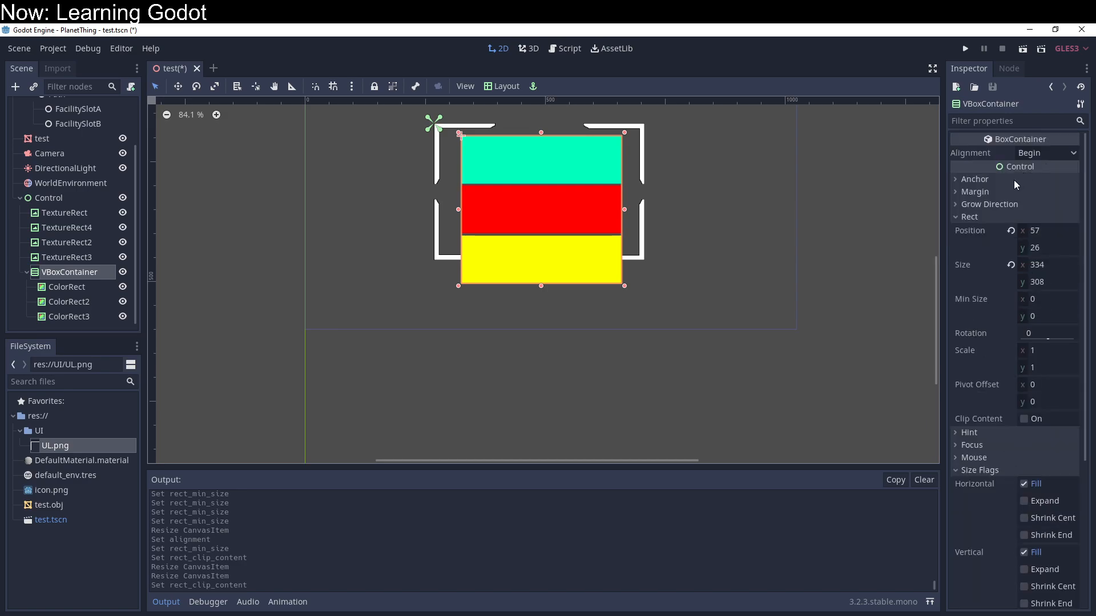
pyautogui.click(984, 182)
pyautogui.click(983, 182)
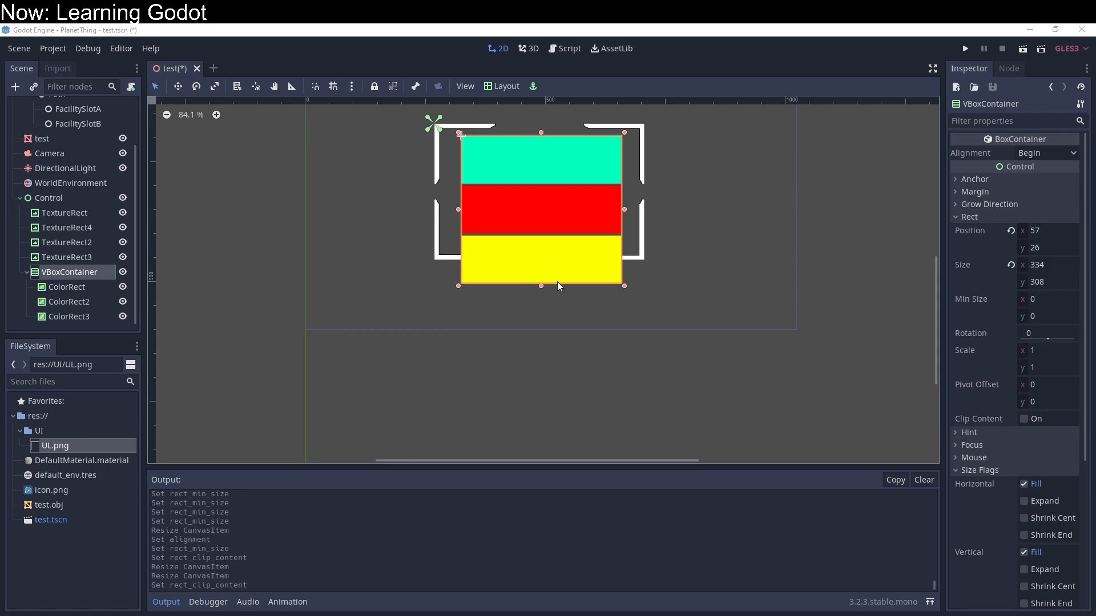
# Step: Try to move the teal ColorRect out of the VBoxContainer past the left side of the white frame
pyautogui.scroll(1, 545, 235)
pyautogui.scroll(2, 575, 302)
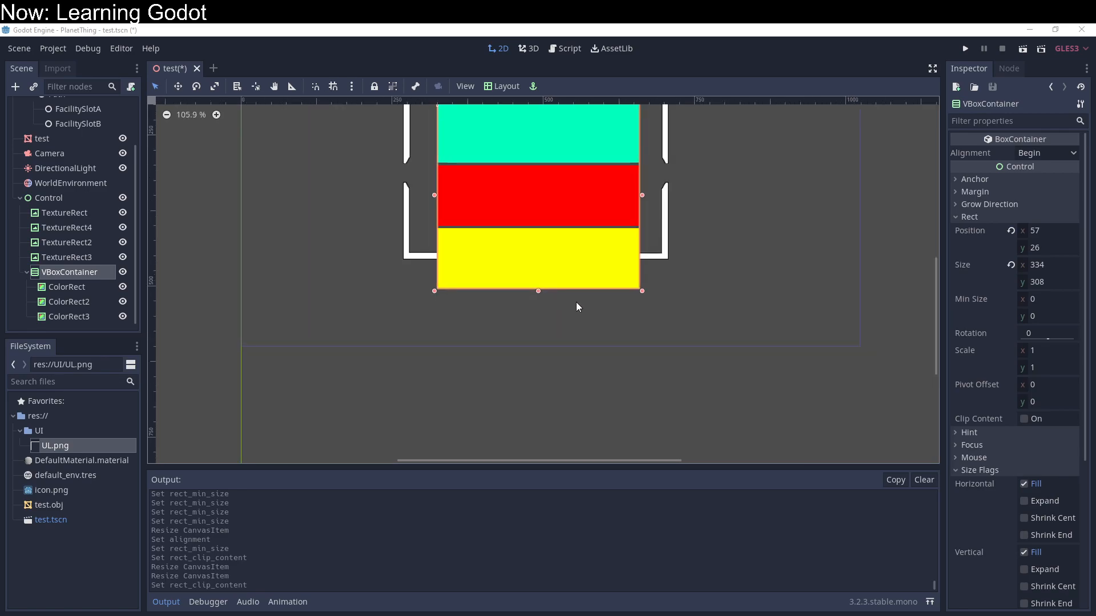
pyautogui.scroll(1, 737, 213)
pyautogui.moveTo(735, 213); pyautogui.dragTo(667, 237, button='middle')
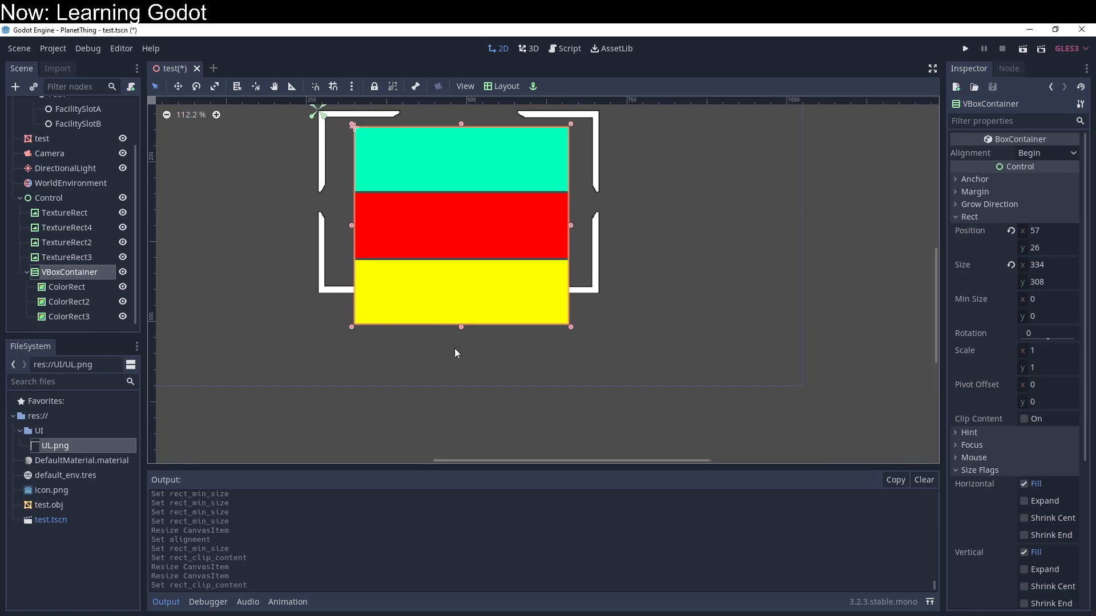
pyautogui.moveTo(363, 298); pyautogui.dragTo(497, 377, button='middle')
pyautogui.scroll(-1, 499, 377)
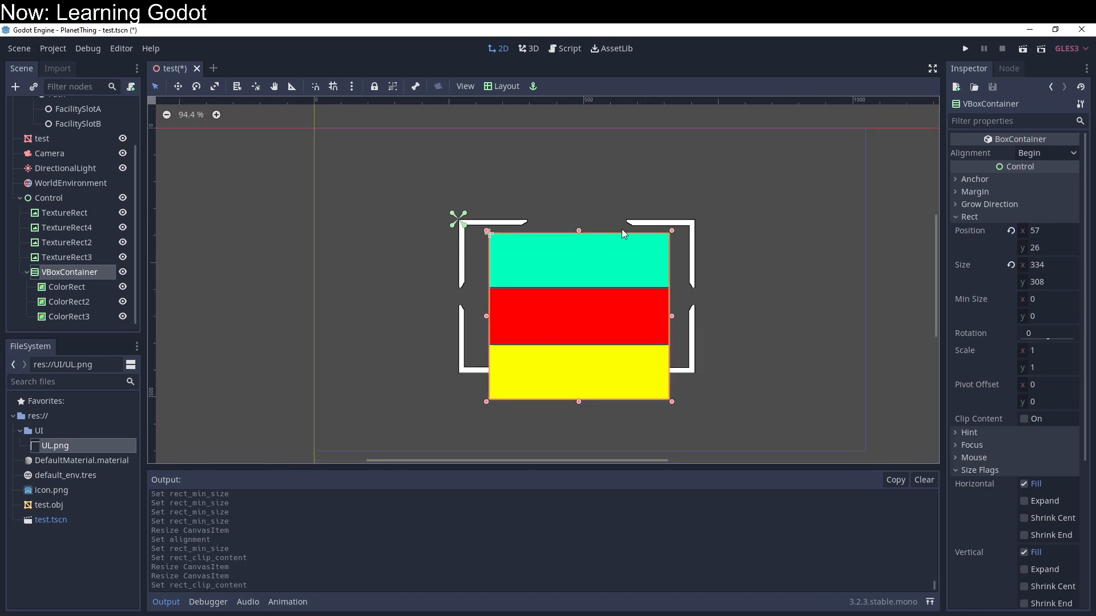
pyautogui.moveTo(624, 254); pyautogui.dragTo(398, 262)
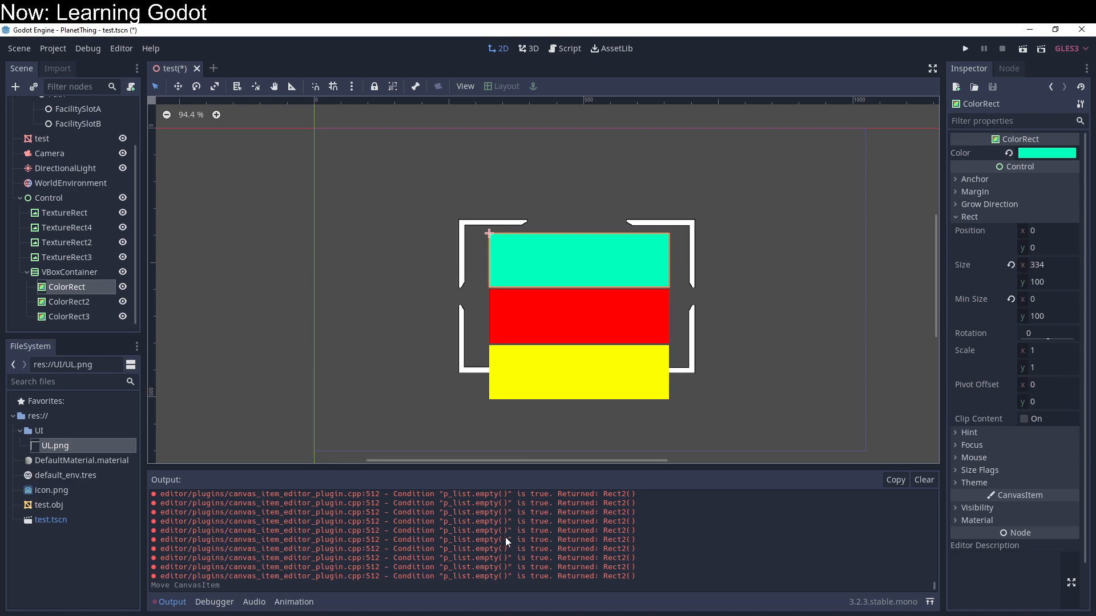
pyautogui.moveTo(618, 274); pyautogui.dragTo(429, 243)
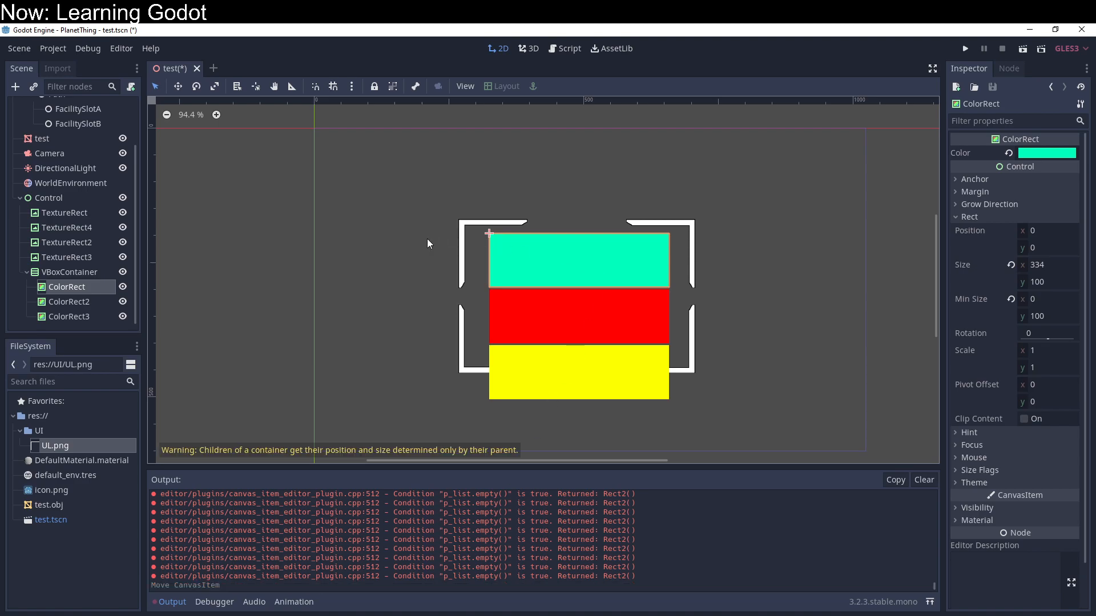
# Step: Try to move the VBoxContainer's contents left beyond the white frame, and reselect the container
pyautogui.click(92, 273)
pyautogui.moveTo(549, 261); pyautogui.dragTo(310, 239)
pyautogui.click(56, 275)
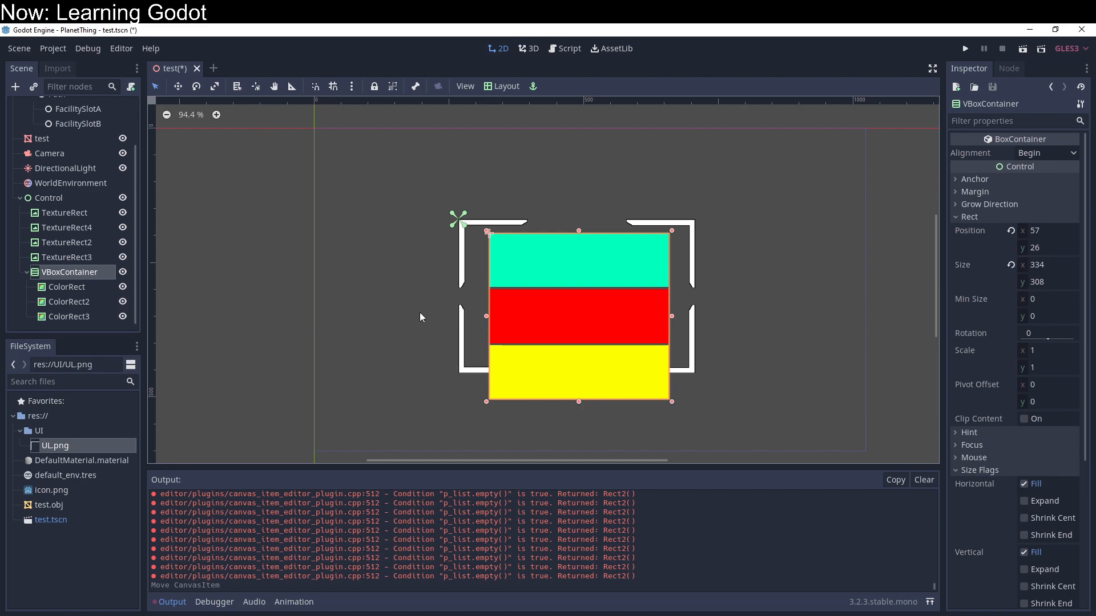
# Step: Group the VBoxContainer with its children and move it left across the white frame to about (-226, 48)
pyautogui.click(393, 89)
pyautogui.moveTo(540, 236); pyautogui.dragTo(387, 258)
# Step: Rename the VBoxContainer node as StarSystemUI
pyautogui.click(63, 272)
pyautogui.click(61, 273)
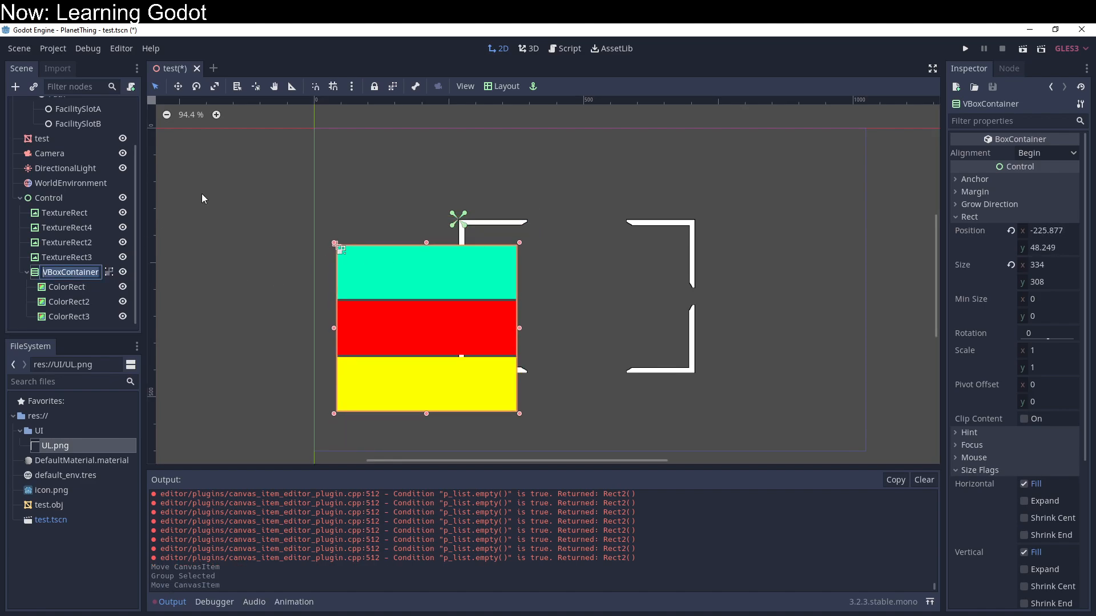
pyautogui.write('Sys')
pyautogui.write('Star')
pyautogui.press('Return')
pyautogui.scroll(1, 200, 194)
pyautogui.scroll(2, 77, 174)
pyautogui.scroll(-2, 77, 172)
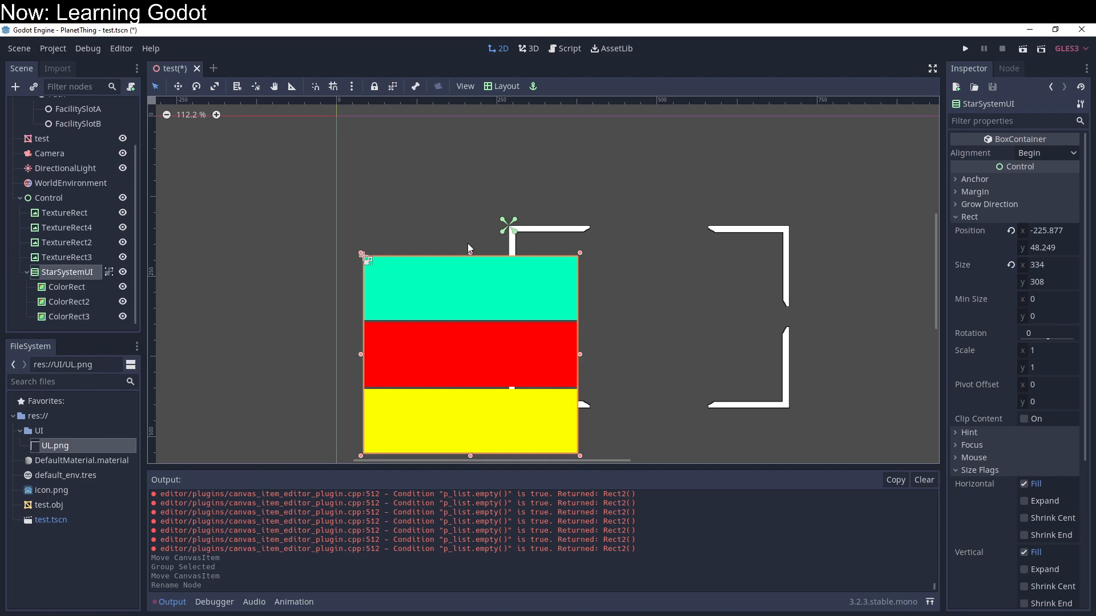
# Step: Set the colour of the teal ColorRect in StarSystemUI to 000000
pyautogui.click(94, 291)
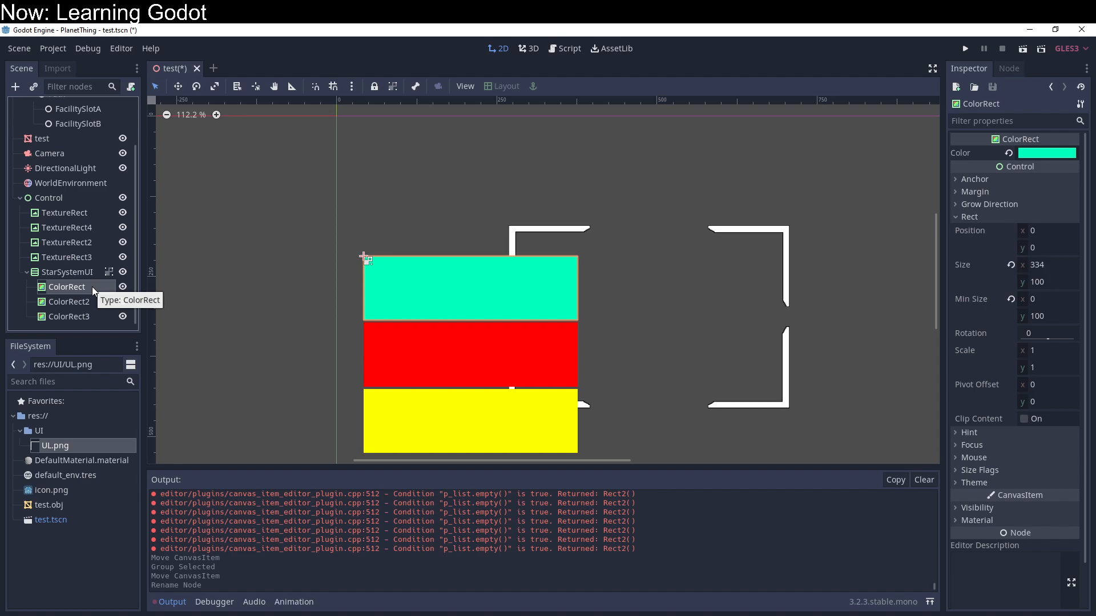
pyautogui.click(1060, 154)
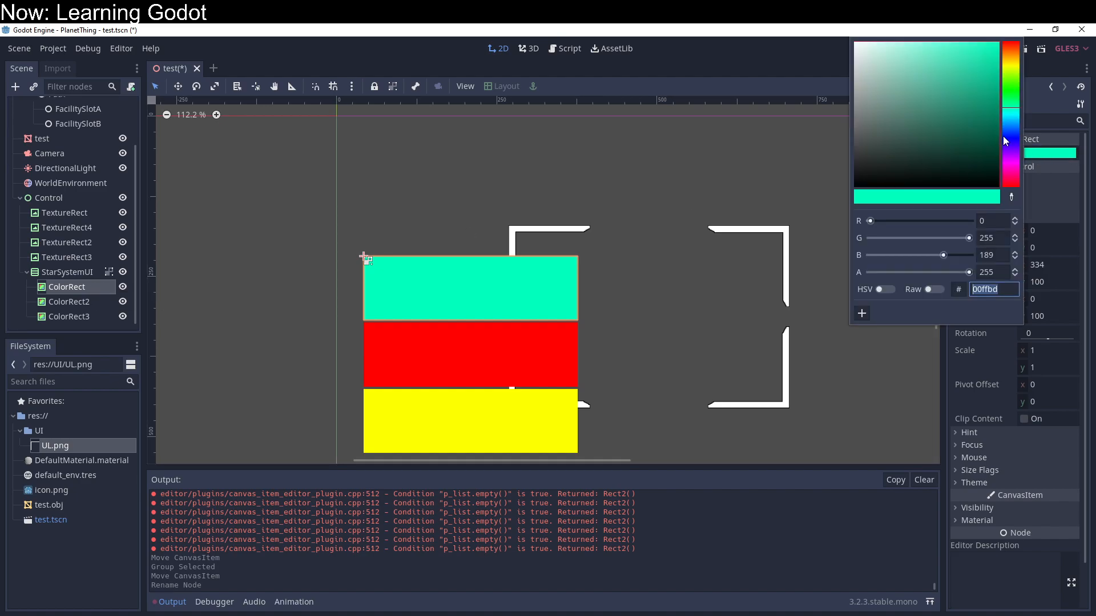
pyautogui.write('000000')
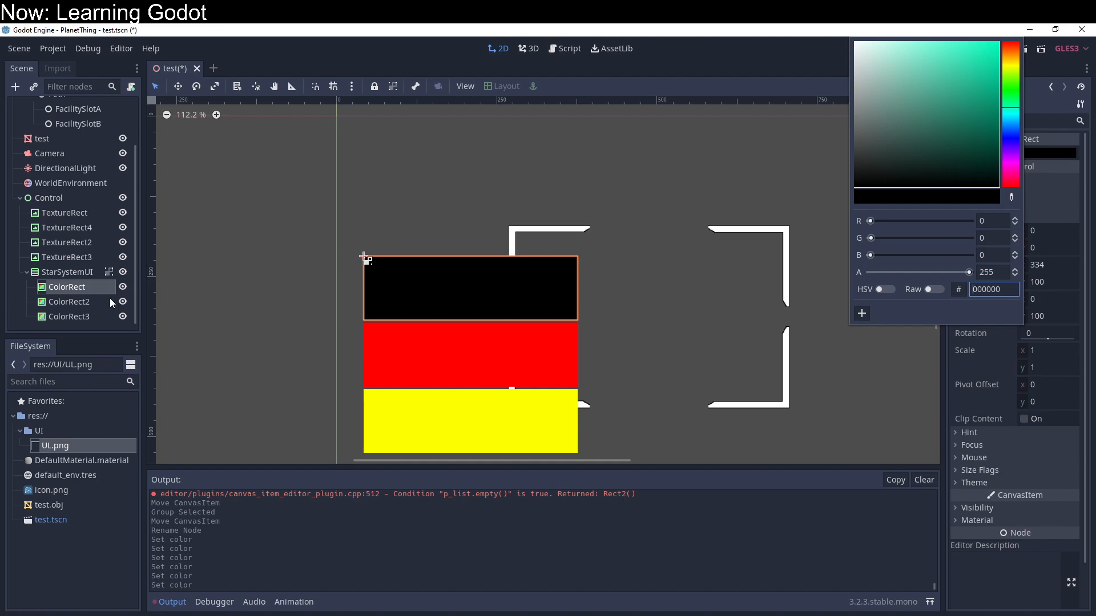
# Step: Add a Sprite node as a child of the black ColorRect
pyautogui.click(80, 291)
pyautogui.rightClick(82, 295)
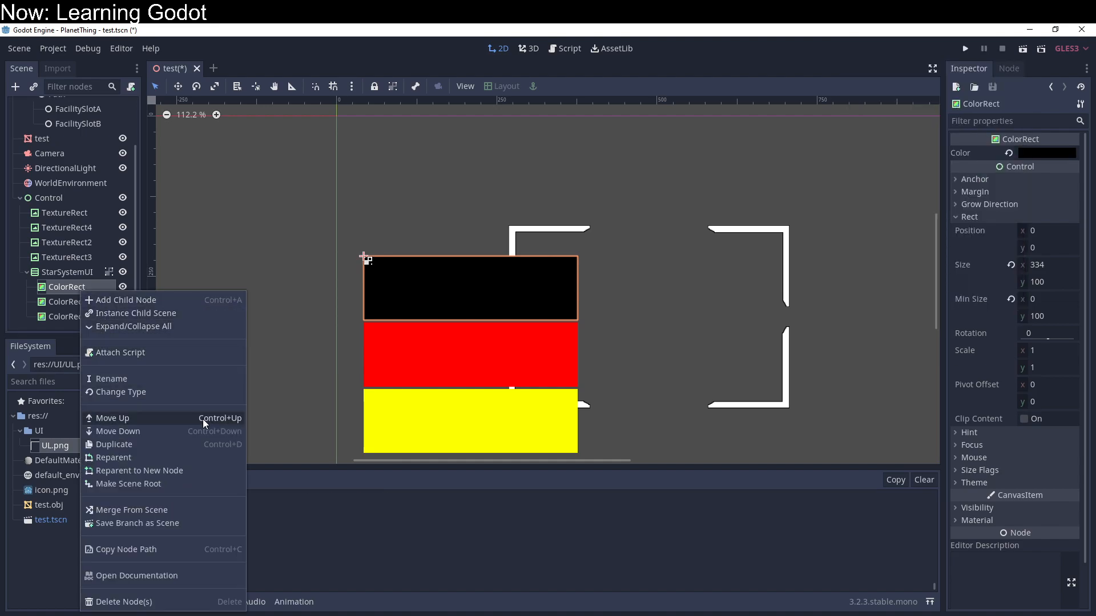
pyautogui.click(167, 301)
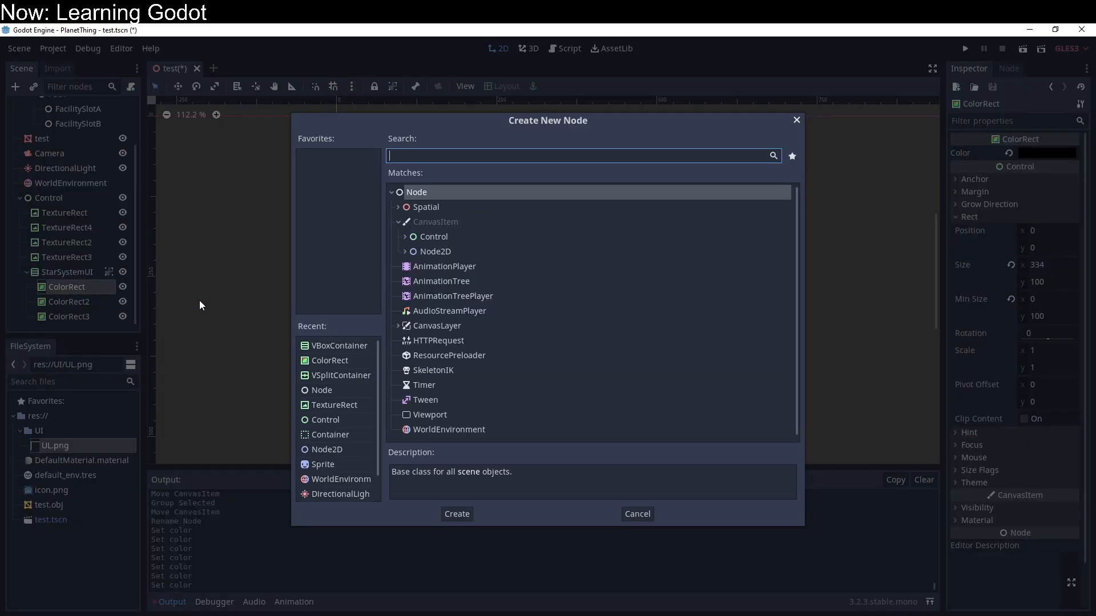
pyautogui.click(404, 251)
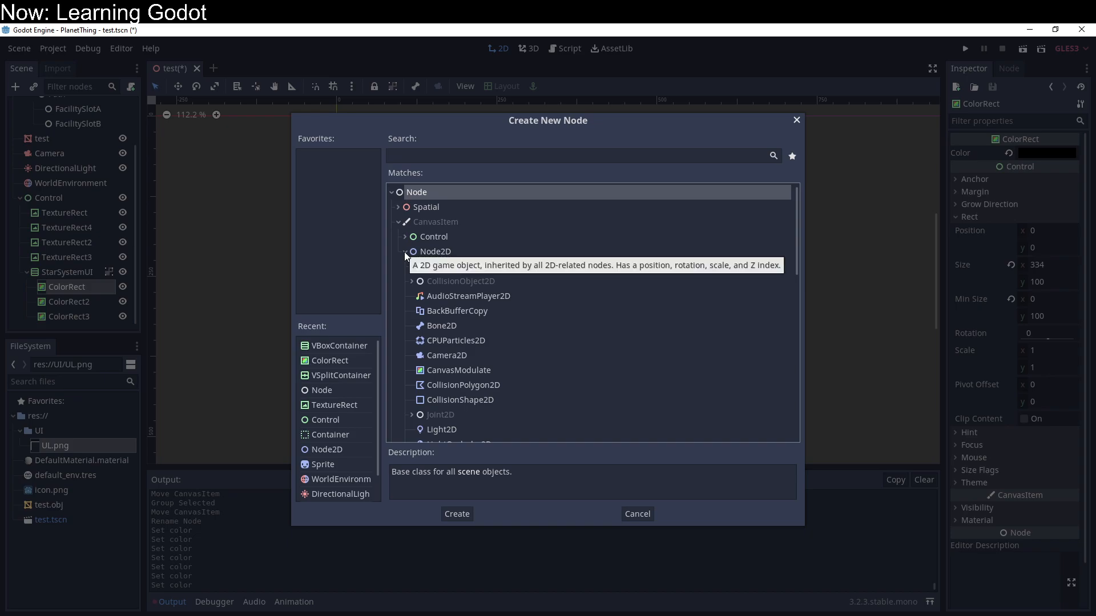
pyautogui.scroll(-3, 405, 316)
pyautogui.scroll(-2, 405, 316)
pyautogui.scroll(3, 401, 306)
pyautogui.scroll(-6, 401, 306)
pyautogui.scroll(-2, 500, 370)
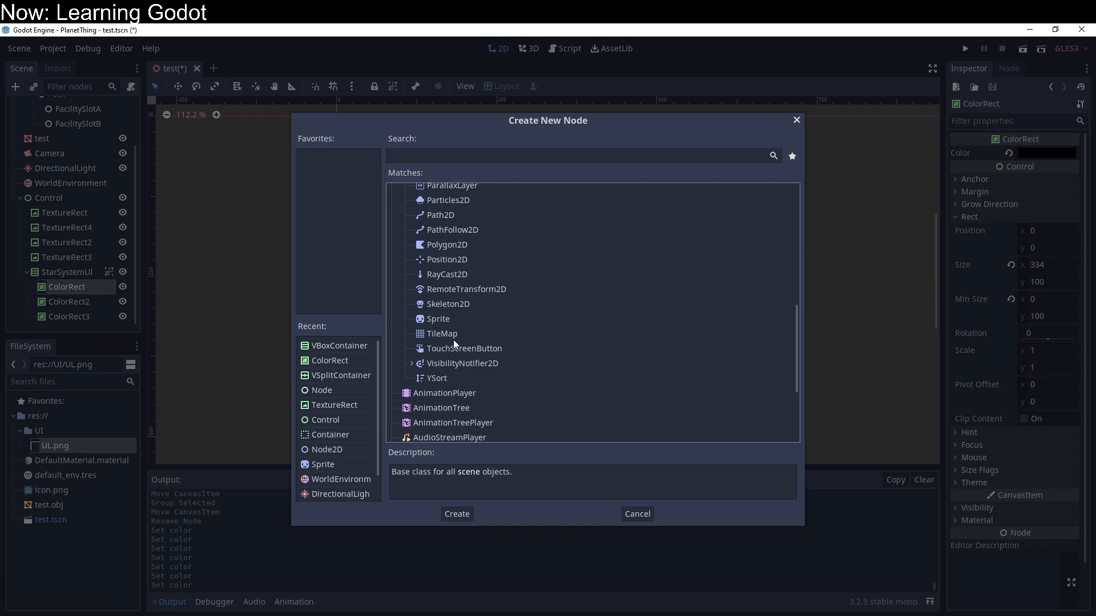
pyautogui.doubleClick(446, 316)
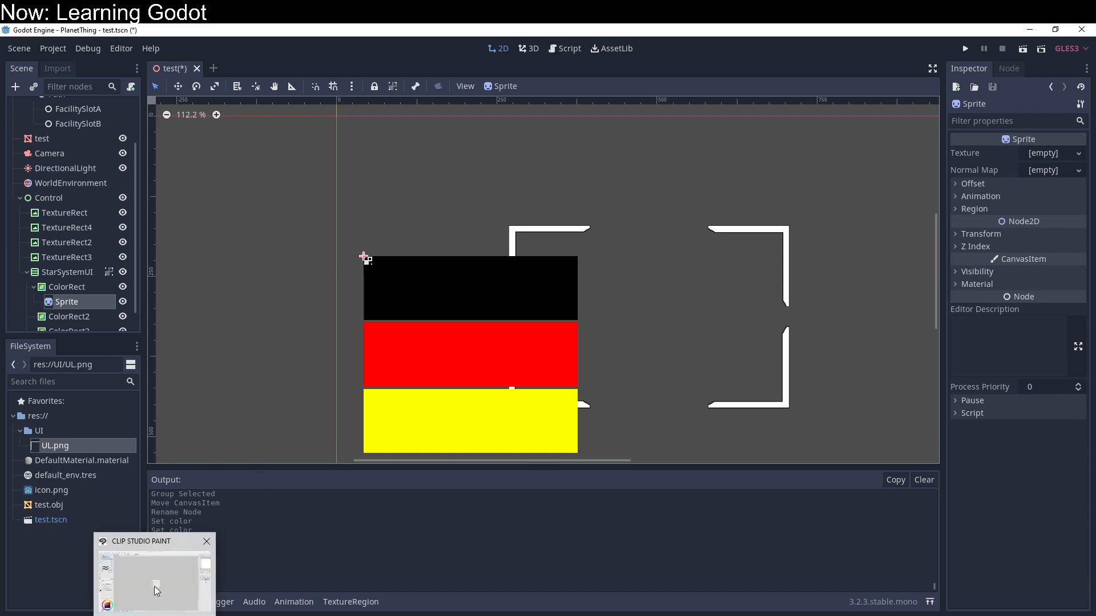
# Step: Switch to Clip Studio Paint and clear the corner-frame artwork from Layer 1 of the 128 px canvas
pyautogui.click(157, 591)
pyautogui.scroll(4, 568, 331)
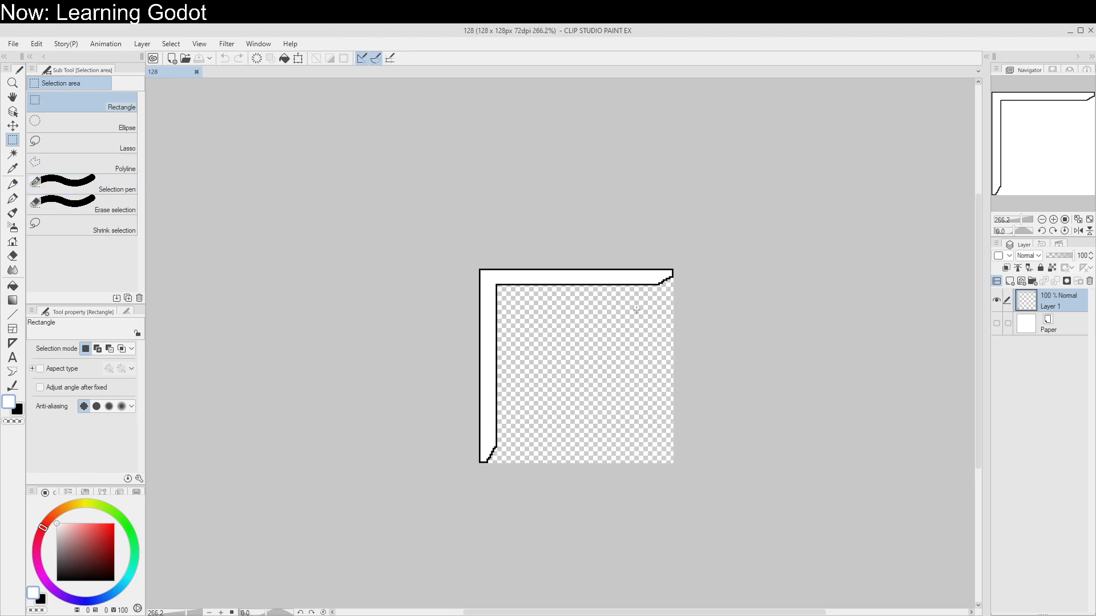
pyautogui.press('Delete')
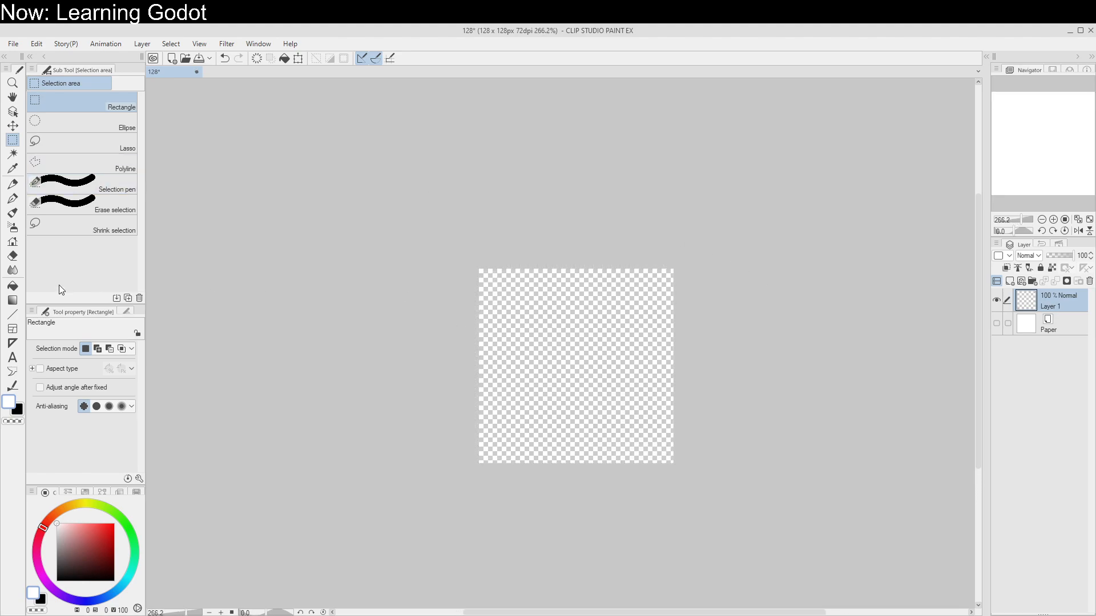
# Step: Make an elliptical selection cut off by the canvas's lower edge and fill it with red as a half sun
pyautogui.click(80, 122)
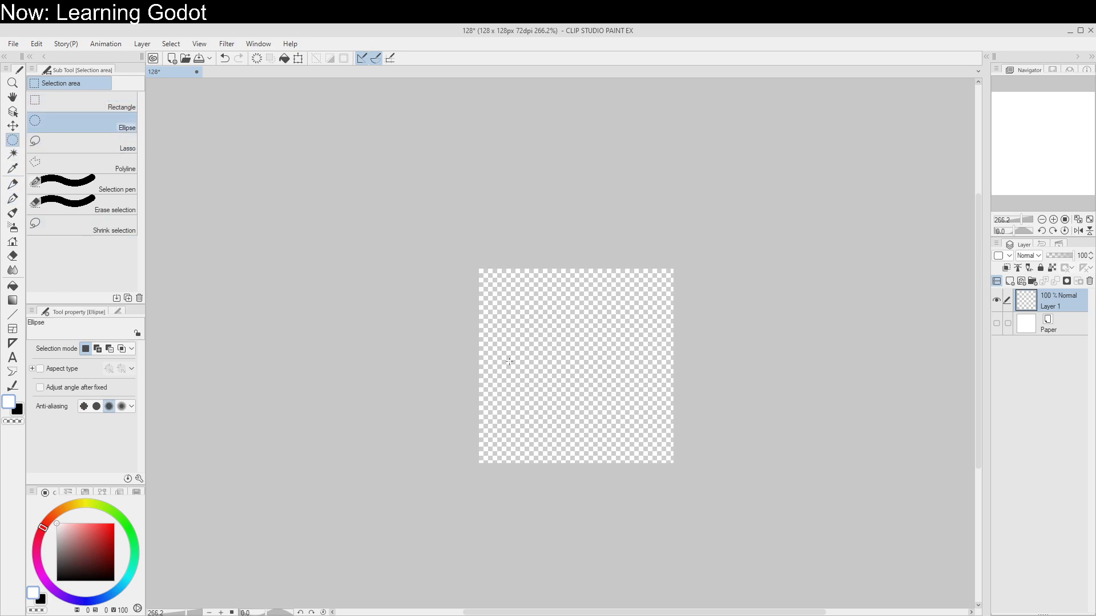
pyautogui.moveTo(488, 336); pyautogui.dragTo(678, 587)
pyautogui.click(446, 393)
pyautogui.keyDown('shift'); pyautogui.moveTo(522, 408); pyautogui.dragTo(665, 560); pyautogui.keyUp('shift')
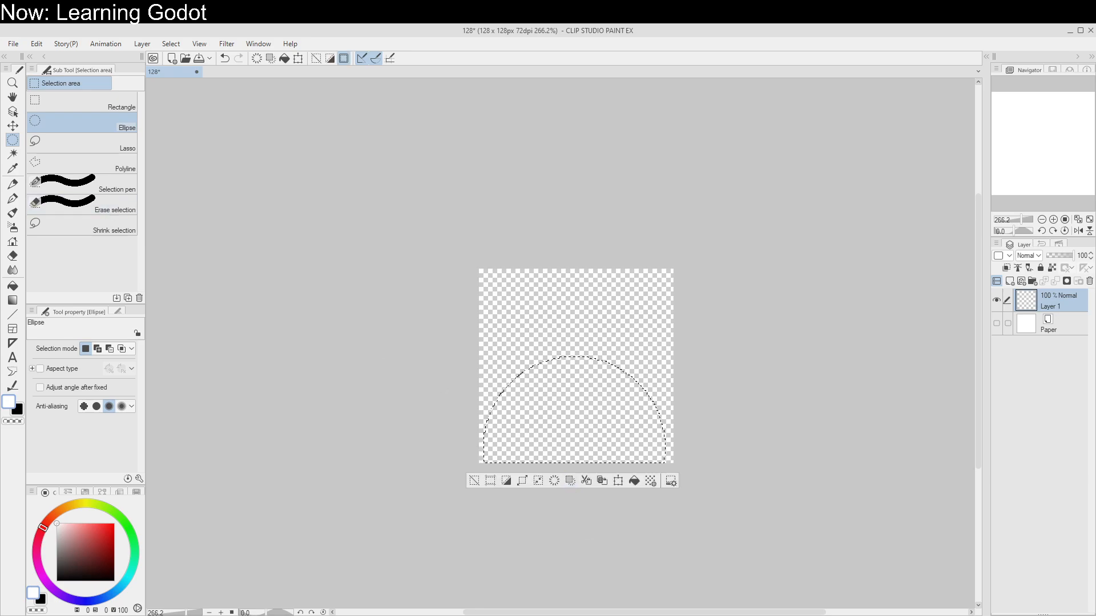
pyautogui.click(12, 285)
pyautogui.click(114, 523)
pyautogui.click(648, 416)
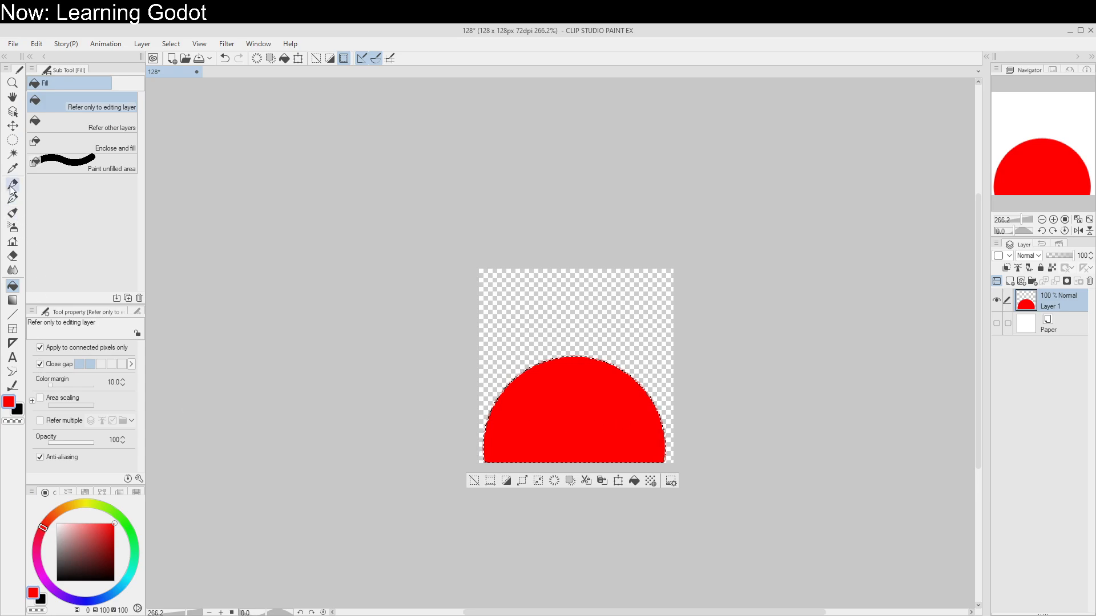
# Step: Deselect, lock the layer's transparent pixels and shade the lower middle of the red sun with a yellow Soft airbrush
pyautogui.click(13, 227)
pyautogui.click(85, 503)
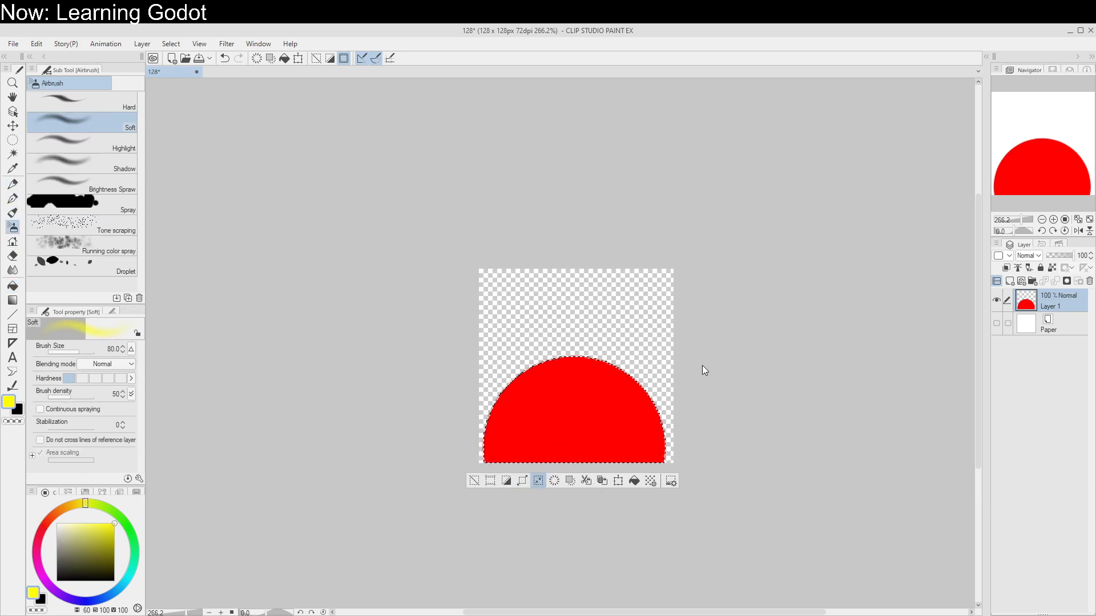
pyautogui.hotkey('ctrl', 'd')
pyautogui.click(1052, 267)
pyautogui.moveTo(587, 477)
pyautogui.mouseDown()
pyautogui.moveTo(622, 482)
pyautogui.moveTo(549, 422)
pyautogui.moveTo(548, 477)
pyautogui.moveTo(594, 460)
pyautogui.moveTo(592, 433)
pyautogui.moveTo(558, 533)
pyautogui.mouseUp()
pyautogui.hotkey('ctrl', 'z')
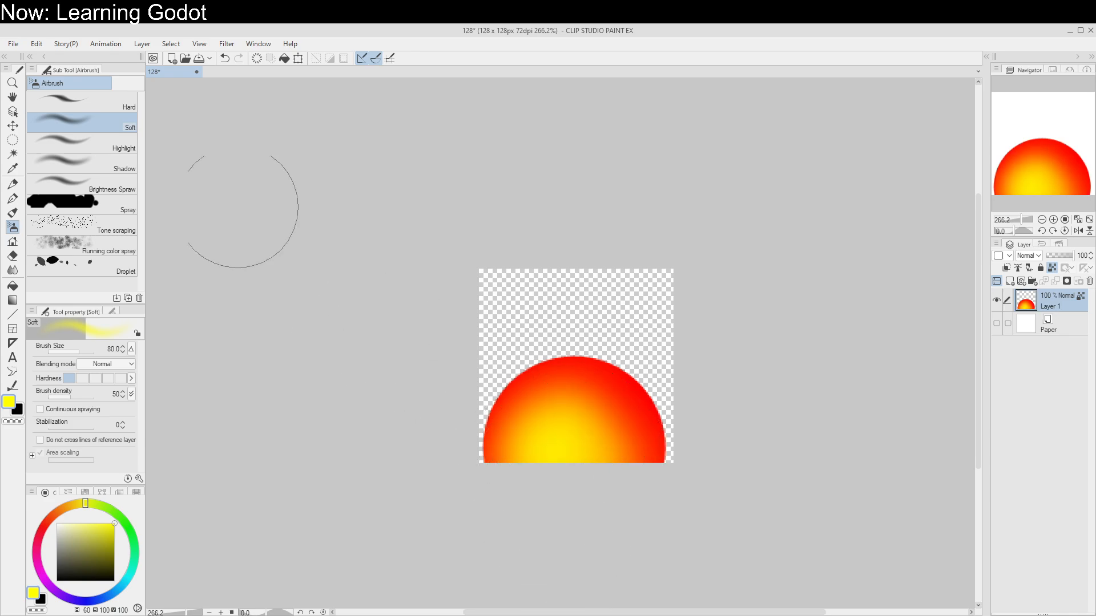
# Step: Export the sun image as the single-layer PNG SettingSunStandin.png in PlanetThing's UI folder, keeping the offered export settings
pyautogui.click(13, 44)
pyautogui.click(66, 44)
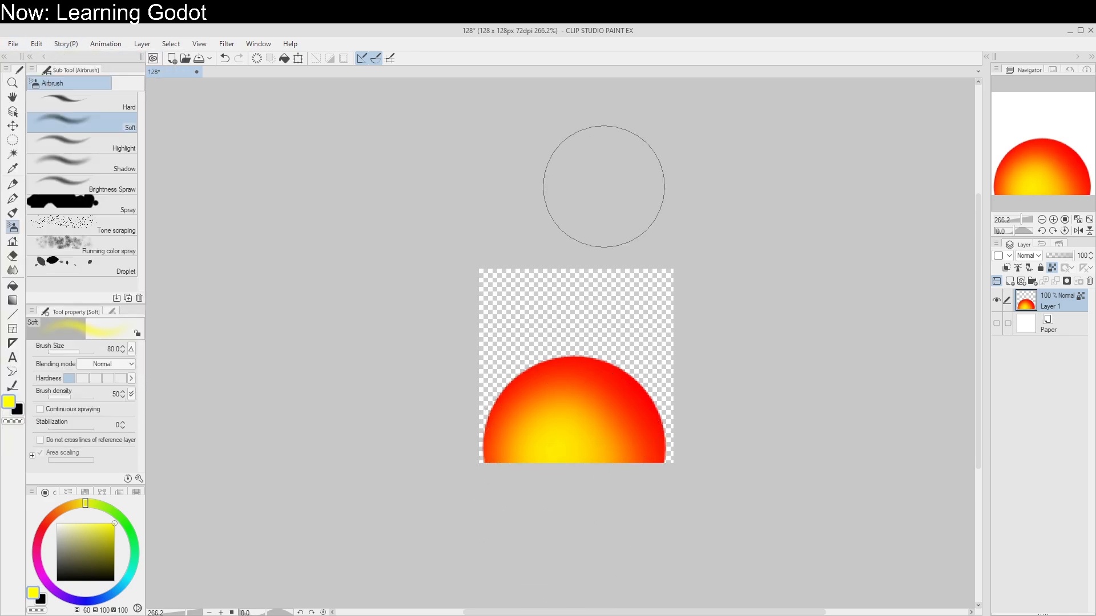
pyautogui.click(13, 44)
pyautogui.click(371, 159)
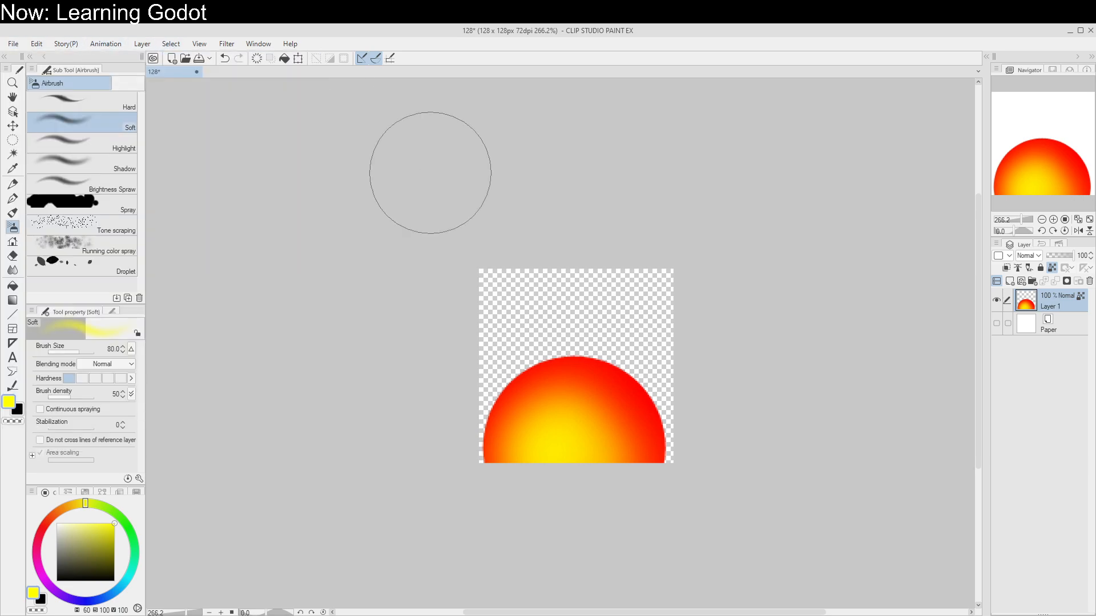
pyautogui.click(13, 44)
pyautogui.moveTo(68, 191)
pyautogui.click(231, 220)
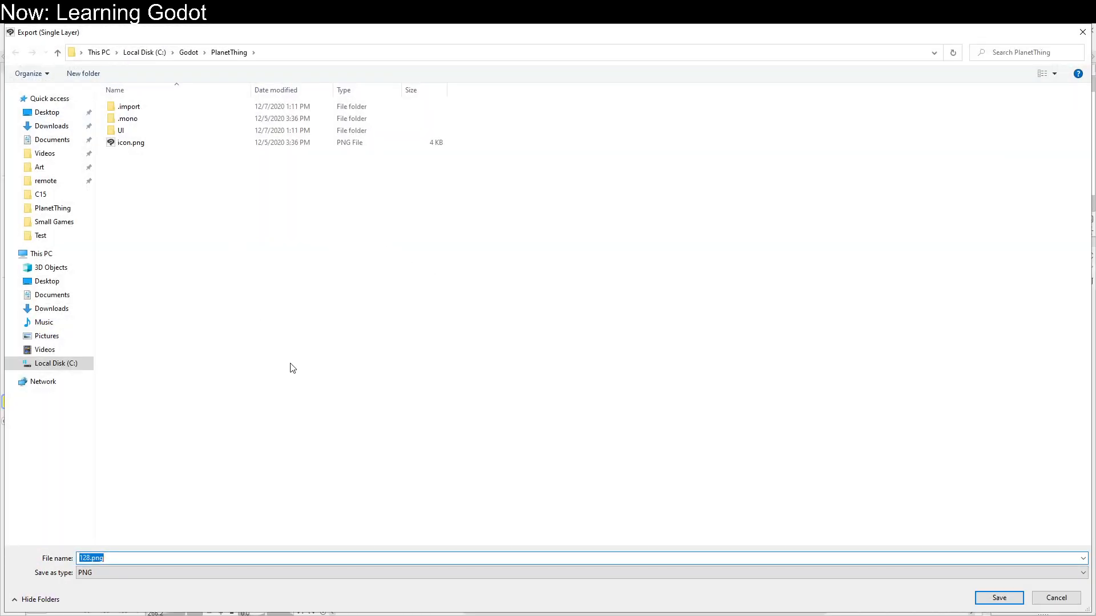
pyautogui.click(138, 129)
pyautogui.doubleClick(139, 128)
pyautogui.write('sunStandin')
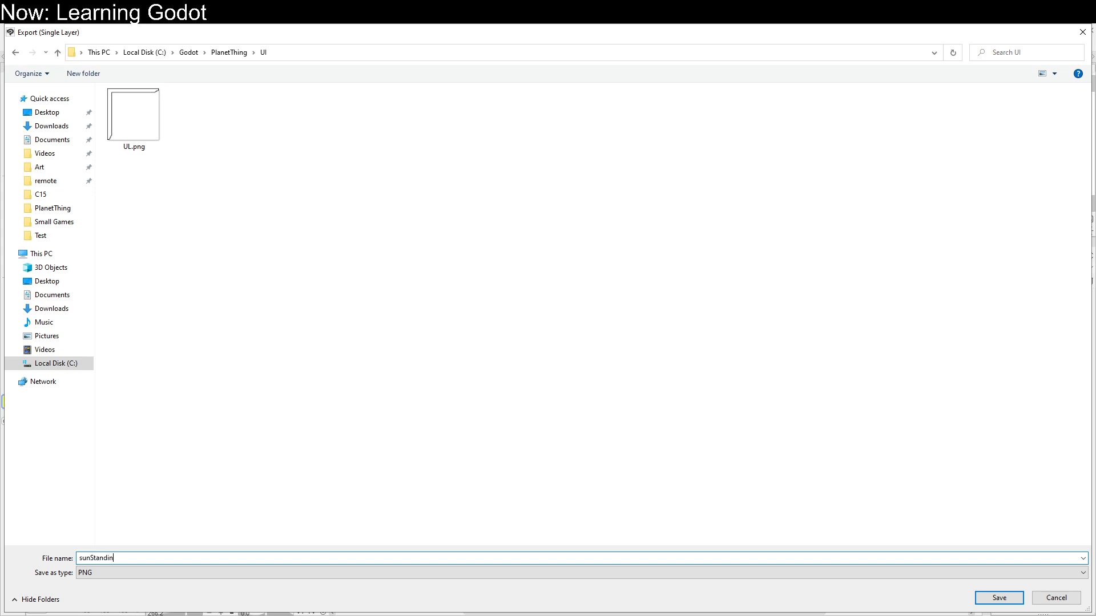
pyautogui.write('Setting')
pyautogui.press('Delete')
pyautogui.write('S')
pyautogui.press('Return')
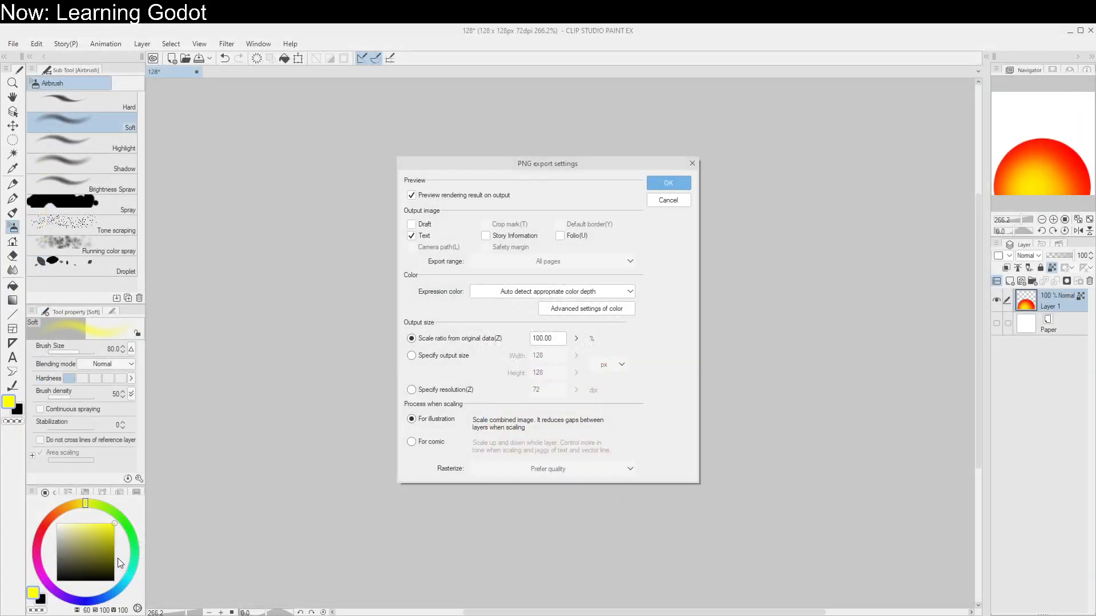
pyautogui.click(688, 185)
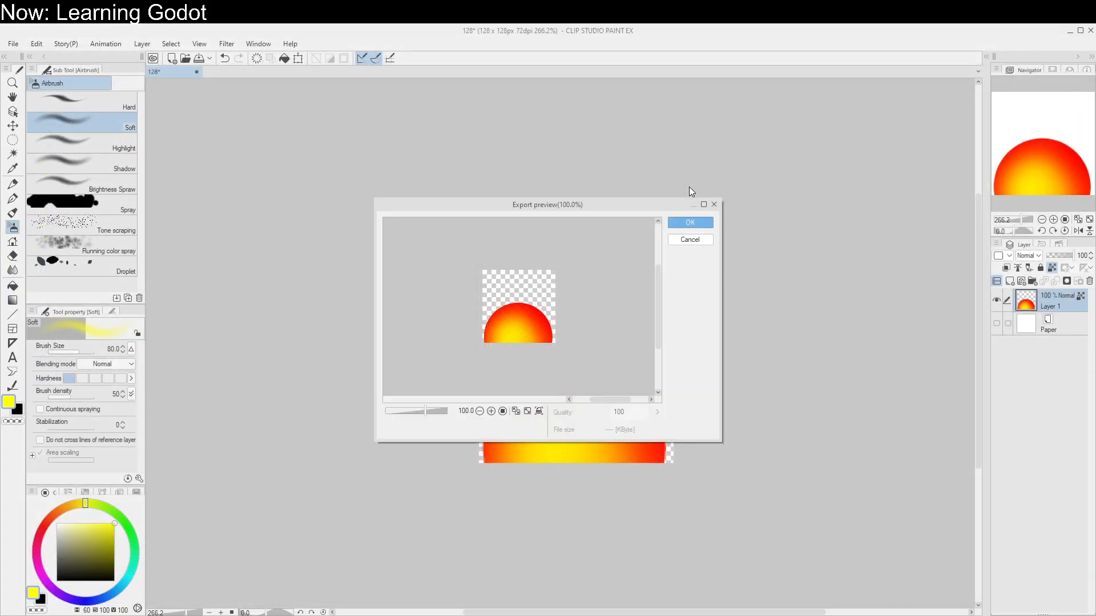
pyautogui.click(690, 222)
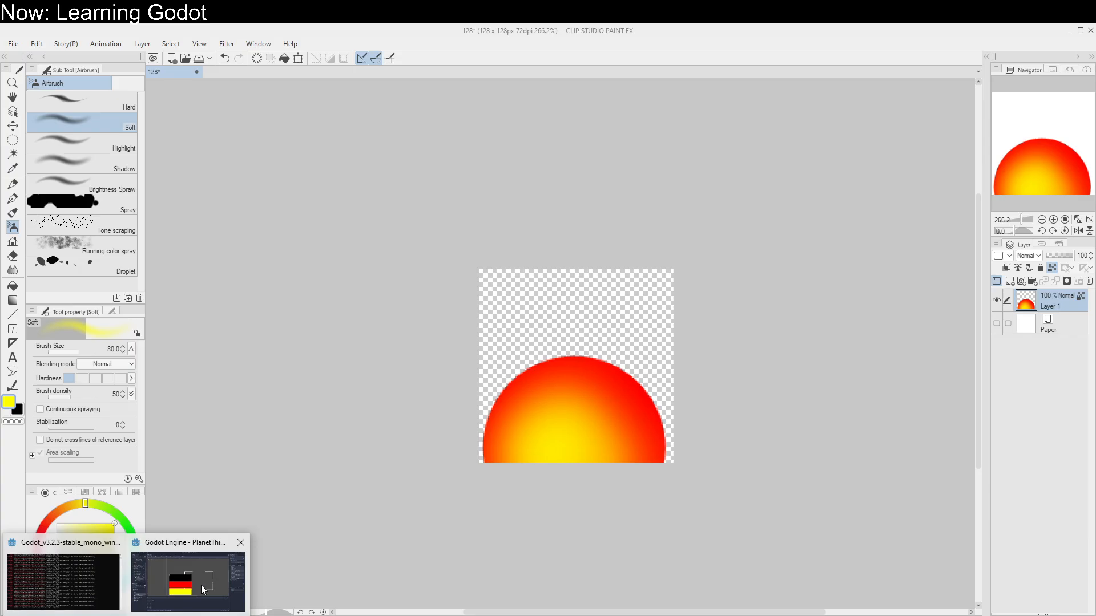
# Step: Switch back to Godot and assign SettingSunStandin.png as the Sprite's texture
pyautogui.click(201, 584)
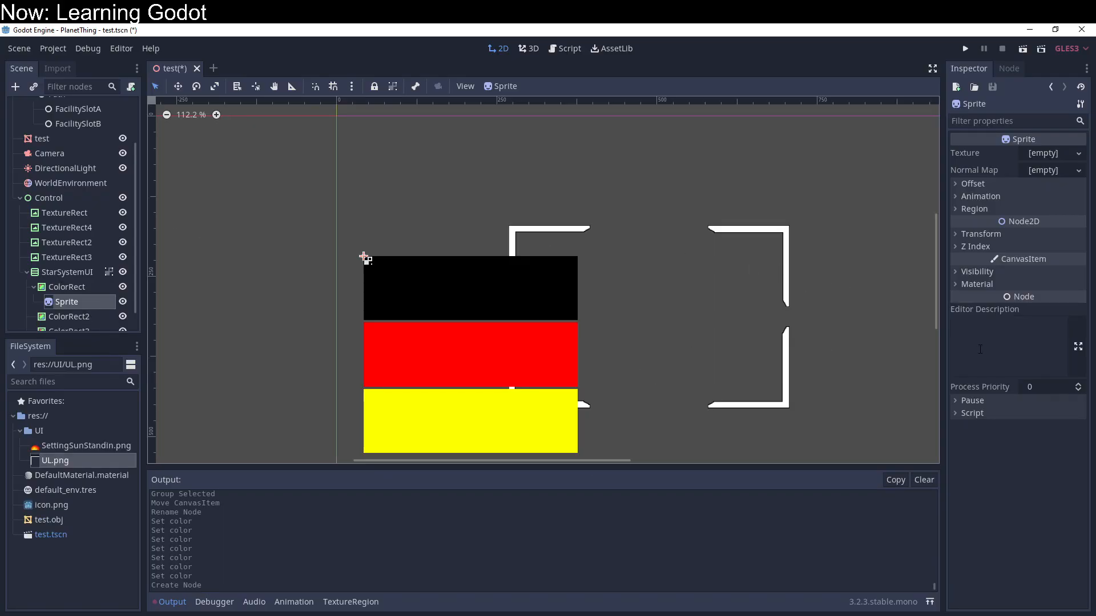
pyautogui.moveTo(73, 446); pyautogui.dragTo(1050, 158)
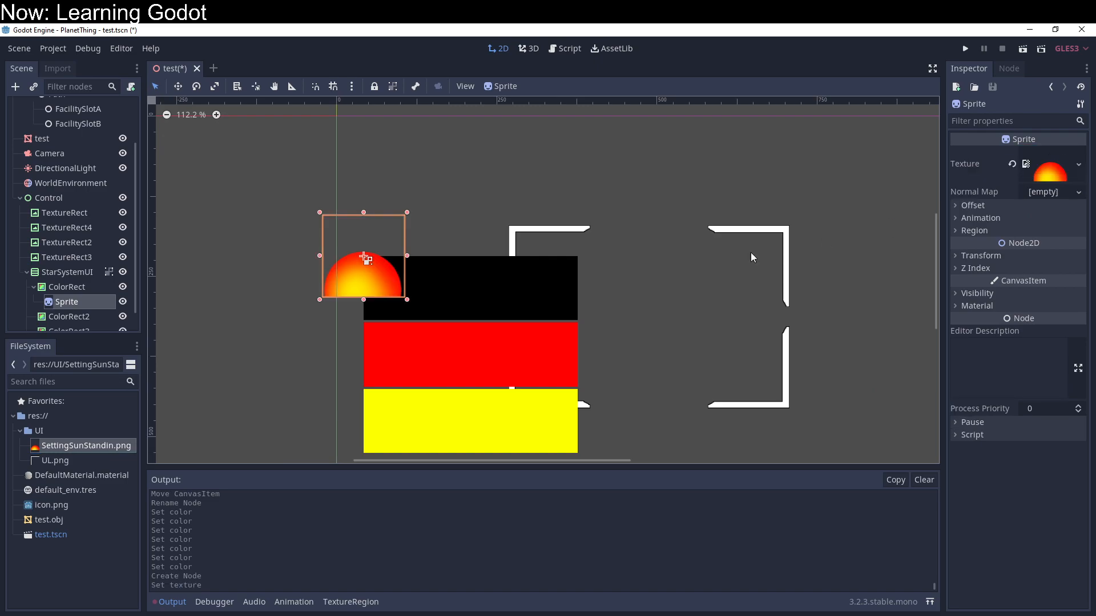
# Step: Try to move the sun Sprite into the black rectangle while StarSystemUI is grouped, and undo the moves
pyautogui.moveTo(364, 240); pyautogui.dragTo(387, 288)
pyautogui.hotkey('ctrl', 'z')
pyautogui.click(66, 301)
pyautogui.hotkey('ctrl', 'z')
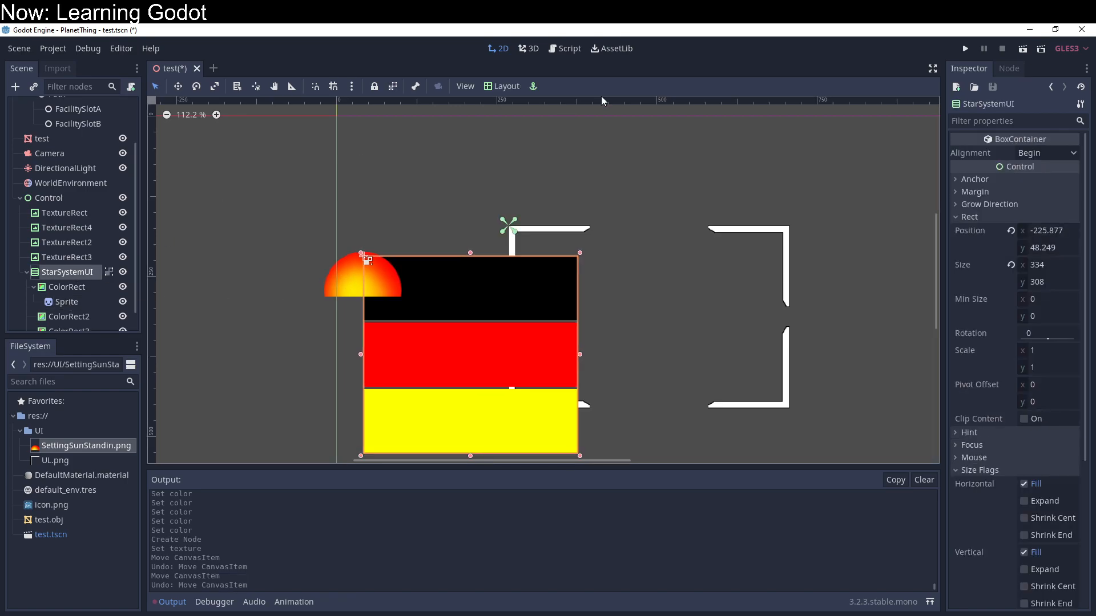
# Step: Ungroup StarSystemUI and place the sun Sprite in the lower-left corner of the black rectangle, resting on its bottom edge
pyautogui.click(393, 86)
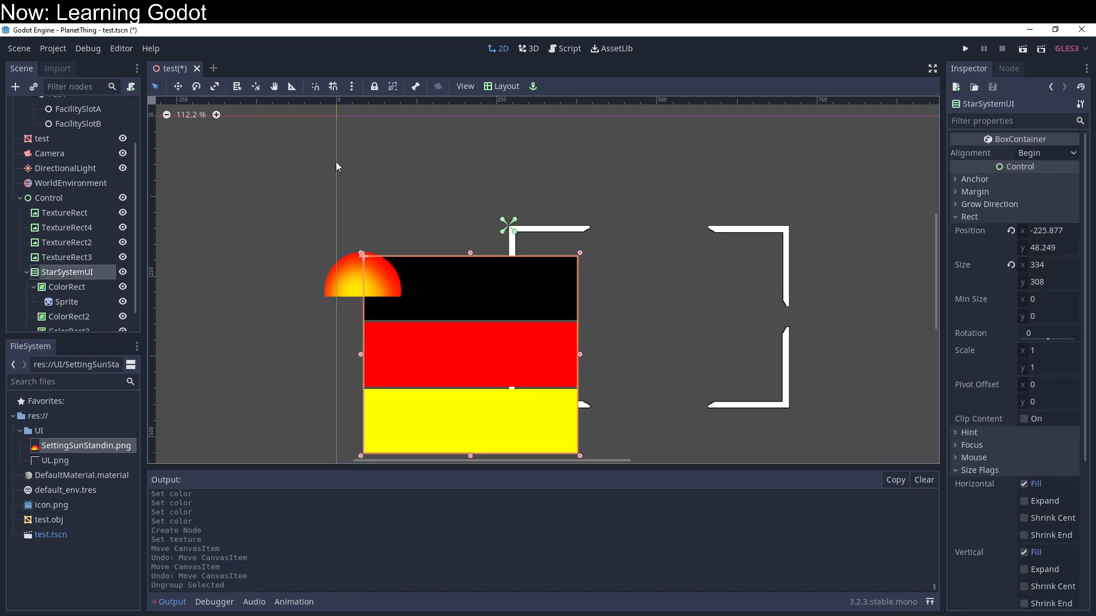
pyautogui.click(60, 302)
pyautogui.moveTo(344, 288); pyautogui.dragTo(389, 312)
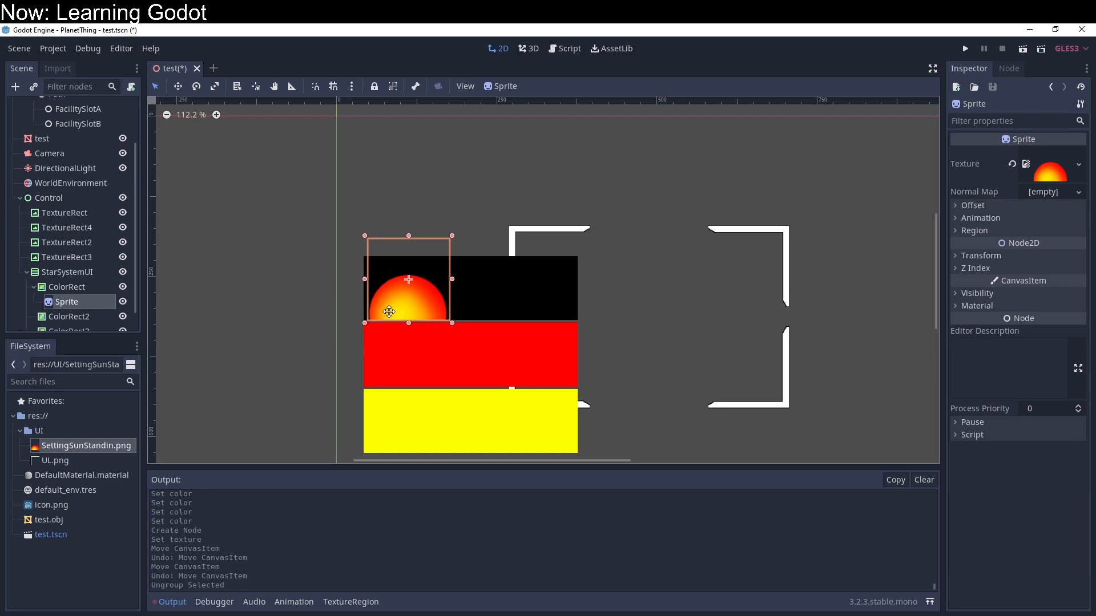
pyautogui.moveTo(389, 312); pyautogui.dragTo(389, 311)
pyautogui.click(282, 314)
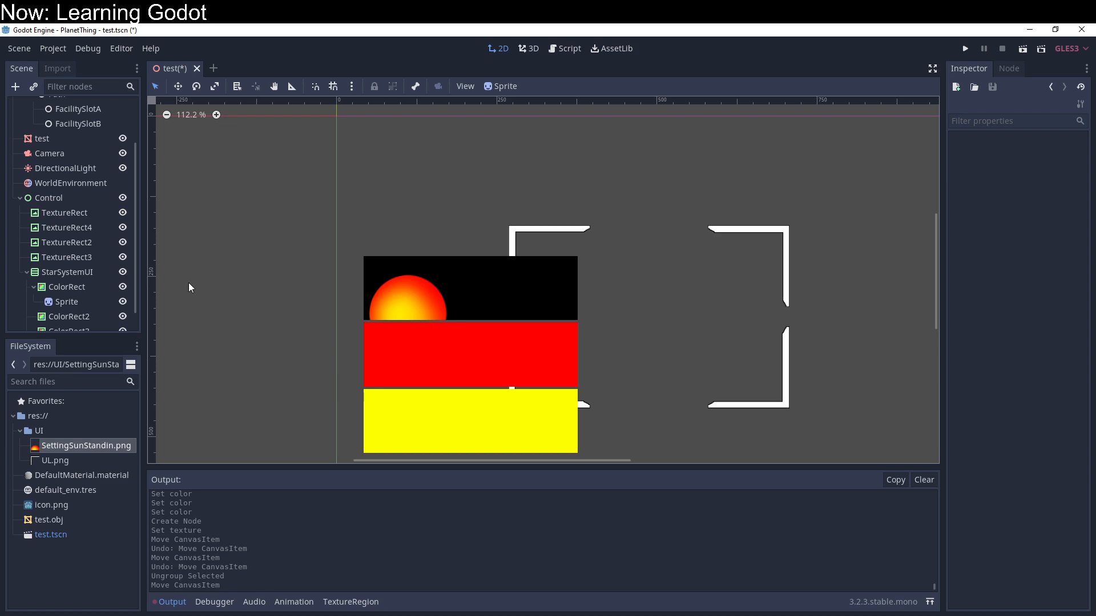
# Step: Duplicate the black ColorRect and nest the copy inside the original ColorRect
pyautogui.click(452, 284)
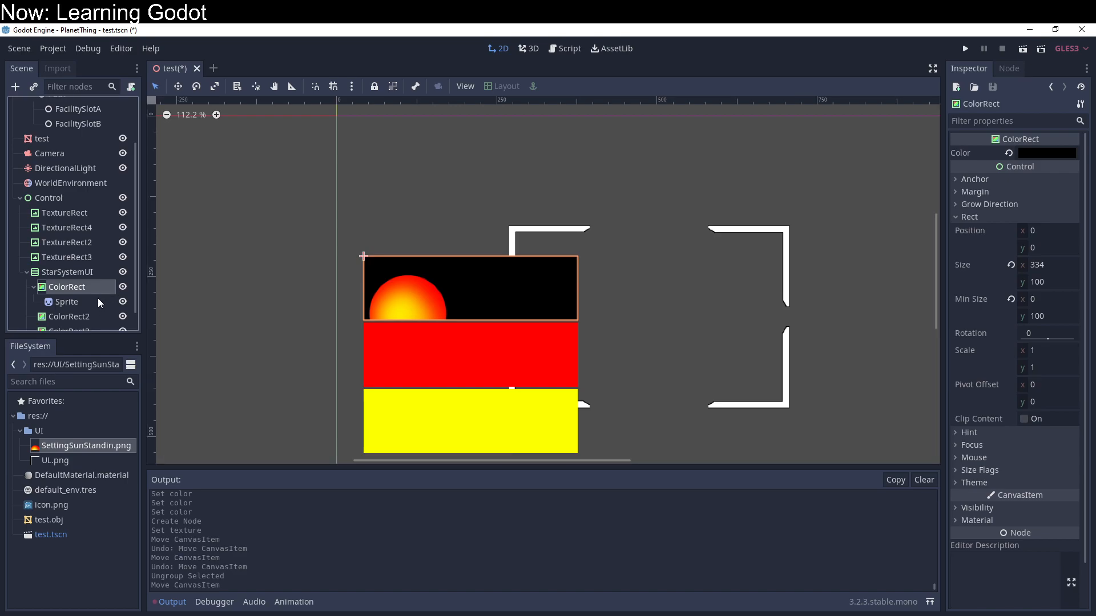
pyautogui.hotkey('ctrl', 'd')
pyautogui.moveTo(74, 315); pyautogui.dragTo(79, 292)
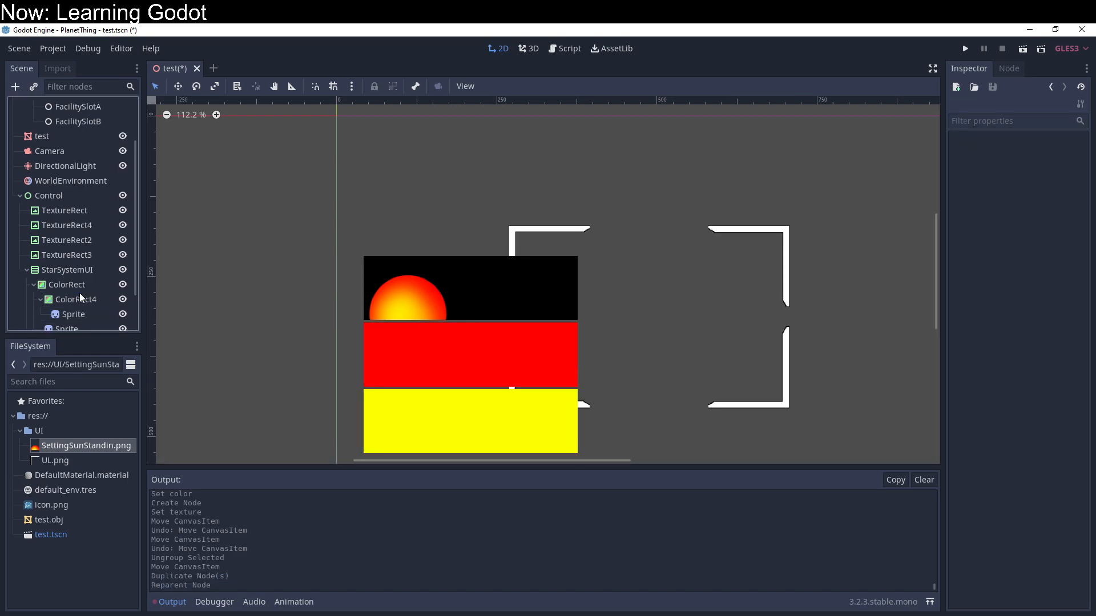
# Step: Delete the Sprite inside the nested ColorRect4
pyautogui.click(78, 315)
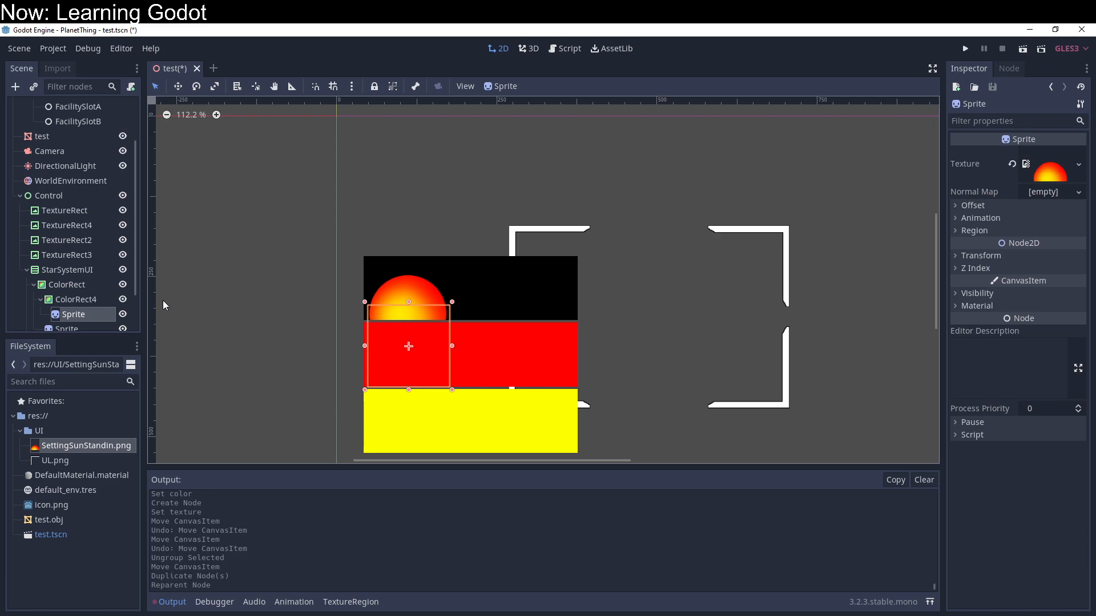
pyautogui.press('Delete')
pyautogui.press('Return')
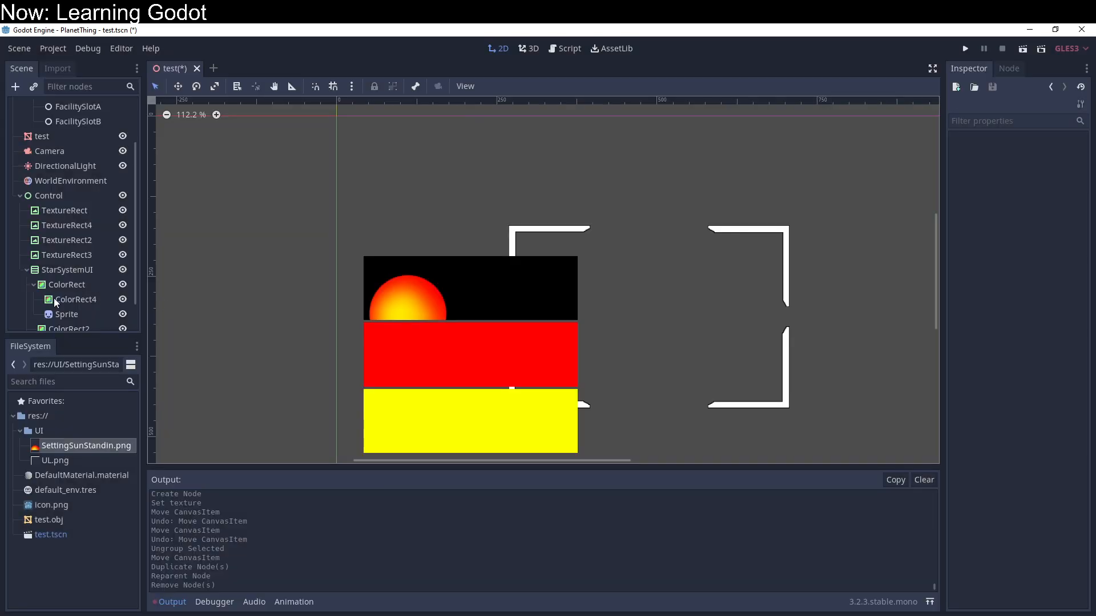
# Step: Set the minimum height of the black ColorRect directly under StarSystemUI to 80
pyautogui.click(63, 287)
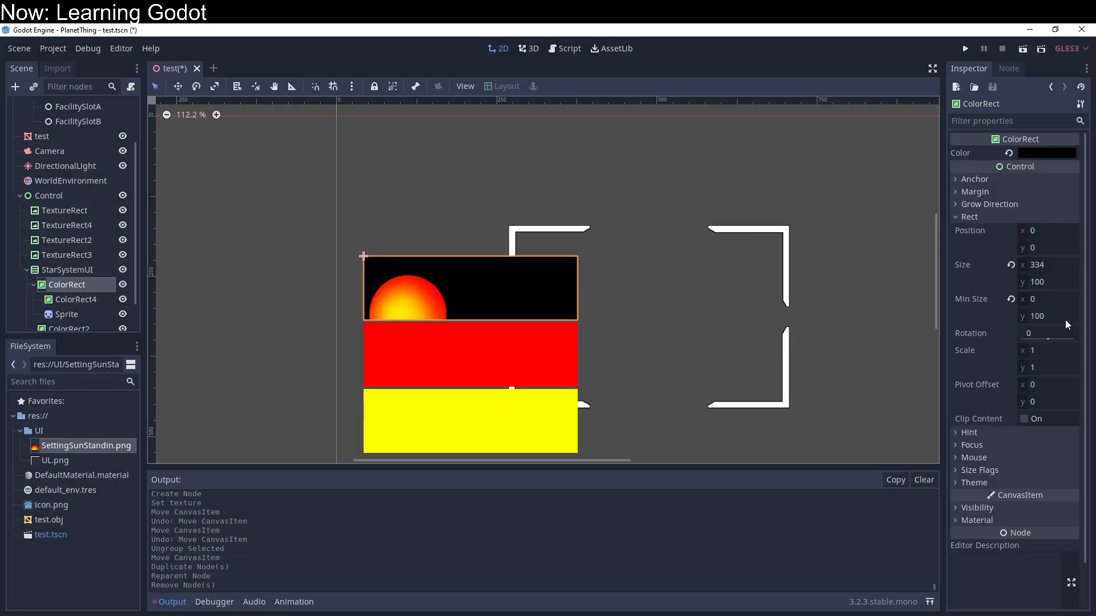
pyautogui.click(1064, 317)
pyautogui.write('80')
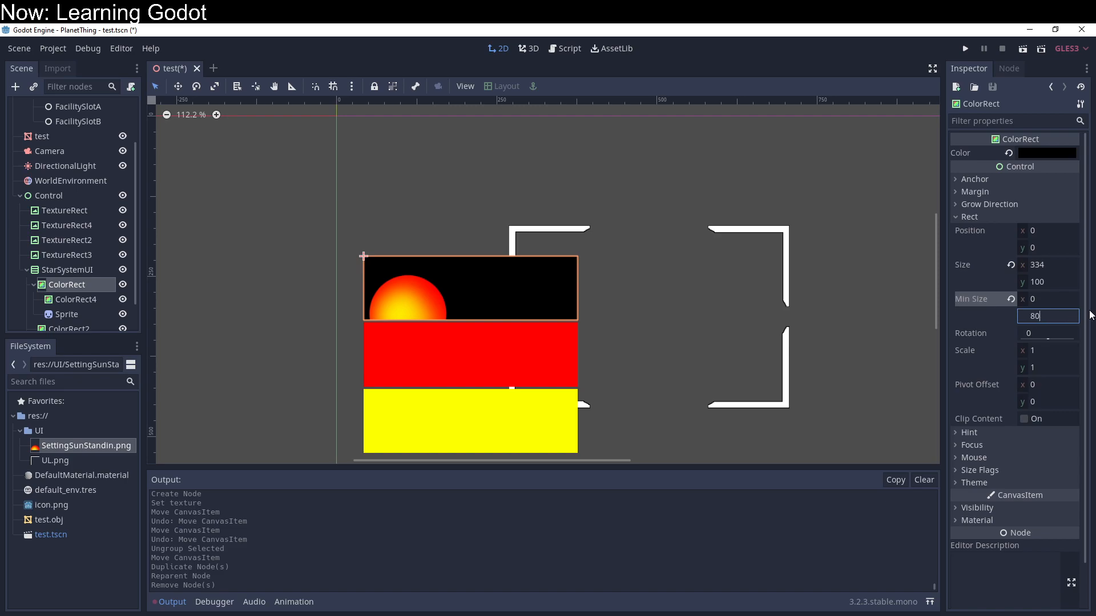
pyautogui.press('Return')
# Step: Try to move the nested ColorRect4 up over its parent rectangle on the canvas
pyautogui.click(89, 301)
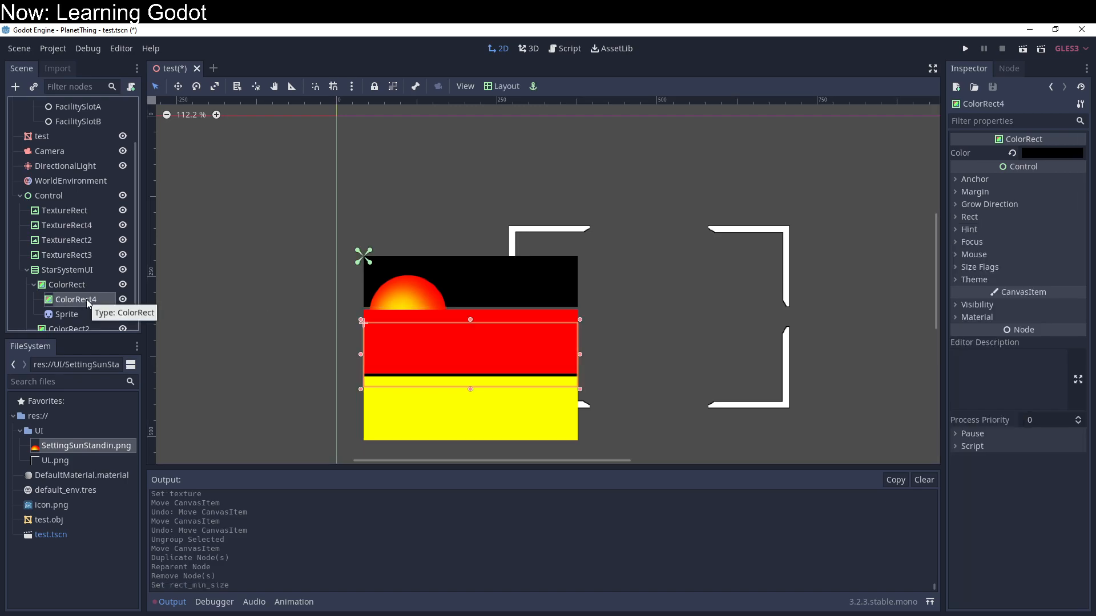
pyautogui.click(67, 315)
pyautogui.click(66, 304)
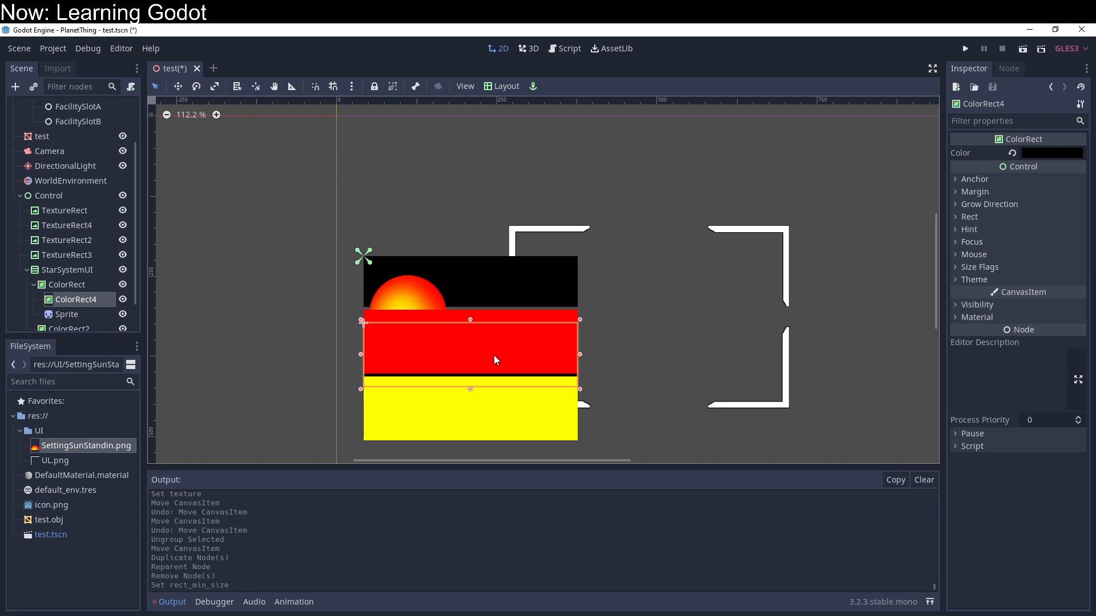
pyautogui.click(457, 346)
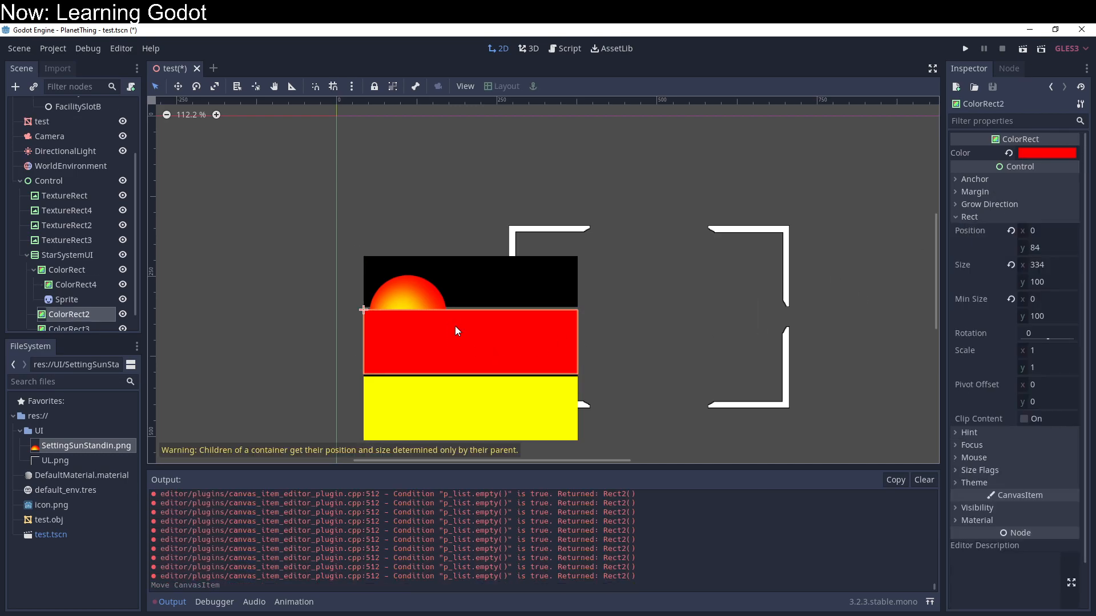
# Step: Set the nested ColorRect4's top, right and bottom margins to 0
pyautogui.click(76, 290)
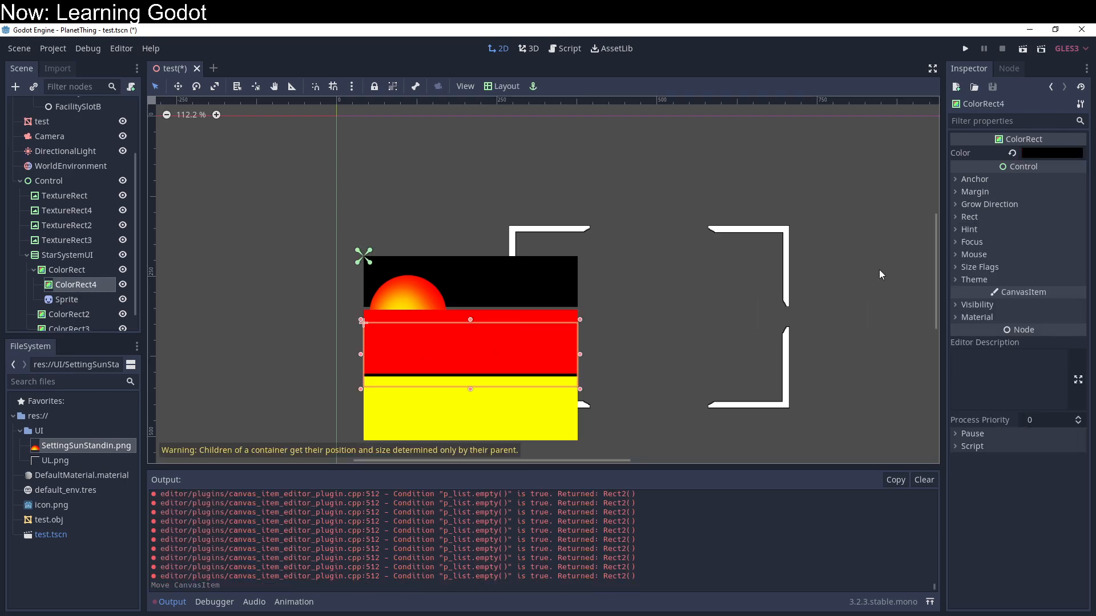
pyautogui.click(981, 180)
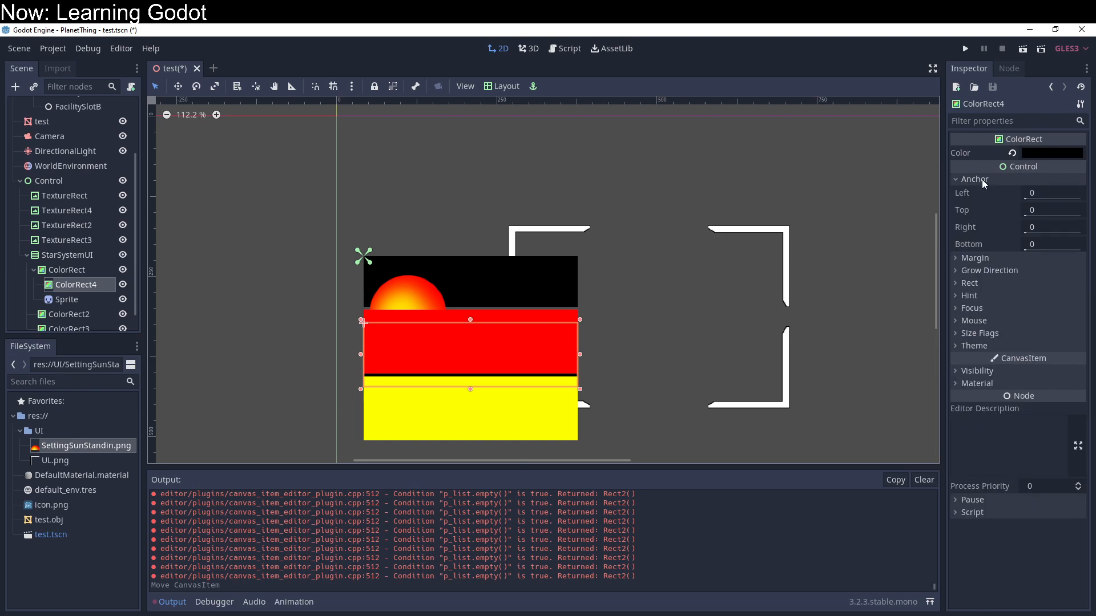
pyautogui.click(974, 260)
pyautogui.click(1034, 289)
pyautogui.write('0')
pyautogui.press('Tab')
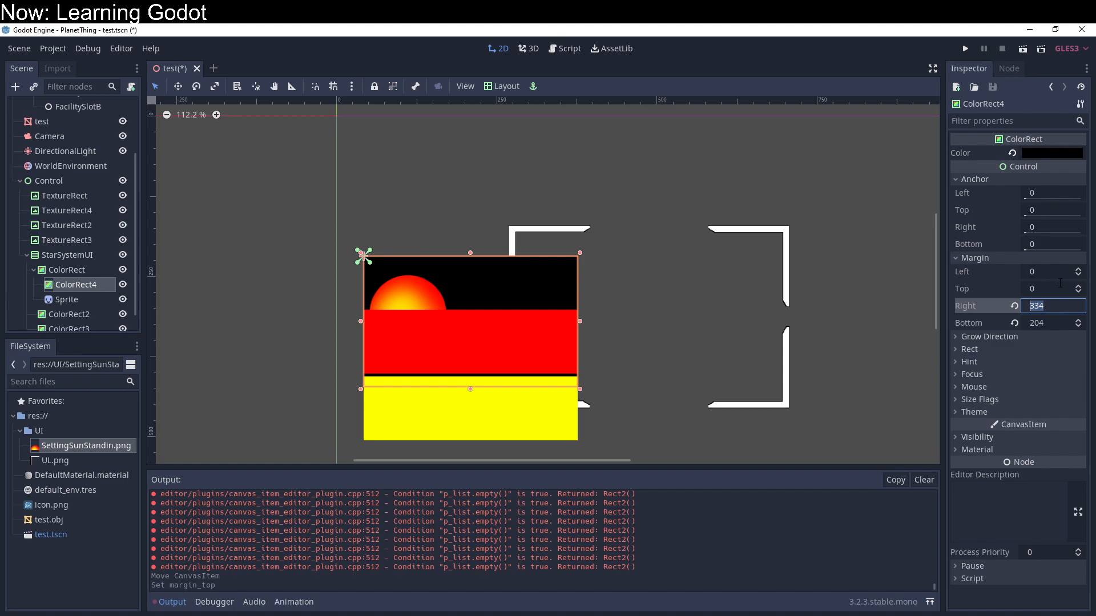
pyautogui.write('0')
pyautogui.press('Tab')
pyautogui.write('0')
pyautogui.press('Return')
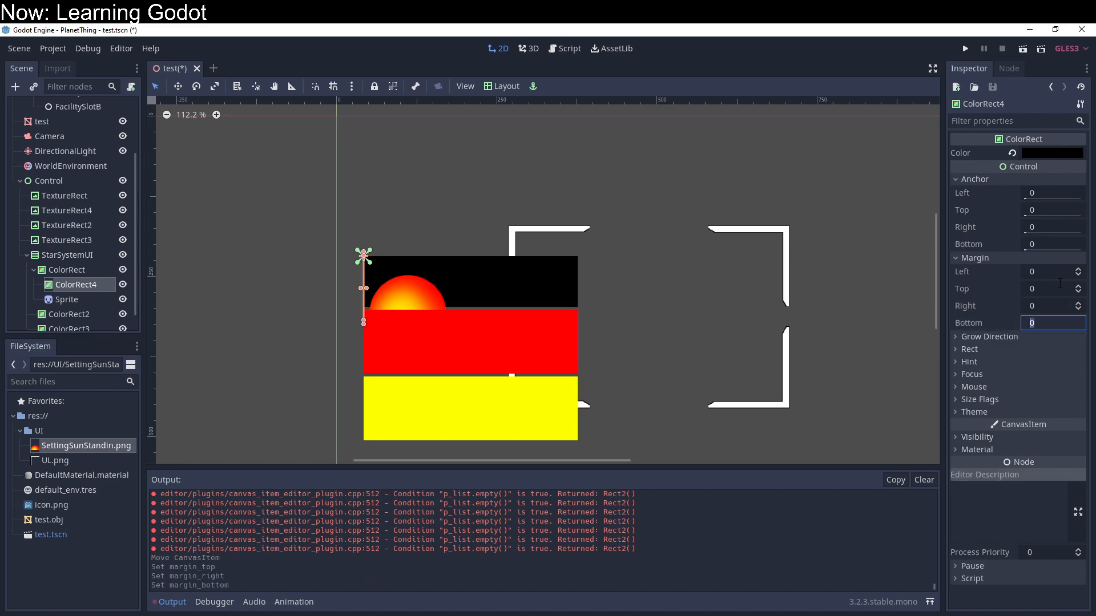
# Step: Stretch ColorRect4 across its parent's width on the canvas, and set its right anchor to 1 and right margin to 0
pyautogui.hotkey('shift', 'Tab')
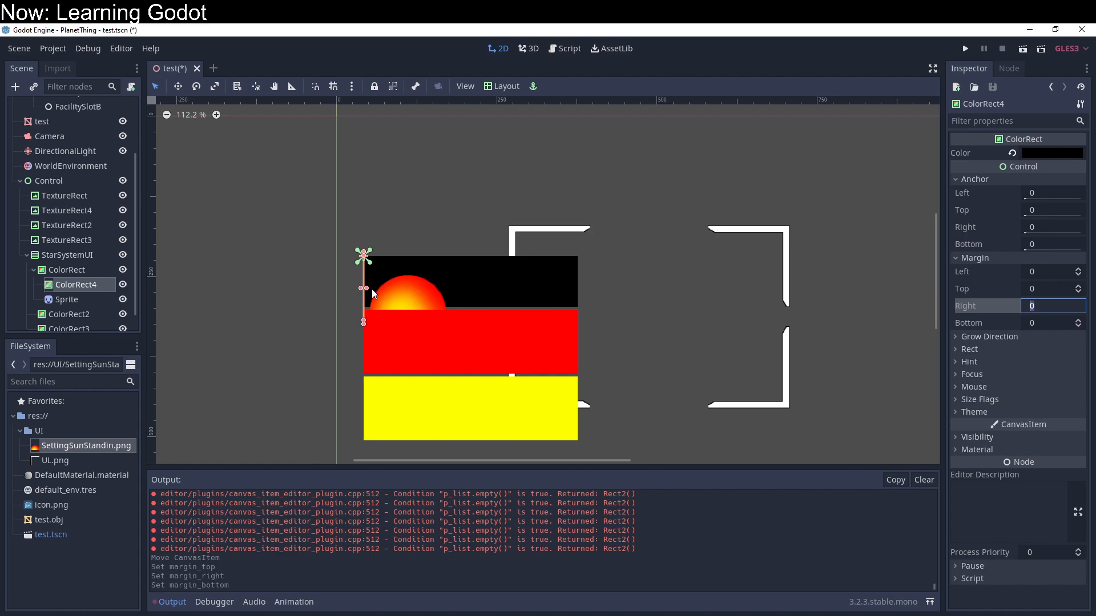
pyautogui.moveTo(369, 294); pyautogui.dragTo(578, 323)
pyautogui.click(1064, 228)
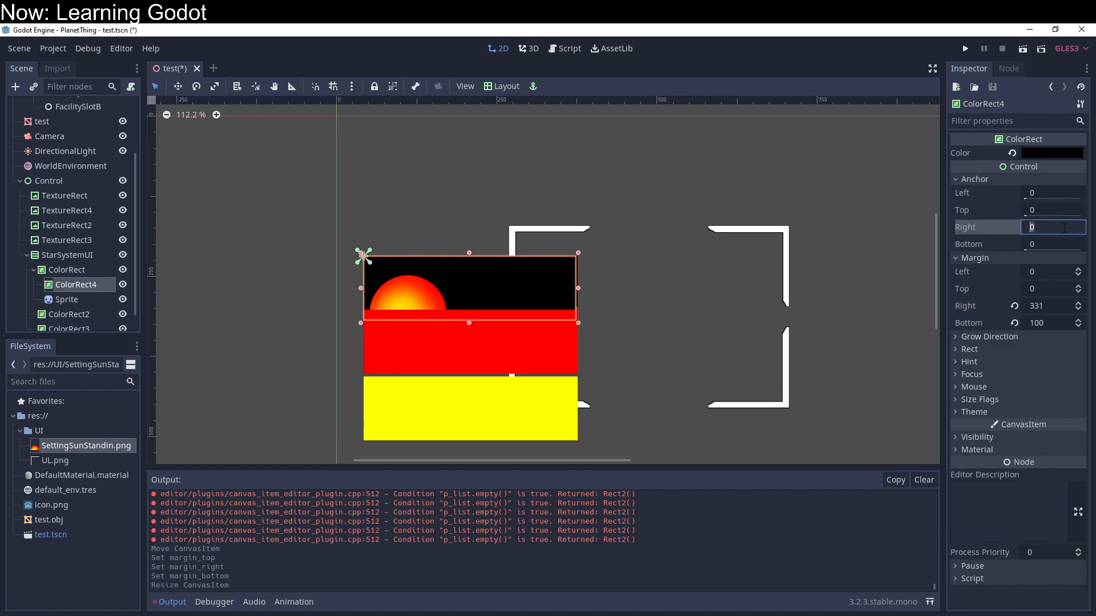
pyautogui.write('1')
pyautogui.press('Return')
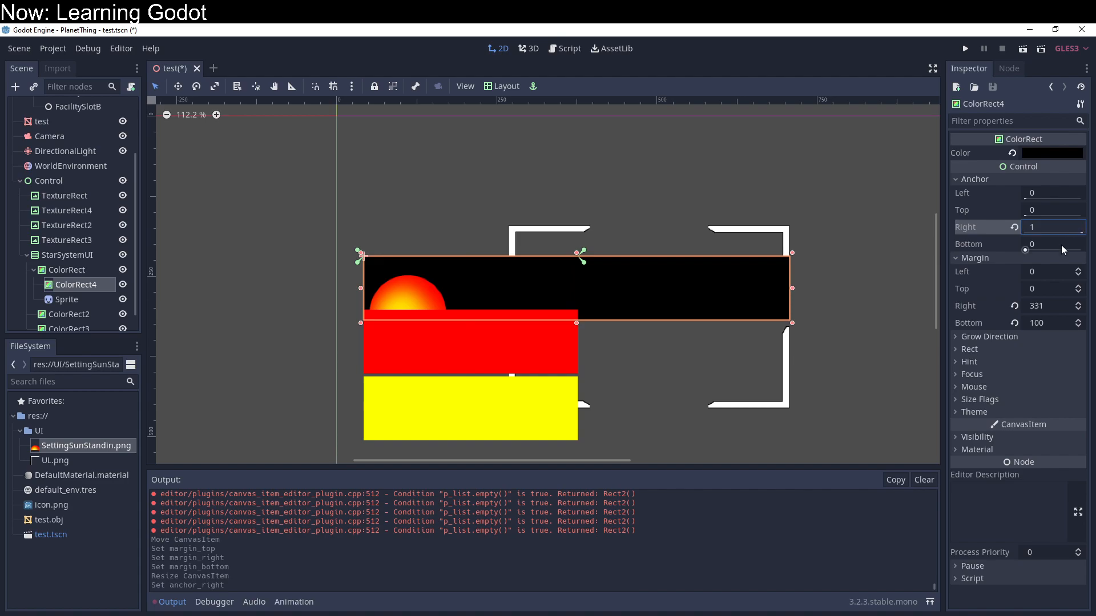
pyautogui.click(1060, 306)
pyautogui.write('0')
pyautogui.press('Return')
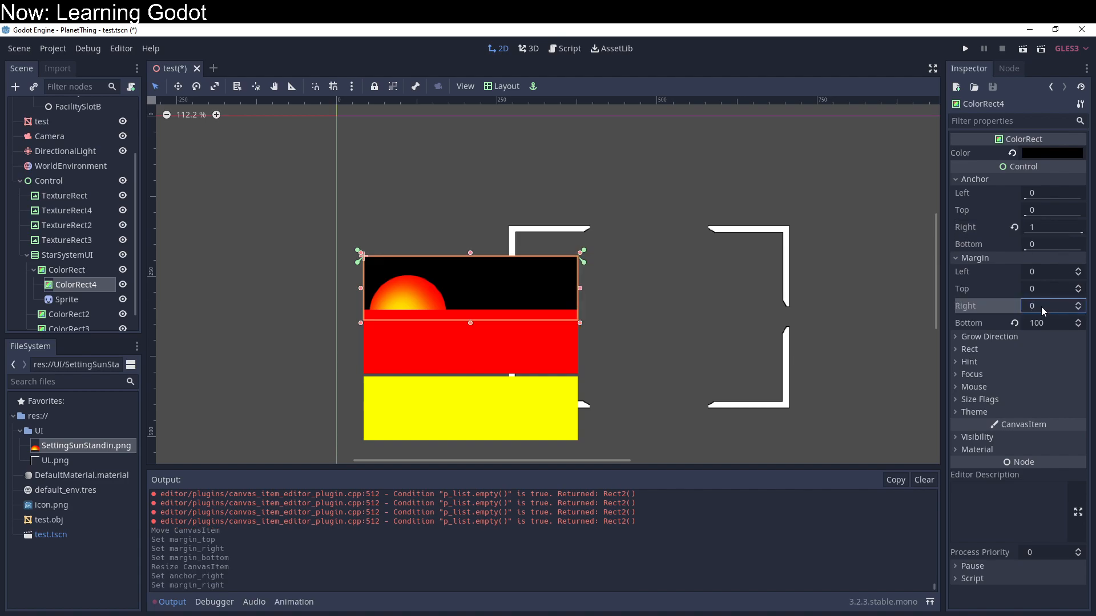
# Step: Set ColorRect4's bottom anchor to 1 and its bottom margin to 20
pyautogui.click(1055, 243)
pyautogui.write('10')
pyautogui.press('Return')
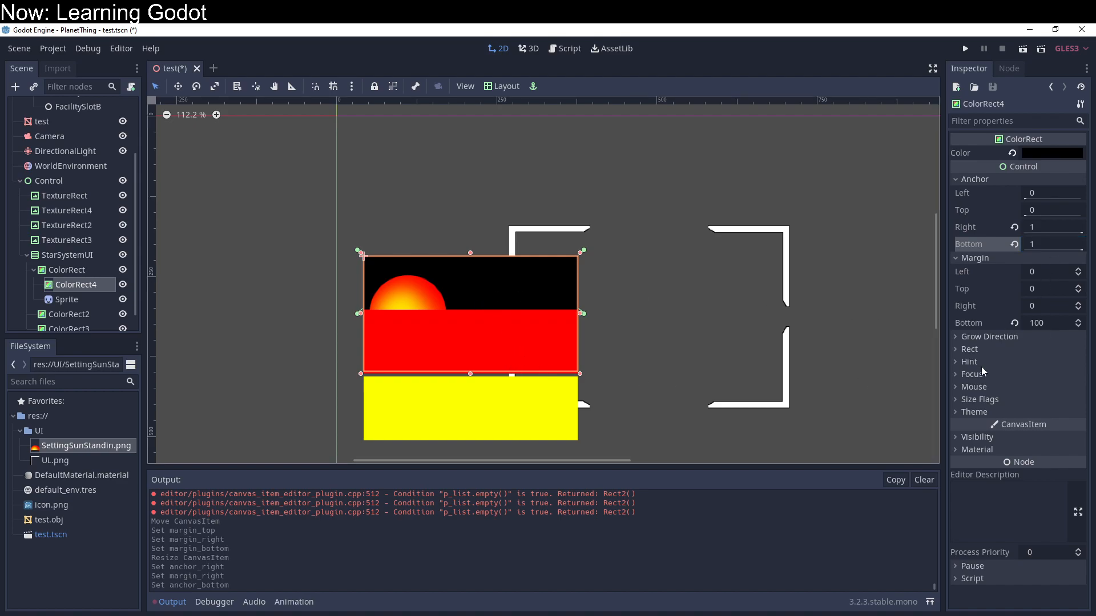
pyautogui.click(1036, 323)
pyautogui.write('20')
pyautogui.press('Return')
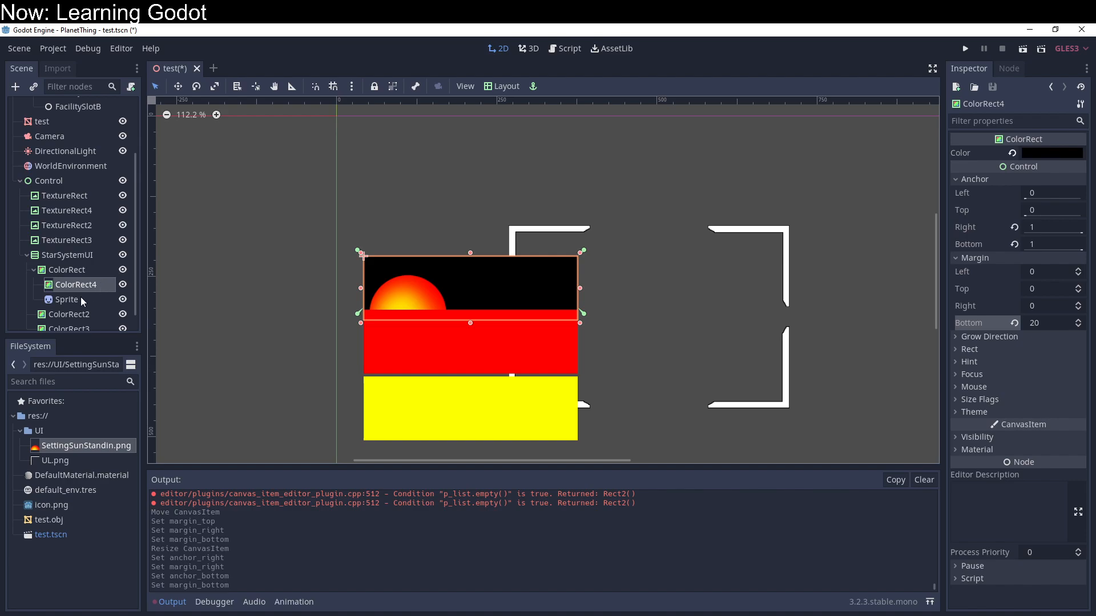
# Step: Nest the sun Sprite under ColorRect4 and move it up slightly so its flat base rests on the red rectangle's upper edge
pyautogui.click(80, 300)
pyautogui.moveTo(84, 291); pyautogui.dragTo(84, 288)
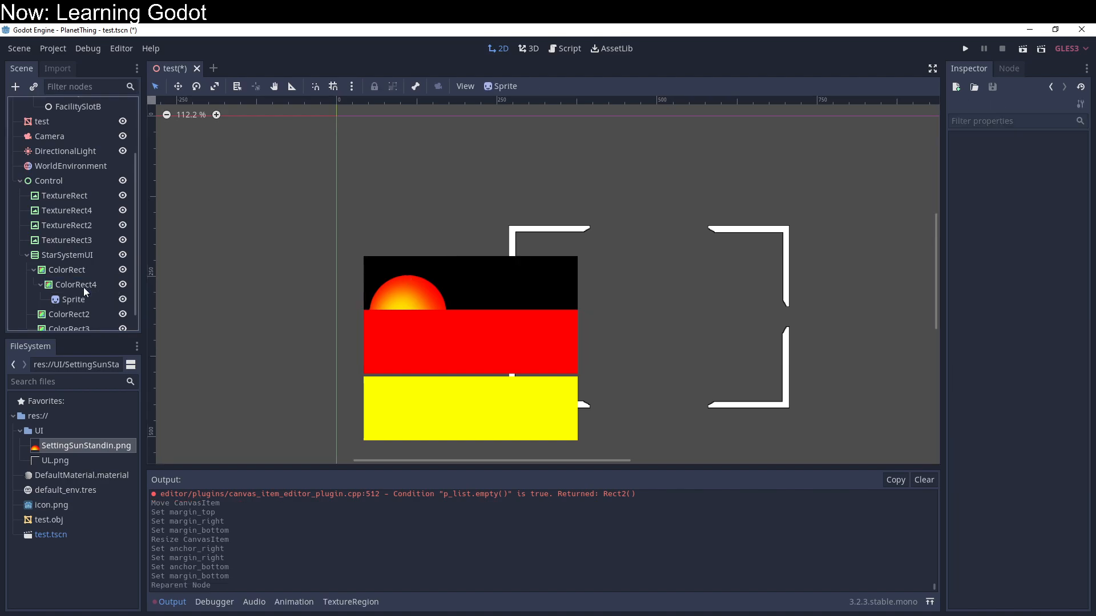
pyautogui.click(83, 299)
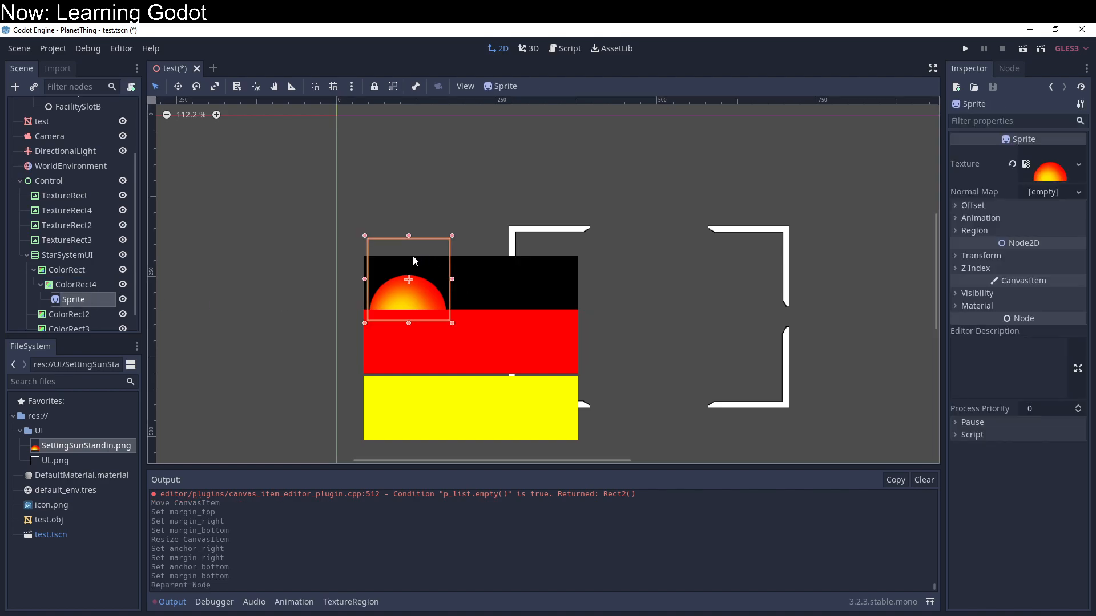
pyautogui.click(93, 287)
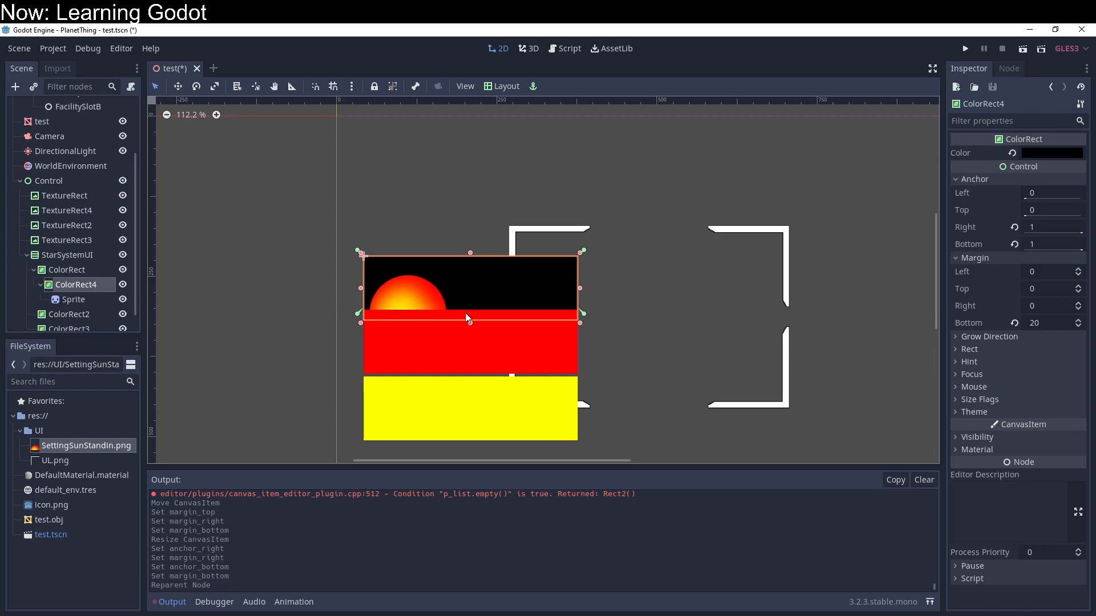
pyautogui.click(112, 301)
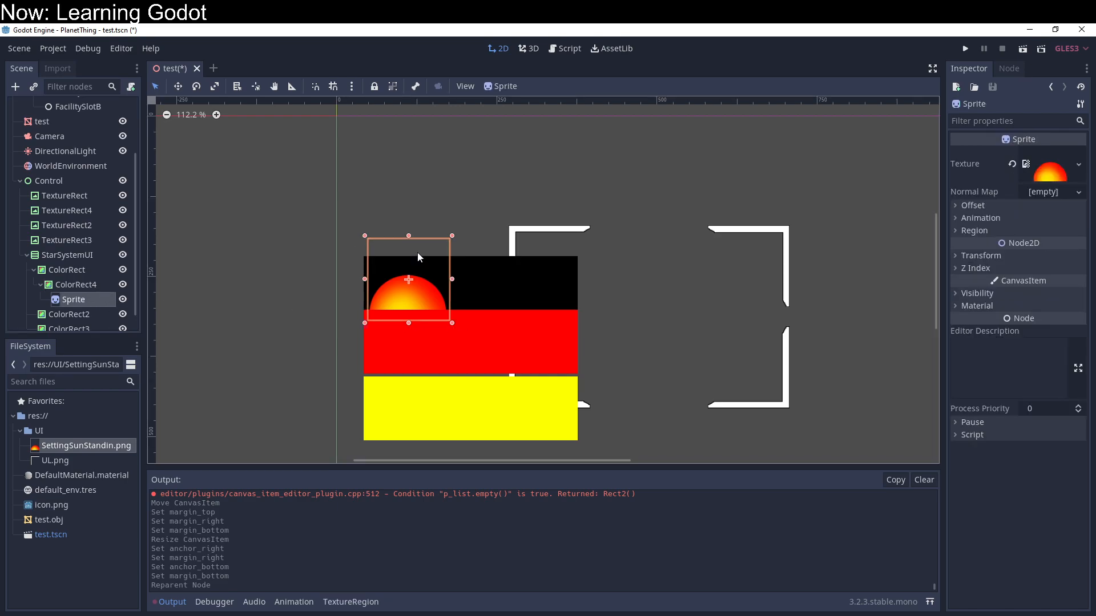
pyautogui.click(418, 251)
pyautogui.click(412, 289)
pyautogui.moveTo(411, 285); pyautogui.dragTo(411, 283)
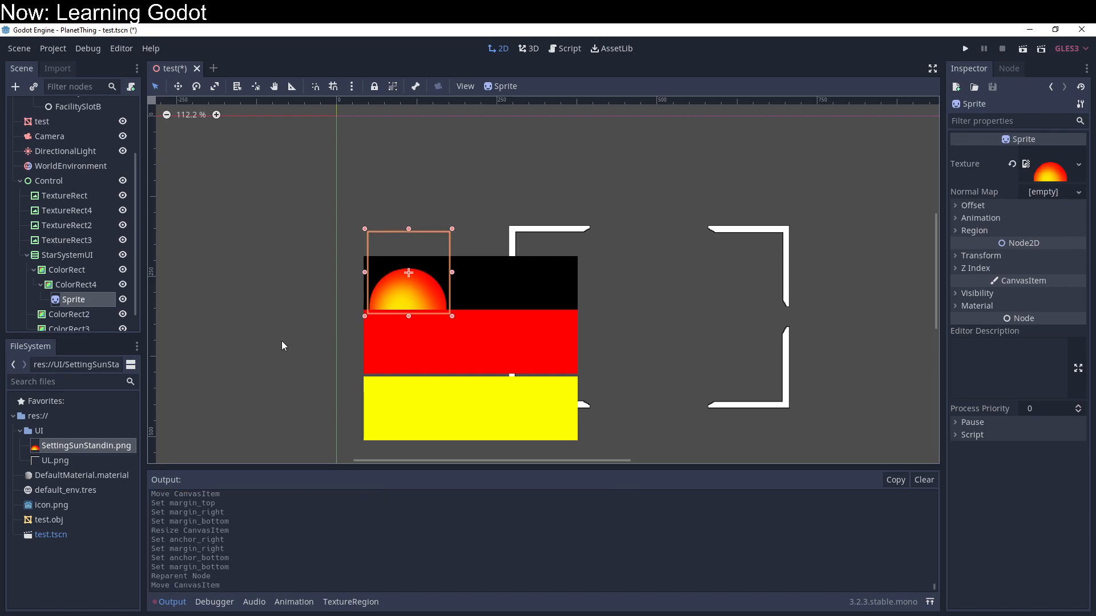
pyautogui.click(274, 324)
pyautogui.click(41, 285)
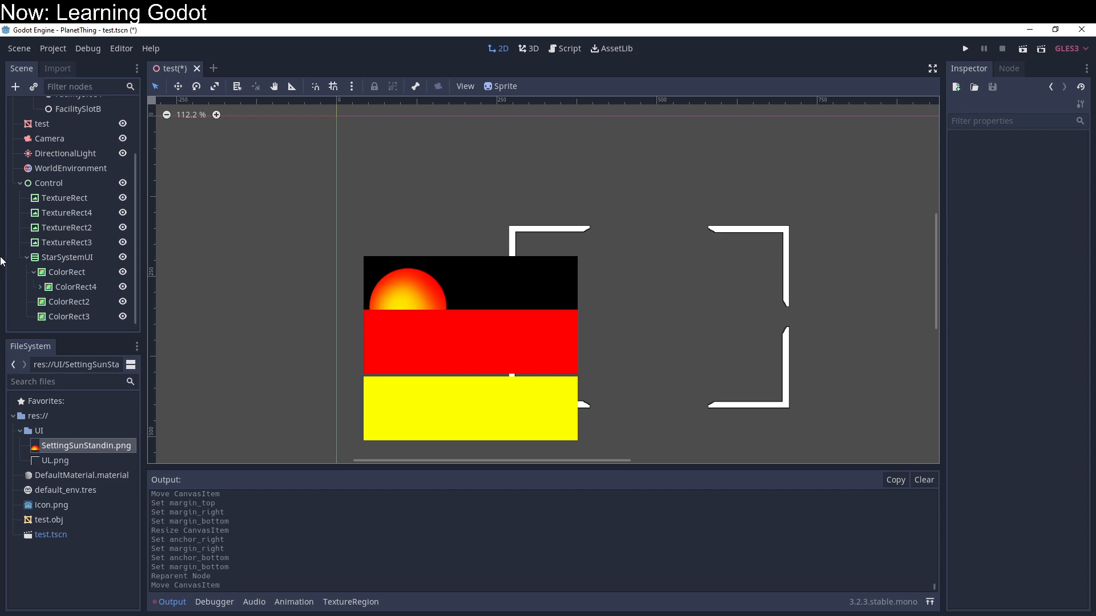
# Step: Recolor the red ColorRect2 to black (000000) and set its minimum height to 60
pyautogui.click(67, 301)
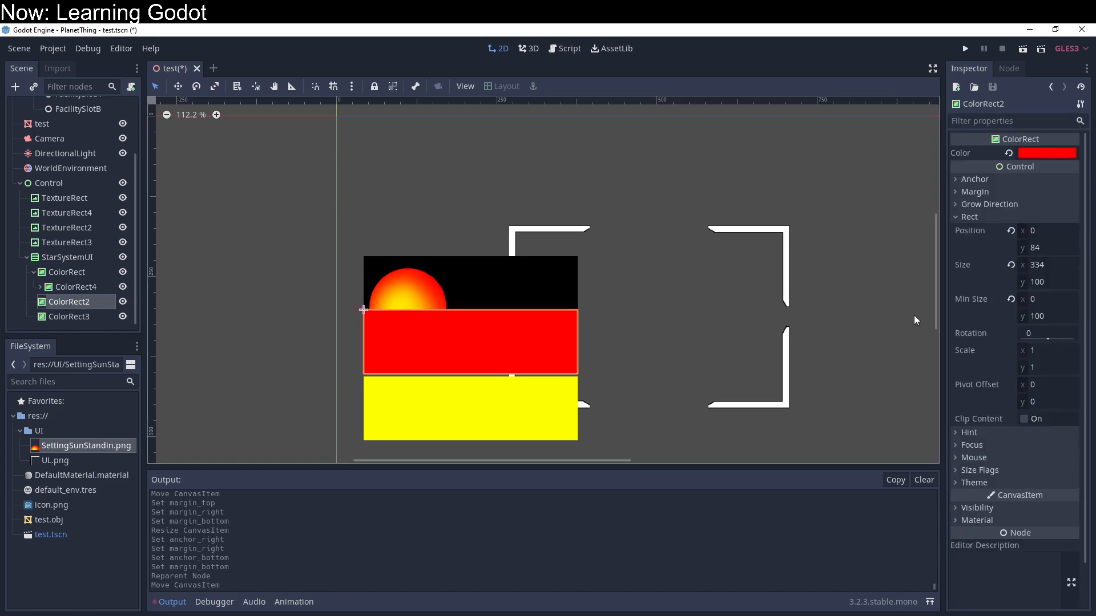
pyautogui.click(1046, 152)
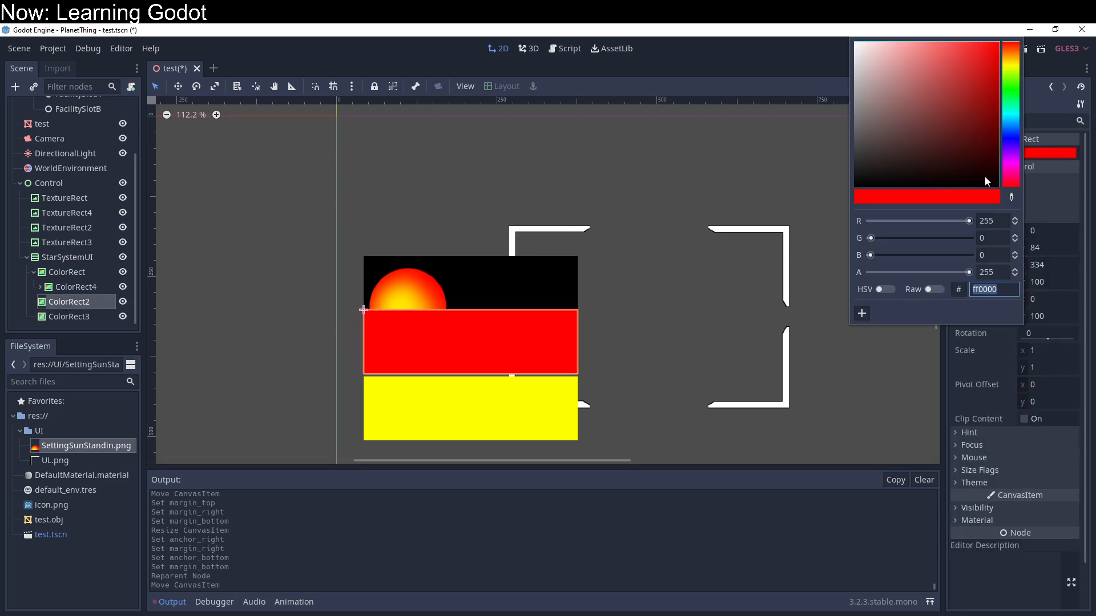
pyautogui.moveTo(984, 176); pyautogui.dragTo(1030, 217)
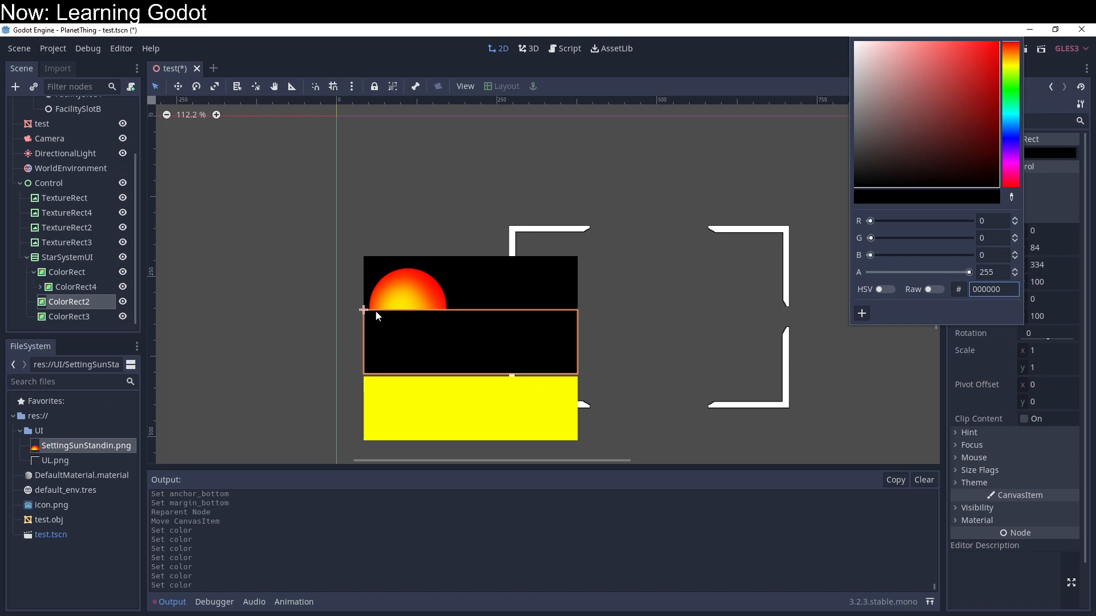
pyautogui.click(985, 403)
pyautogui.click(1044, 316)
pyautogui.write('60')
pyautogui.press('Return')
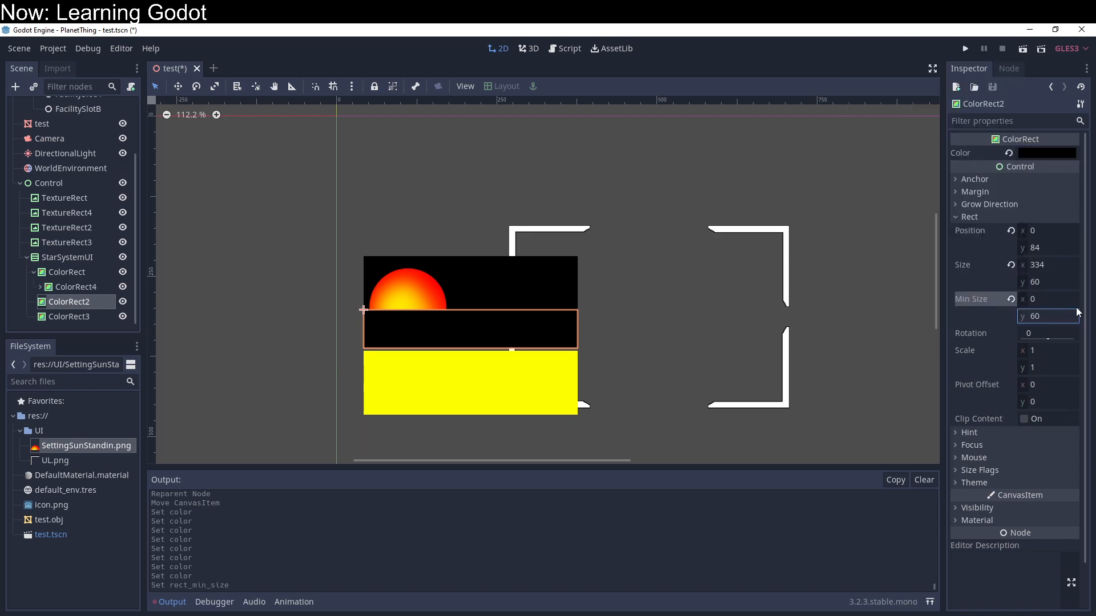
# Step: Rename the first ColorRect under StarSystemUI as SystemVisual
pyautogui.click(67, 273)
pyautogui.click(66, 273)
pyautogui.write('System')
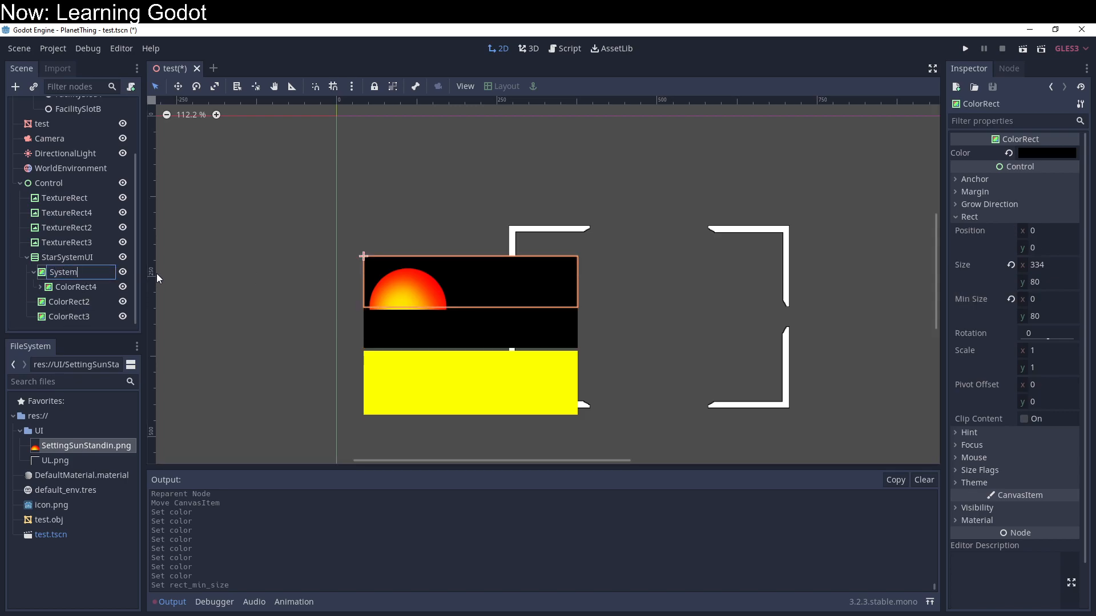
pyautogui.write('Visaul')
pyautogui.press('Return')
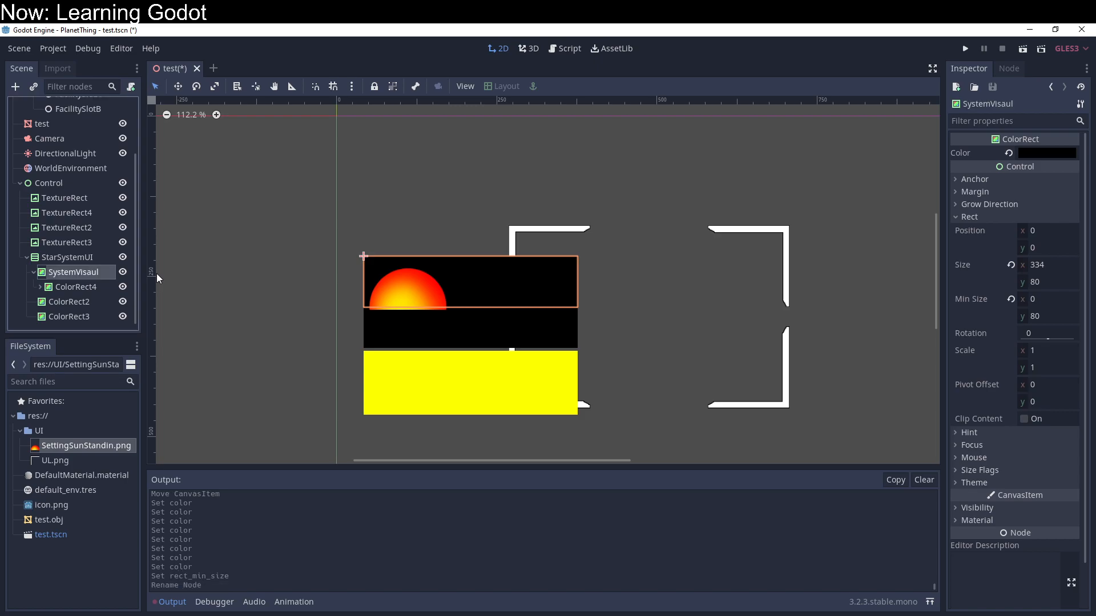
pyautogui.doubleClick(90, 272)
pyautogui.write('Syste')
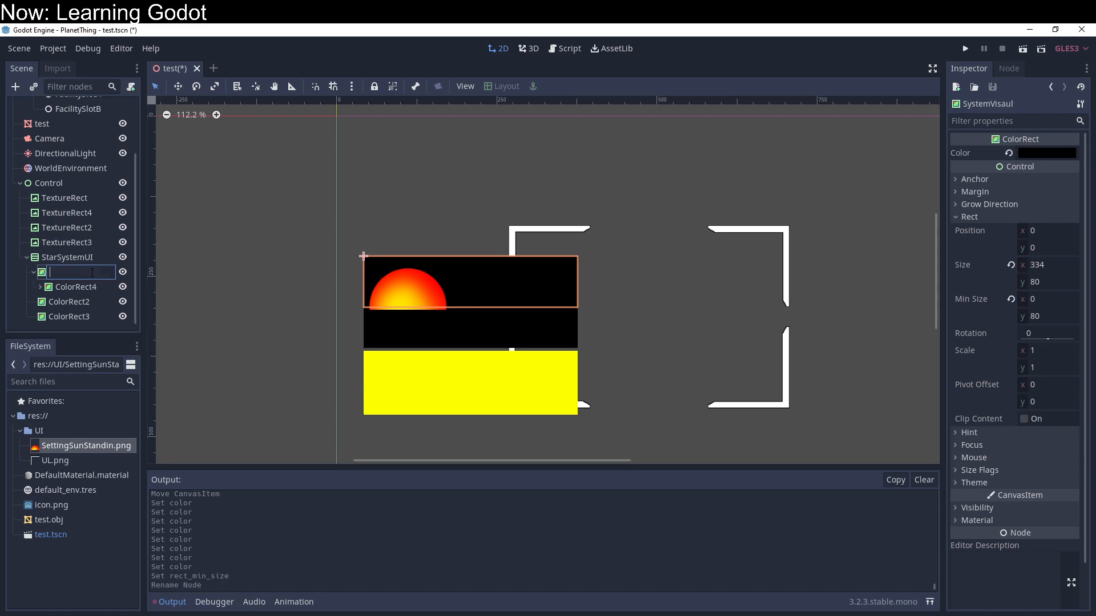
pyautogui.write('mVisual')
pyautogui.press('Return')
# Step: Expand ColorRect4 and rename its parent rectangle as SystemSlot
pyautogui.doubleClick(77, 287)
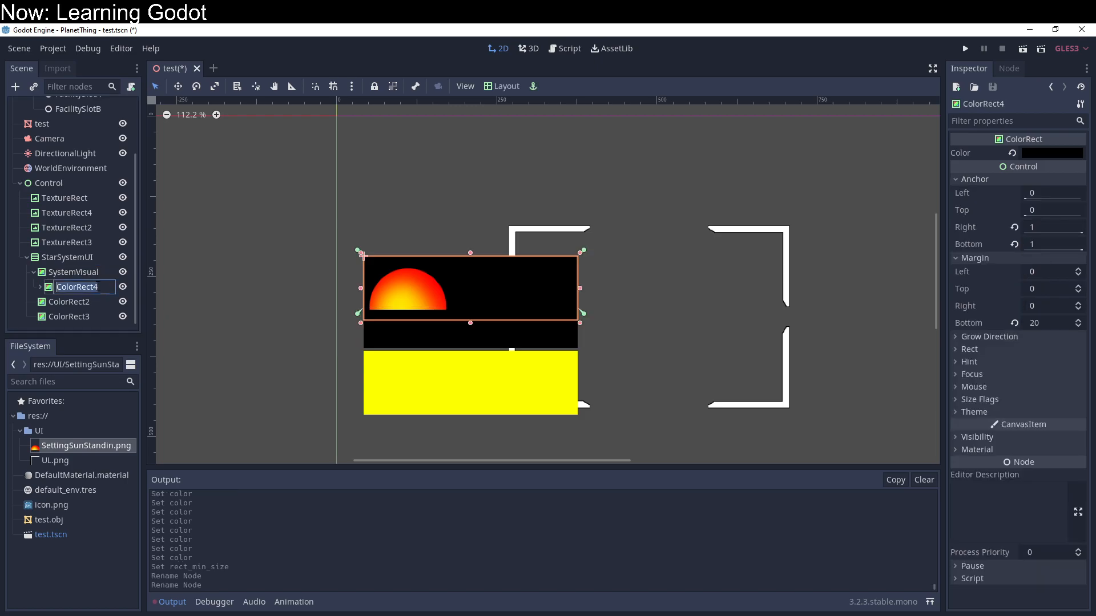
pyautogui.click(91, 273)
pyautogui.click(90, 286)
pyautogui.click(41, 288)
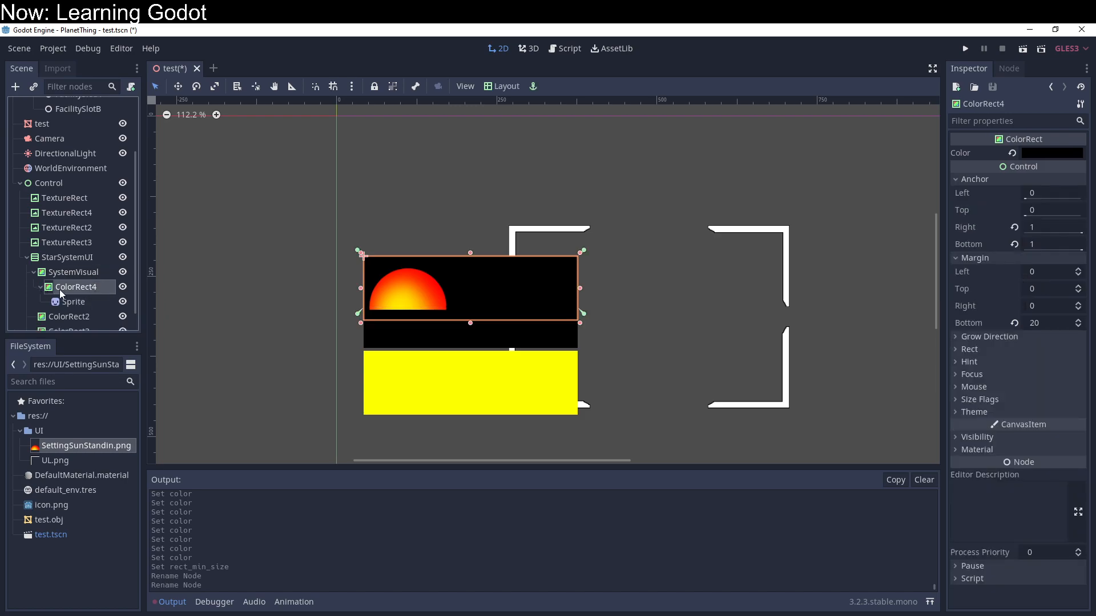
pyautogui.click(71, 273)
pyautogui.doubleClick(73, 272)
pyautogui.write('SystemSlot')
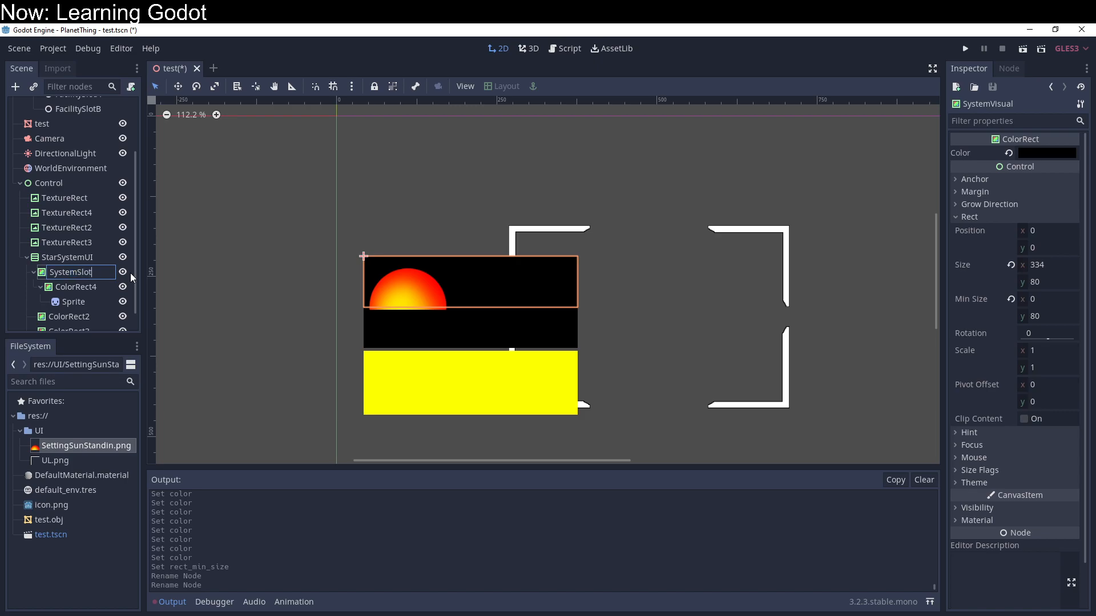
pyautogui.press('Return')
# Step: Rename the nested ColorRect4 as SystemVisual and its Sprite child as Sun
pyautogui.click(101, 288)
pyautogui.click(101, 287)
pyautogui.write('SystemVisual')
pyautogui.press('Return')
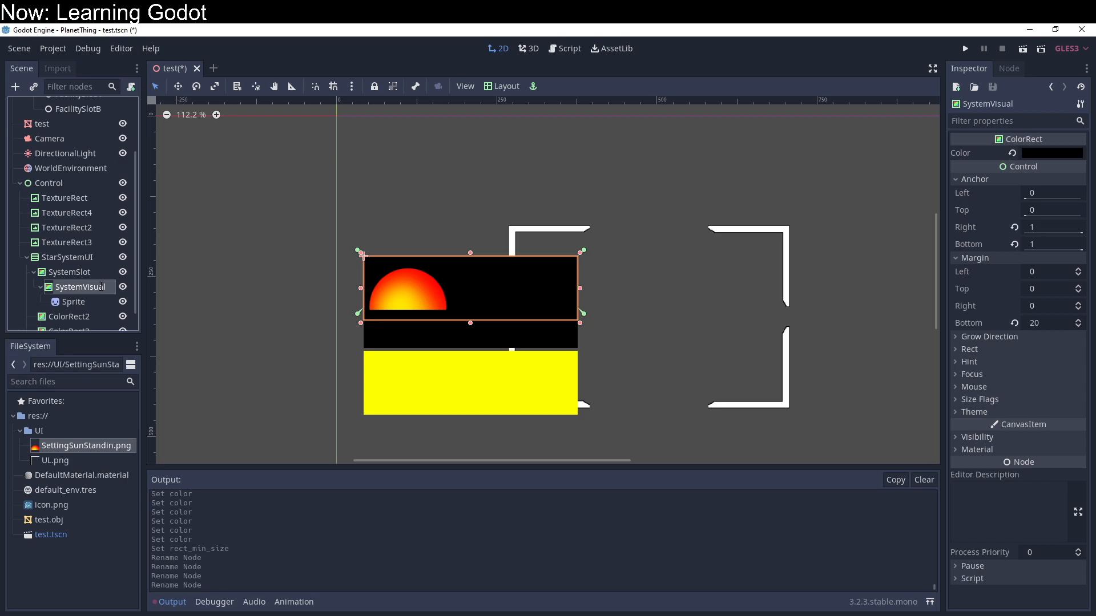
pyautogui.click(91, 304)
pyautogui.click(91, 304)
pyautogui.write('Sun')
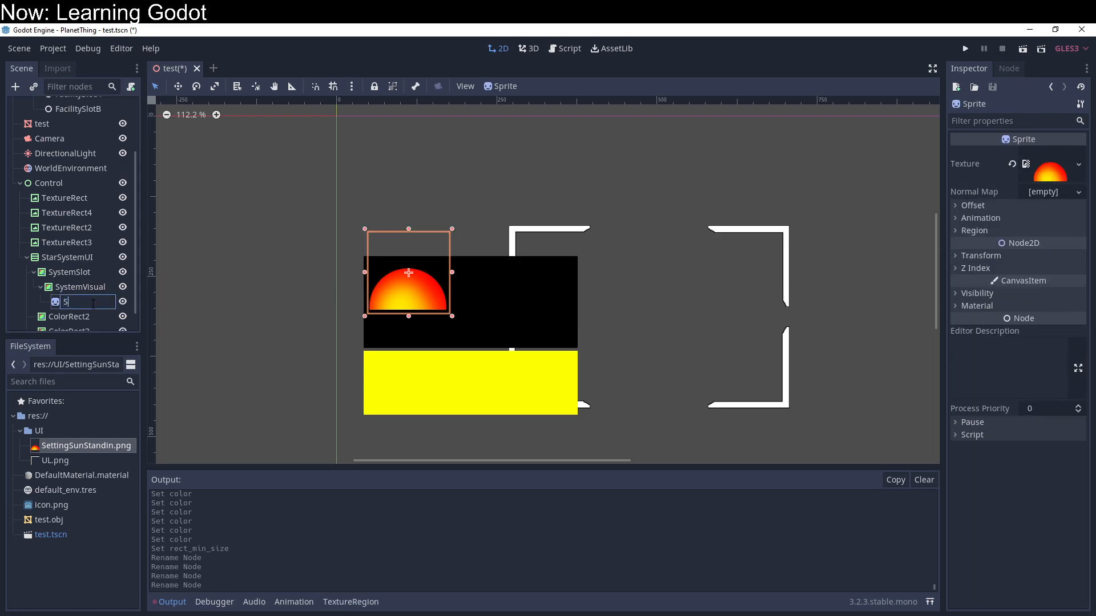
pyautogui.press('Return')
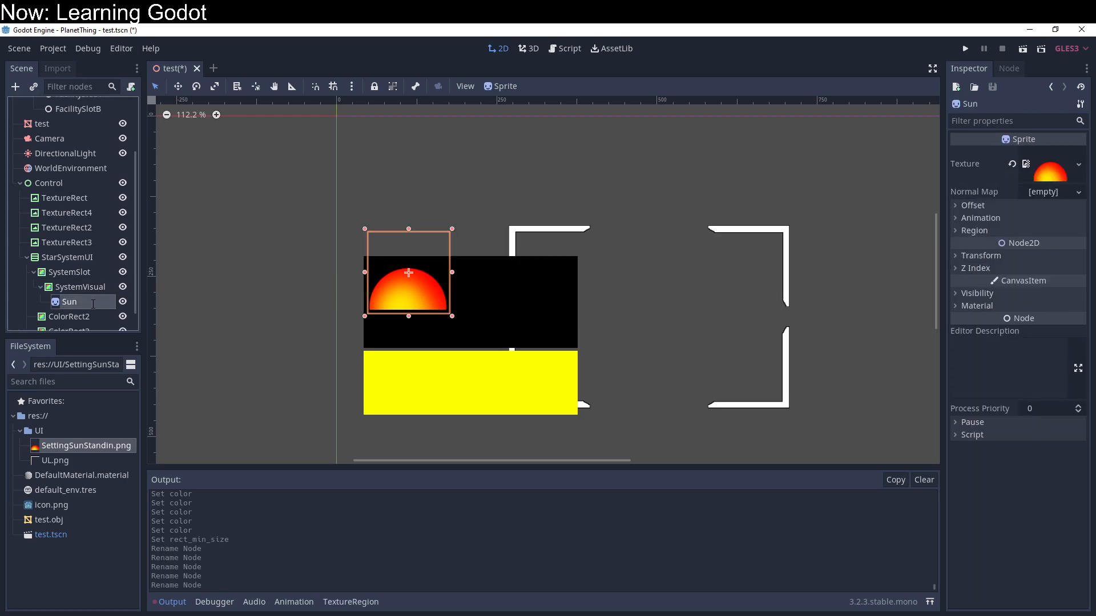
# Step: Collapse the SystemSlot branch and rename ColorRect2 under StarSystemUI as PathSlot
pyautogui.click(38, 276)
pyautogui.click(34, 273)
pyautogui.click(51, 303)
pyautogui.click(61, 302)
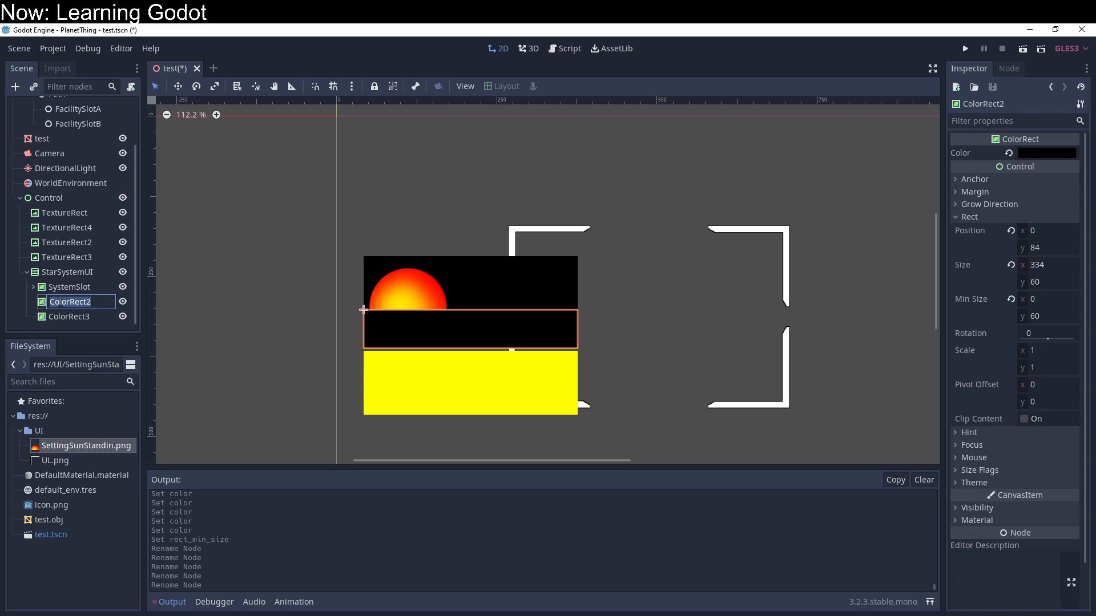
pyautogui.write('Path')
pyautogui.press('Return')
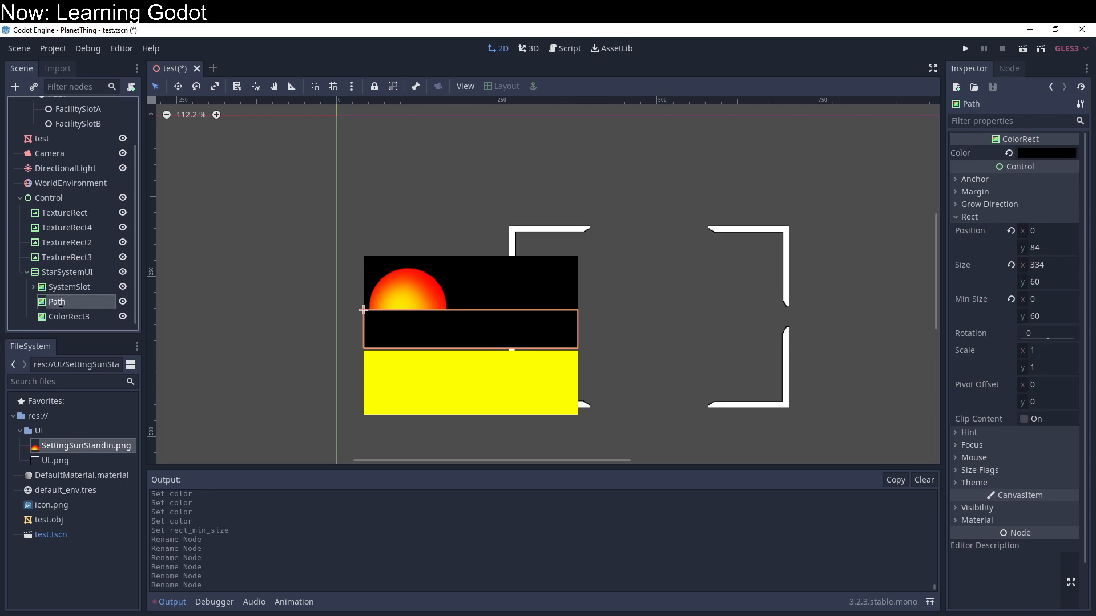
pyautogui.doubleClick(79, 305)
pyautogui.write('S')
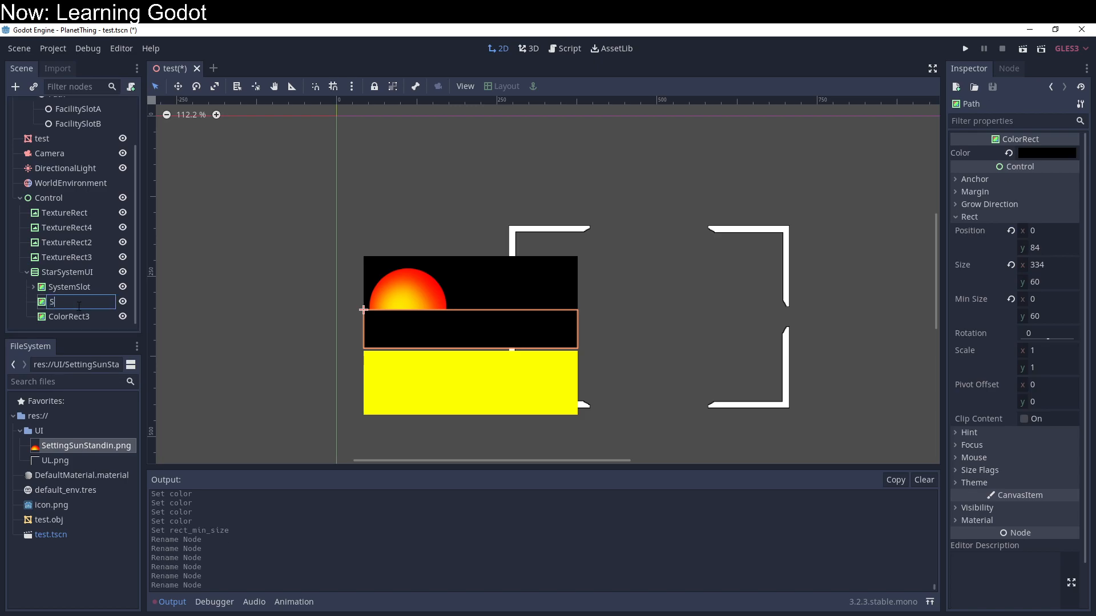
pyautogui.press('BackSpace')
pyautogui.write('PathSlot')
pyautogui.press('Return')
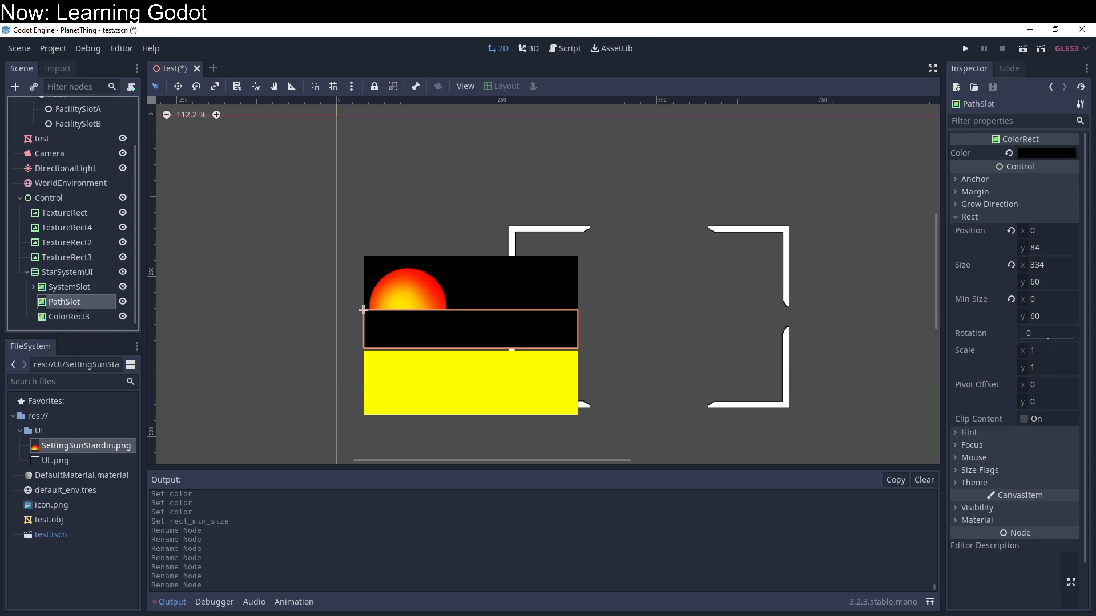
# Step: Delete the yellow ColorRect3, and nest a duplicate of PathSlot inside the original PathSlot
pyautogui.click(86, 318)
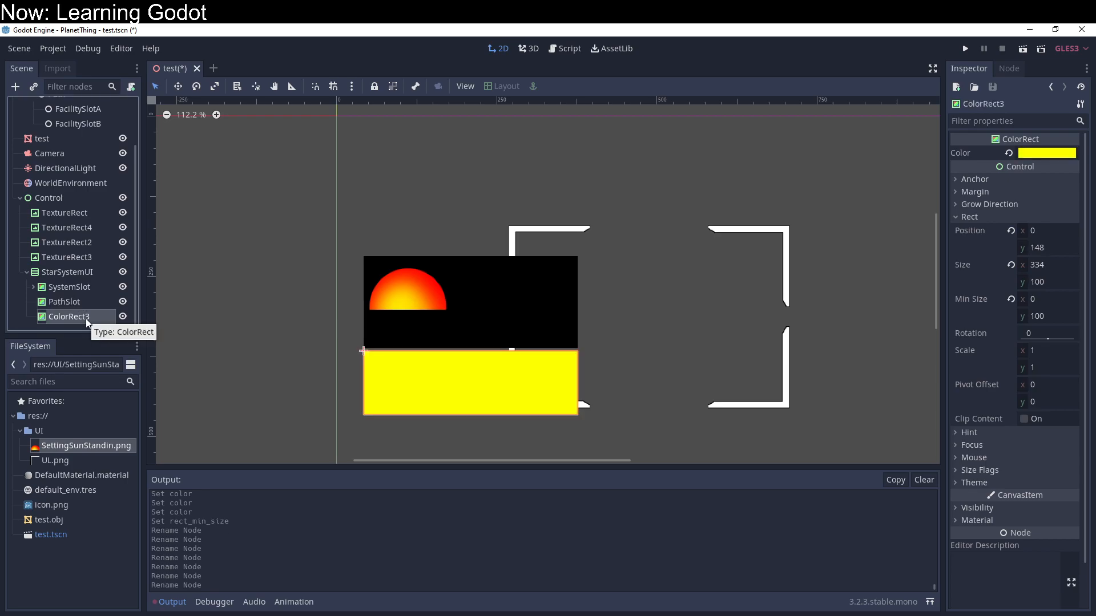
pyautogui.press('Delete')
pyautogui.press('Return')
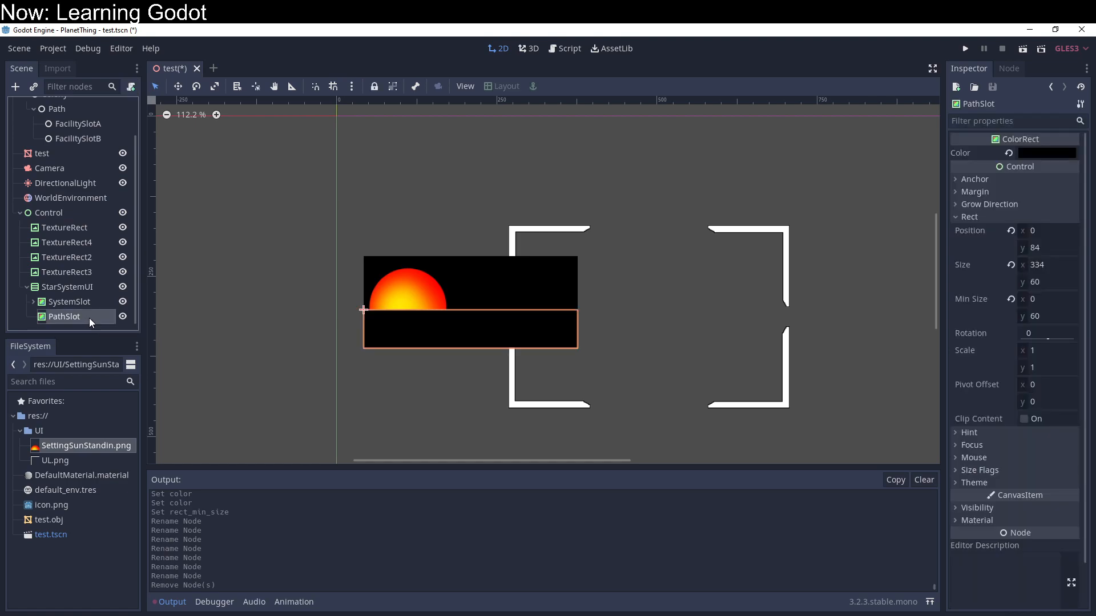
pyautogui.hotkey('ctrl', 'd')
pyautogui.moveTo(90, 318); pyautogui.dragTo(95, 312)
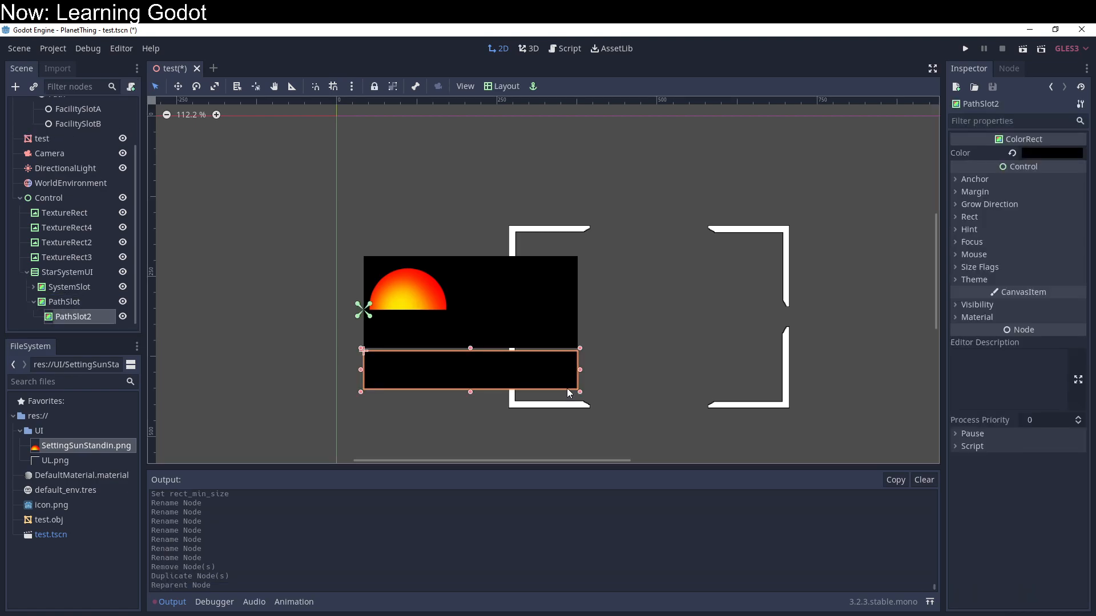
# Step: Set the right and bottom anchors of the nested PathSlot duplicate to 1
pyautogui.click(1003, 193)
pyautogui.click(1021, 192)
pyautogui.click(1020, 180)
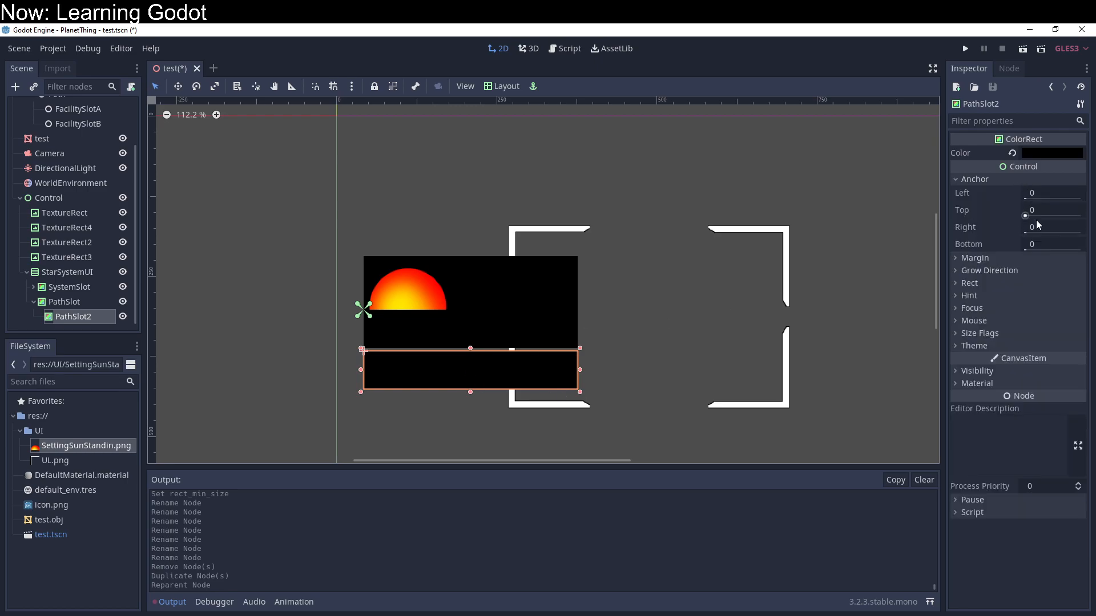
pyautogui.moveTo(1048, 229); pyautogui.dragTo(1049, 231)
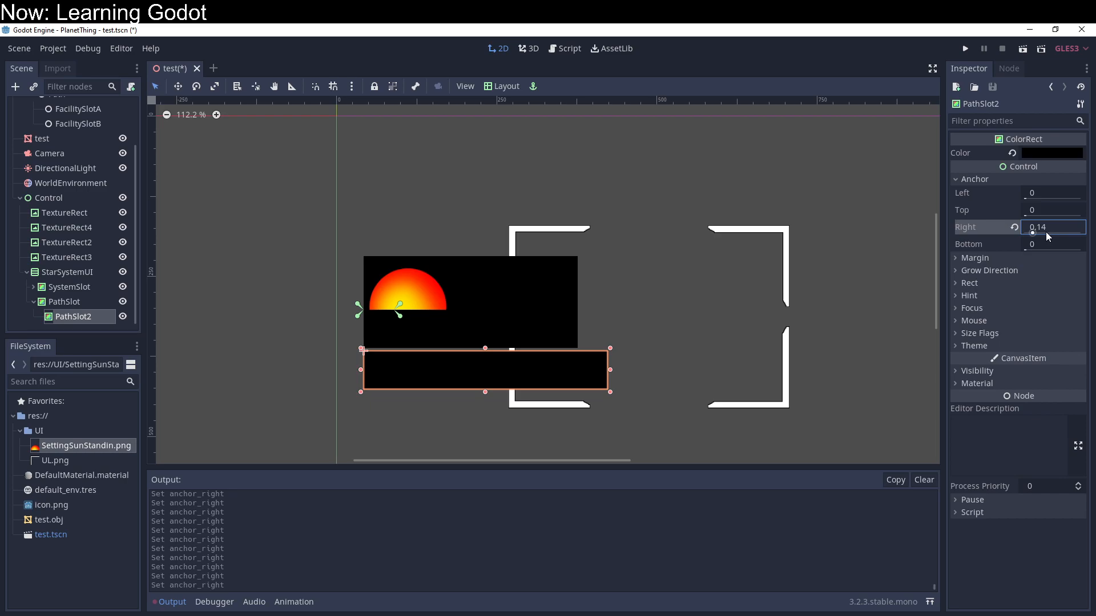
pyautogui.write('1')
pyautogui.press('Return')
pyautogui.click(1049, 246)
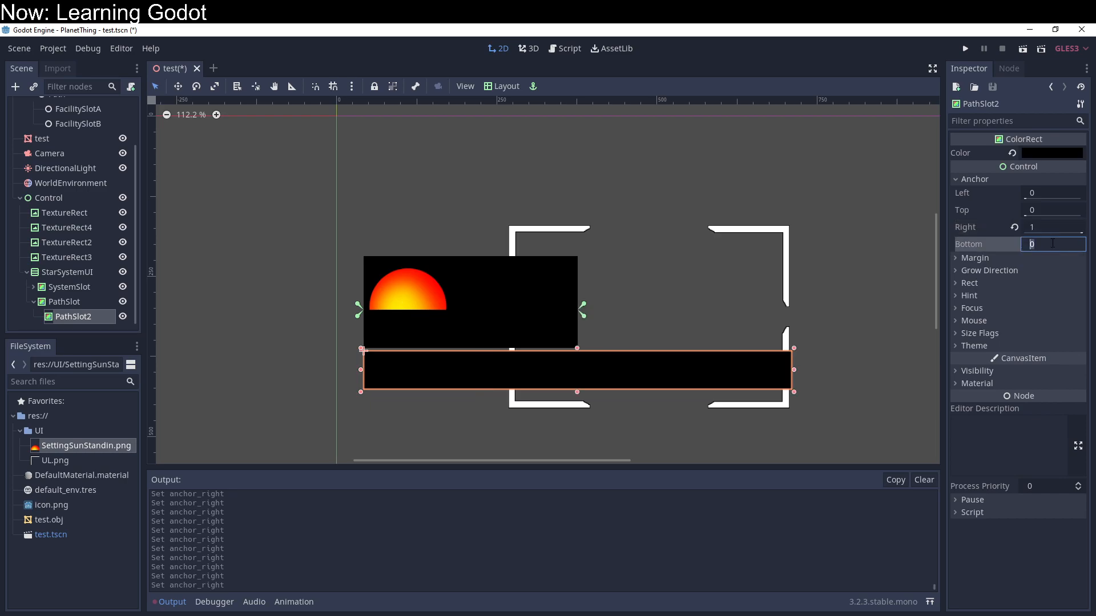
pyautogui.write('1')
pyautogui.press('Return')
# Step: Set the top, right and bottom margins of the nested PathSlot duplicate to 0
pyautogui.click(970, 258)
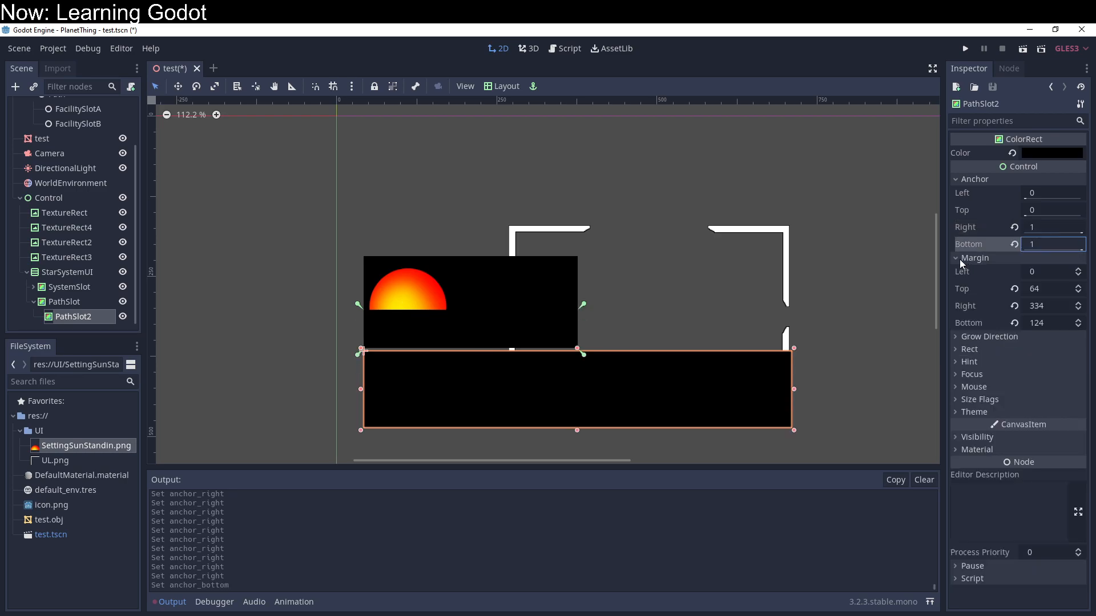
pyautogui.click(1036, 290)
pyautogui.write('0')
pyautogui.press('Tab')
pyautogui.write('0')
pyautogui.press('Tab')
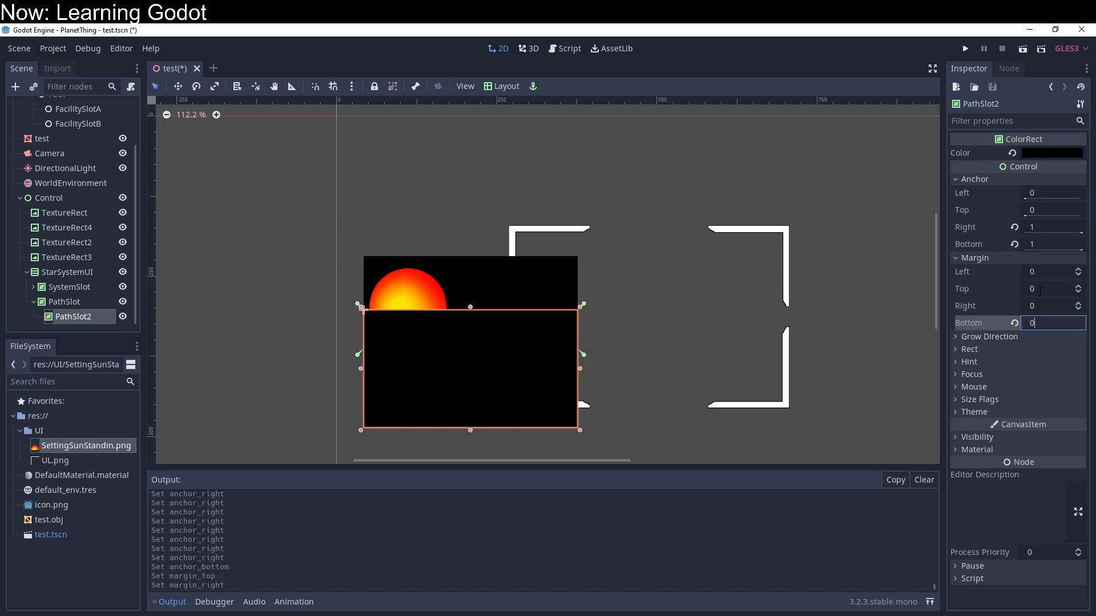
pyautogui.write('0')
pyautogui.press('Tab')
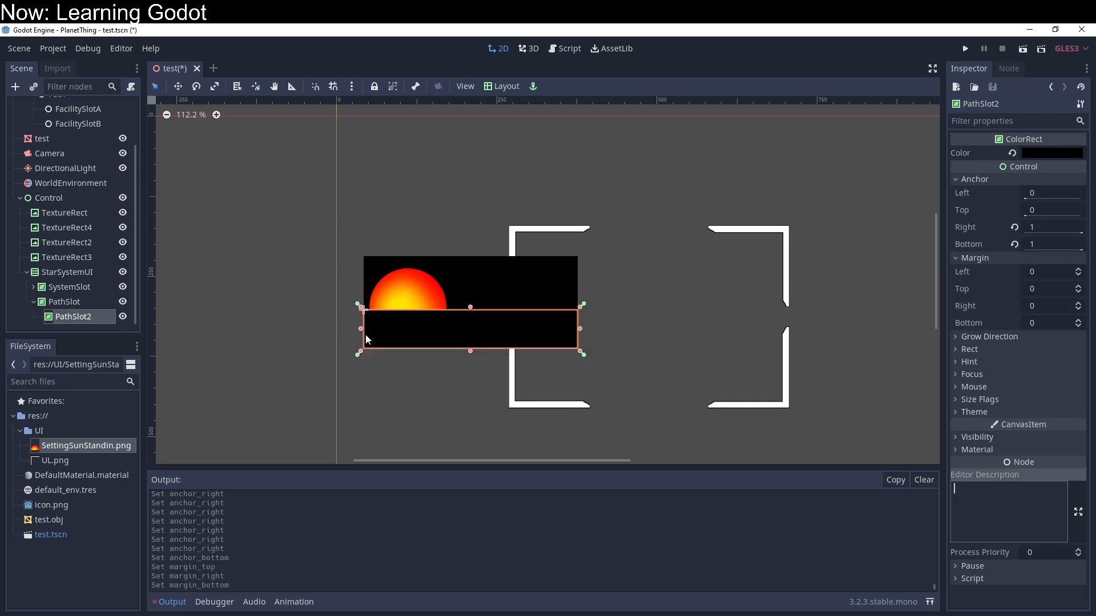
# Step: Extend the nested rectangle beyond PathSlot by setting its top margin to -10 and bottom margin to 10
pyautogui.click(1056, 288)
pyautogui.write('-10')
pyautogui.press('Tab')
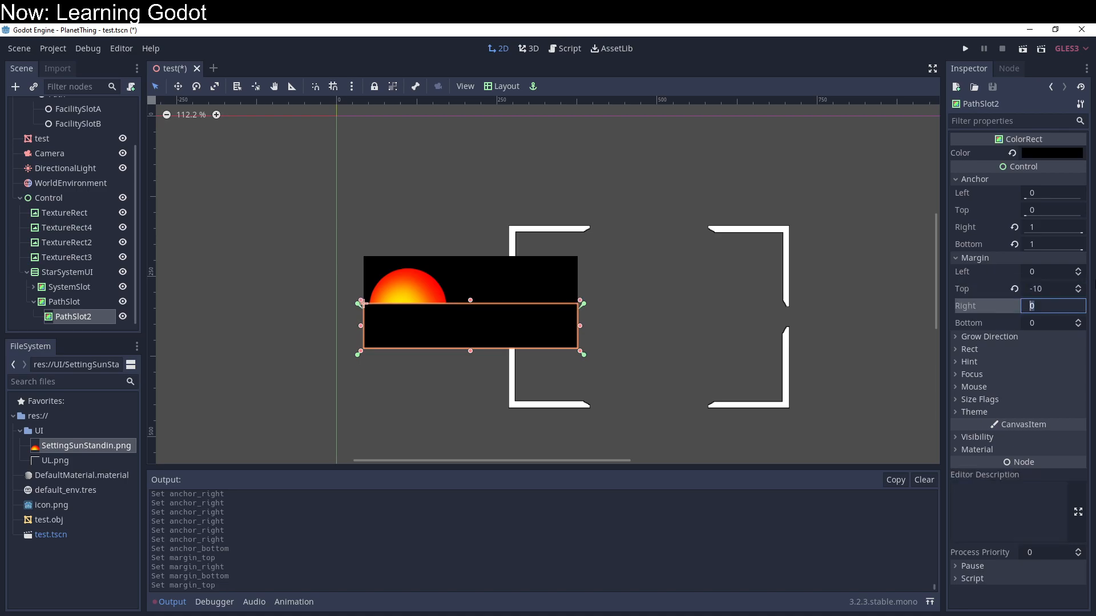
pyautogui.press('Tab')
pyautogui.write('10')
pyautogui.press('Return')
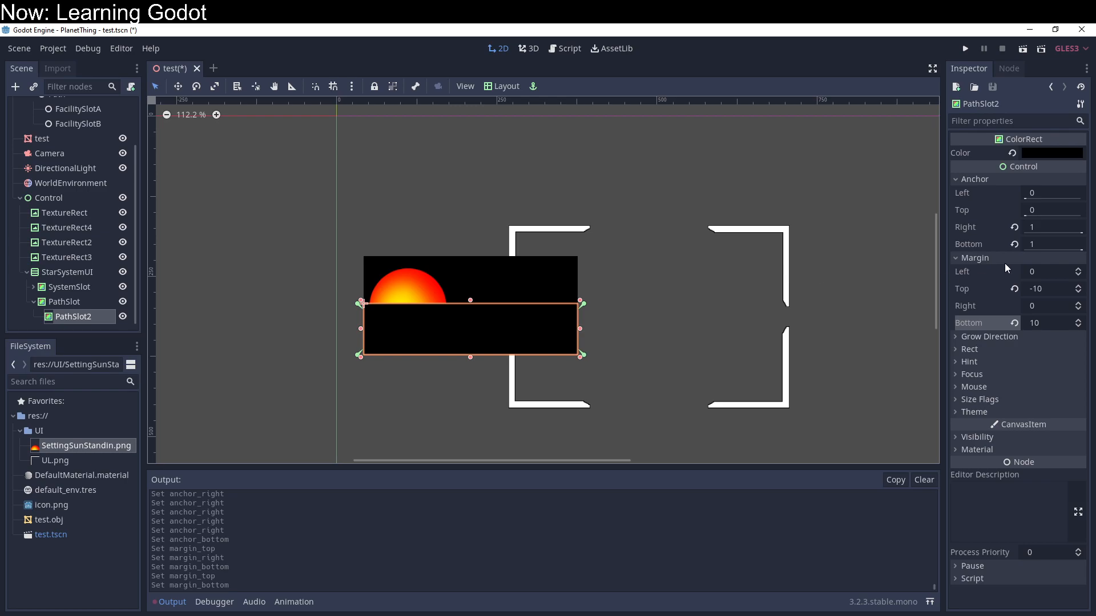
# Step: Recolor the nested rectangle to a dark brownish grey (about 474141) and rename it PathVisual
pyautogui.click(1041, 155)
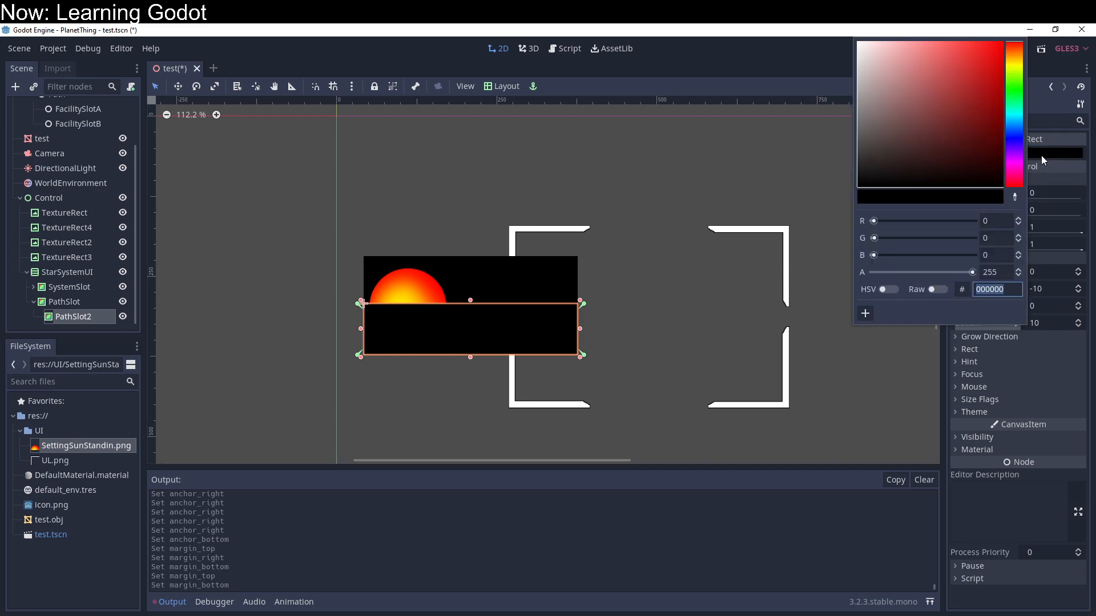
pyautogui.moveTo(871, 146); pyautogui.dragTo(869, 146)
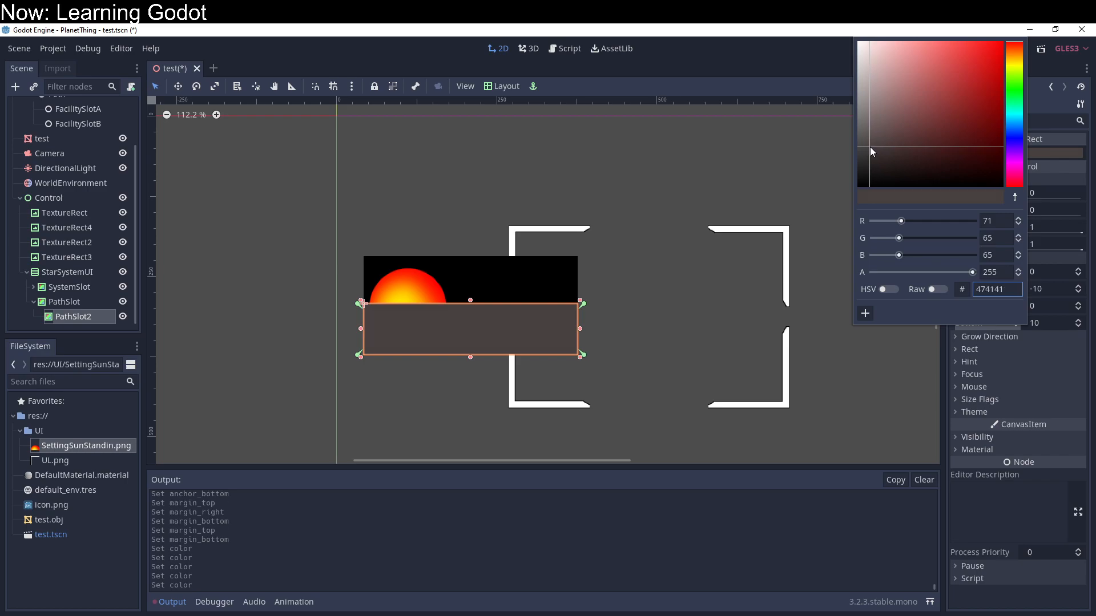
pyautogui.click(67, 315)
pyautogui.doubleClick(74, 315)
pyautogui.write('PathVisual')
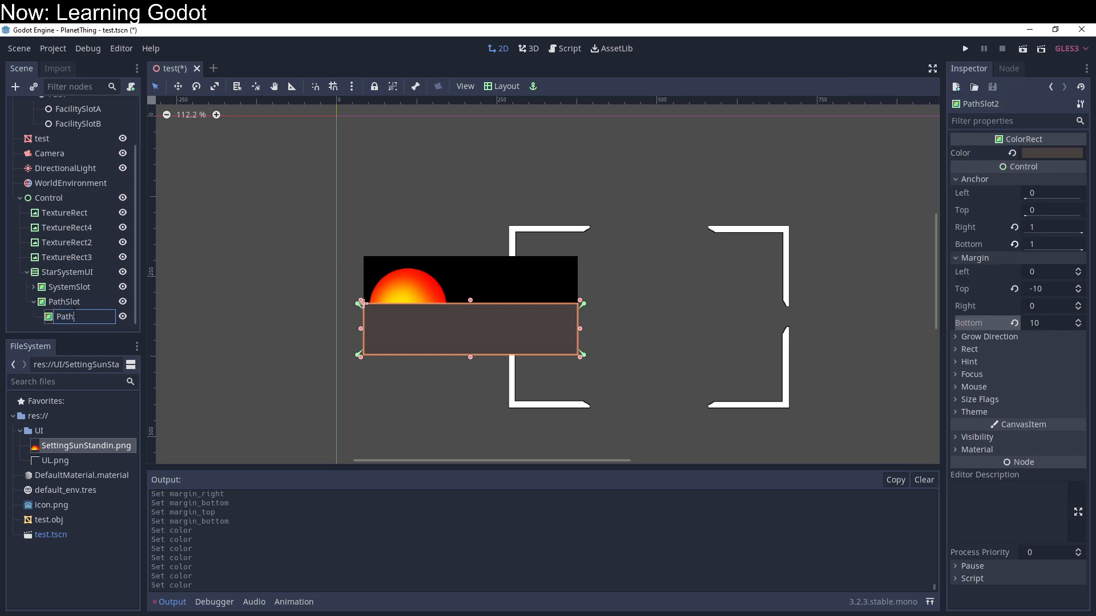
pyautogui.press('Return')
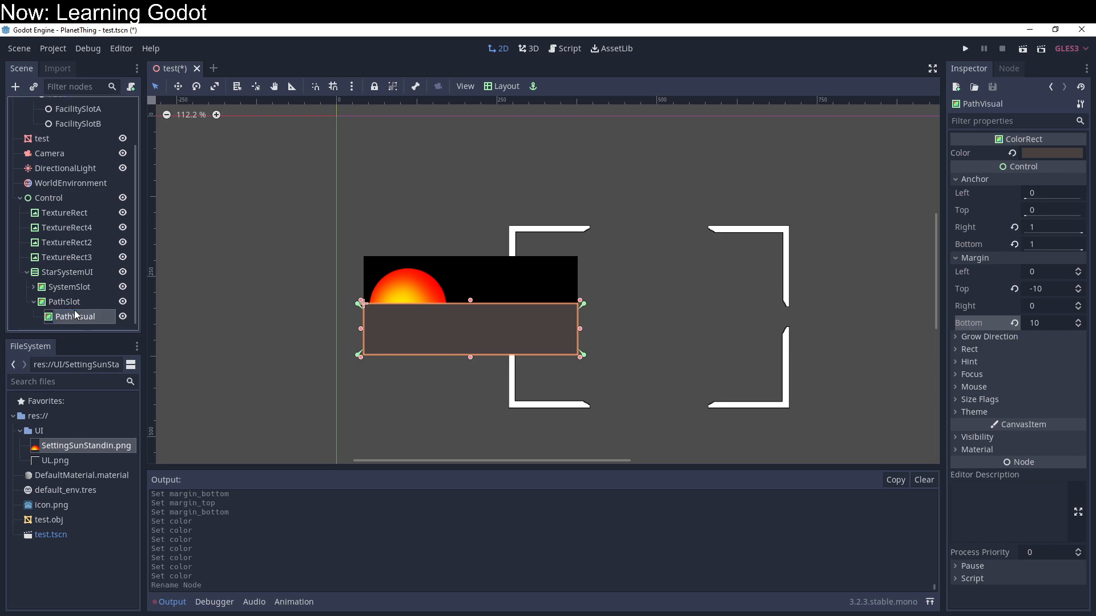
pyautogui.click(76, 303)
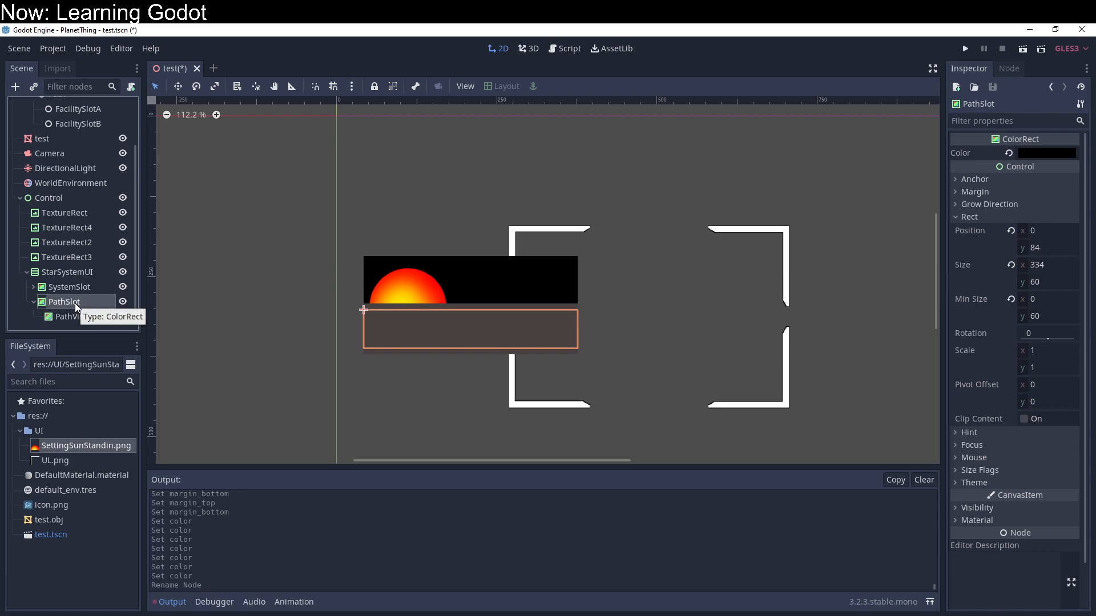
pyautogui.click(78, 317)
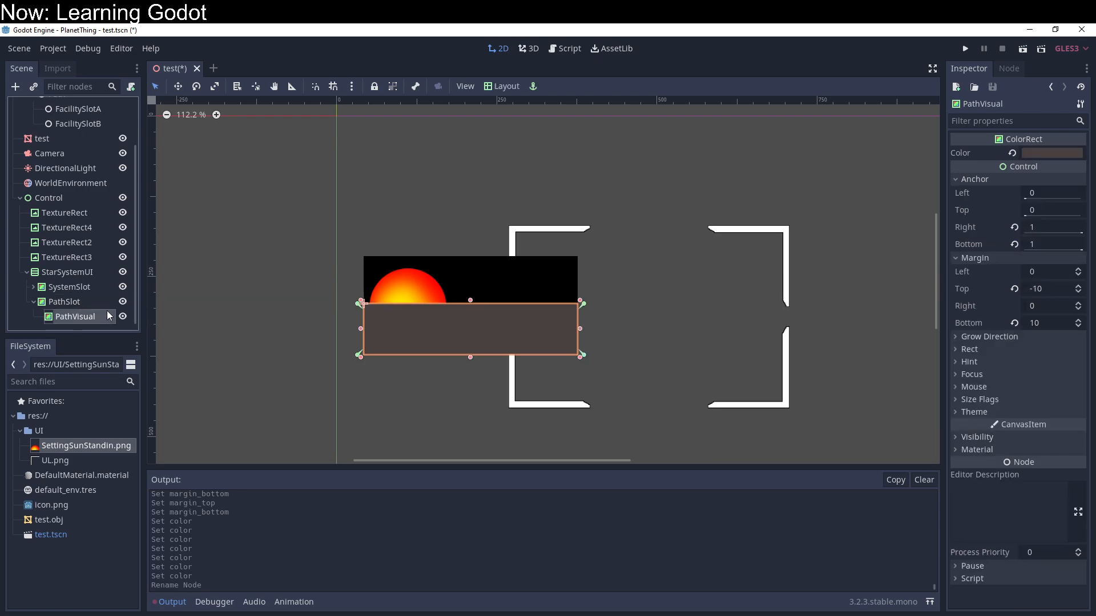
pyautogui.doubleClick(87, 319)
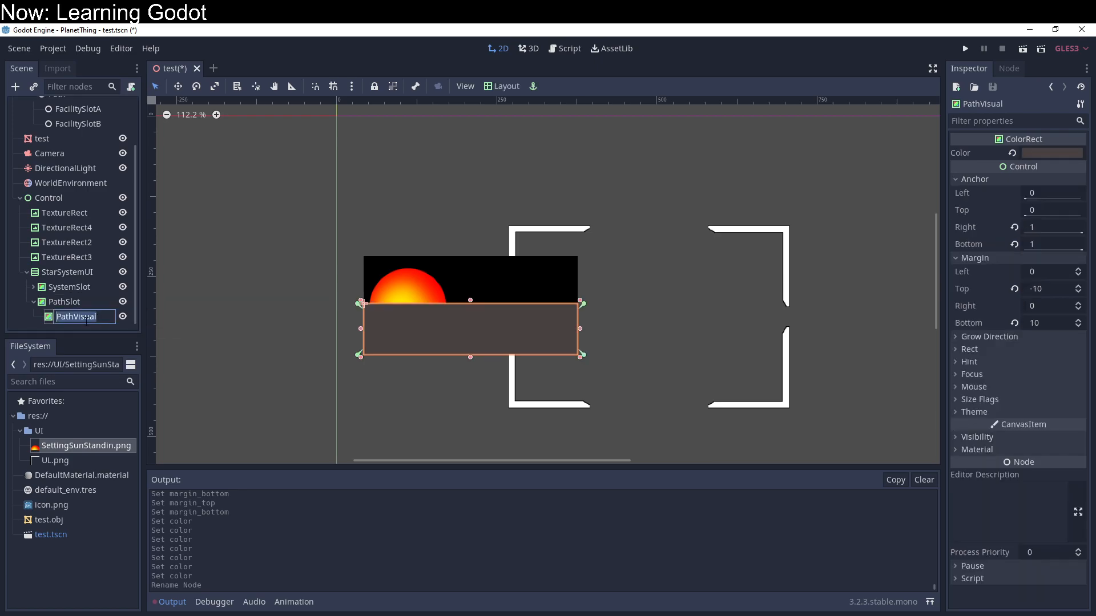
pyautogui.click(45, 320)
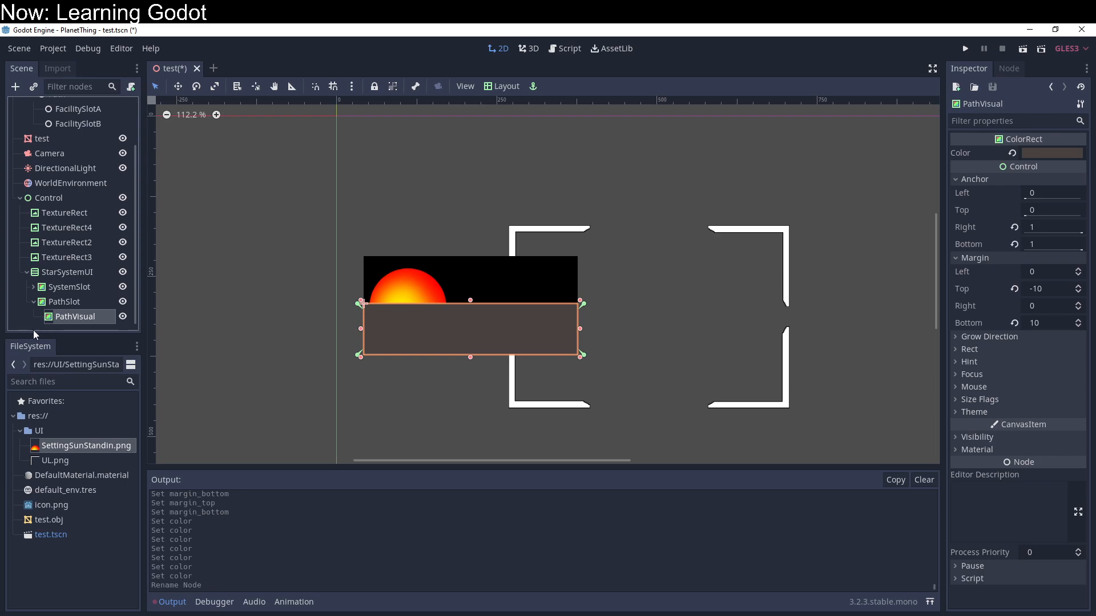
# Step: Duplicate PathVisual within PathSlot and rename the copy FacilityAVisual
pyautogui.hotkey('ctrl', 'd')
pyautogui.doubleClick(87, 318)
pyautogui.write('Facil')
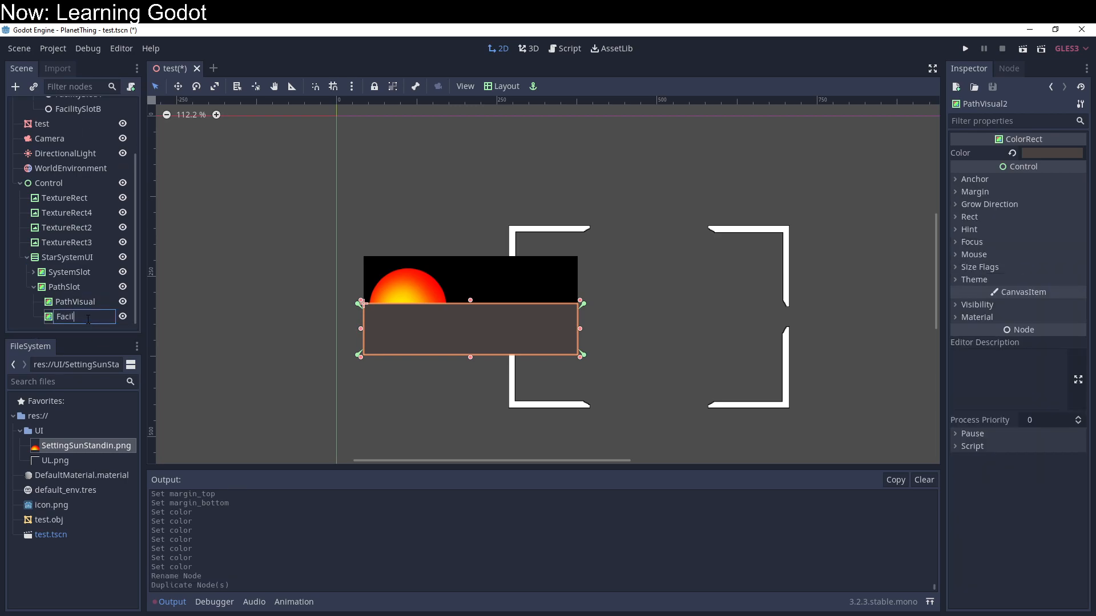
pyautogui.write('ityAVisual')
pyautogui.press('Return')
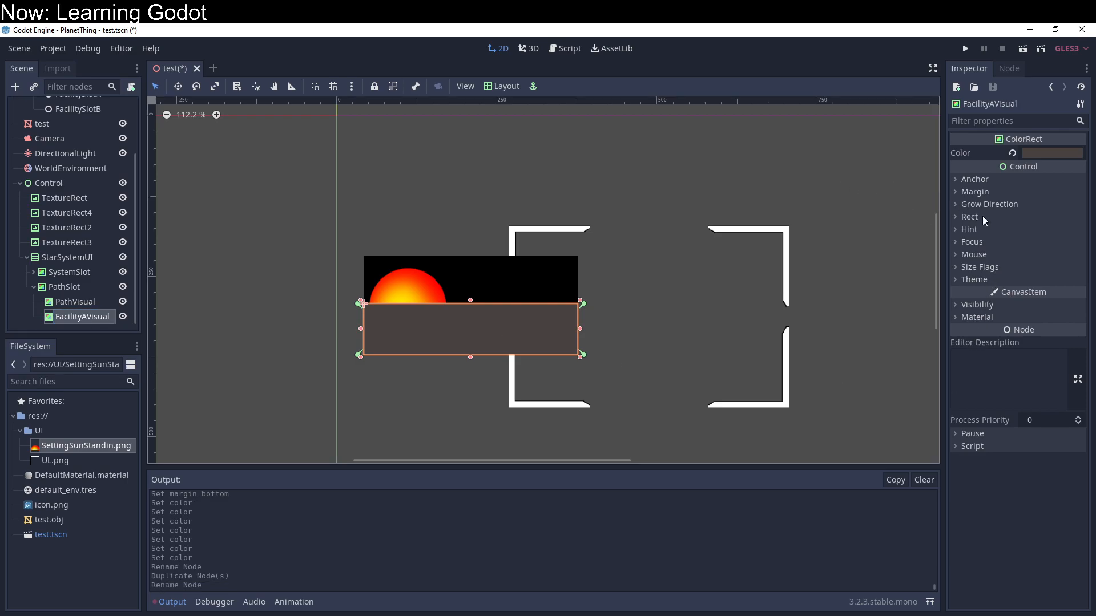
# Step: Set the left and right anchors of FacilityAVisual to 0
pyautogui.click(992, 183)
pyautogui.moveTo(1041, 228)
pyautogui.mouseDown()
pyautogui.moveTo(970, 228)
pyautogui.moveTo(1039, 228)
pyautogui.mouseUp()
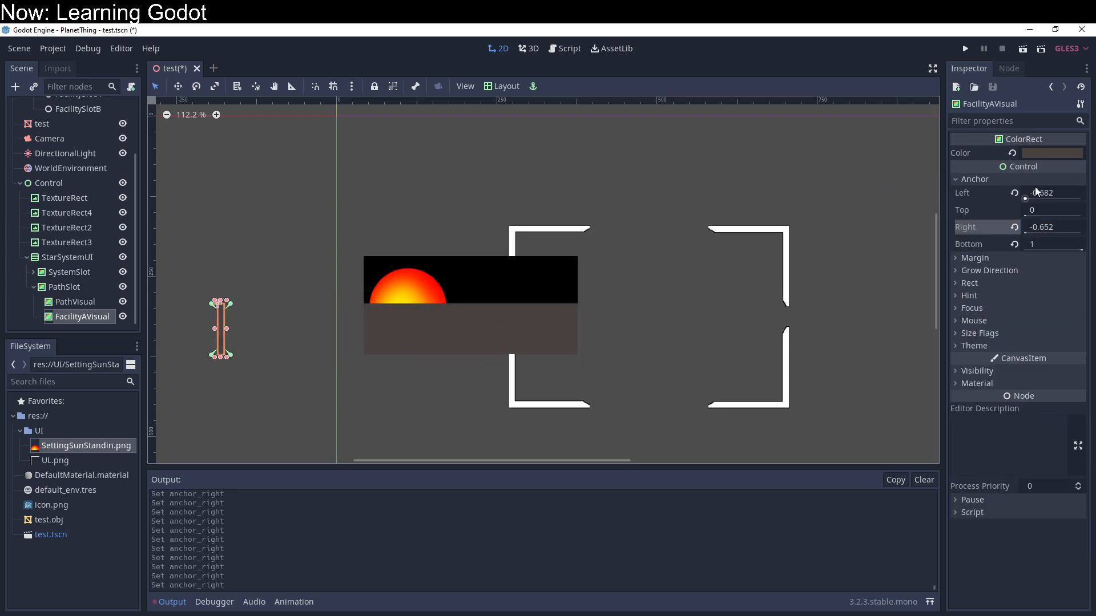
pyautogui.click(1039, 193)
pyautogui.write('0')
pyautogui.press('Tab')
pyautogui.press('Tab')
pyautogui.write('0')
pyautogui.press('Return')
# Step: Set FacilityAVisual's margins to 10 for top, 20 for bottom and 150 for right
pyautogui.click(1002, 260)
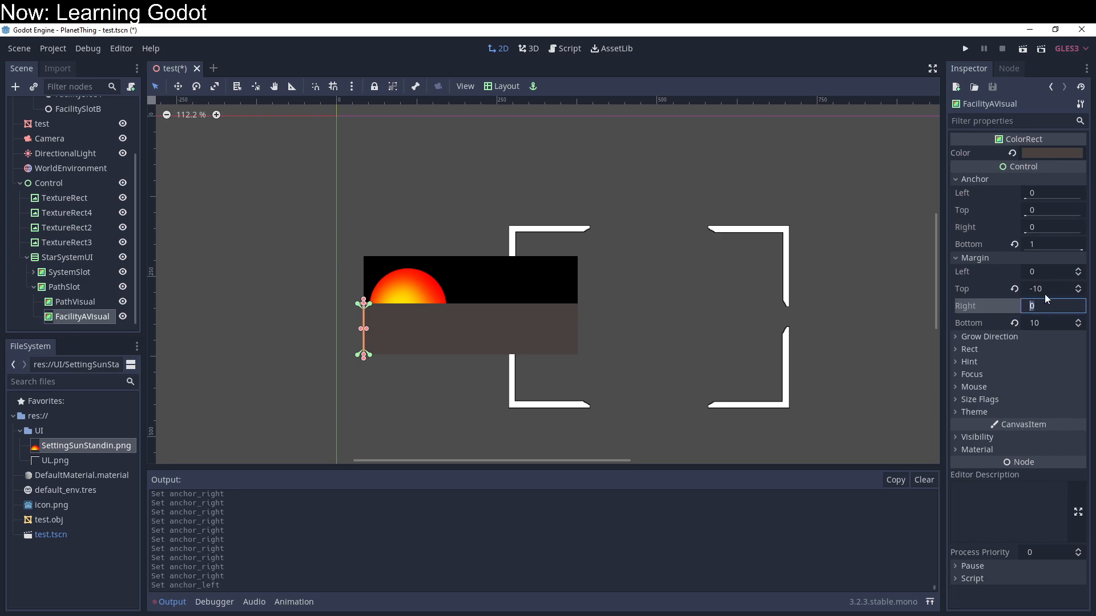
pyautogui.moveTo(1044, 294); pyautogui.dragTo(1018, 293)
pyautogui.write('10')
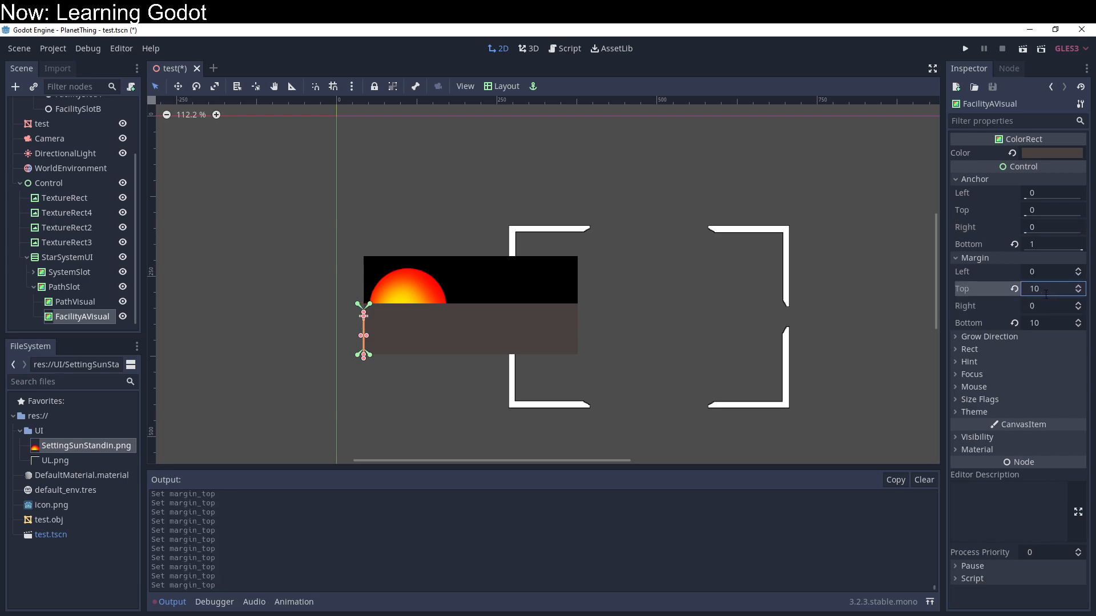
pyautogui.press('Tab')
pyautogui.press('Tab')
pyautogui.write('20')
pyautogui.press('Return')
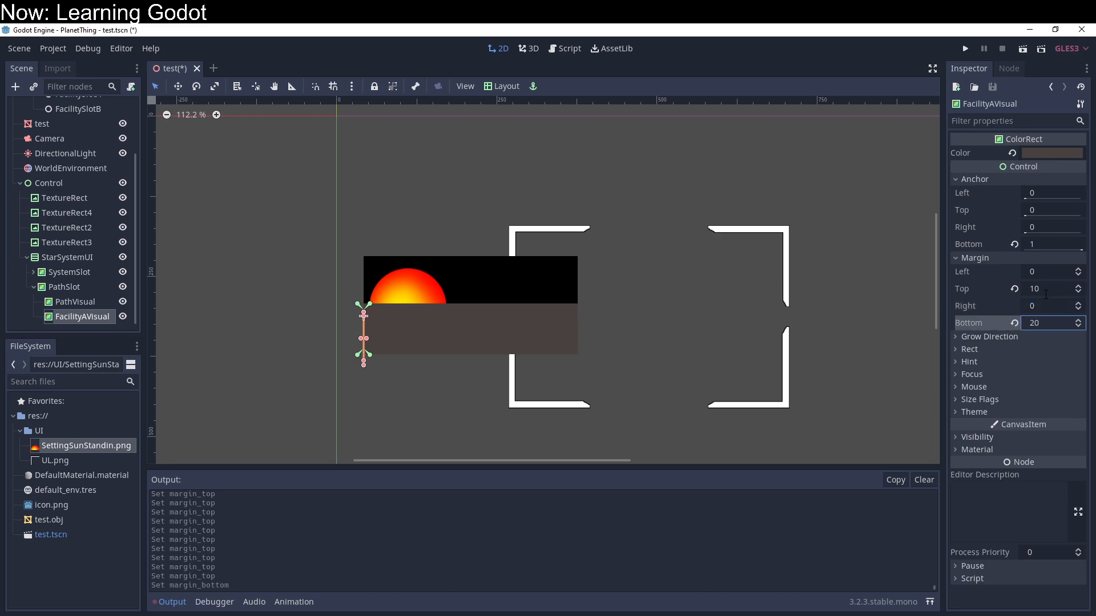
pyautogui.click(1032, 305)
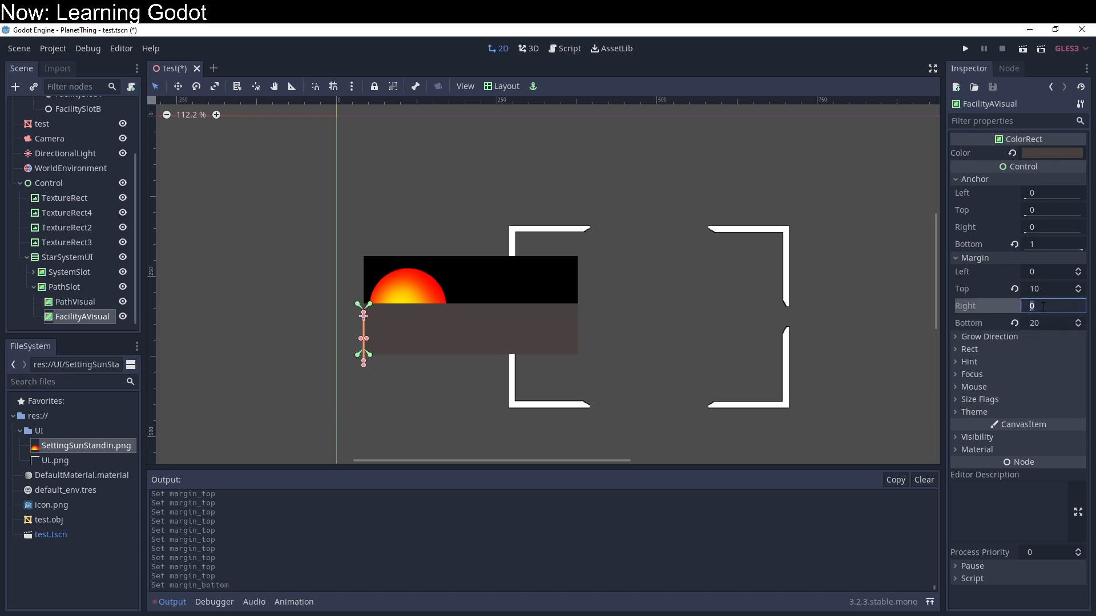
pyautogui.write('150')
pyautogui.press('Return')
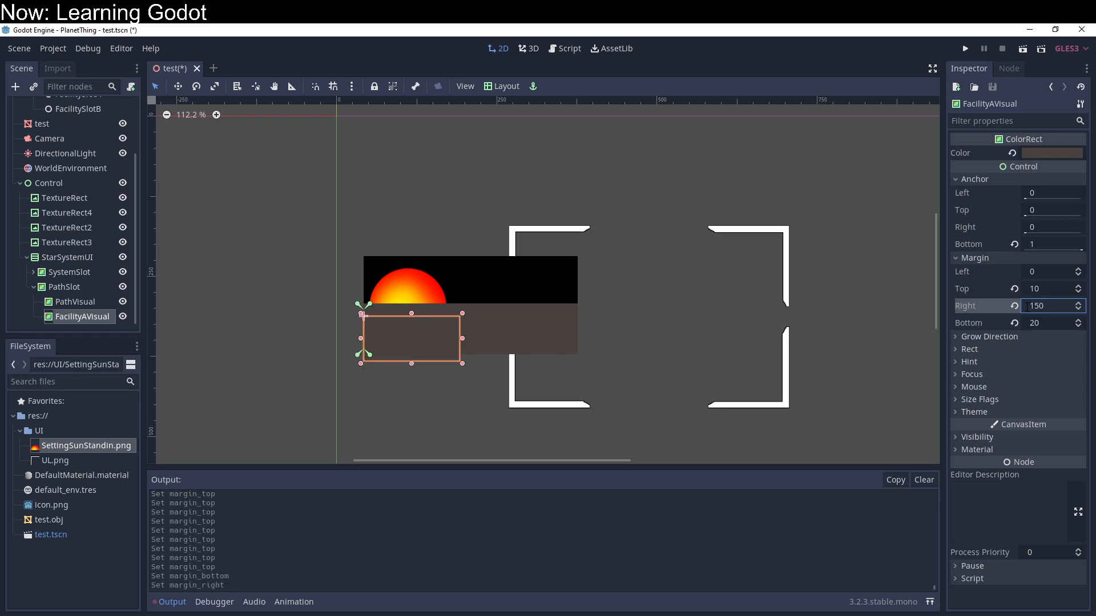
# Step: Recolor FacilityAVisual to a light pinkish grey (about a69999)
pyautogui.click(1069, 151)
pyautogui.click(868, 92)
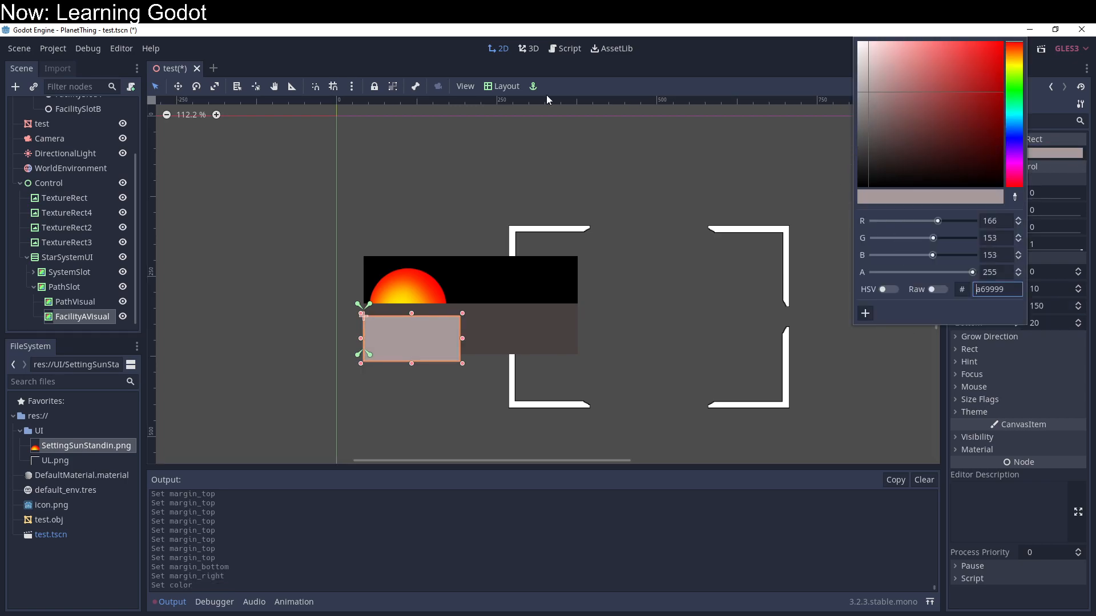
pyautogui.click(396, 56)
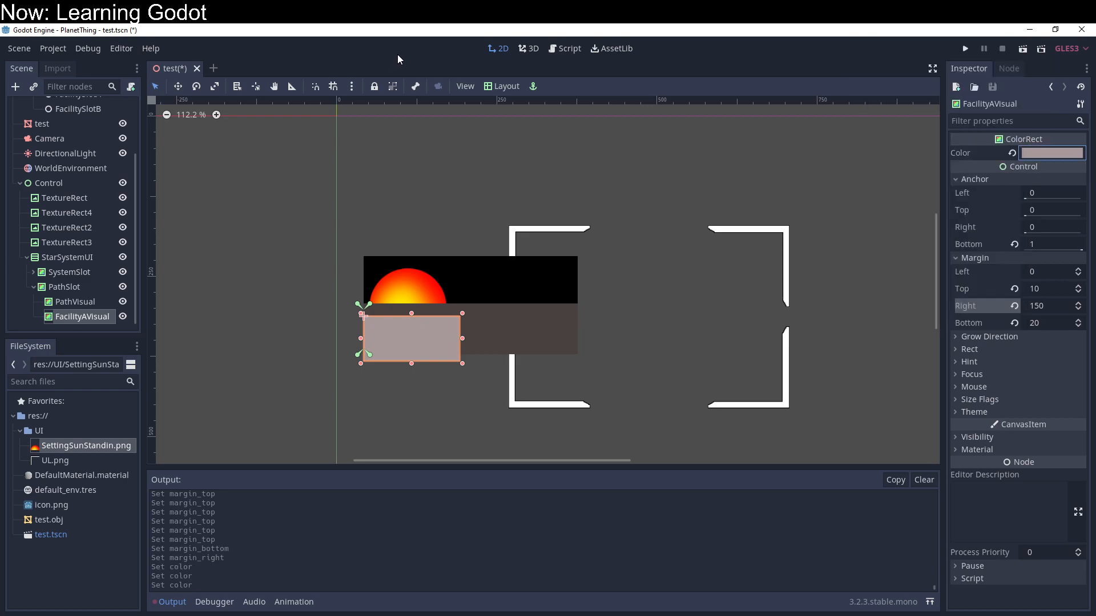
# Step: Duplicate FacilityAVisual within PathSlot and rename the copy FacilityBVisual
pyautogui.doubleClick(67, 317)
pyautogui.press('Escape')
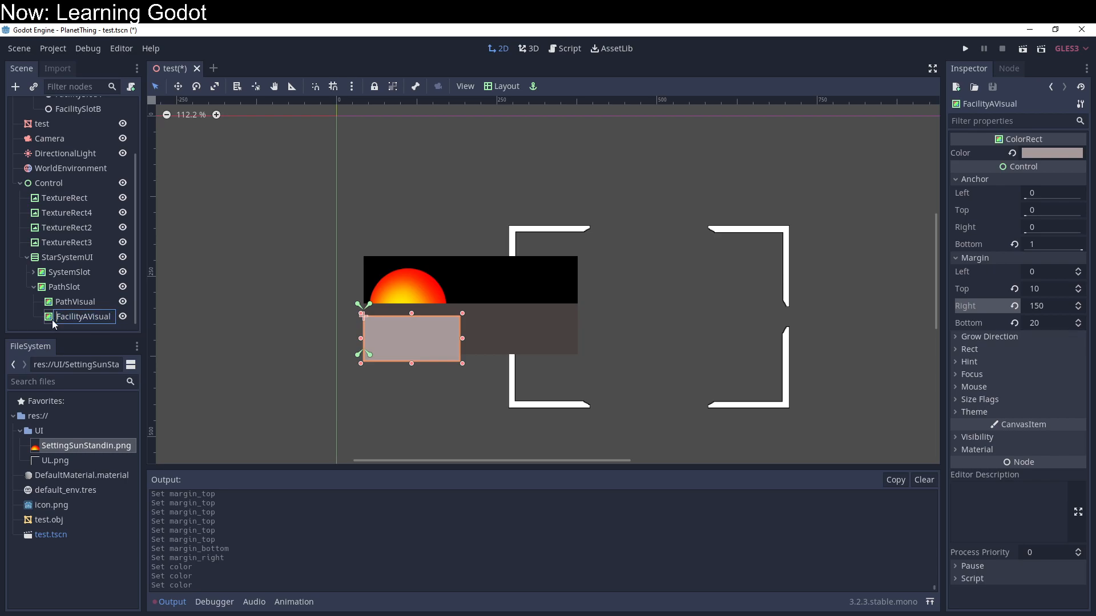
pyautogui.hotkey('ctrl', 'd')
pyautogui.doubleClick(63, 316)
pyautogui.click(84, 317)
pyautogui.press('BackSpace')
pyautogui.write('B')
pyautogui.press('End')
pyautogui.press('BackSpace')
pyautogui.press('Return')
# Step: Set FacilityBVisual's left anchor to 1 so it is anchored to PathSlot's right edge
pyautogui.click(994, 183)
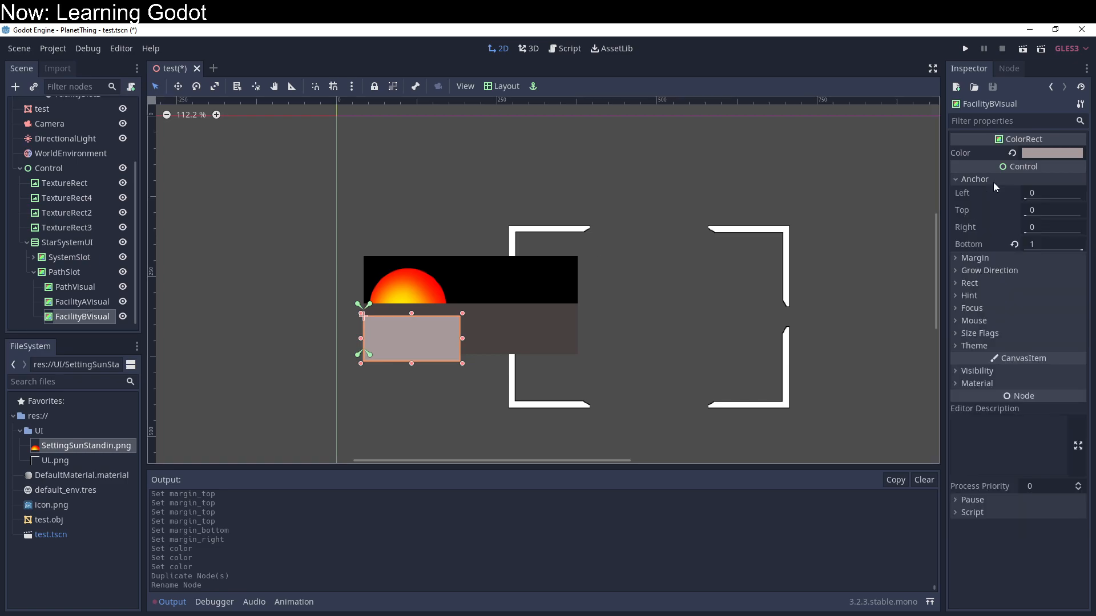
pyautogui.click(1055, 197)
pyautogui.write('1')
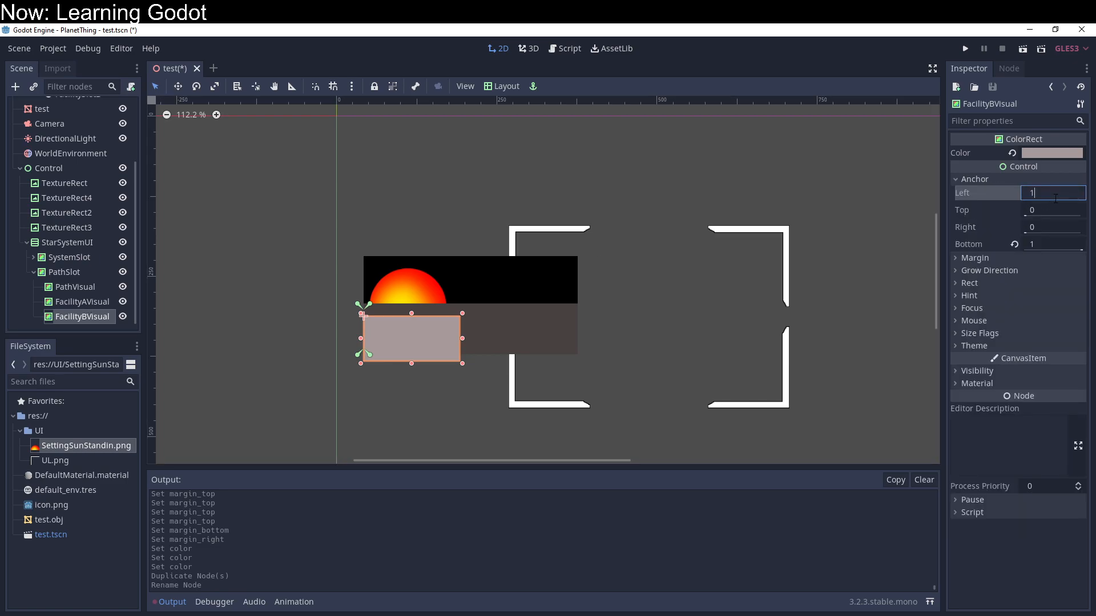
pyautogui.press('Return')
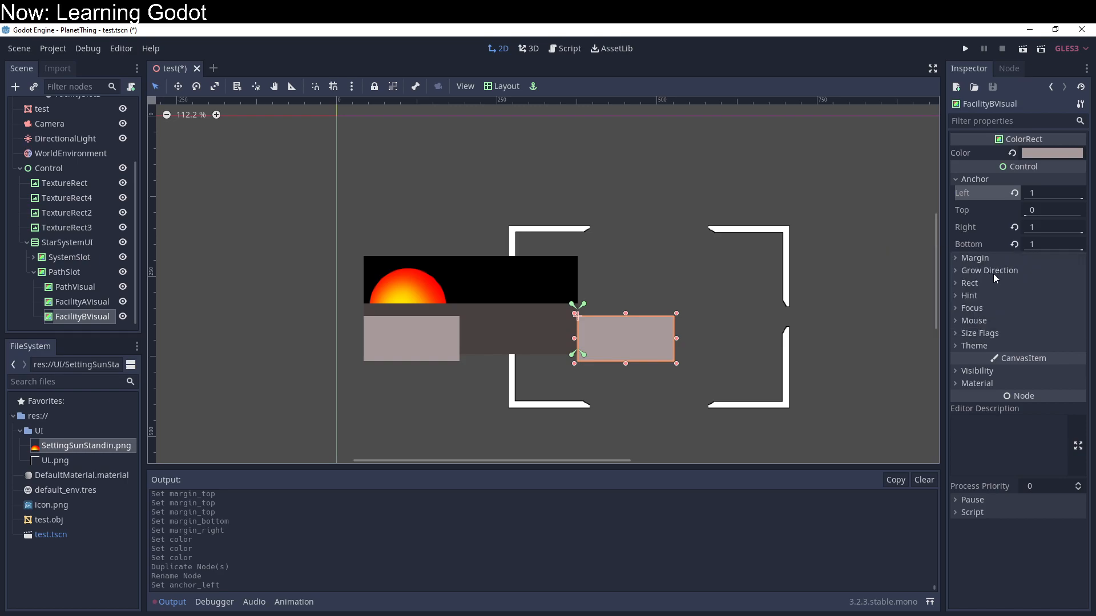
# Step: Set FacilityBVisual's left margin to -150 and its right margin to 0
pyautogui.click(994, 258)
pyautogui.click(1041, 271)
pyautogui.write('-150')
pyautogui.press('Return')
pyautogui.write('0')
pyautogui.press('Return')
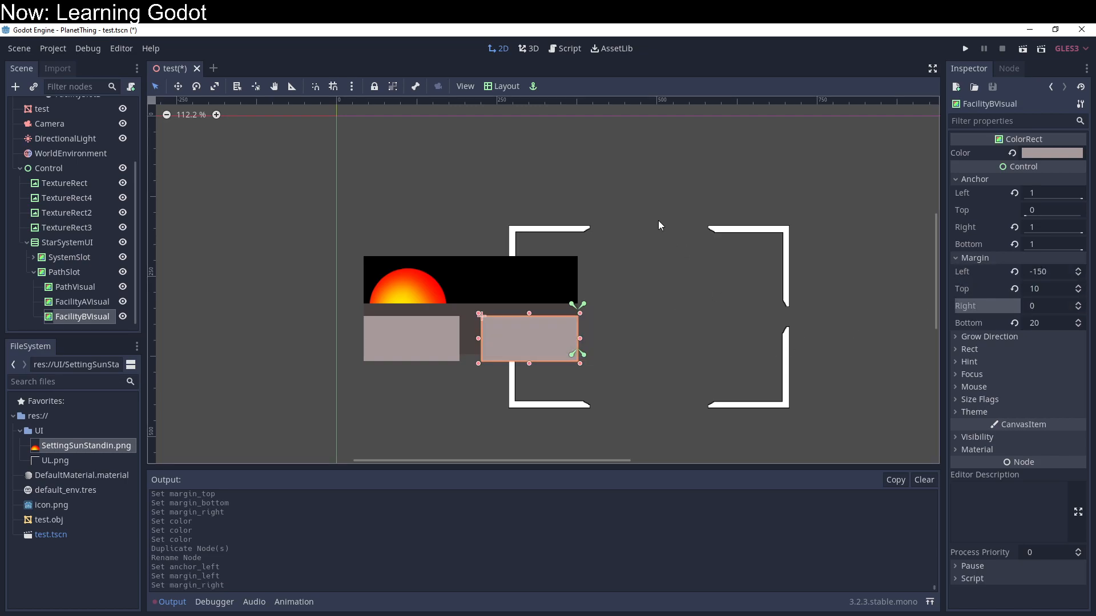
# Step: Duplicate PathSlot with its visuals four times inside StarSystemUI to make five path rows
pyautogui.click(626, 197)
pyautogui.click(78, 273)
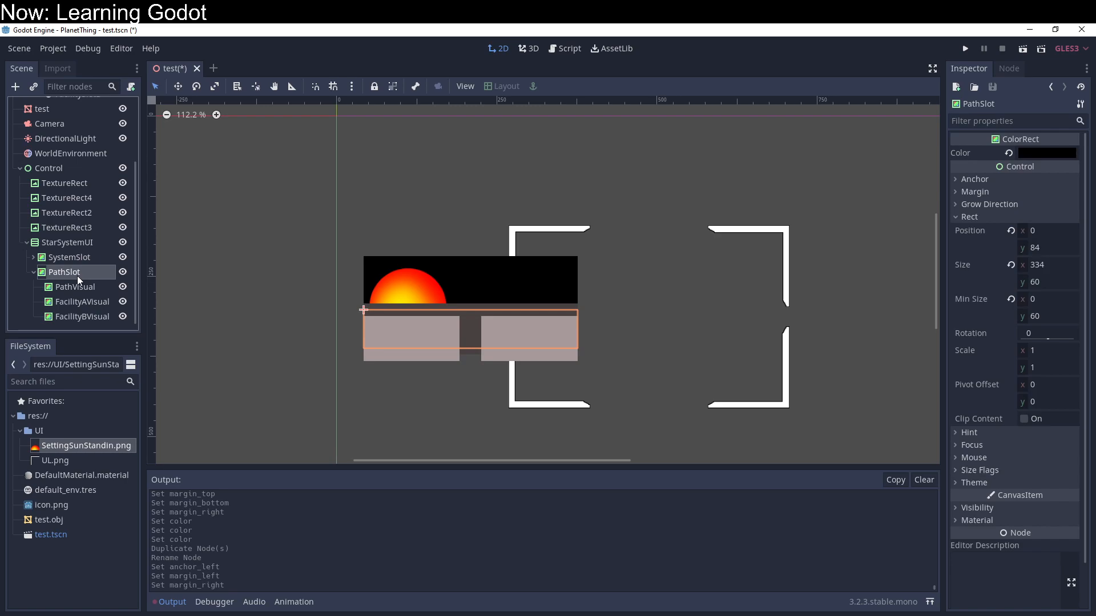
pyautogui.scroll(-2, 306, 359)
pyautogui.hotkey('ctrl', 'd')
pyautogui.hotkey('ctrl', 'd')
pyautogui.hotkey('ctrl', 'd')
pyautogui.hotkey('ctrl', 'd')
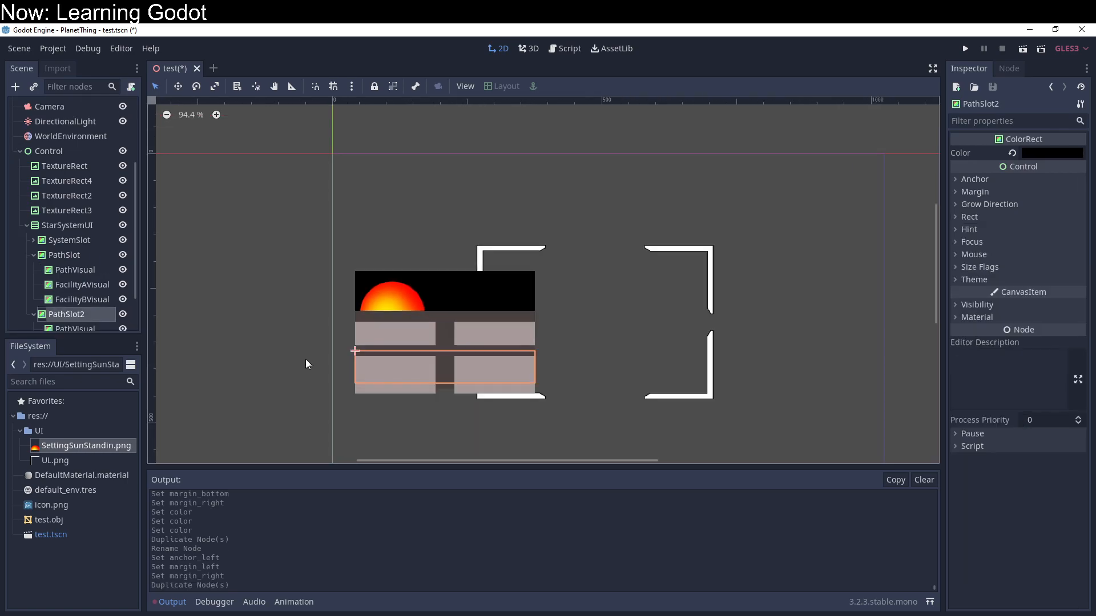
pyautogui.scroll(-1, 305, 364)
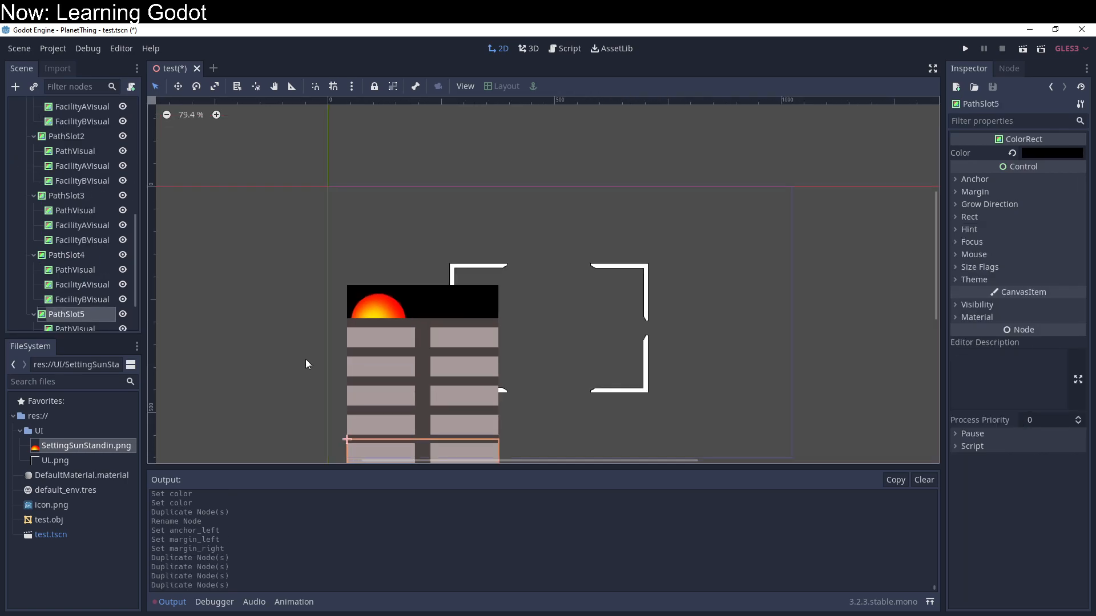
pyautogui.moveTo(832, 377); pyautogui.dragTo(842, 279, button='middle')
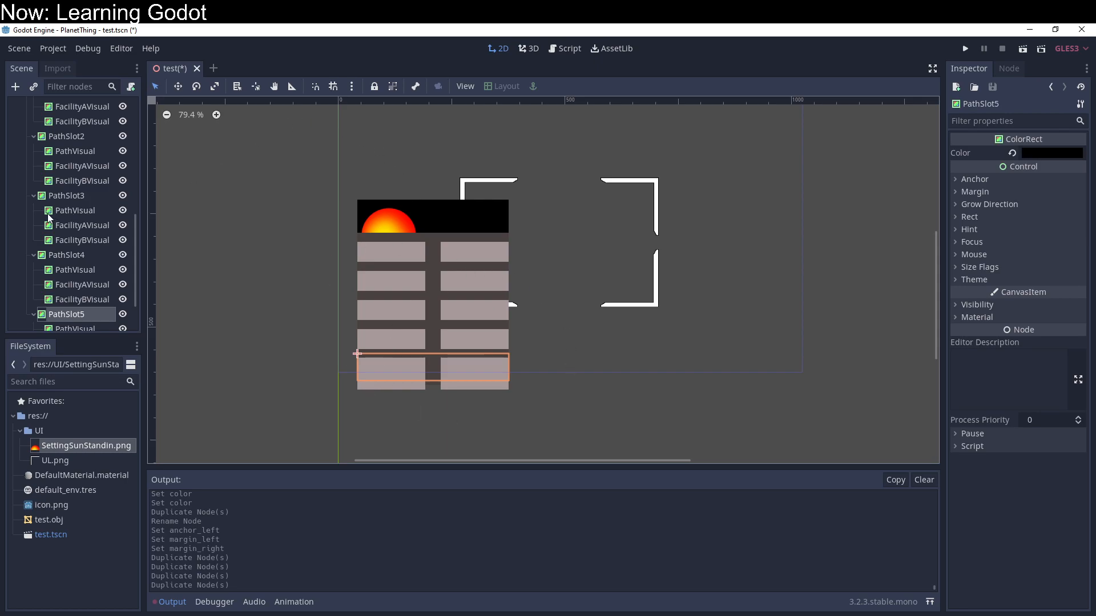
pyautogui.scroll(4, 52, 214)
pyautogui.click(72, 161)
pyautogui.moveTo(440, 227); pyautogui.dragTo(426, 183)
pyautogui.hotkey('ctrl', 'z')
# Step: Group StarSystemUI with its children and place the container at about (-255, -108), sized 340 by 400
pyautogui.click(86, 163)
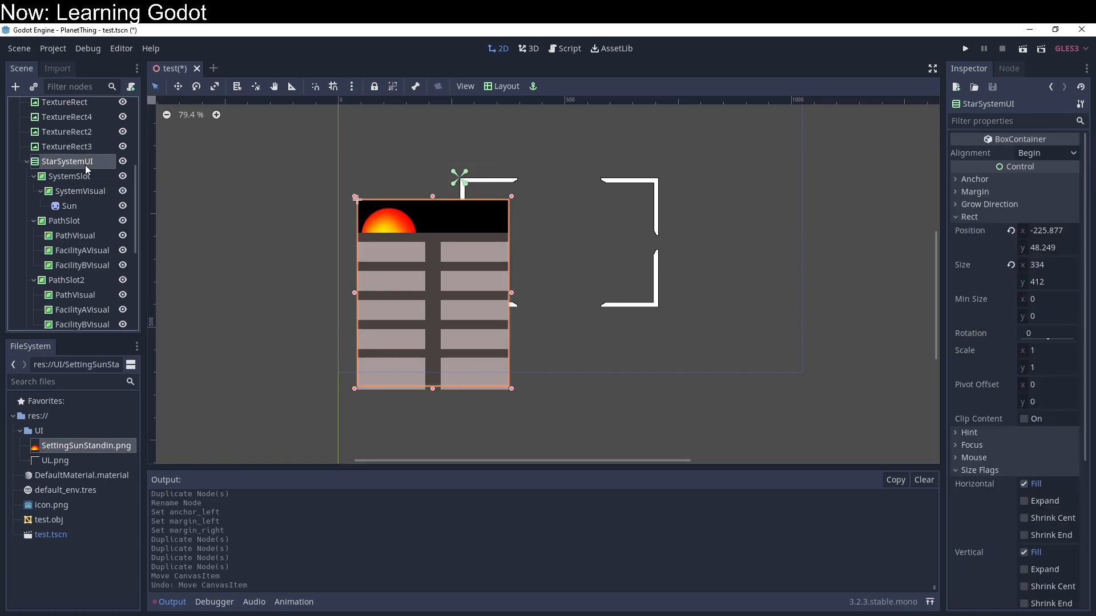
pyautogui.click(393, 90)
pyautogui.moveTo(432, 229); pyautogui.dragTo(422, 181)
pyautogui.moveTo(570, 375); pyautogui.dragTo(509, 384, button='middle')
pyautogui.moveTo(443, 358)
pyautogui.mouseDown()
pyautogui.moveTo(464, 379)
pyautogui.moveTo(556, 368)
pyautogui.moveTo(435, 371)
pyautogui.moveTo(482, 388)
pyautogui.moveTo(482, 362)
pyautogui.moveTo(548, 358)
pyautogui.moveTo(502, 332)
pyautogui.moveTo(446, 337)
pyautogui.mouseUp()
pyautogui.moveTo(361, 189); pyautogui.dragTo(362, 143)
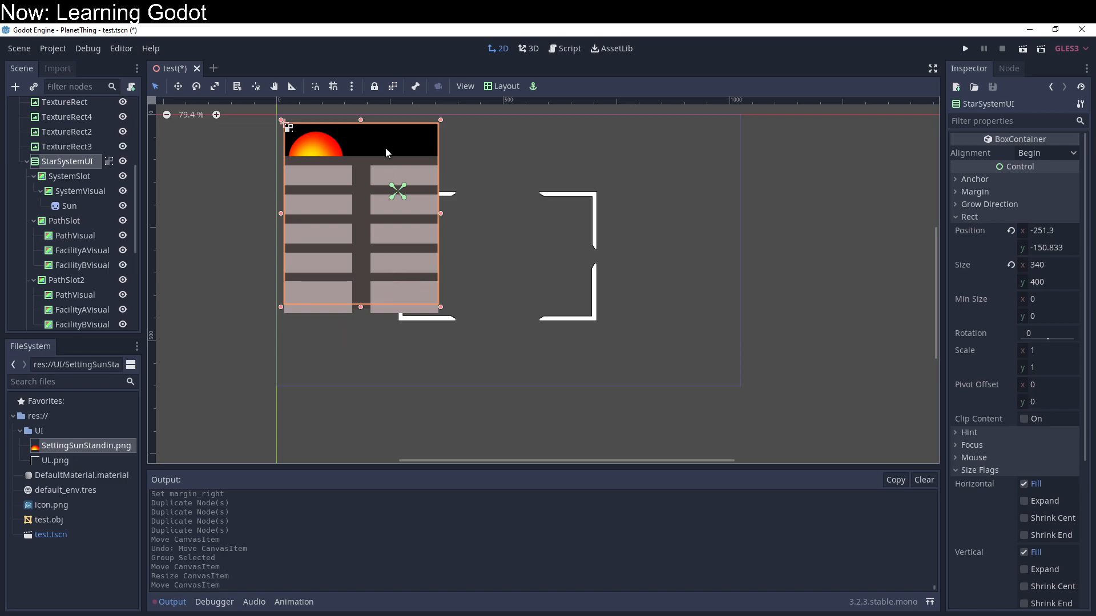
pyautogui.moveTo(386, 140); pyautogui.dragTo(385, 167)
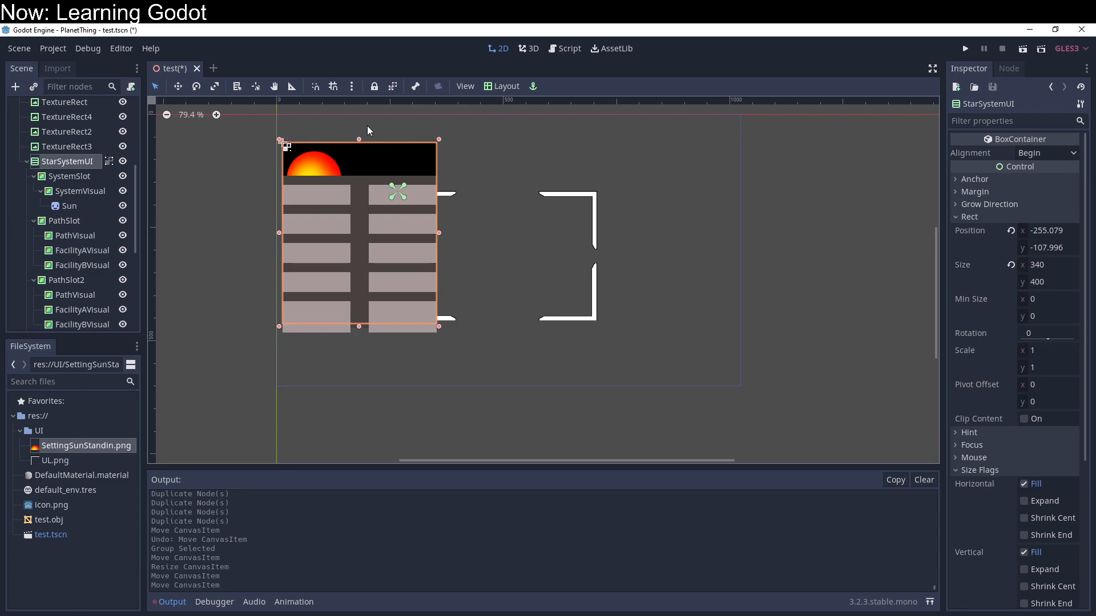
# Step: Set SystemSlot's height and minimum height both to 120
pyautogui.rightClick(73, 159)
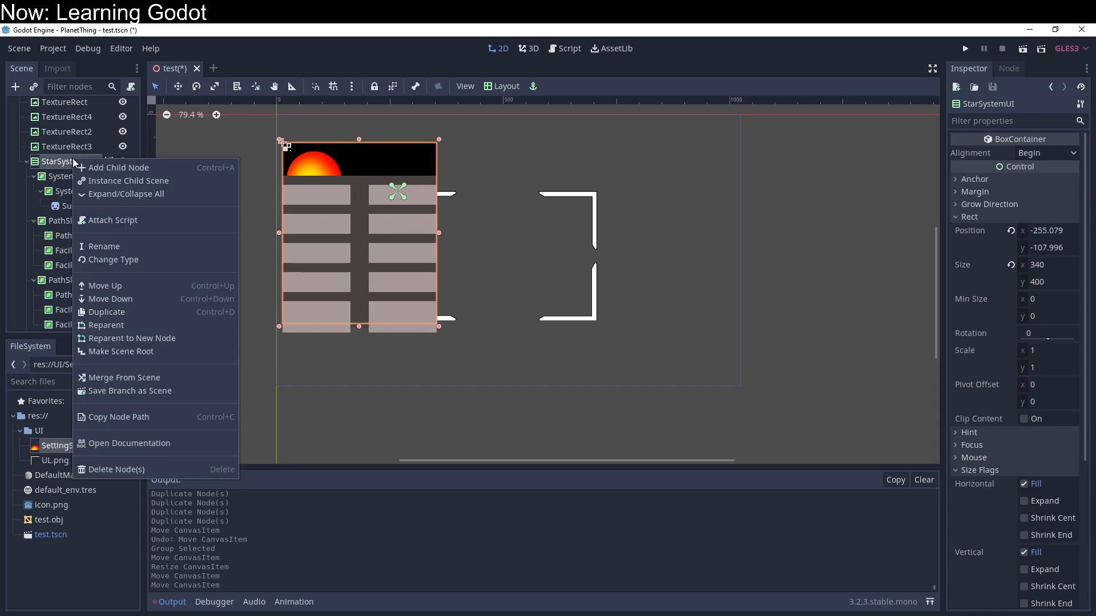
pyautogui.click(64, 175)
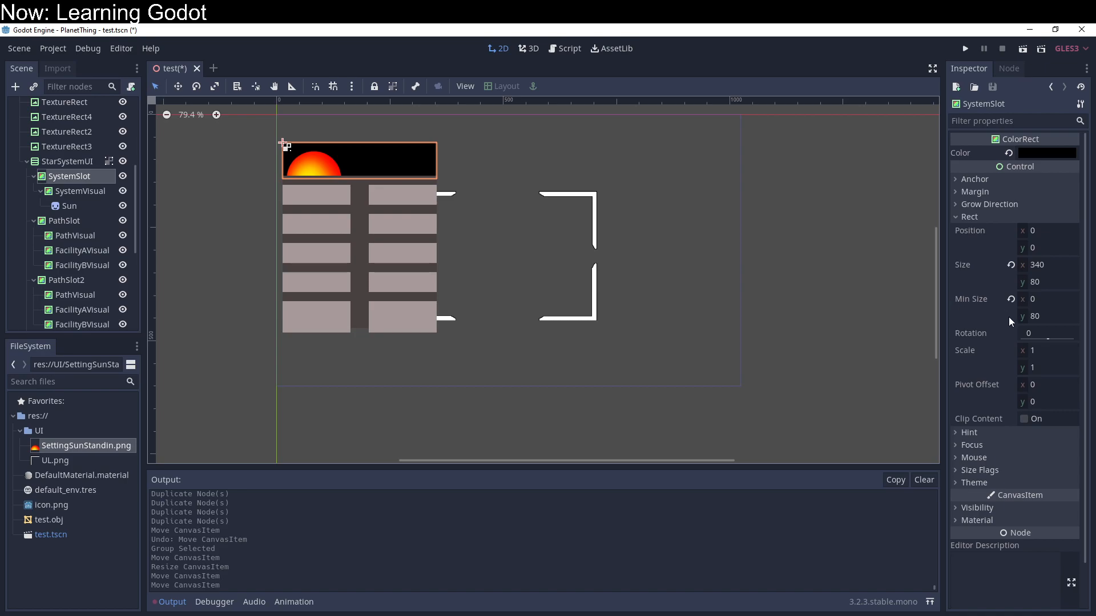
pyautogui.click(1066, 284)
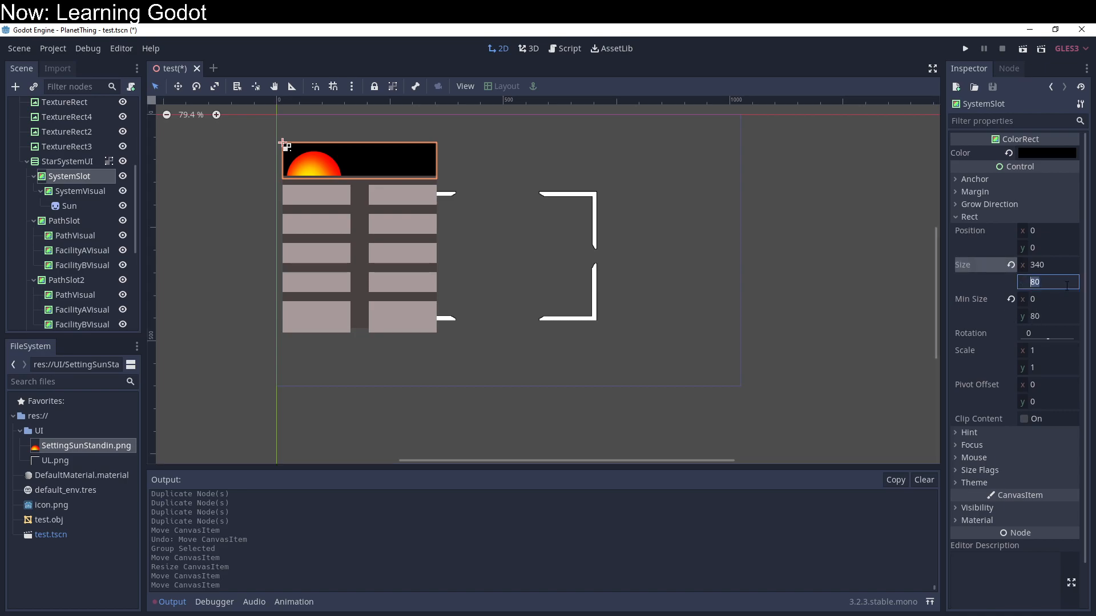
pyautogui.write('120')
pyautogui.press('Return')
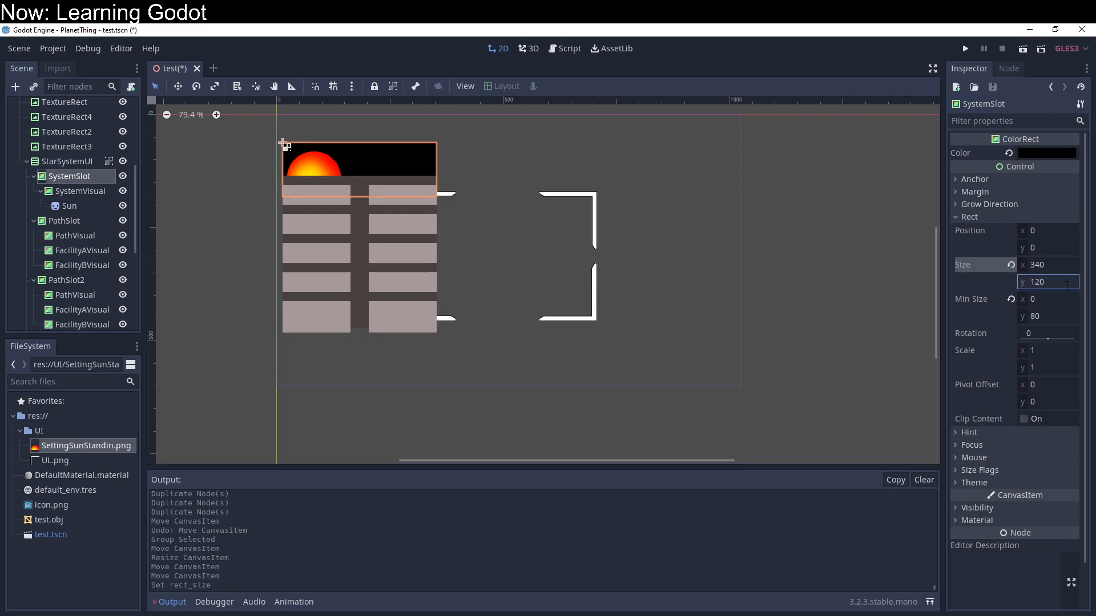
pyautogui.click(1066, 316)
pyautogui.write('120')
pyautogui.press('Return')
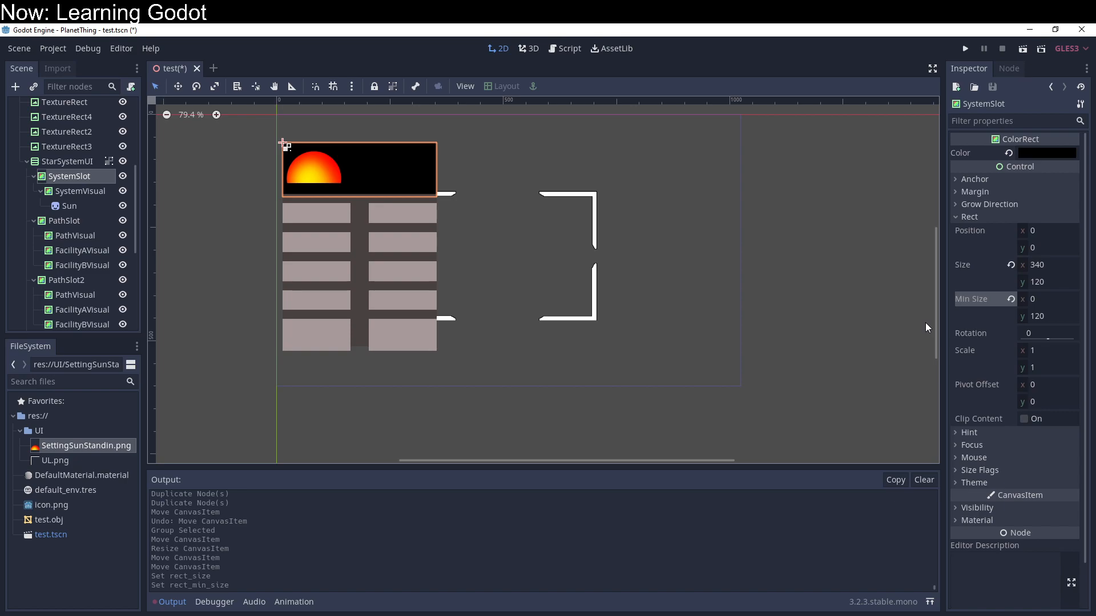
# Step: Ungroup StarSystemUI's children and move SystemVisual down to a top margin of 30 and a bottom margin of 50
pyautogui.click(67, 192)
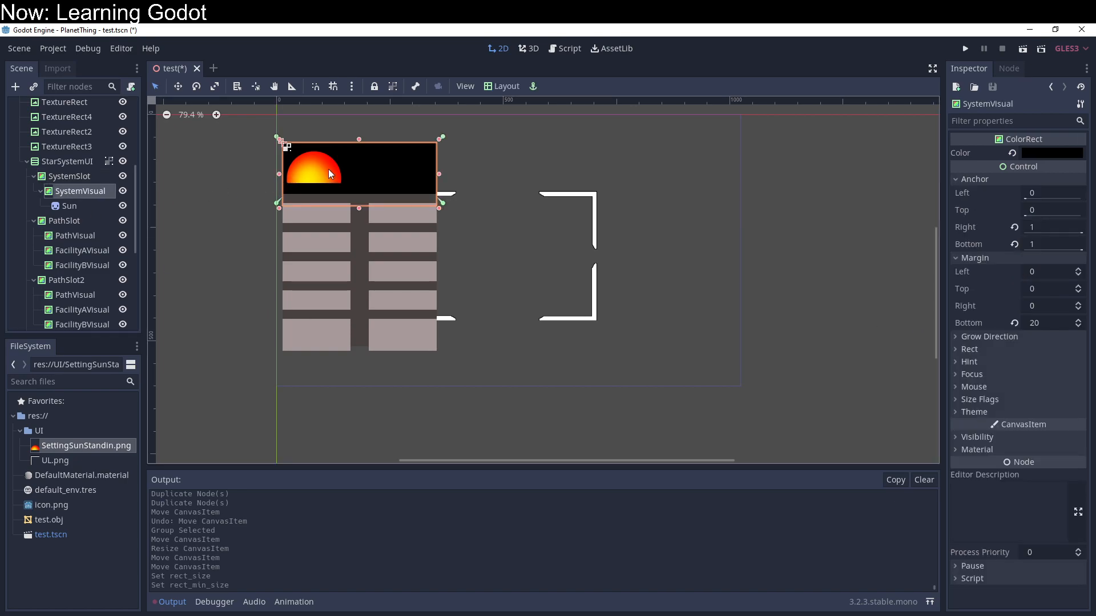
pyautogui.click(67, 162)
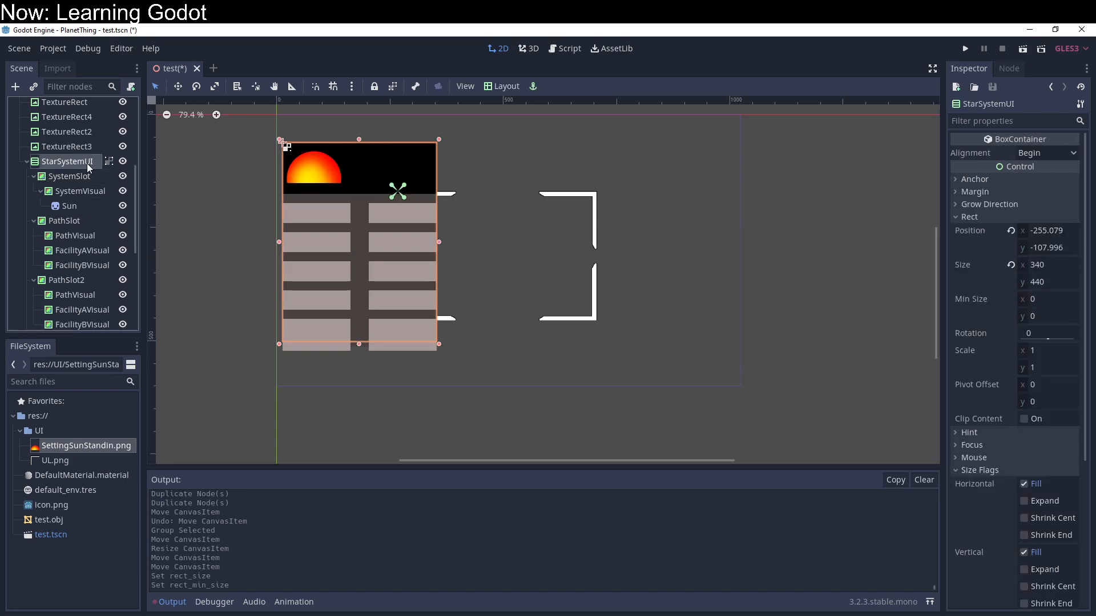
pyautogui.click(393, 86)
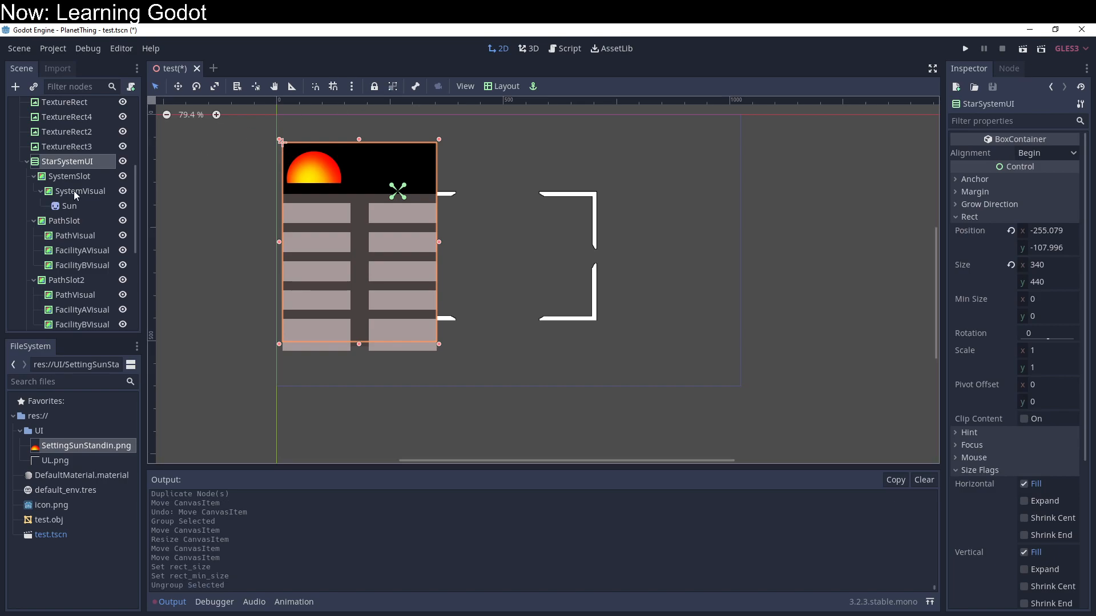
pyautogui.click(329, 193)
pyautogui.moveTo(347, 170); pyautogui.dragTo(352, 177)
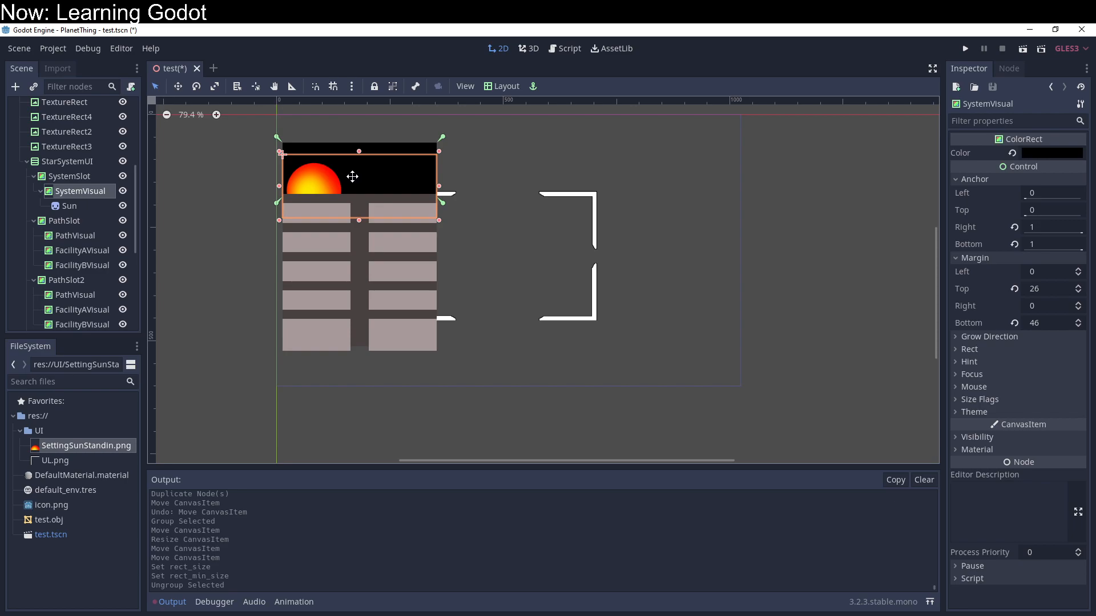
pyautogui.moveTo(352, 177); pyautogui.dragTo(352, 179)
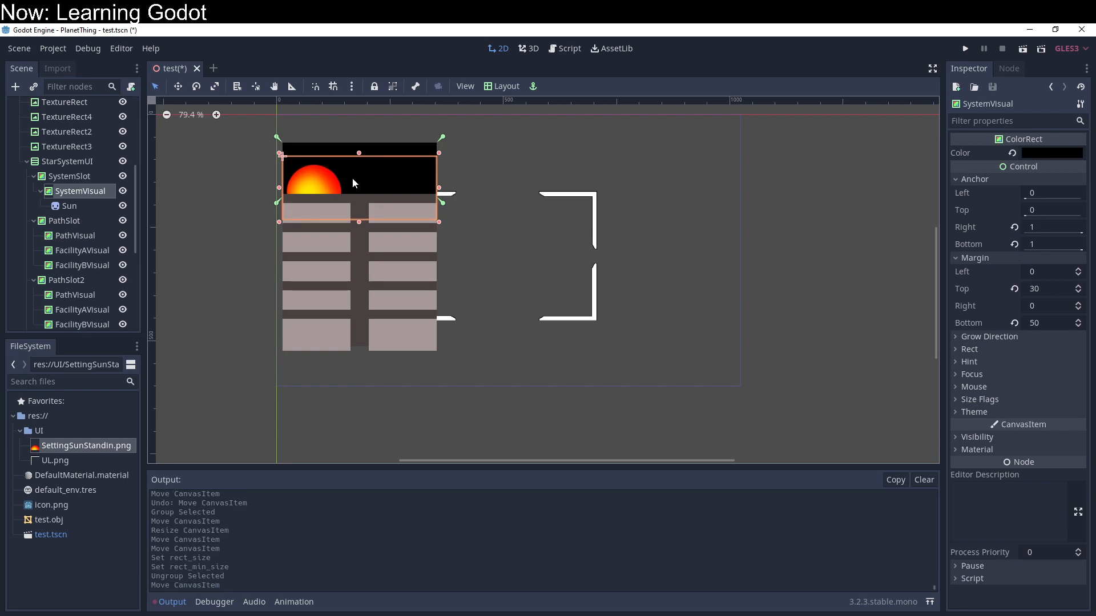
# Step: Add a RichTextLabel child to SystemSlot and stretch it to about 331 by 39 above the sun
pyautogui.click(87, 179)
pyautogui.rightClick(88, 180)
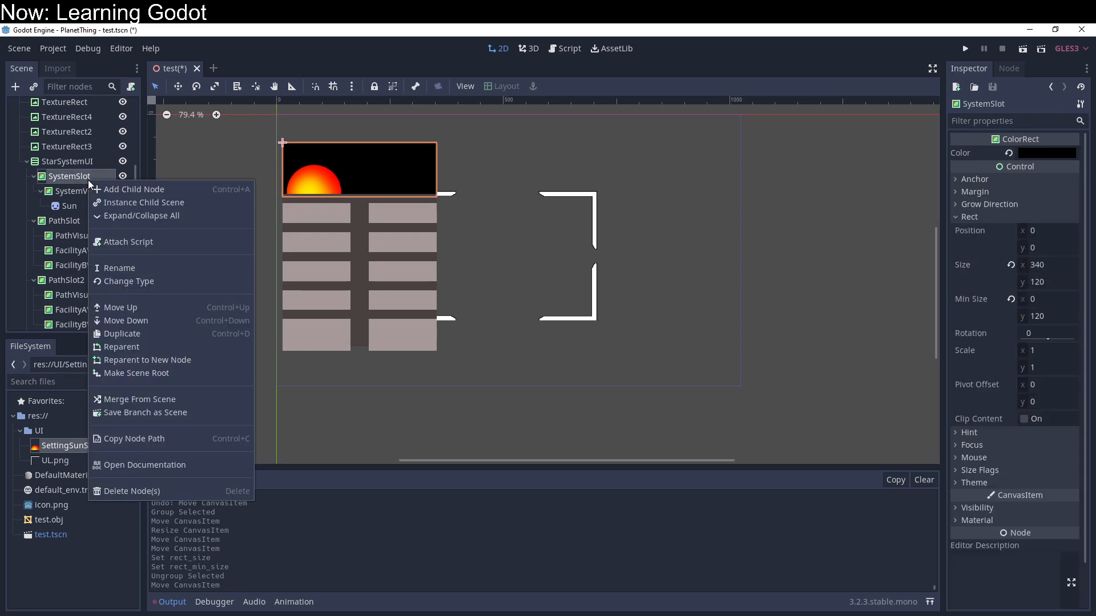
pyautogui.click(150, 190)
pyautogui.write('text')
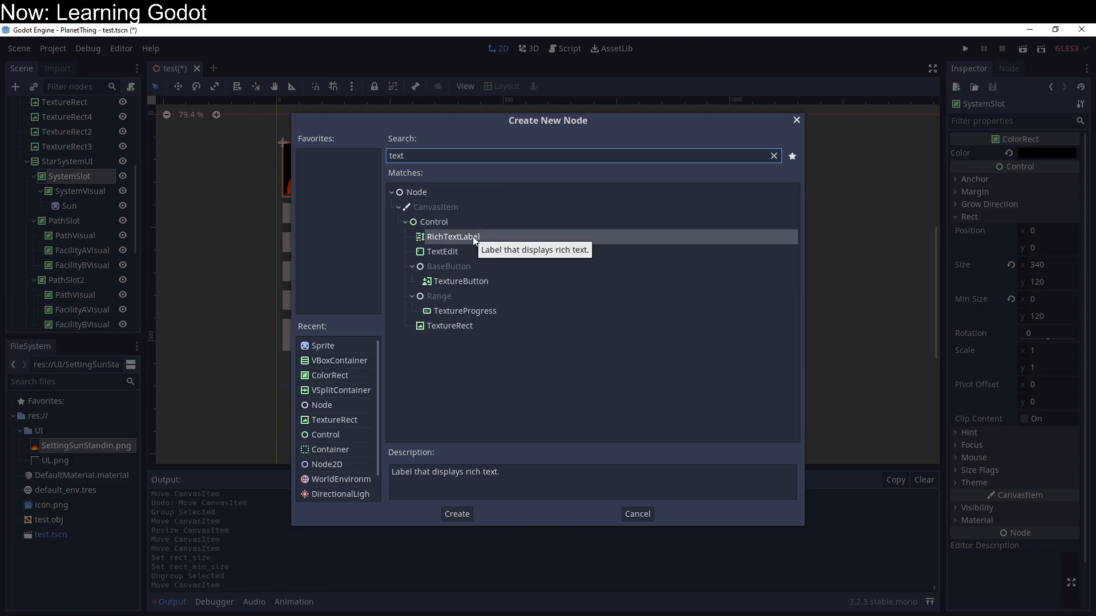
pyautogui.click(472, 237)
pyautogui.doubleClick(472, 236)
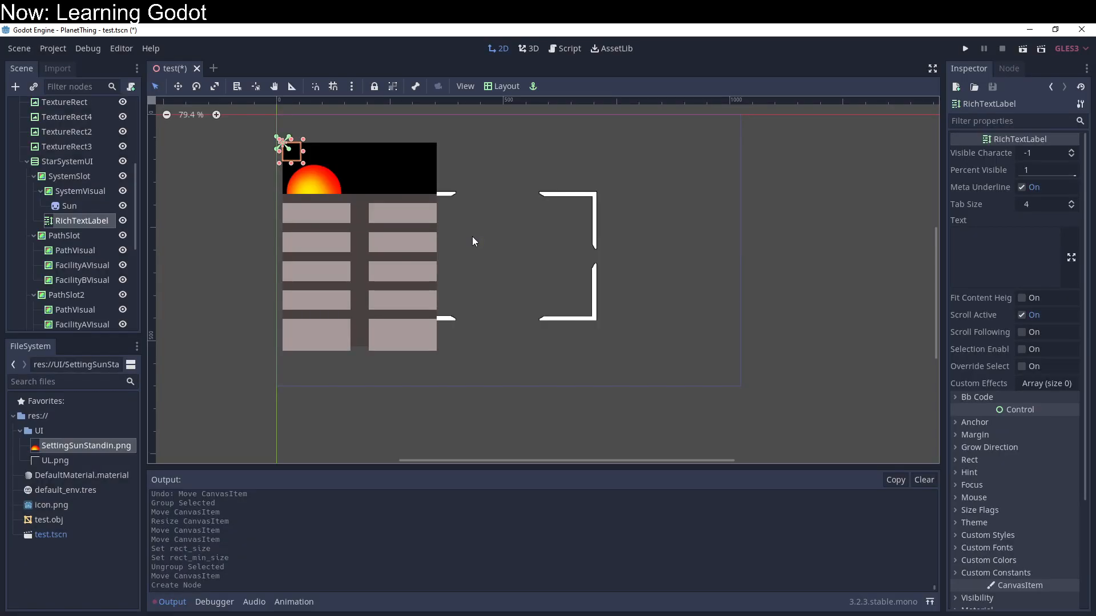
pyautogui.moveTo(303, 164); pyautogui.dragTo(435, 164)
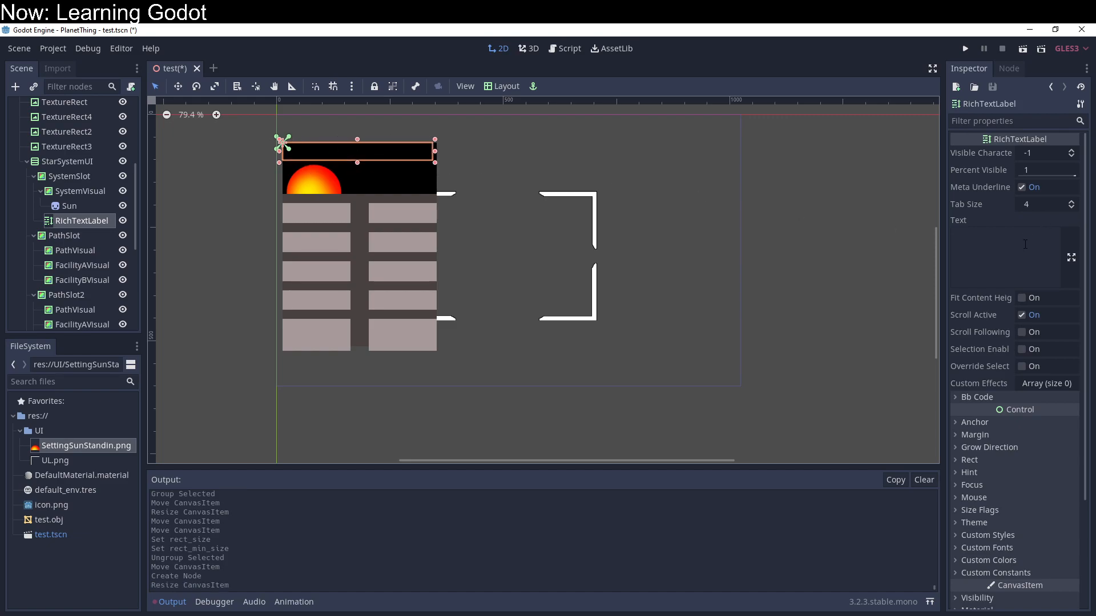
# Step: Set the RichTextLabel's right anchor to 1 and its right margin to 0
pyautogui.click(988, 435)
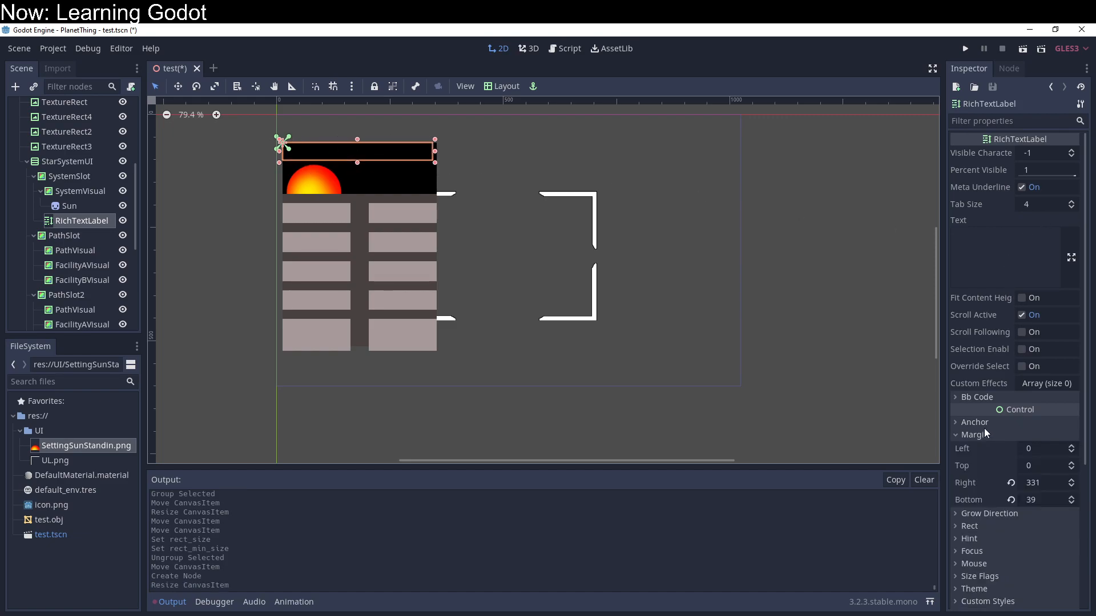
pyautogui.click(1017, 423)
pyautogui.click(1037, 471)
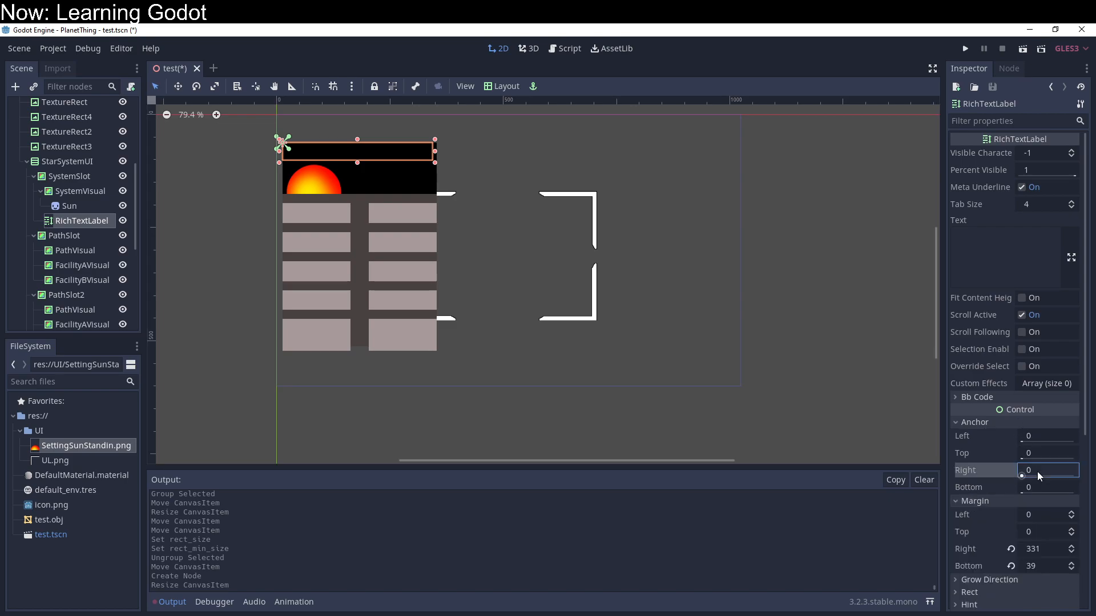
pyautogui.write('1')
pyautogui.press('Return')
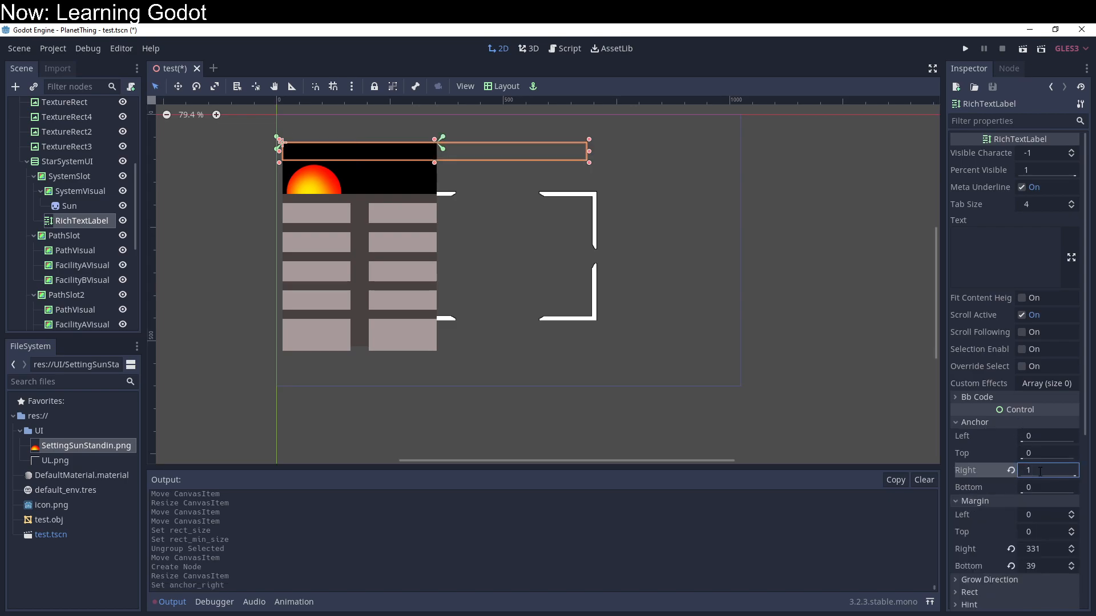
pyautogui.click(1040, 549)
pyautogui.write('0')
pyautogui.press('Return')
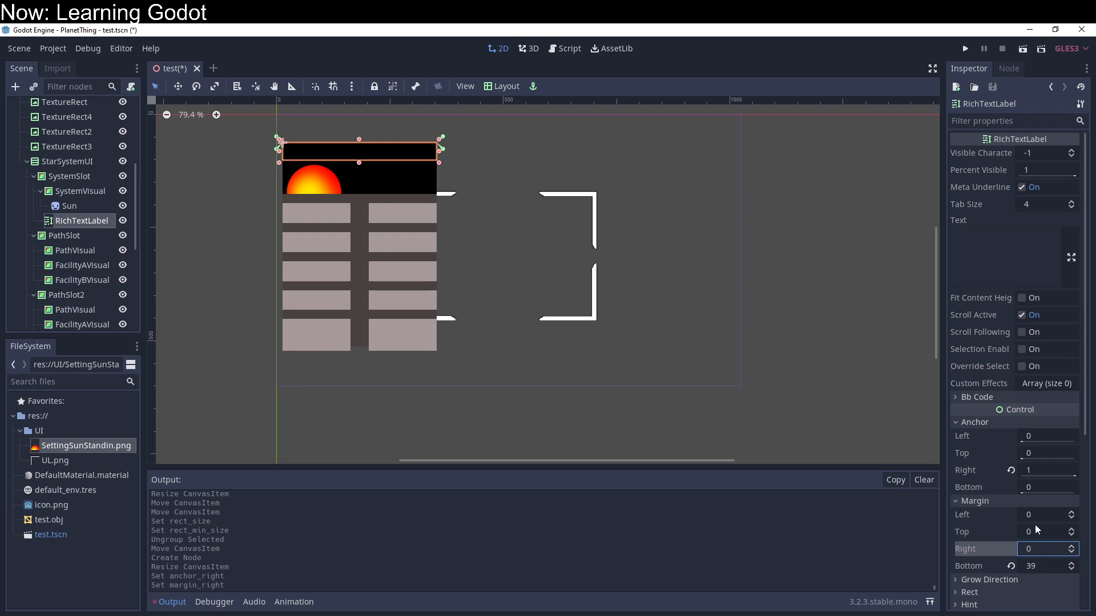
# Step: Enter "Deserty Colony World" as the RichTextLabel's text
pyautogui.scroll(-3, 1008, 472)
pyautogui.scroll(3, 1008, 472)
pyautogui.click(999, 241)
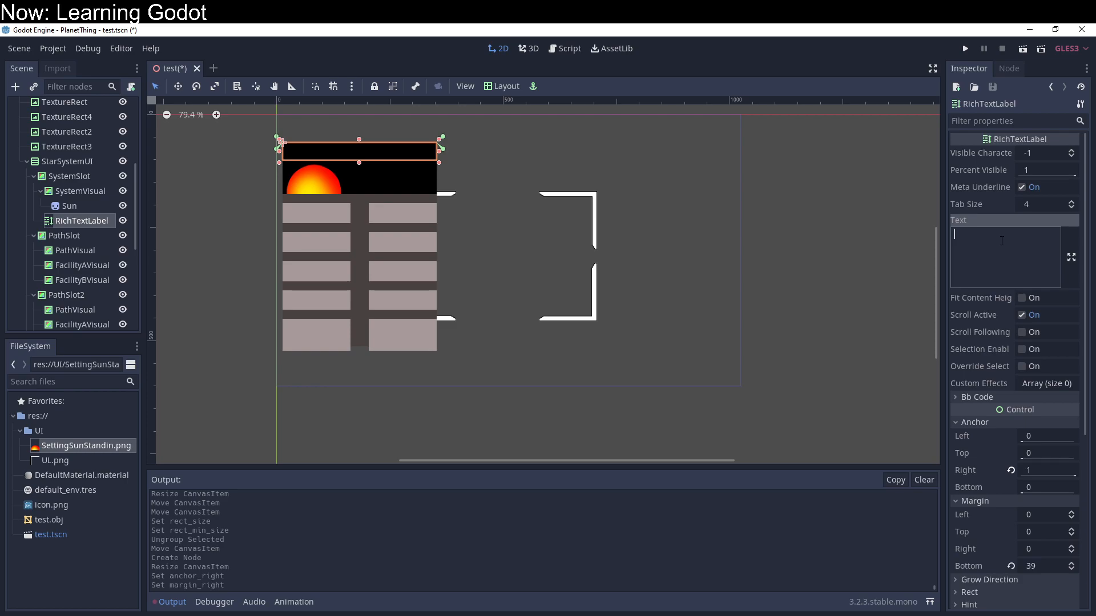
pyautogui.write('Colony Wro')
pyautogui.write('ld')
pyautogui.press('BackSpace')
pyautogui.press('BackSpace')
pyautogui.press('BackSpace')
pyautogui.press('BackSpace')
pyautogui.press('BackSpace')
pyautogui.write('orld Ds')
pyautogui.press('BackSpace')
pyautogui.press('BackSpace')
pyautogui.press('BackSpace')
pyautogui.press('Home')
pyautogui.write('Deserty')
pyautogui.press('Return')
pyautogui.press('BackSpace')
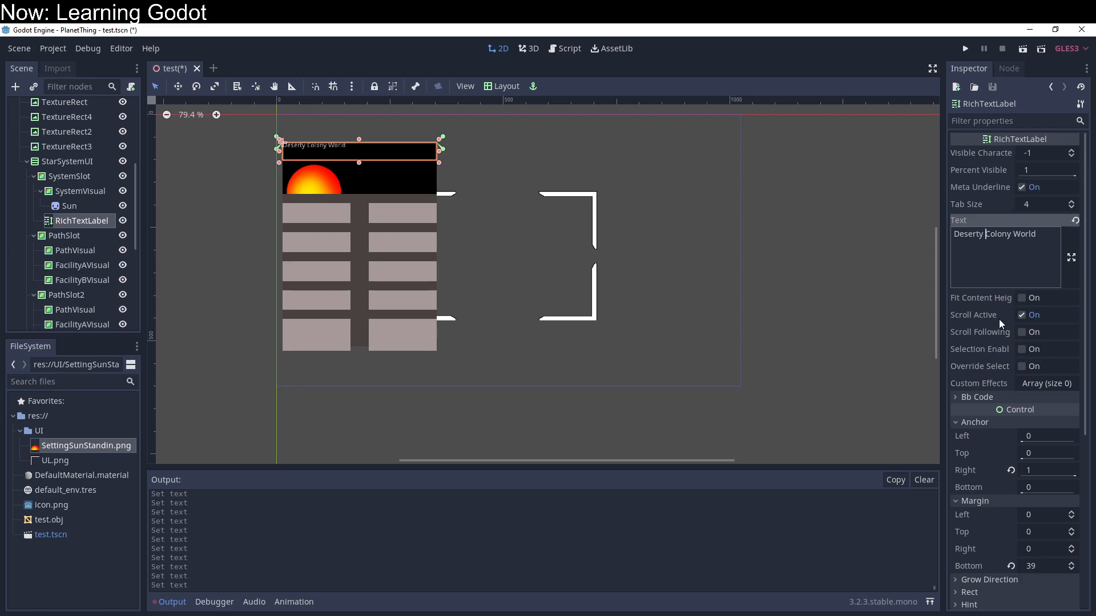
# Step: Turn on Fit Content Height for the RichTextLabel, toggling it off and on to compare the effect
pyautogui.click(1022, 299)
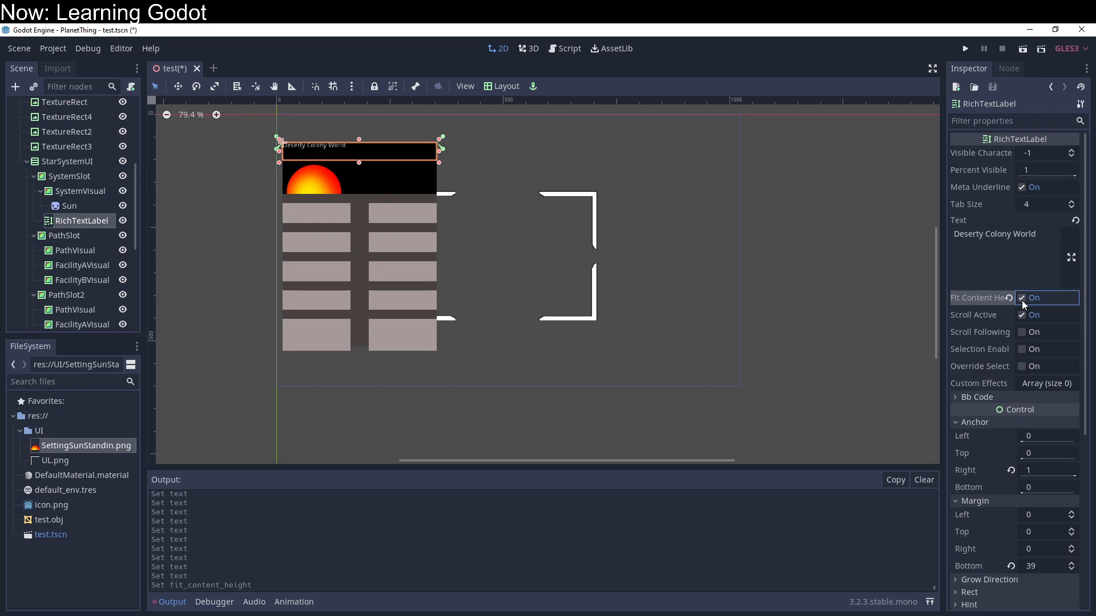
pyautogui.moveTo(991, 297)
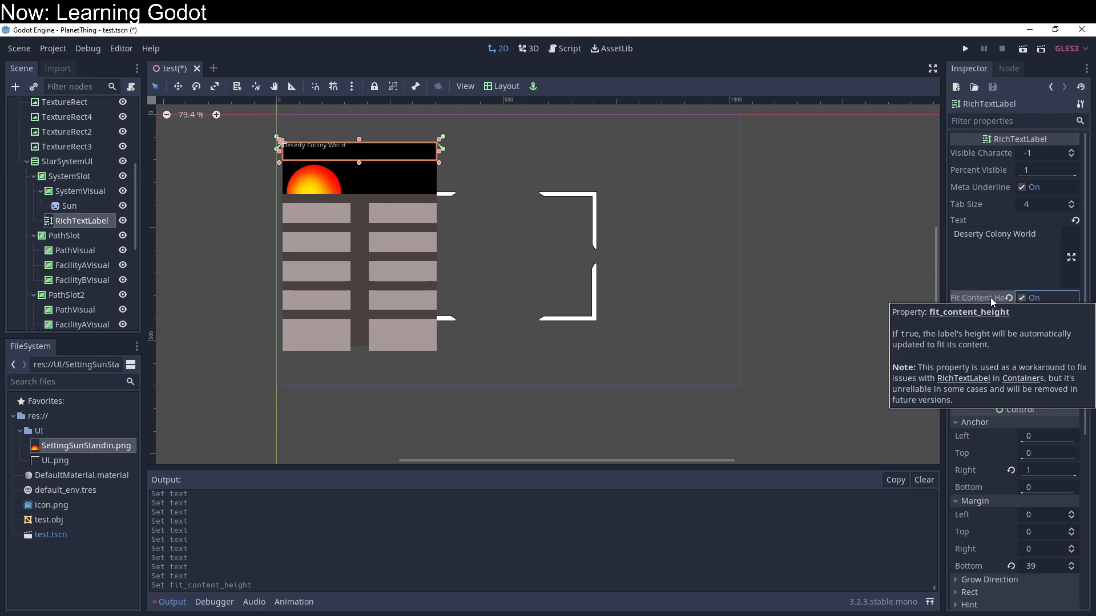
pyautogui.click(1017, 298)
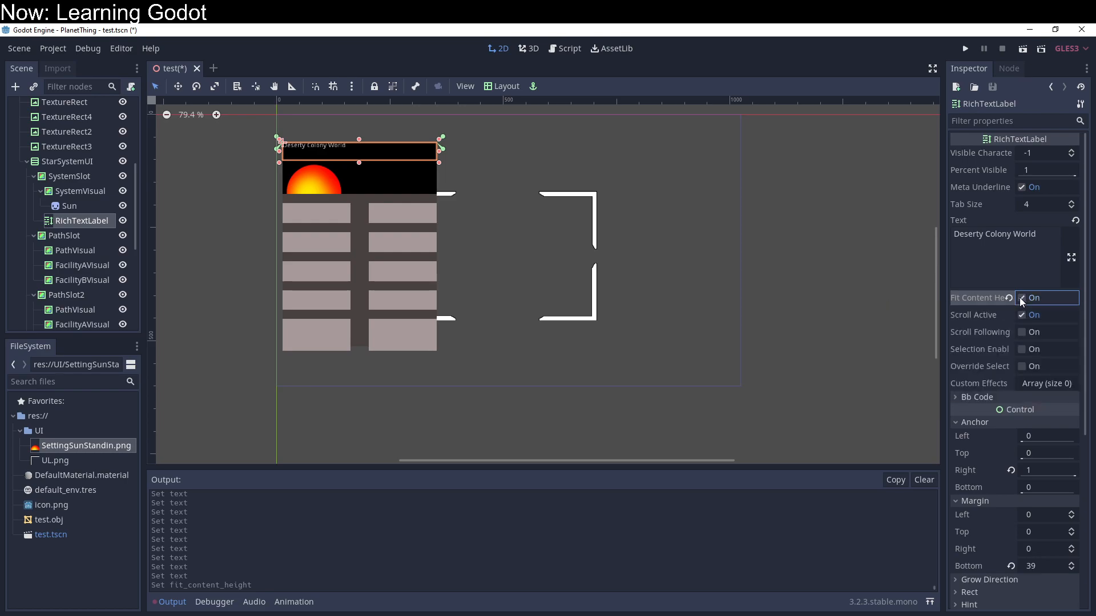
pyautogui.click(1021, 299)
pyautogui.scroll(-5, 1015, 311)
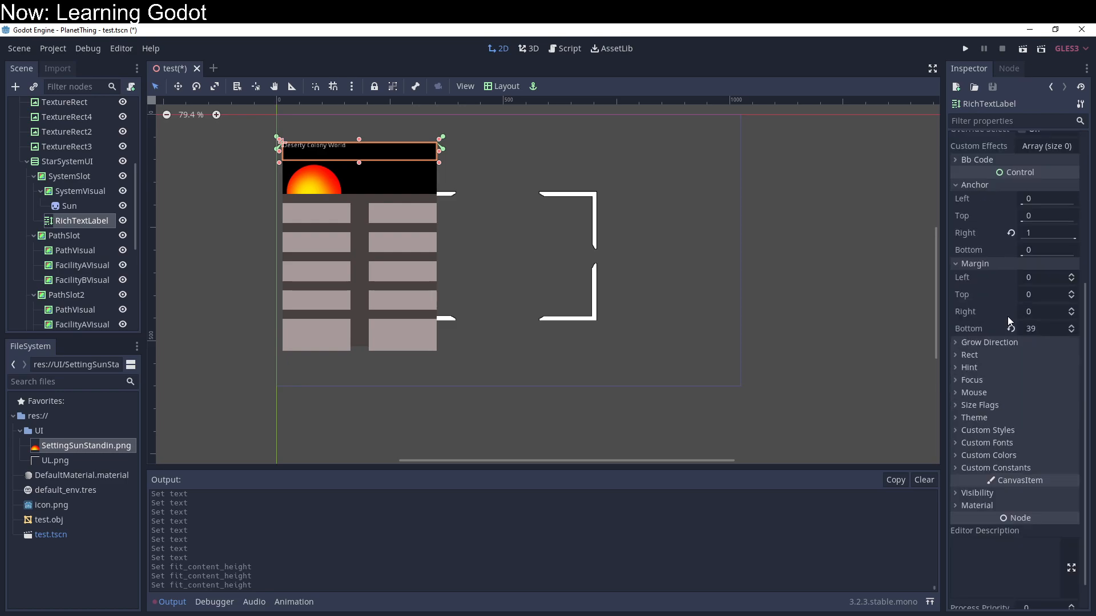
# Step: Examine the RichTextLabel's Theme, Custom Styles, Custom Fonts and Custom Constants properties for text appearance options
pyautogui.click(984, 419)
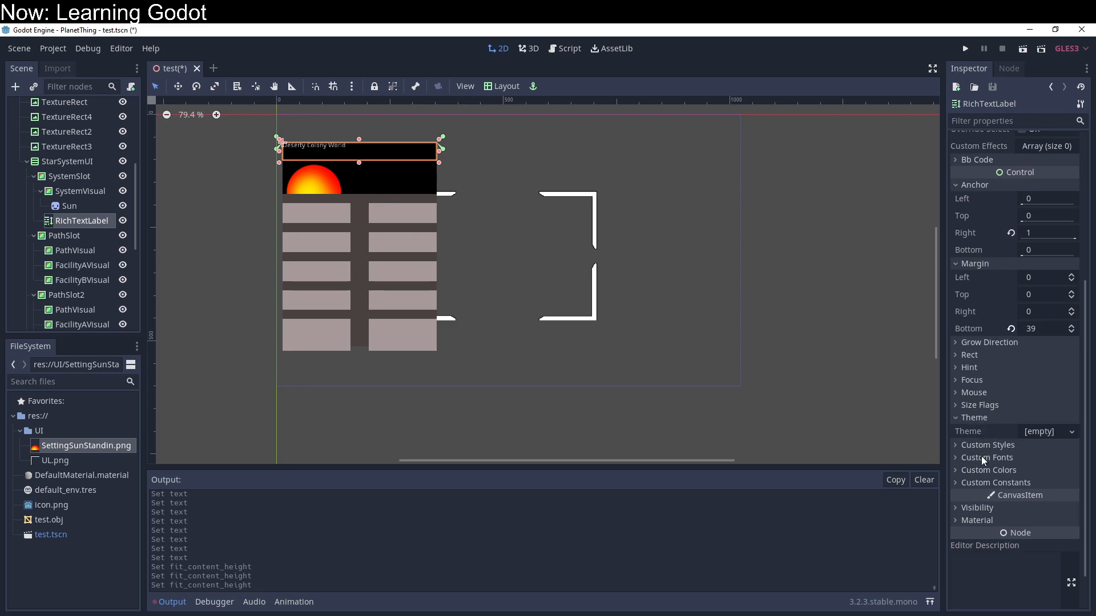
pyautogui.click(984, 445)
pyautogui.click(981, 490)
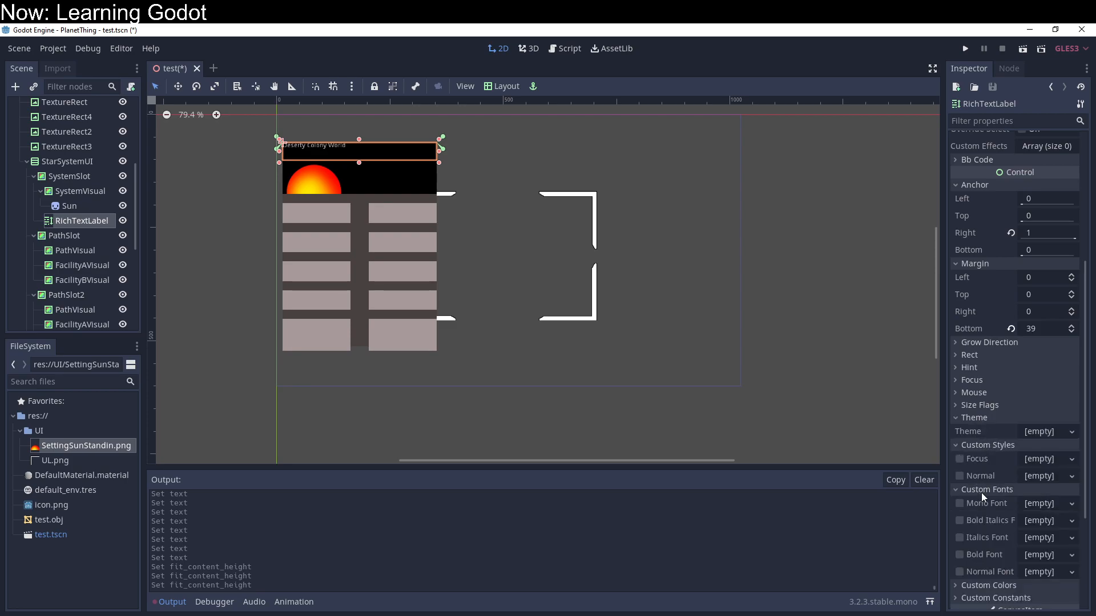
pyautogui.scroll(-3, 981, 491)
pyautogui.click(982, 480)
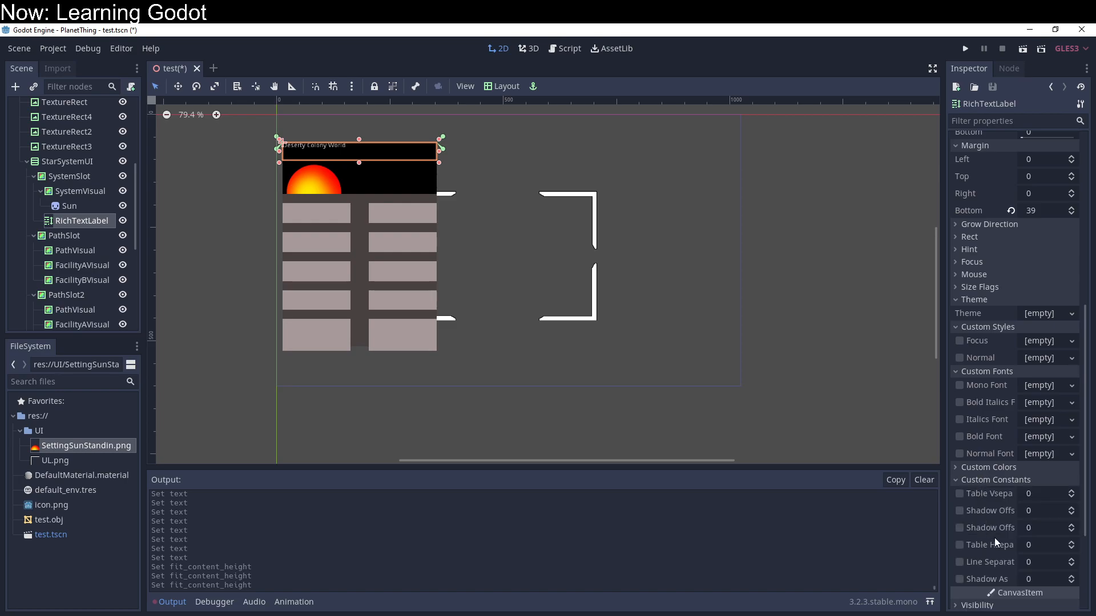
pyautogui.scroll(-3, 994, 538)
pyautogui.scroll(6, 993, 531)
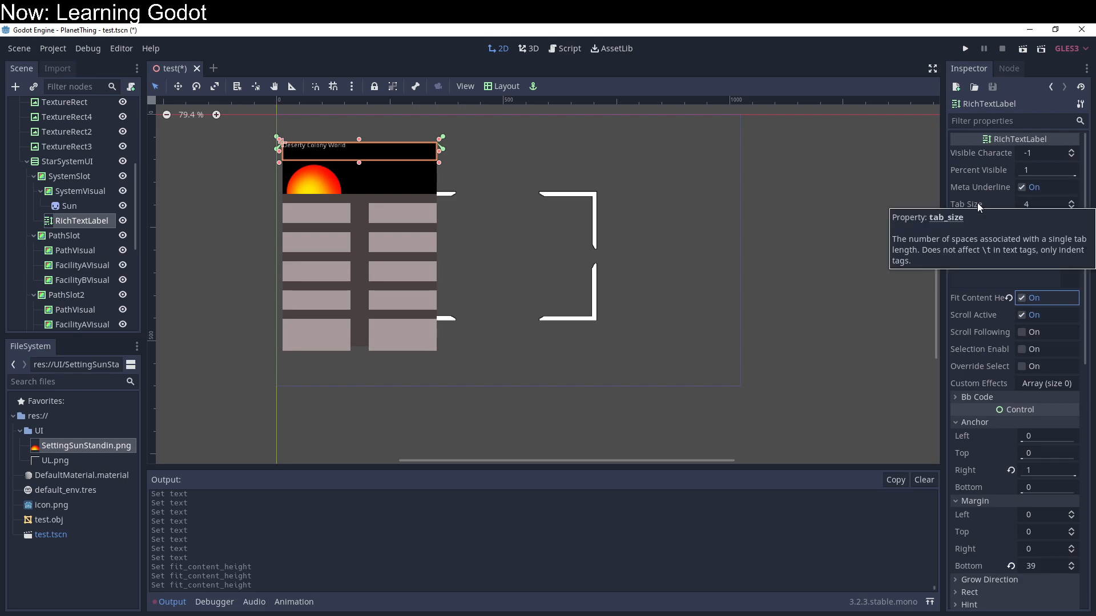
# Step: Run the project to check how the system label looks in the game, and close the game window
pyautogui.click(963, 52)
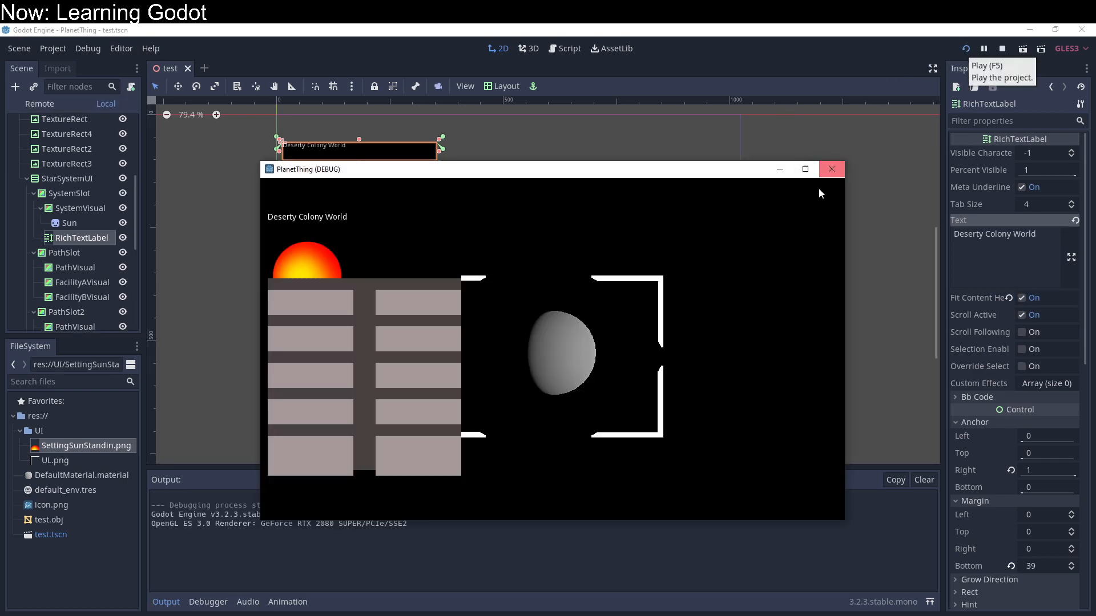
pyautogui.click(831, 173)
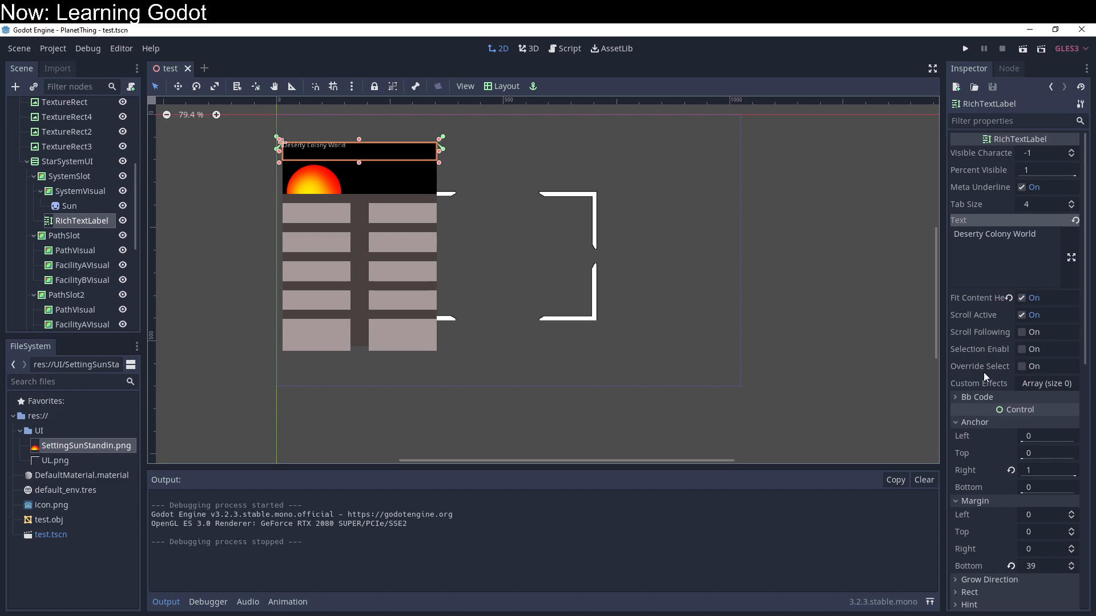
# Step: Set the RichTextLabel's Custom Effects array size to 1, fill the entry with a new RichTextEffect, and expand its properties
pyautogui.click(1039, 383)
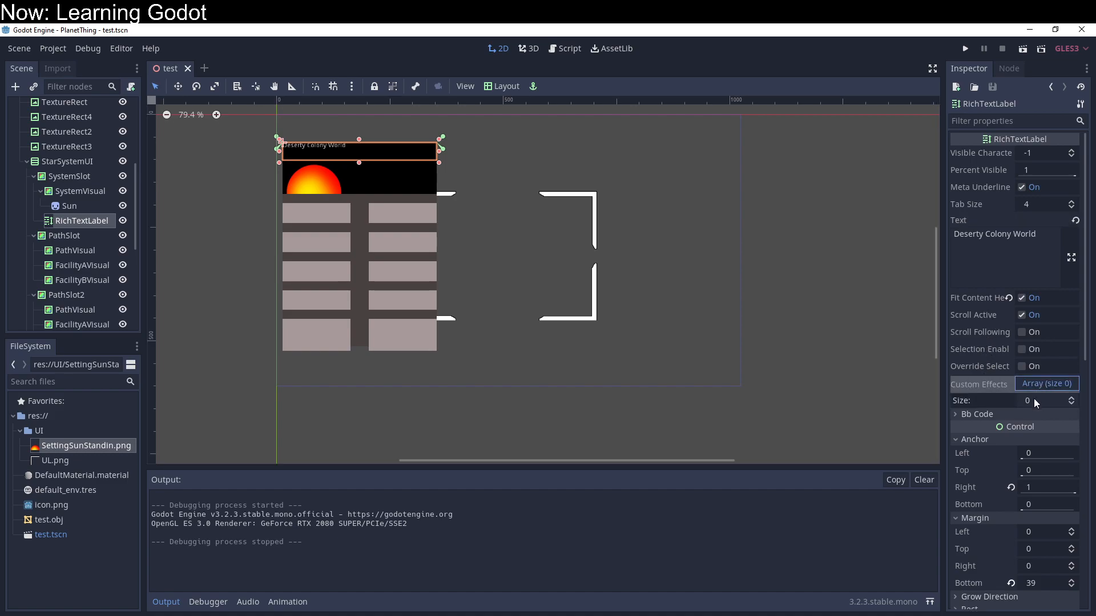
pyautogui.click(1071, 398)
pyautogui.click(1053, 417)
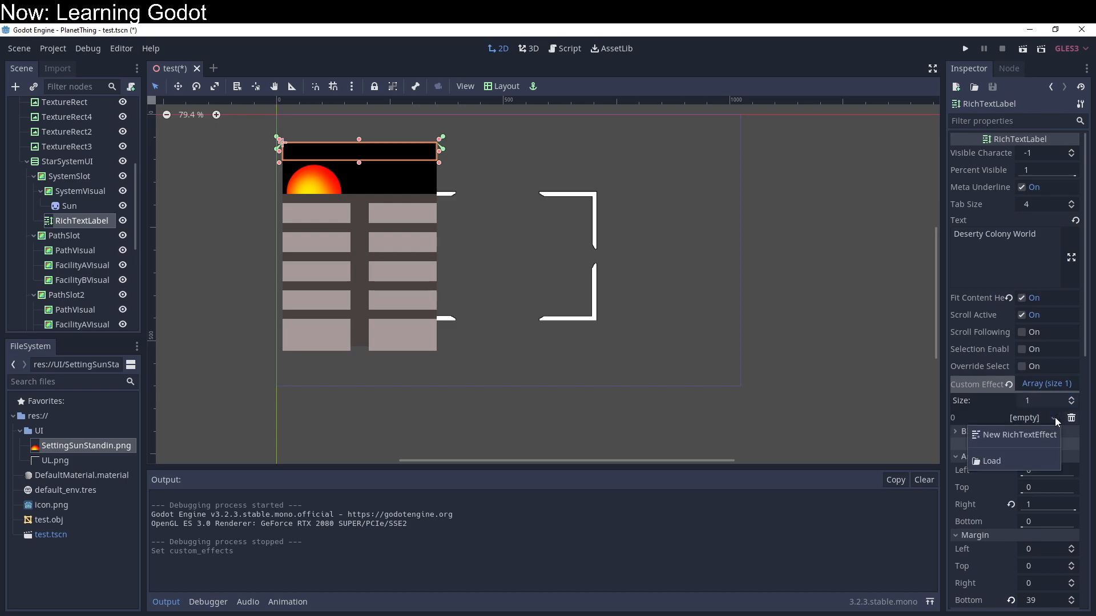
pyautogui.click(1047, 436)
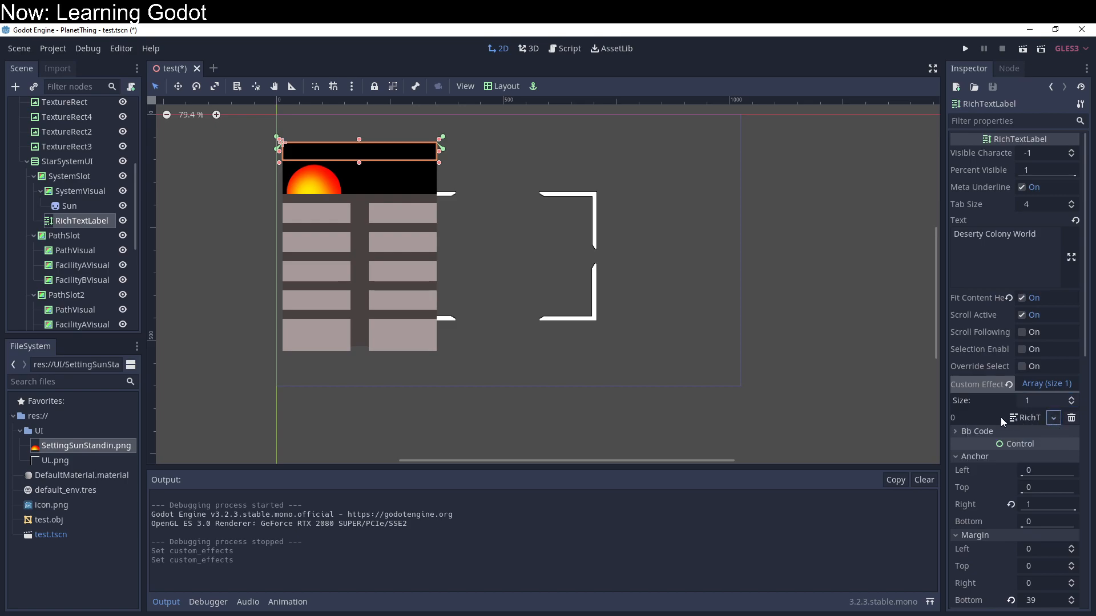
pyautogui.click(1022, 418)
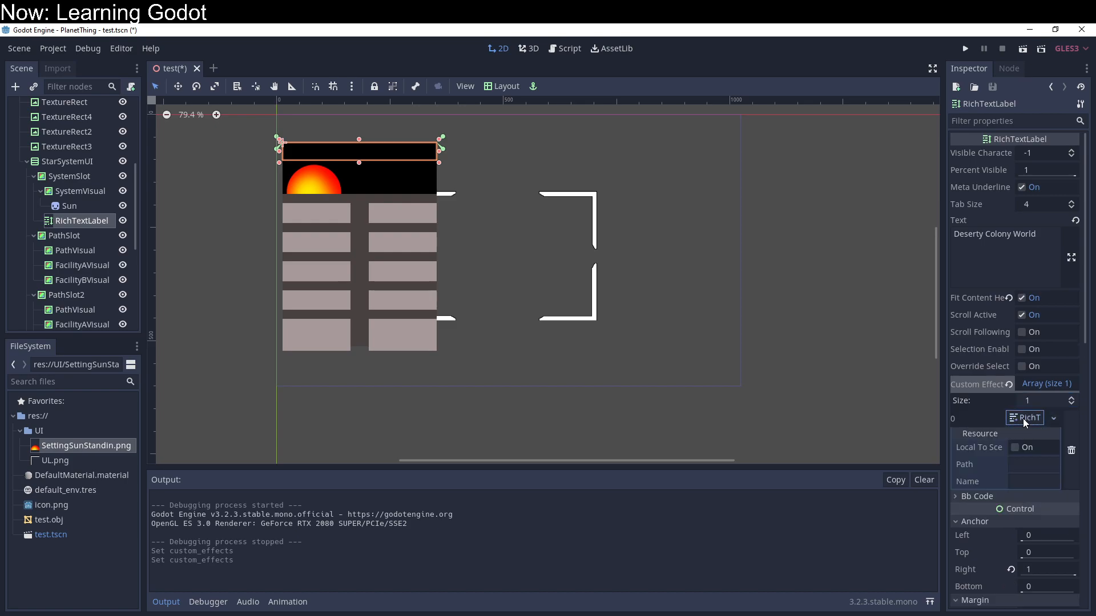
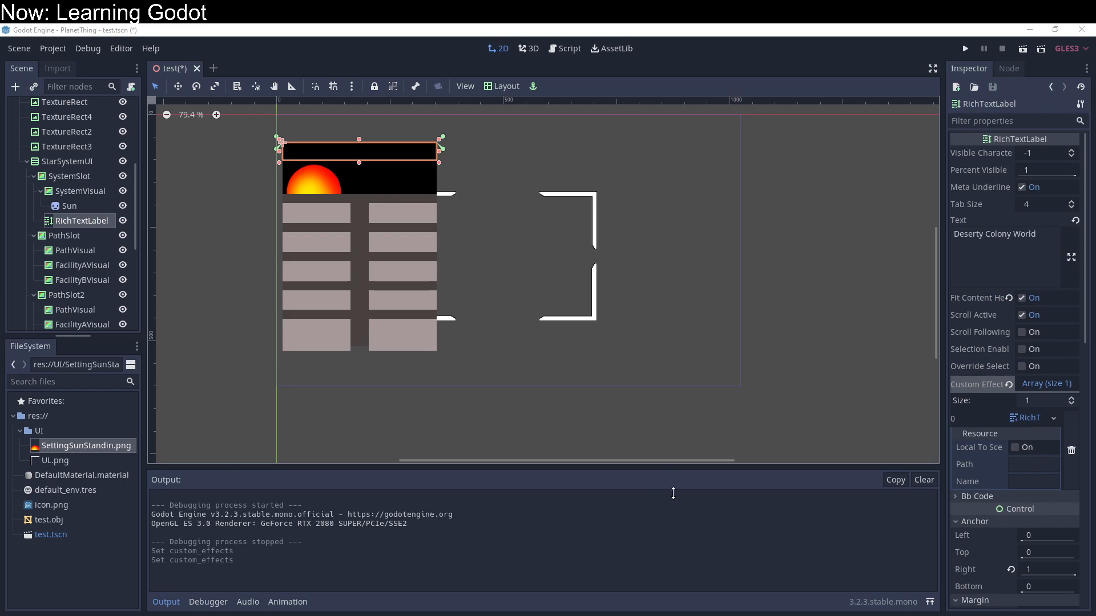
# Step: Remove the RichTextEffect entry from the RichTextLabel's Custom Effects array
pyautogui.click(1071, 454)
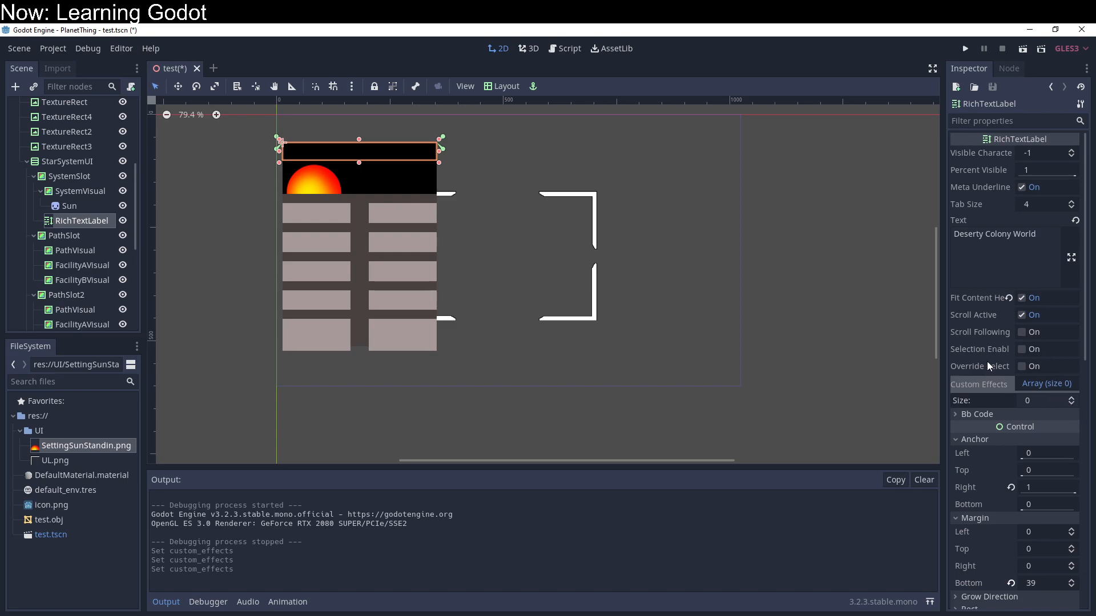
pyautogui.scroll(-3, 987, 361)
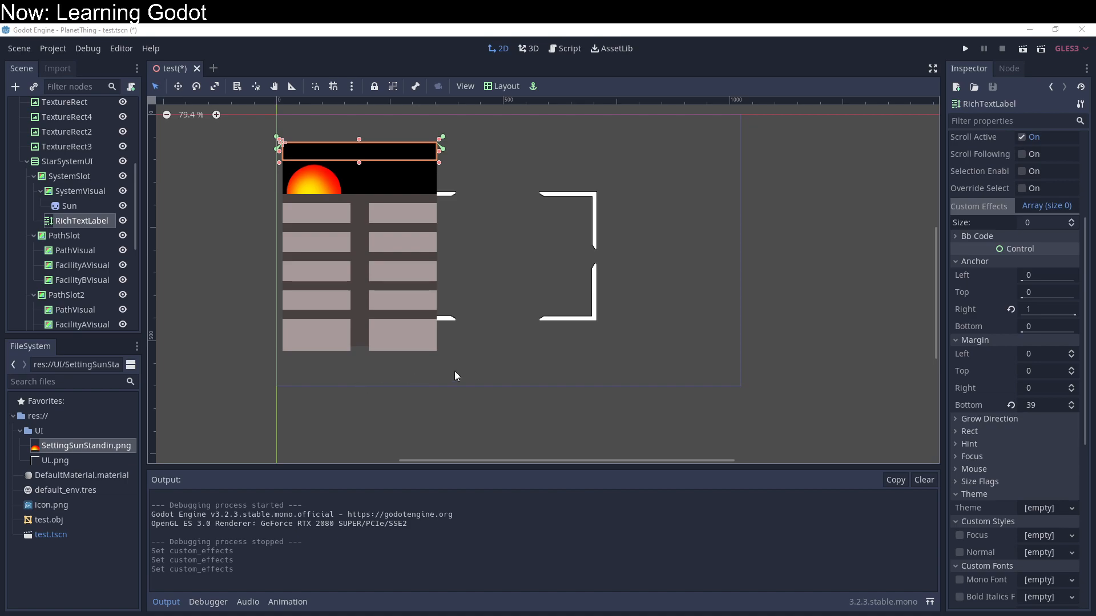
# Step: Enable BBCode on the RichTextLabel and enter "[Size=90]Test Site![/size]" as its BBCode text
pyautogui.click(998, 237)
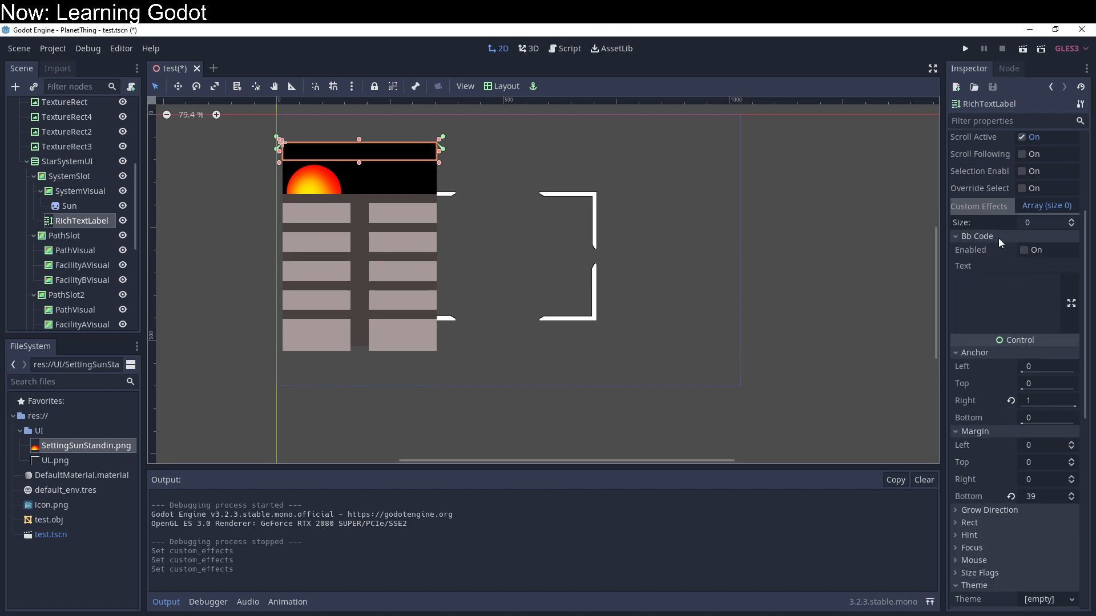
pyautogui.click(1022, 251)
pyautogui.click(1011, 297)
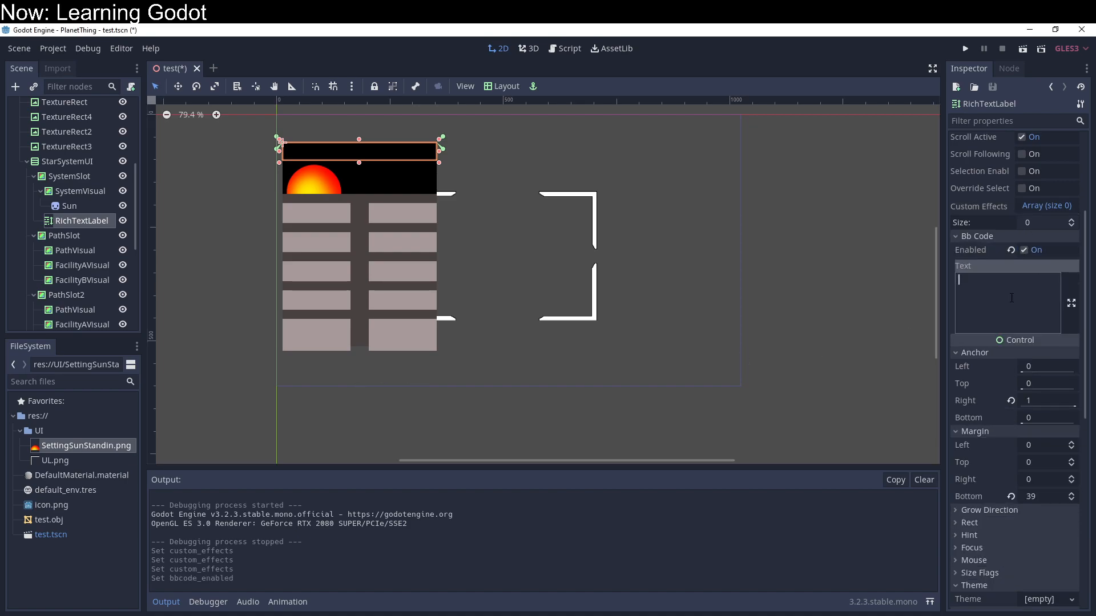
pyautogui.write('[S')
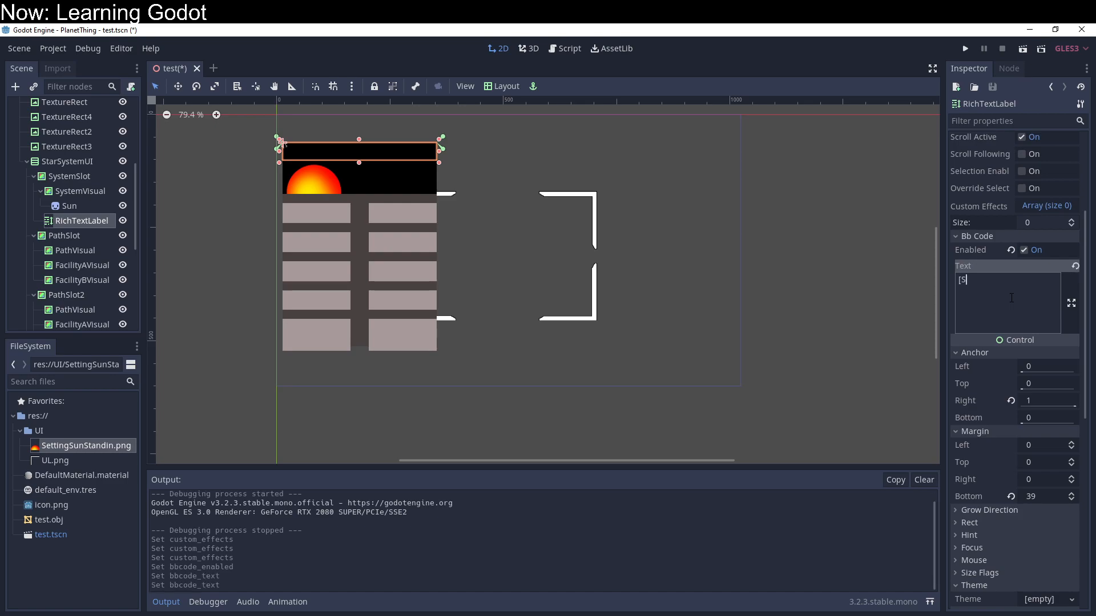
pyautogui.write('ize=90]')
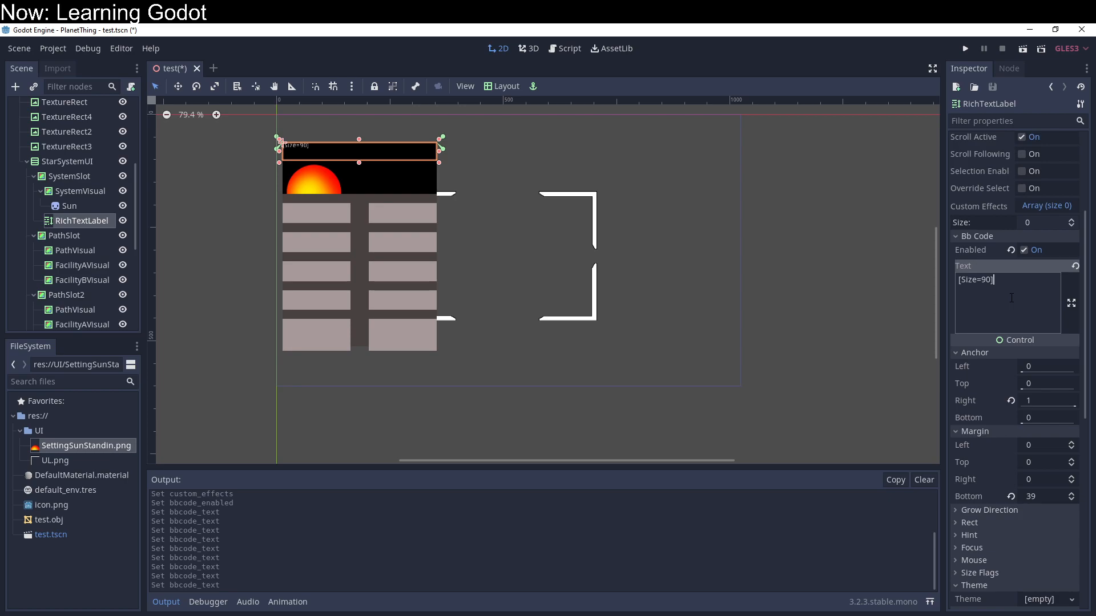
pyautogui.write('Test Site![/sizze')
pyautogui.press('BackSpace')
pyautogui.press('BackSpace')
pyautogui.write('e]')
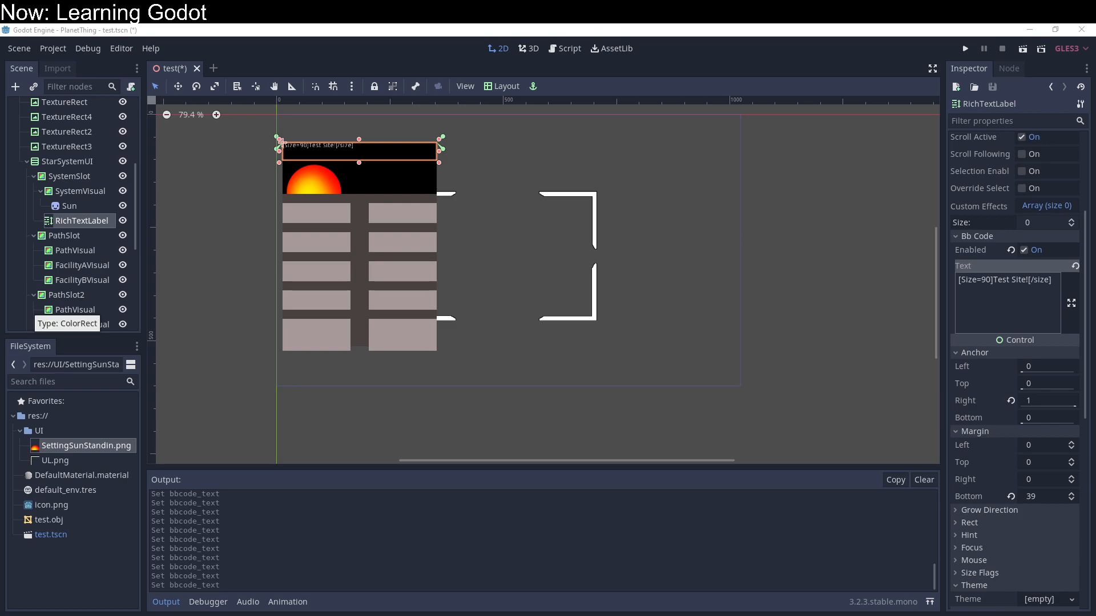
# Step: Turn off BBCode for the RichTextLabel and collapse its BBCode properties
pyautogui.click(996, 283)
pyautogui.click(1022, 250)
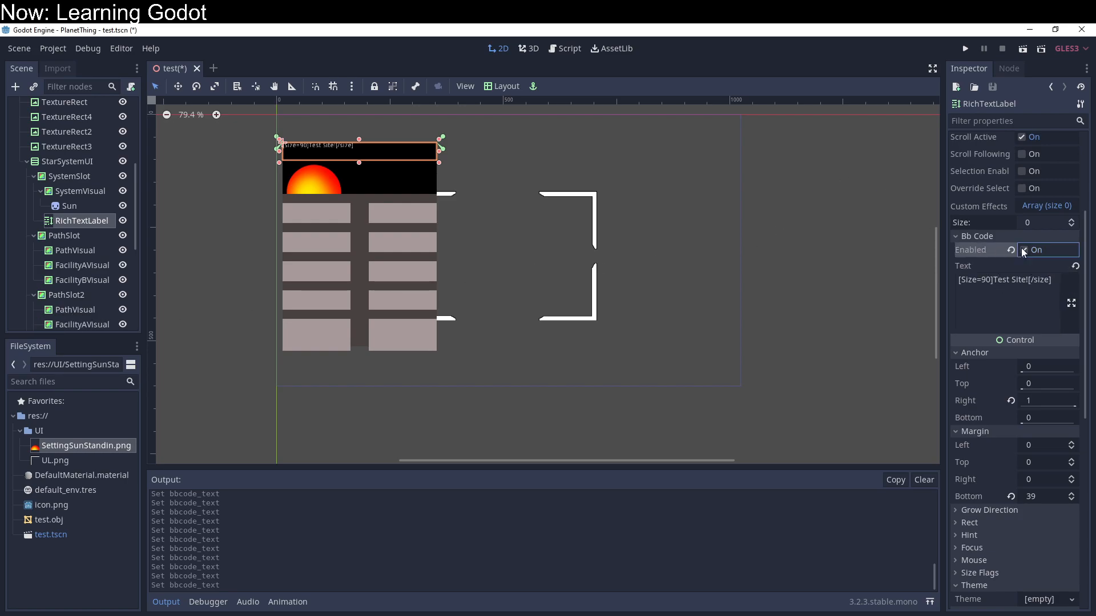
pyautogui.click(1010, 235)
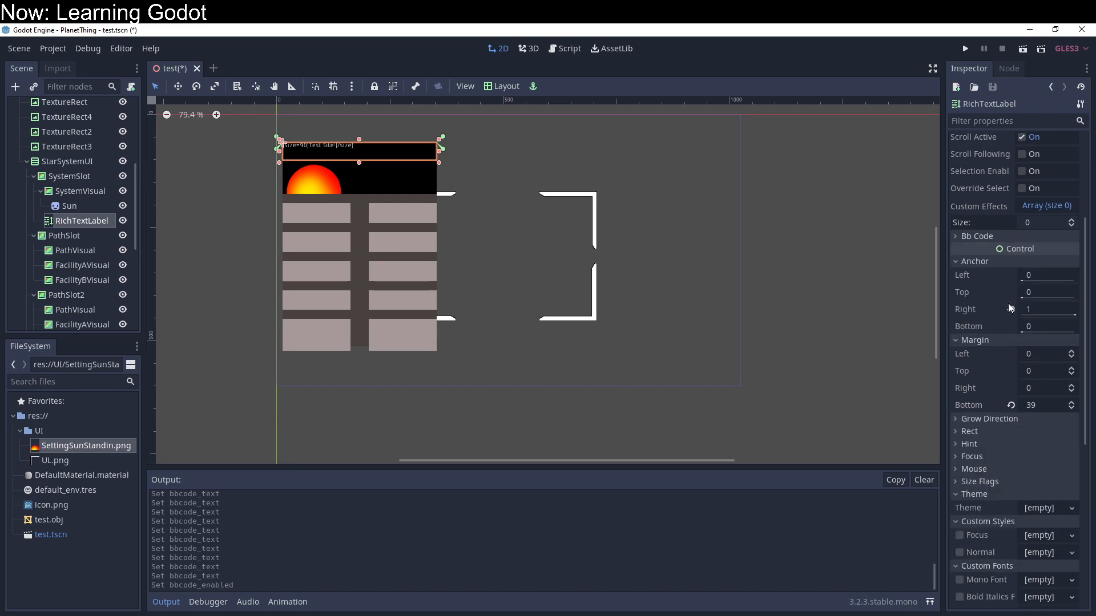
# Step: Assign a new DynamicFont to the RichTextLabel's custom Mono Font
pyautogui.scroll(-2, 1010, 437)
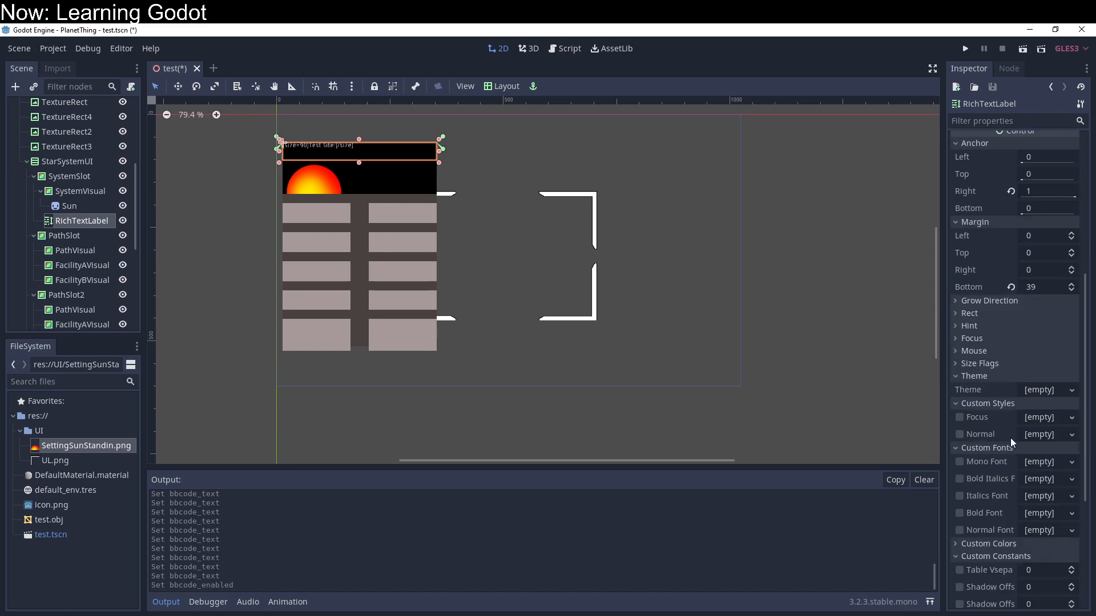
pyautogui.scroll(-2, 1008, 413)
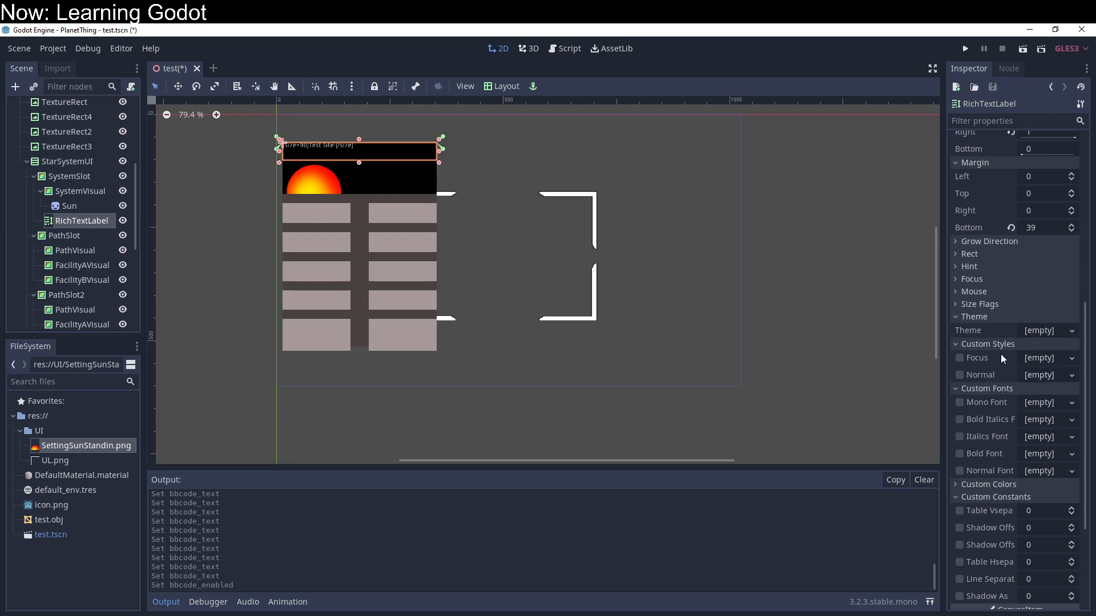
pyautogui.click(1047, 404)
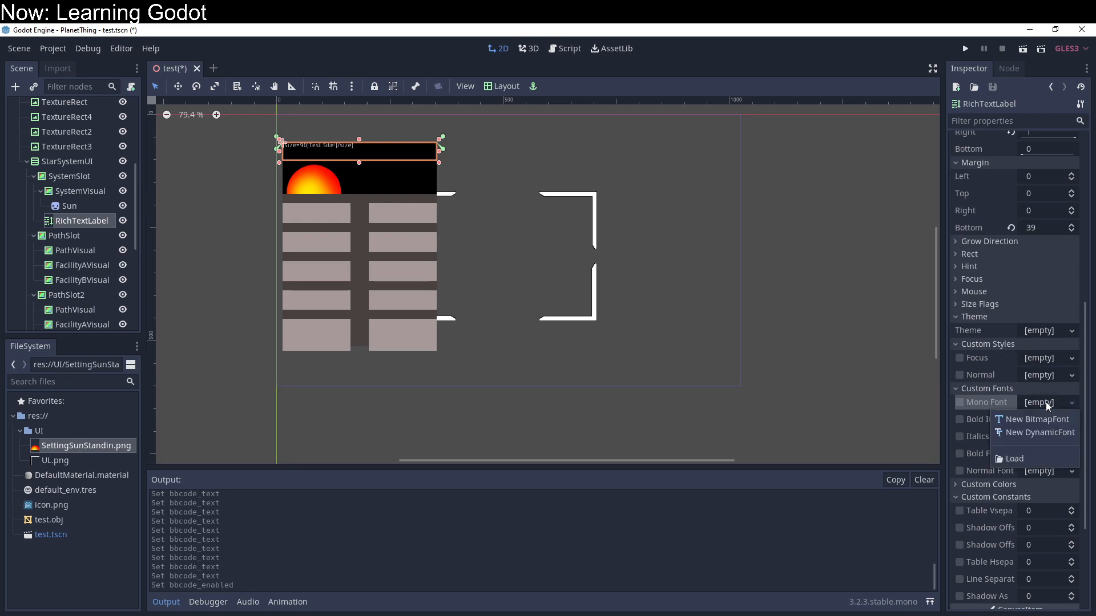
pyautogui.click(1045, 402)
pyautogui.click(1045, 402)
pyautogui.click(1036, 433)
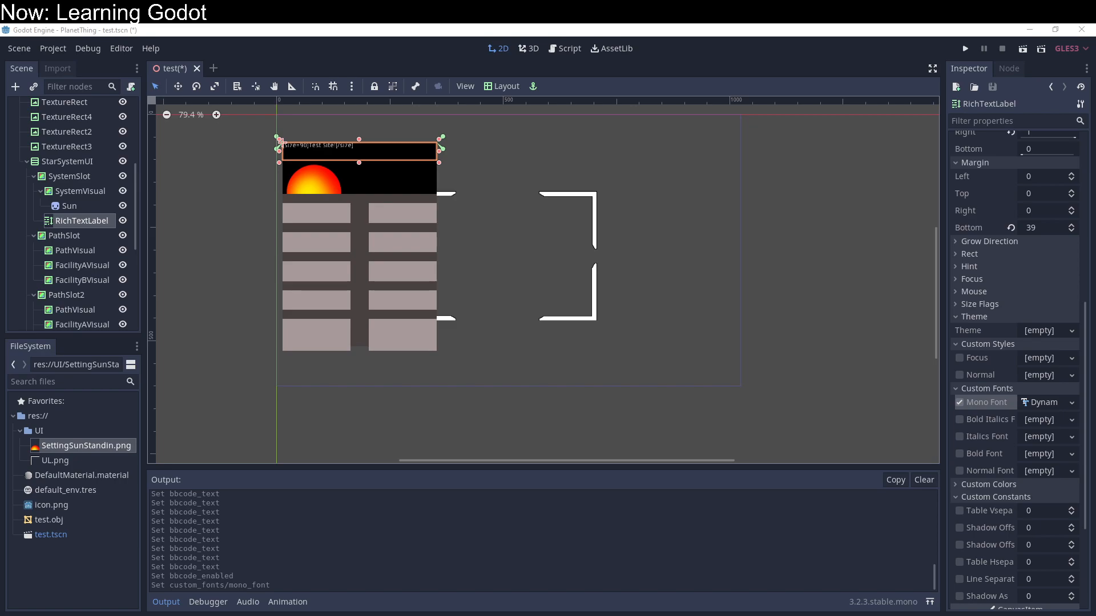
# Step: Expand the Mono Font's DynamicFont and set its font size to 93
pyautogui.click(1006, 308)
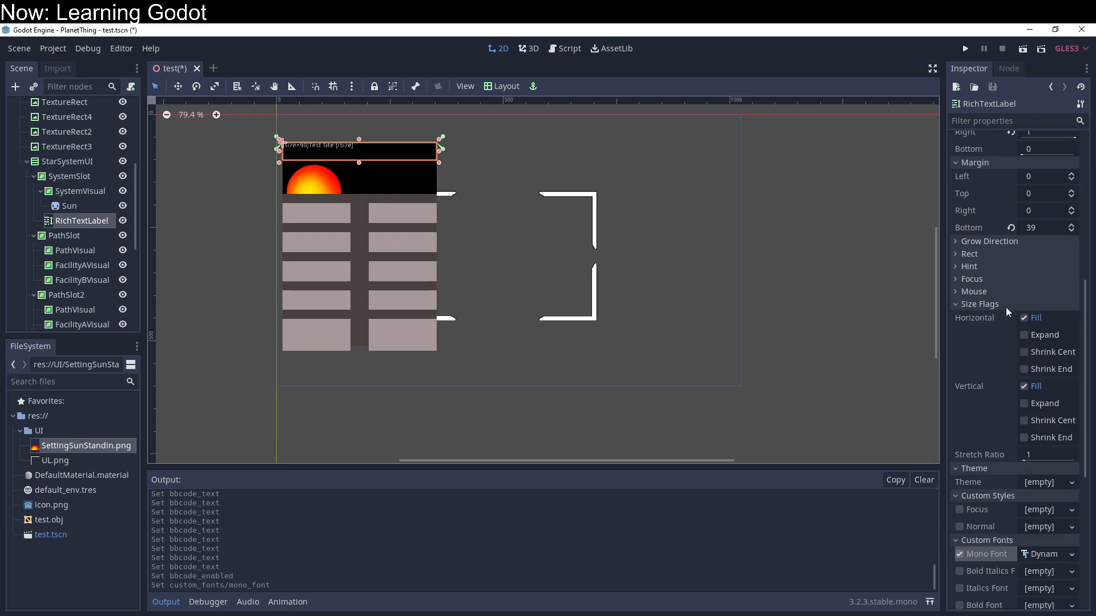
pyautogui.click(1003, 305)
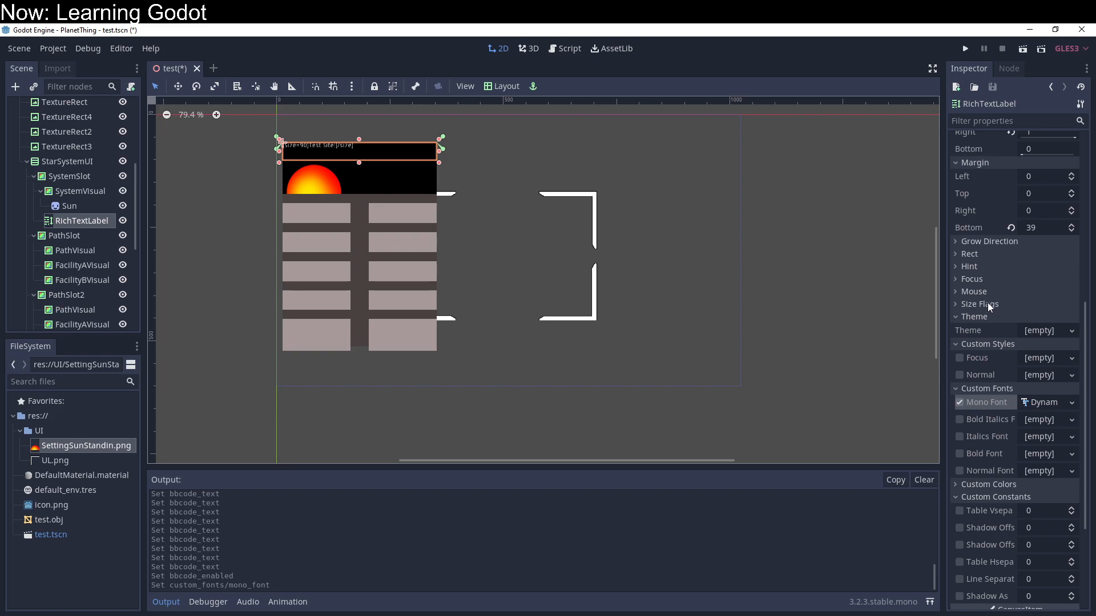
pyautogui.click(1044, 403)
pyautogui.click(1044, 403)
pyautogui.click(1044, 402)
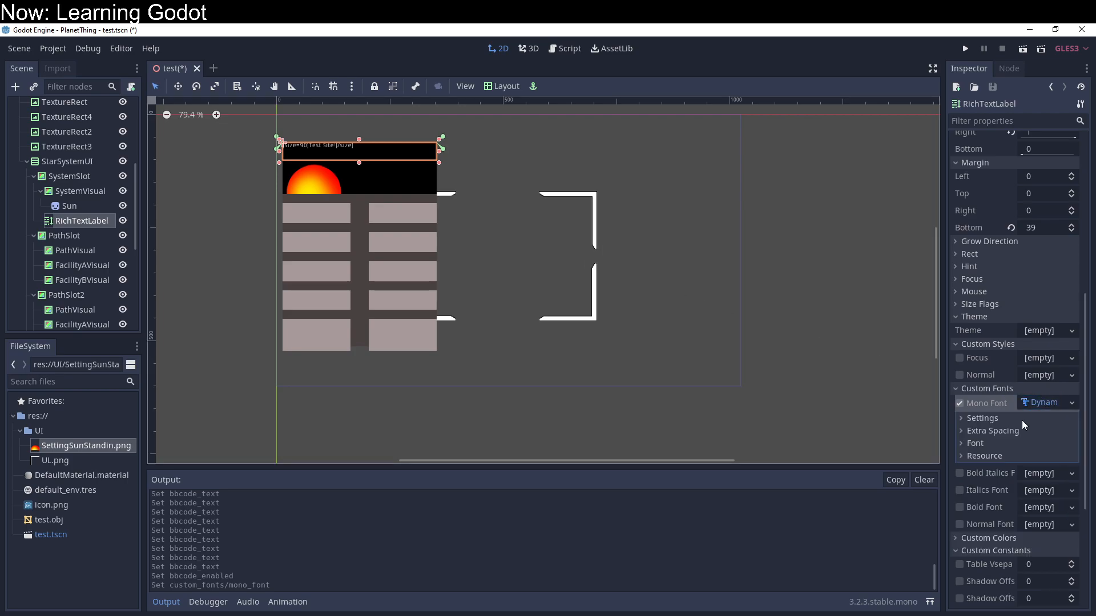
pyautogui.scroll(7, 448, 143)
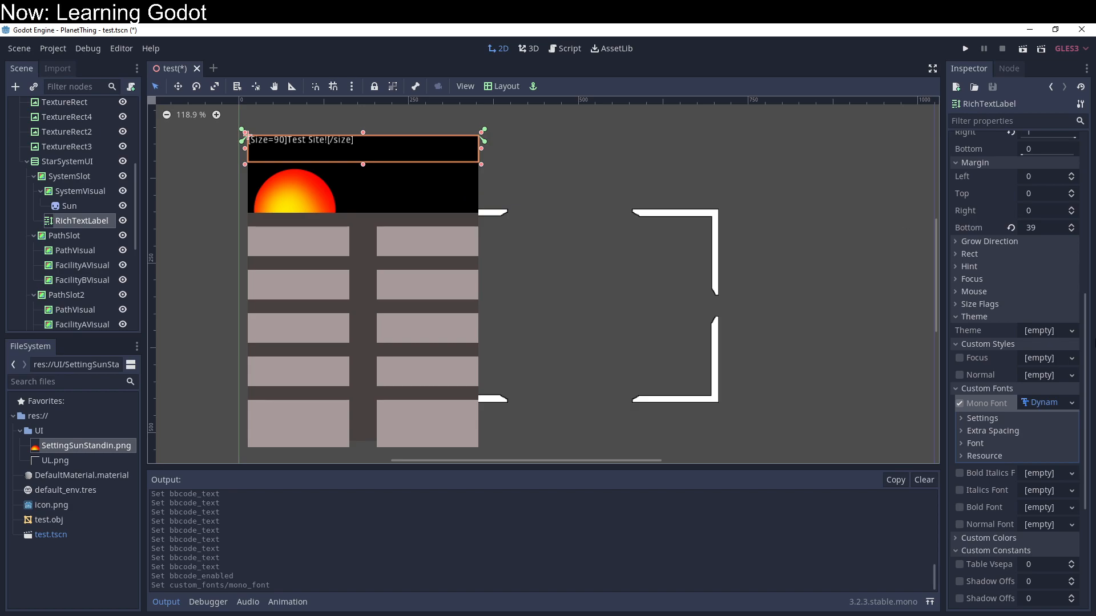
pyautogui.click(970, 419)
pyautogui.moveTo(1042, 432)
pyautogui.mouseDown()
pyautogui.moveTo(1091, 432)
pyautogui.moveTo(1034, 432)
pyautogui.moveTo(1049, 433)
pyautogui.mouseUp()
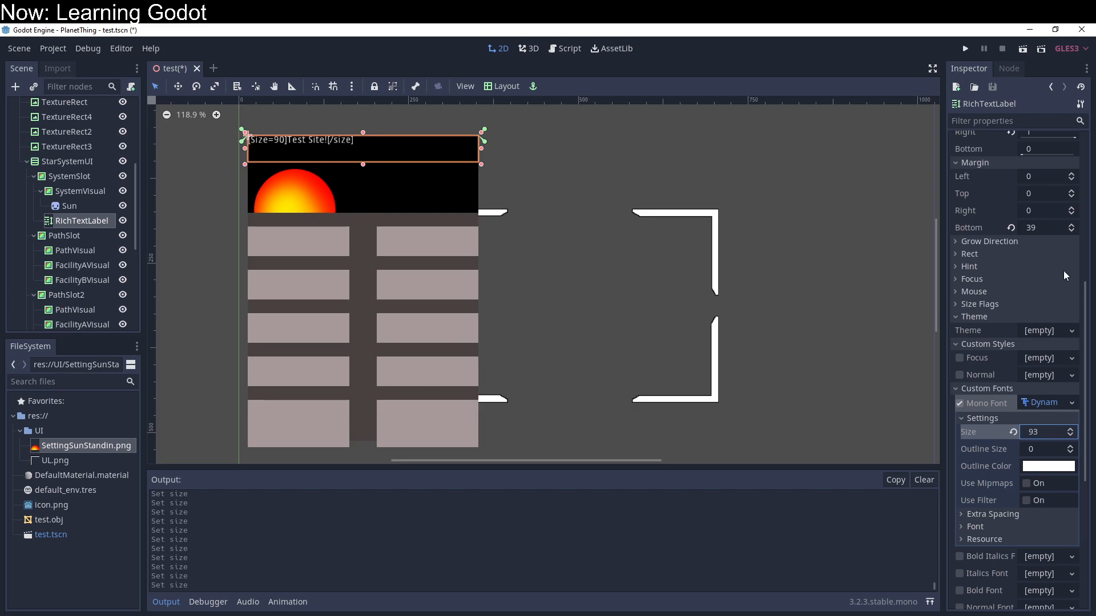
# Step: Insert "dwa" into the RichTextLabel's plain text so it reads "Deserty Colony Wodwarld"
pyautogui.scroll(10, 1064, 293)
pyautogui.click(1023, 238)
pyautogui.write('dwarld')
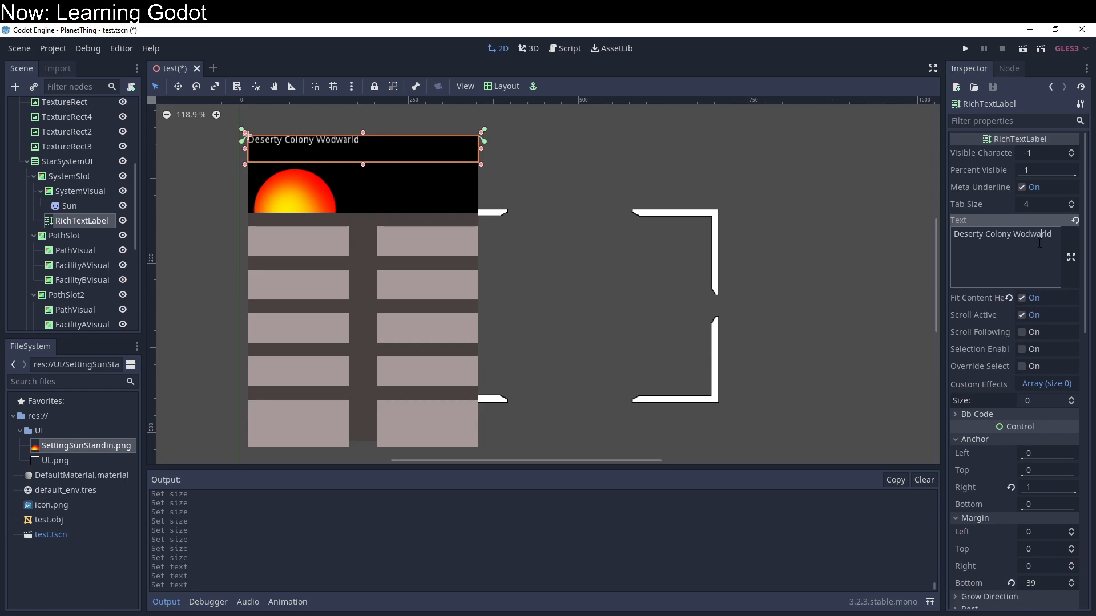
# Step: Try a new DynamicFontData as the Mono Font's Font Data, inspect its properties, and reset Font Data to empty
pyautogui.scroll(-4, 995, 369)
pyautogui.scroll(-4, 995, 370)
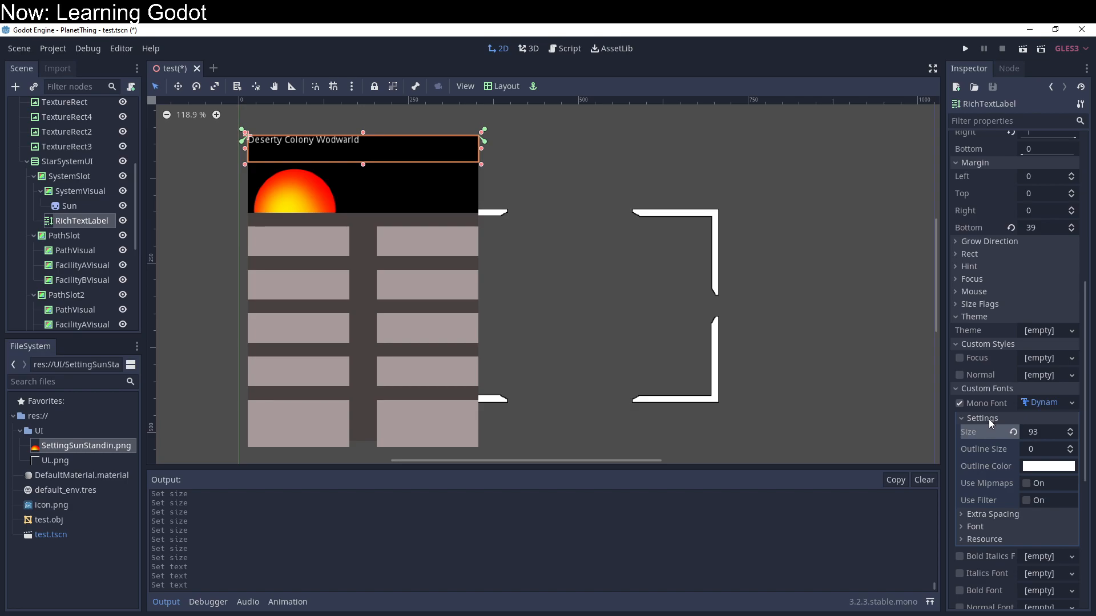
pyautogui.click(986, 527)
pyautogui.click(1058, 542)
pyautogui.click(1056, 559)
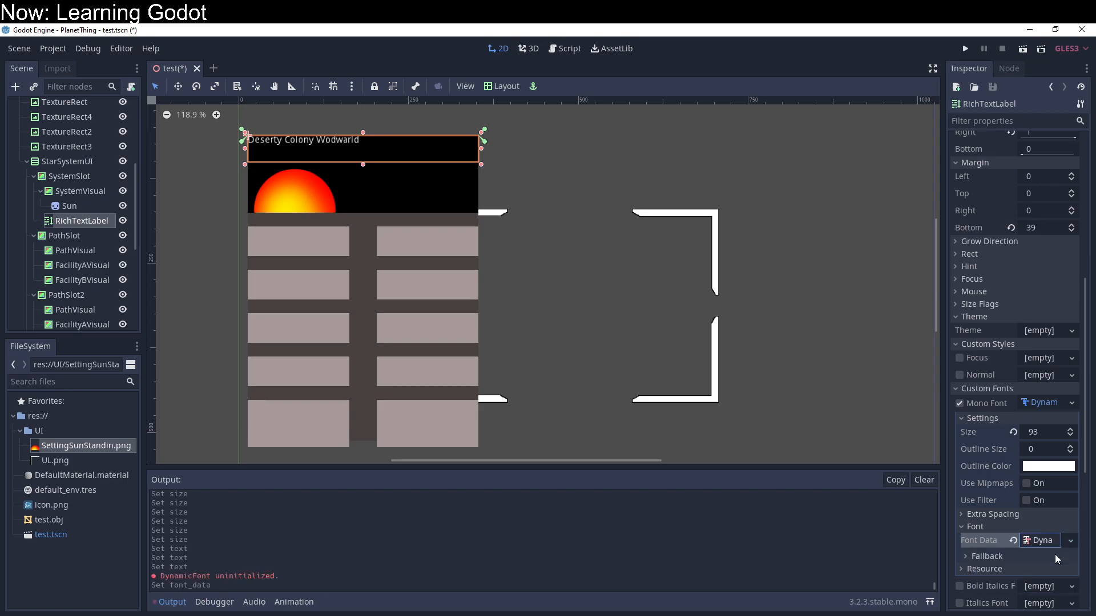
pyautogui.click(1054, 543)
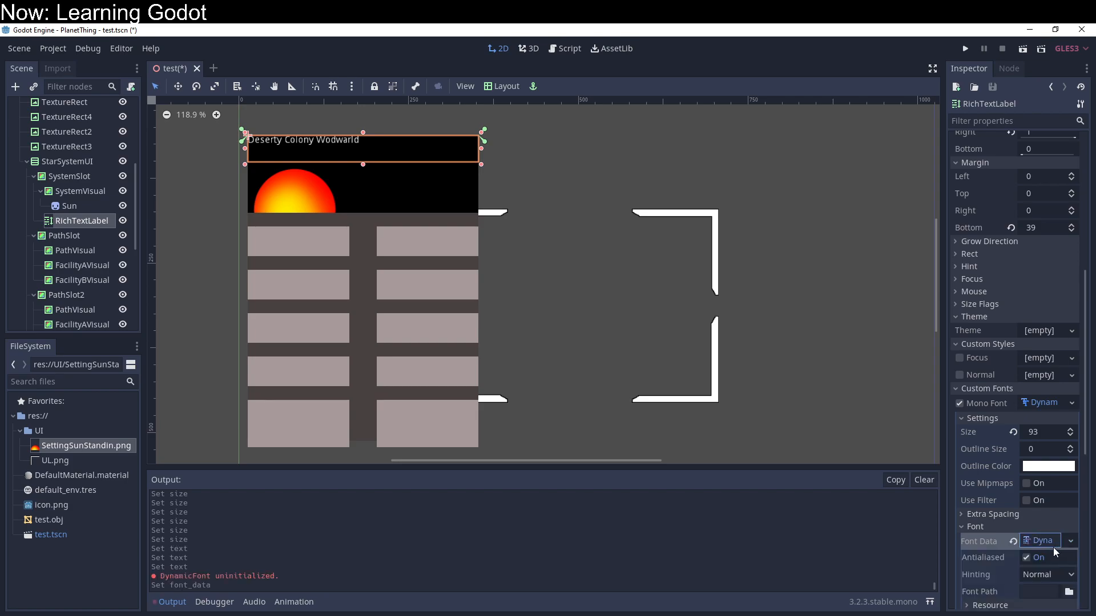
pyautogui.scroll(-2, 1032, 564)
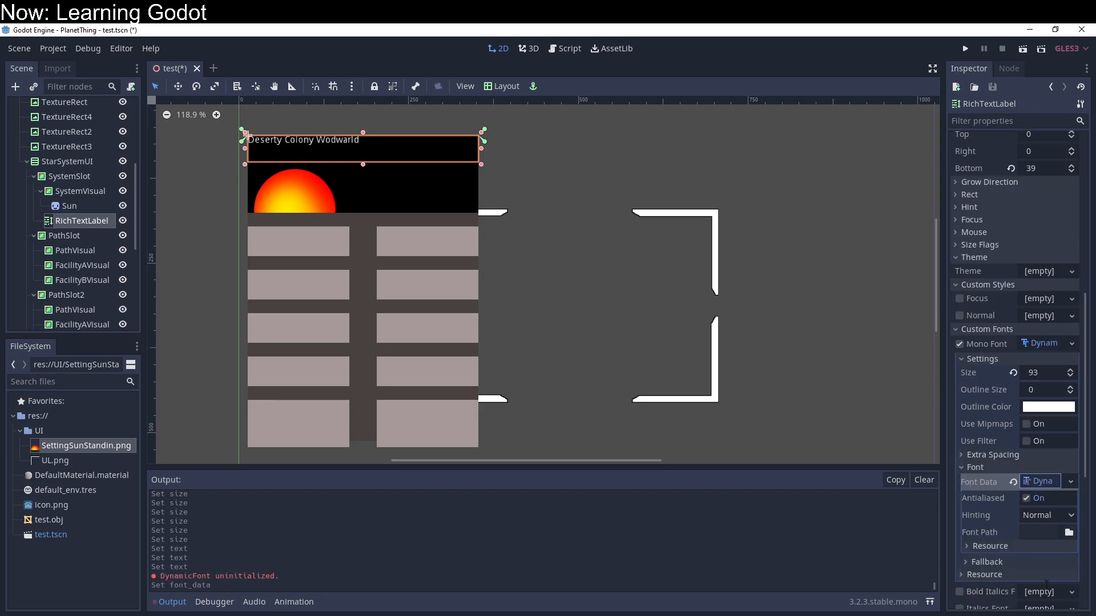
pyautogui.click(1049, 481)
pyautogui.click(1011, 482)
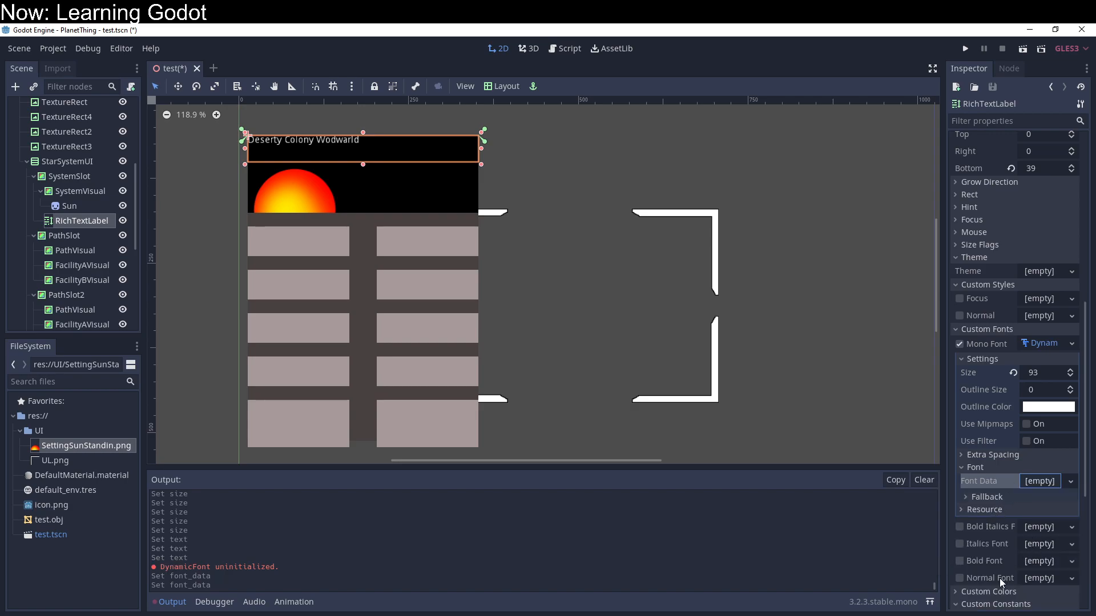
# Step: Assign a new DynamicFont to the RichTextLabel's Normal Font and clear the Mono Font override
pyautogui.click(960, 579)
pyautogui.click(1057, 578)
pyautogui.click(1046, 580)
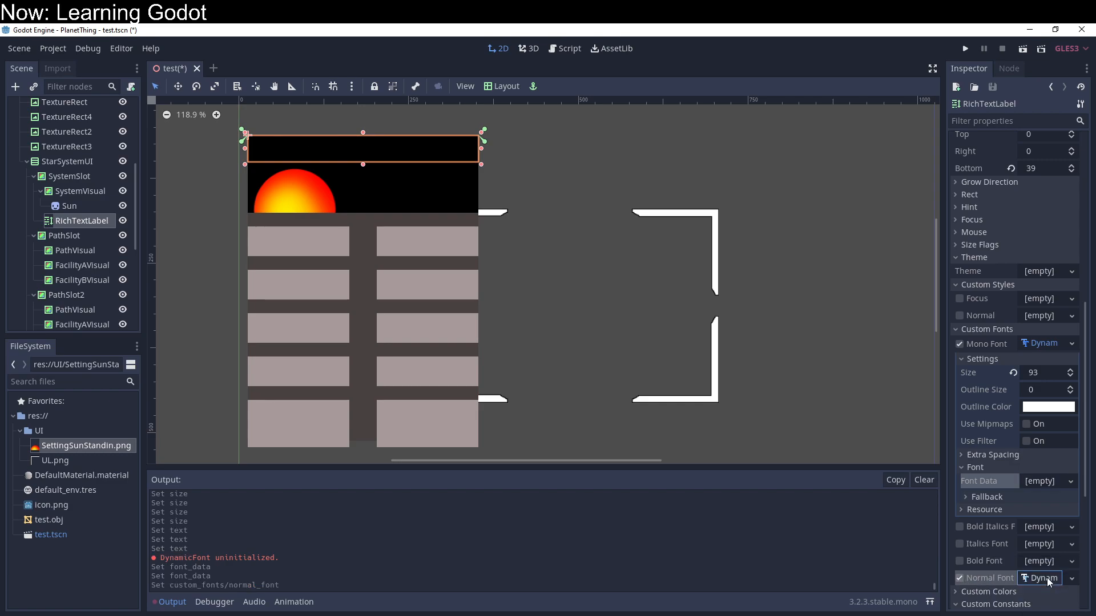
pyautogui.scroll(-2, 1055, 562)
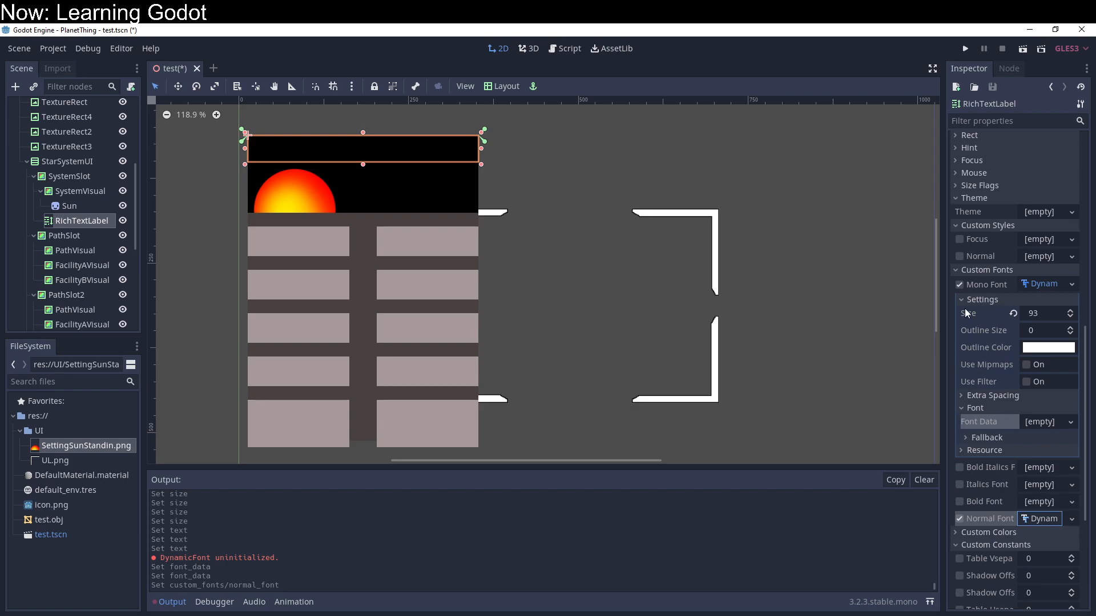
pyautogui.click(960, 285)
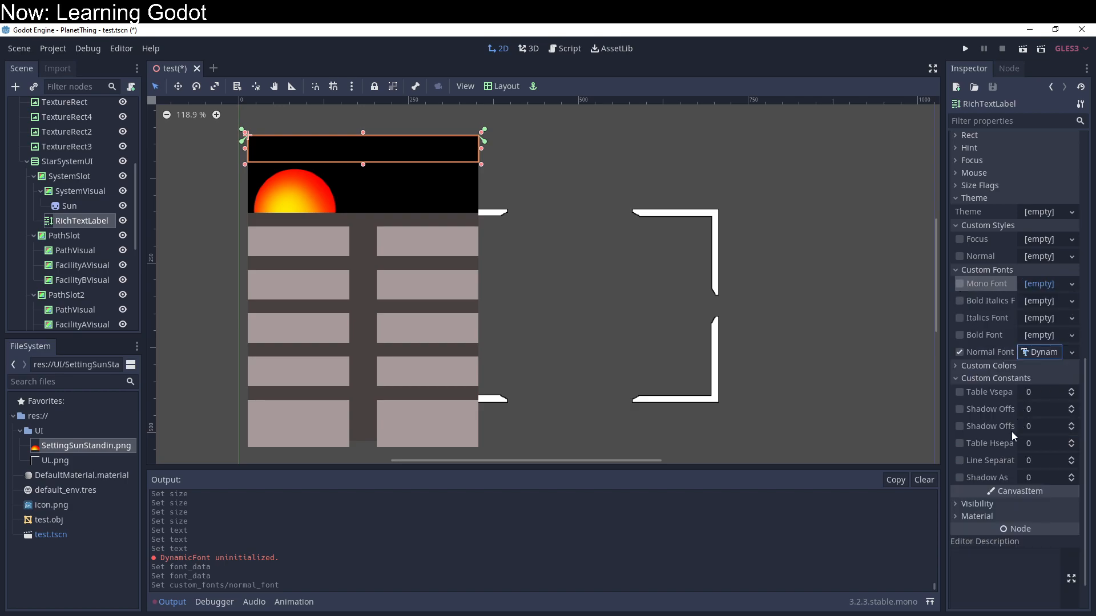
# Step: Expand the Normal Font's DynamicFont settings and set its font size to 14
pyautogui.click(1071, 353)
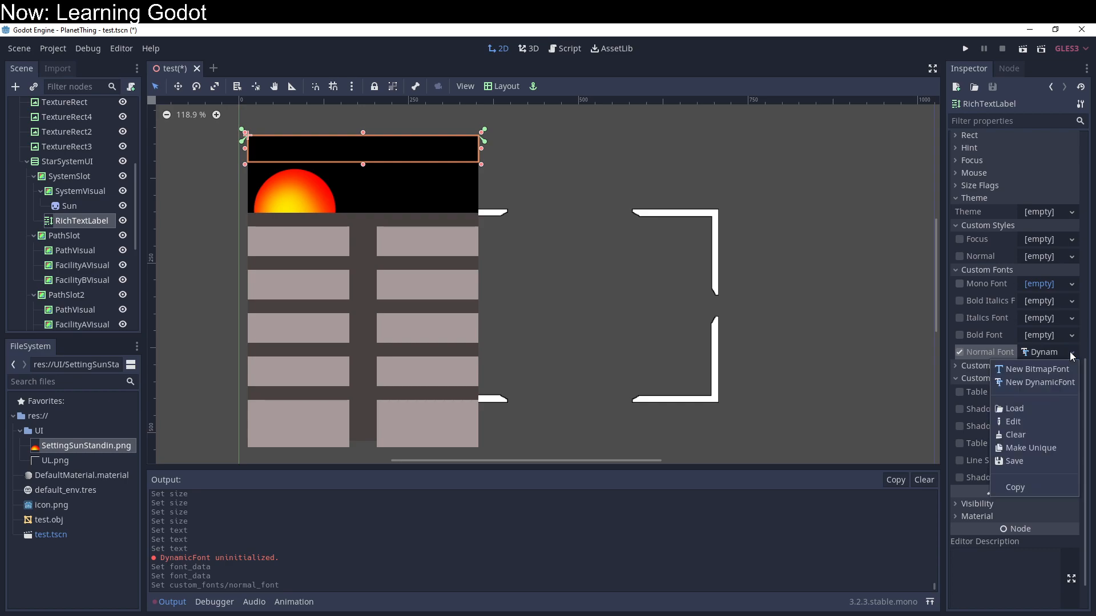
pyautogui.click(980, 355)
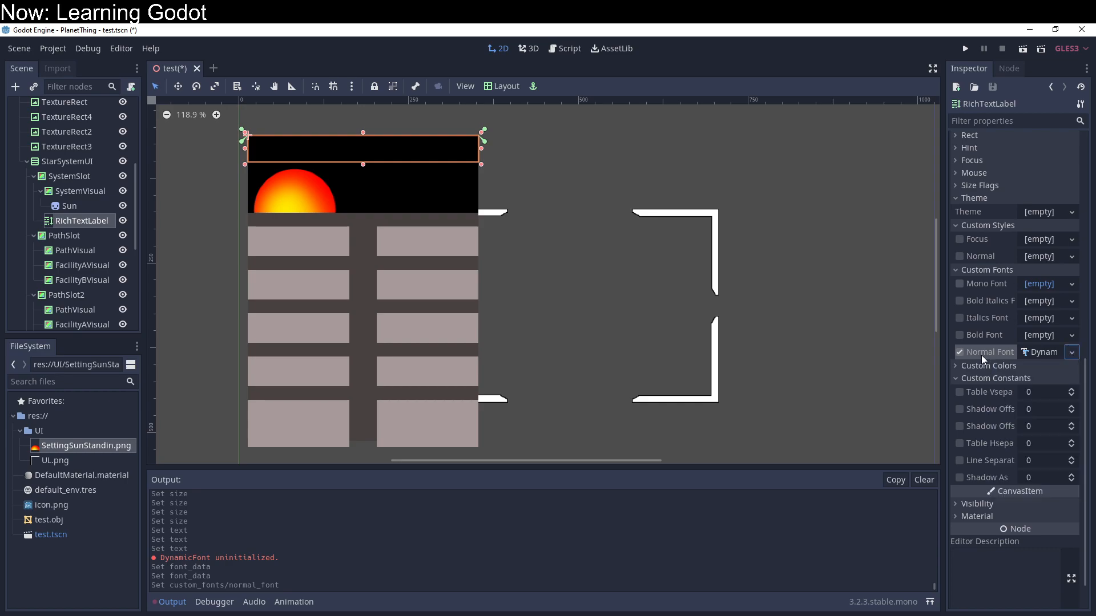
pyautogui.click(1025, 355)
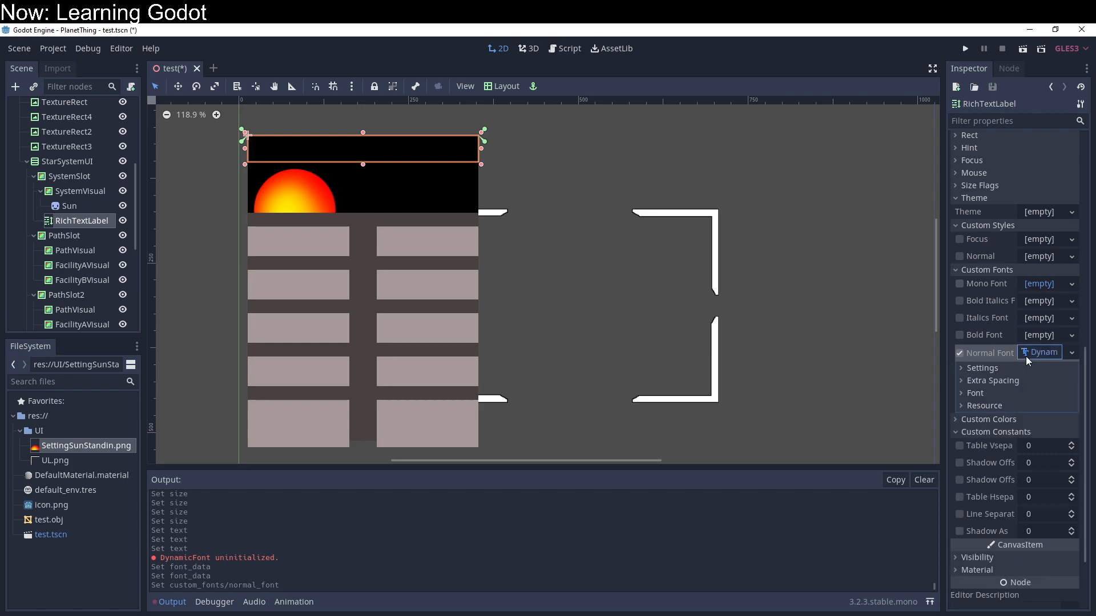
pyautogui.click(981, 369)
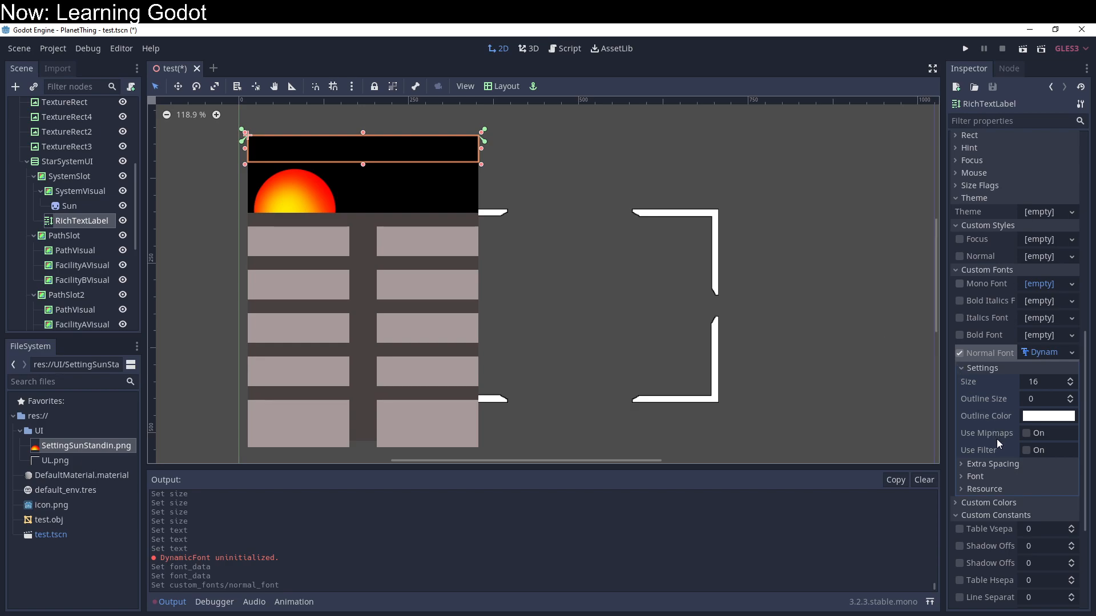
pyautogui.moveTo(996, 439)
pyautogui.moveTo(1038, 383); pyautogui.dragTo(1027, 383)
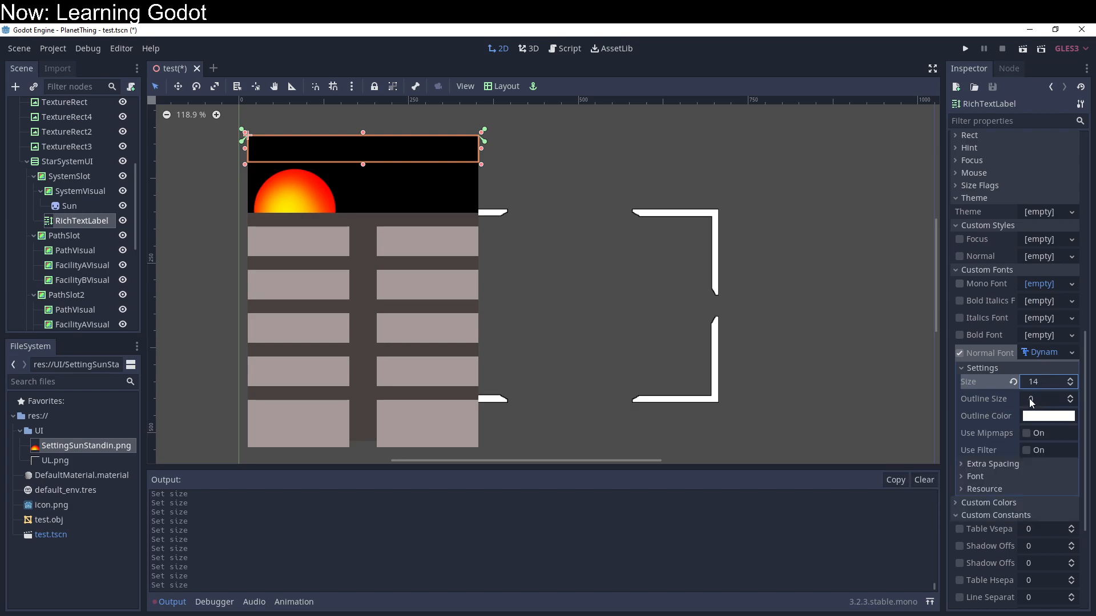
# Step: Expand the Normal Font's Font and Resource sections and examine its Font Data property
pyautogui.click(981, 478)
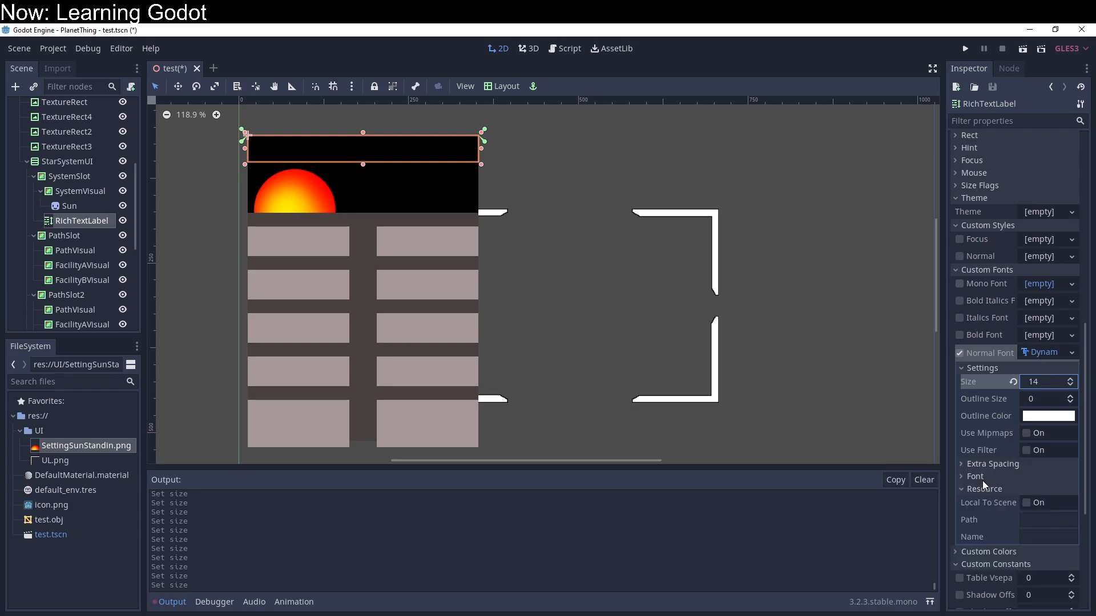
pyautogui.click(1047, 490)
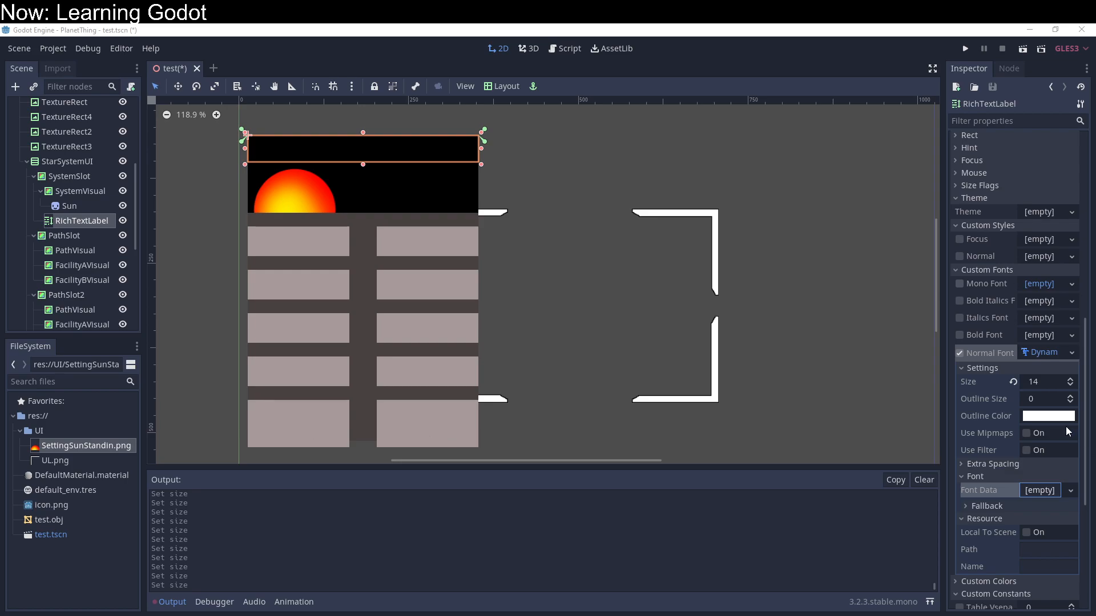
pyautogui.click(1045, 353)
pyautogui.click(1048, 353)
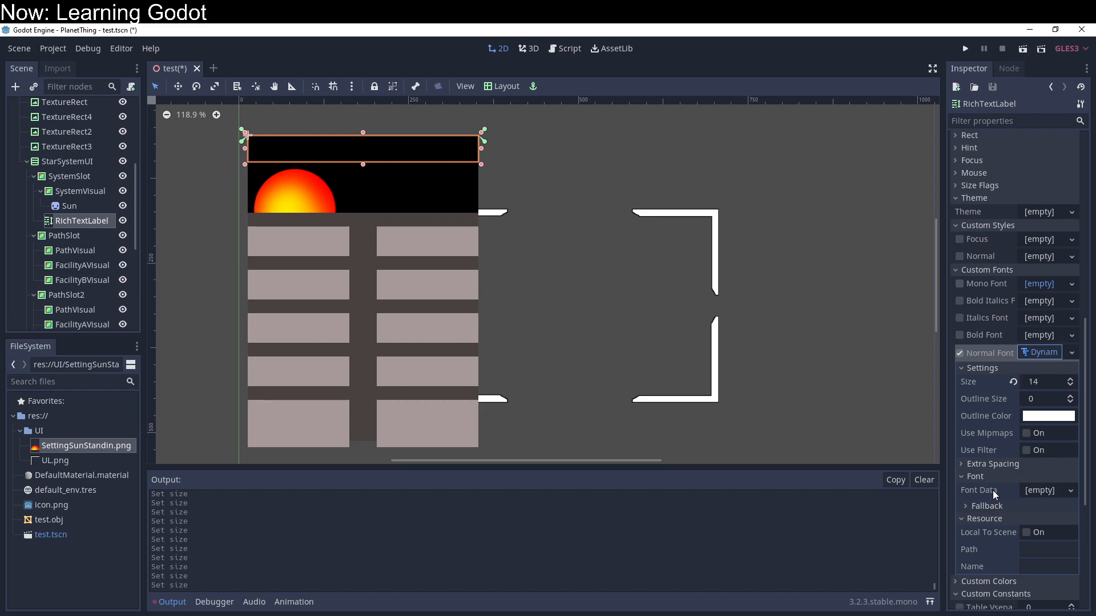
# Step: Test-run the project to check how the label is rendered, and end the run
pyautogui.click(1043, 494)
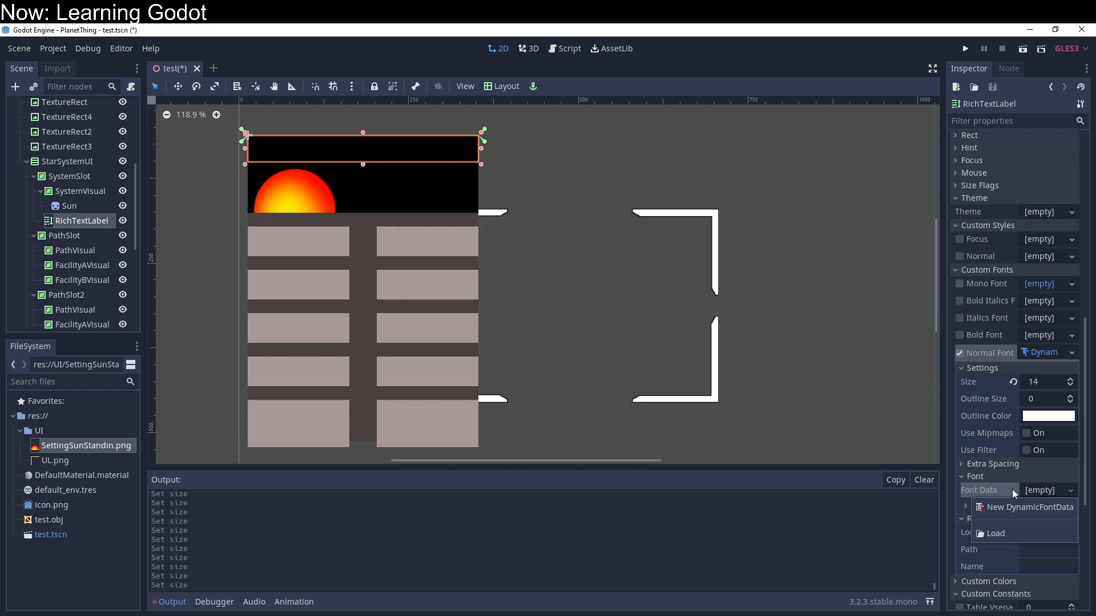
pyautogui.click(996, 467)
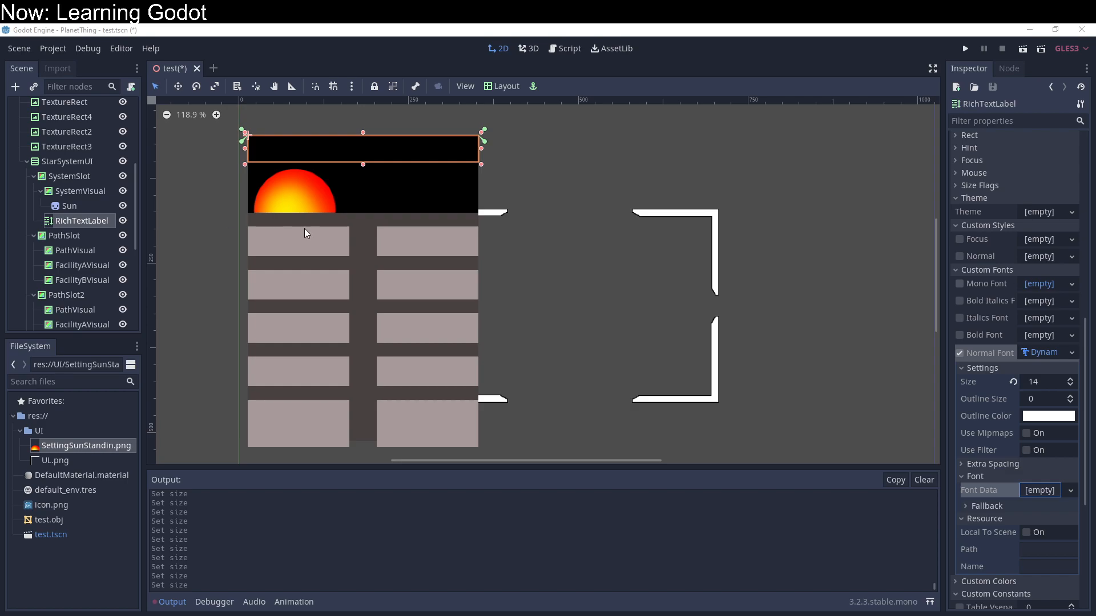
pyautogui.click(963, 50)
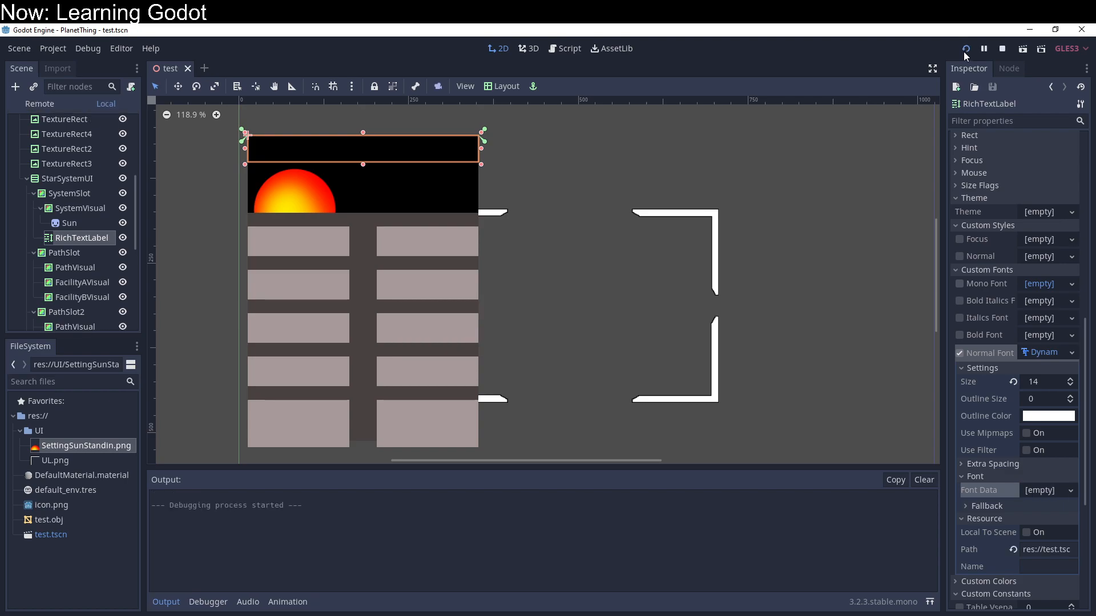
pyautogui.click(963, 50)
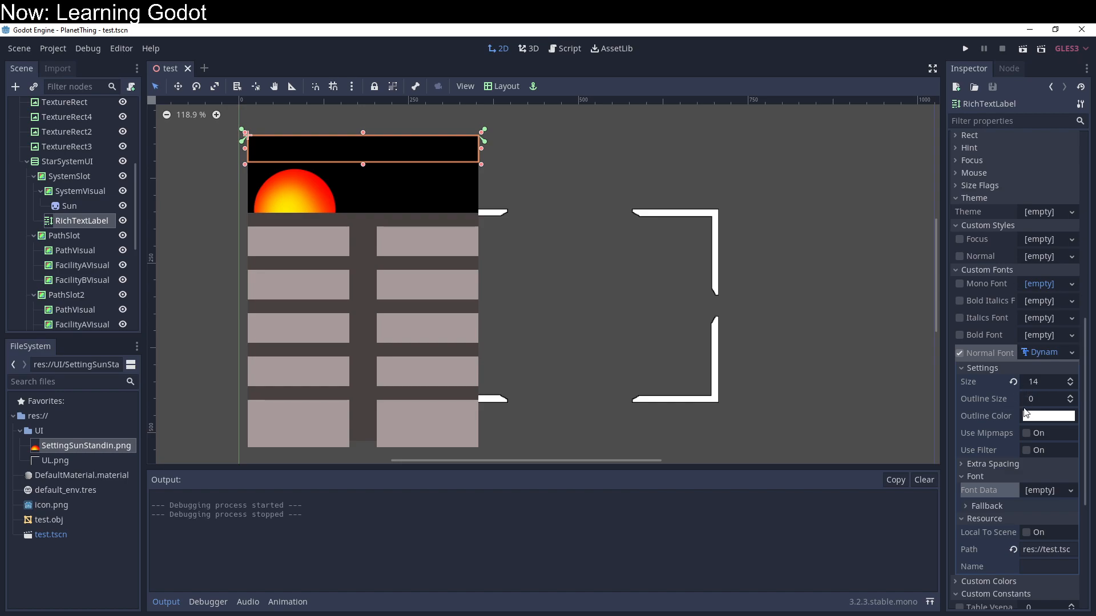
# Step: Assign a new DynamicFontData to the Normal Font's Font Data and expand its properties
pyautogui.click(1038, 493)
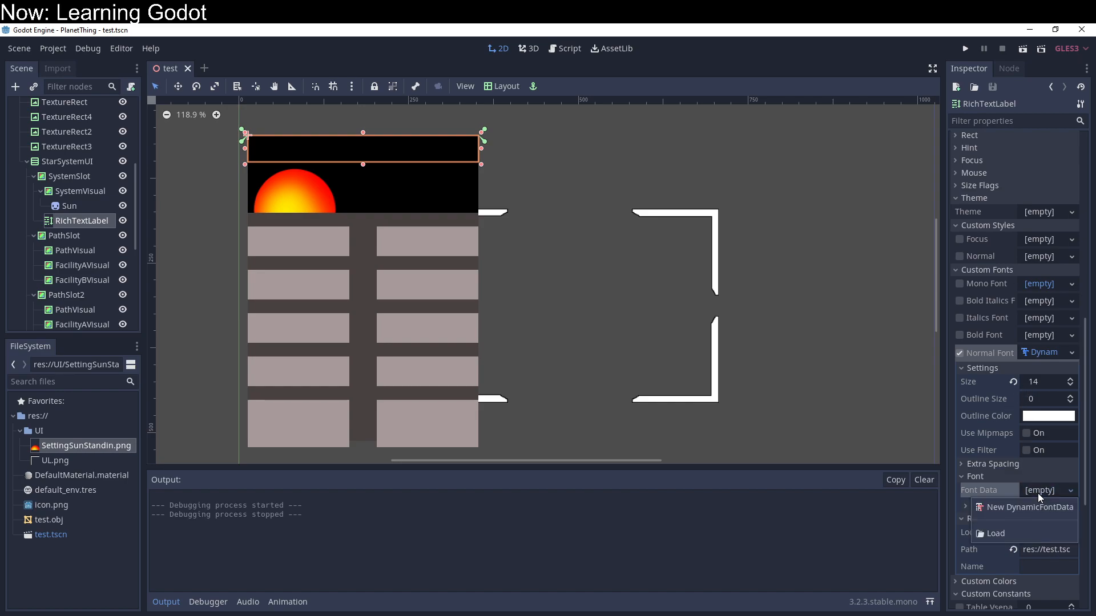
pyautogui.click(1026, 567)
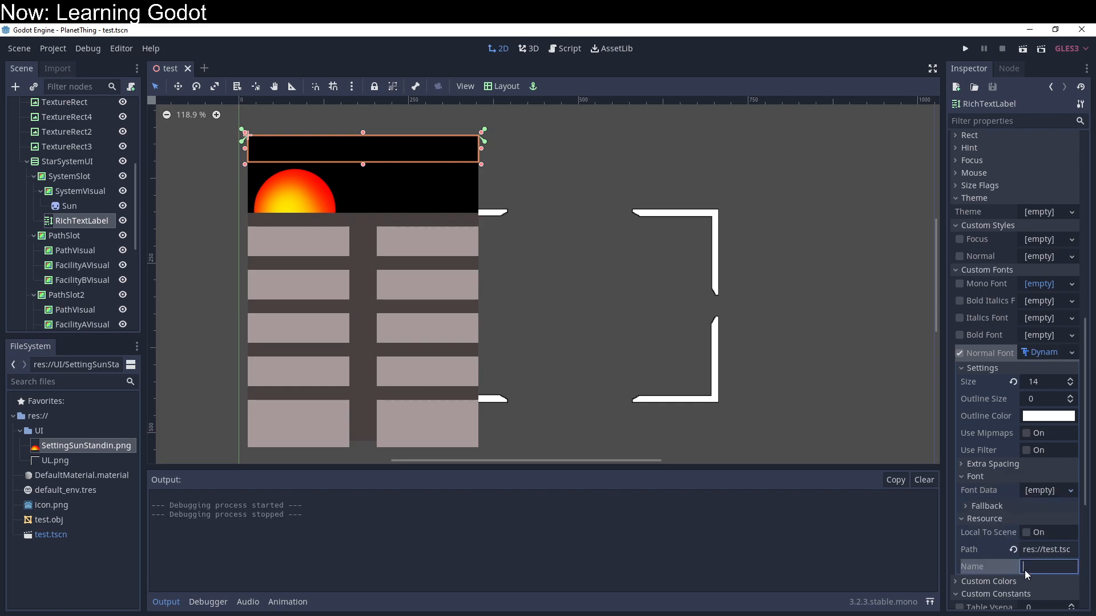
pyautogui.click(1039, 491)
pyautogui.click(1038, 508)
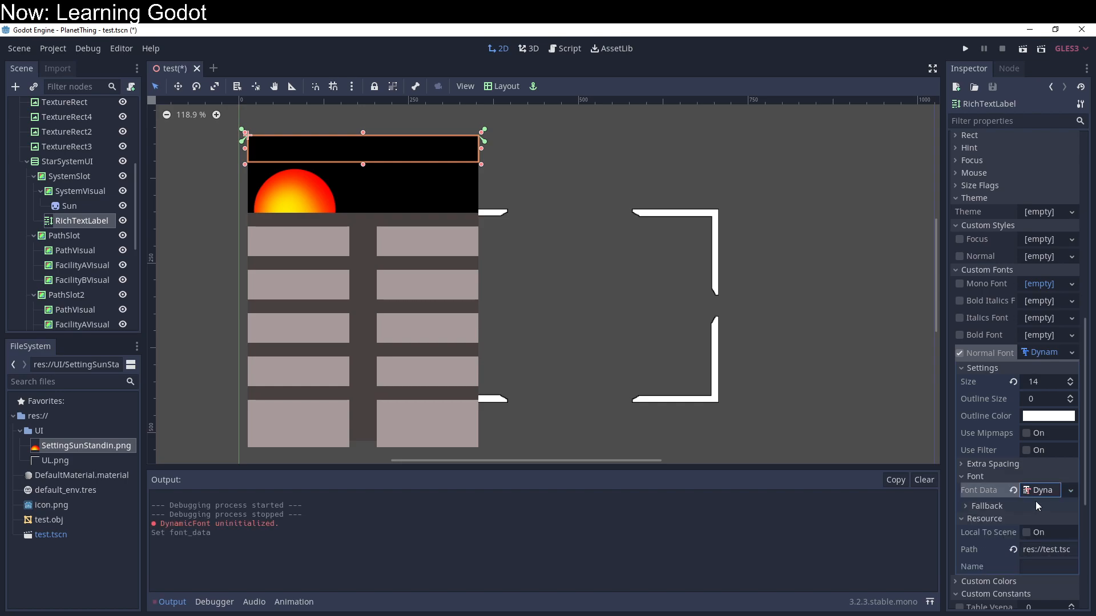
pyautogui.click(1039, 490)
pyautogui.click(1039, 490)
pyautogui.click(1039, 489)
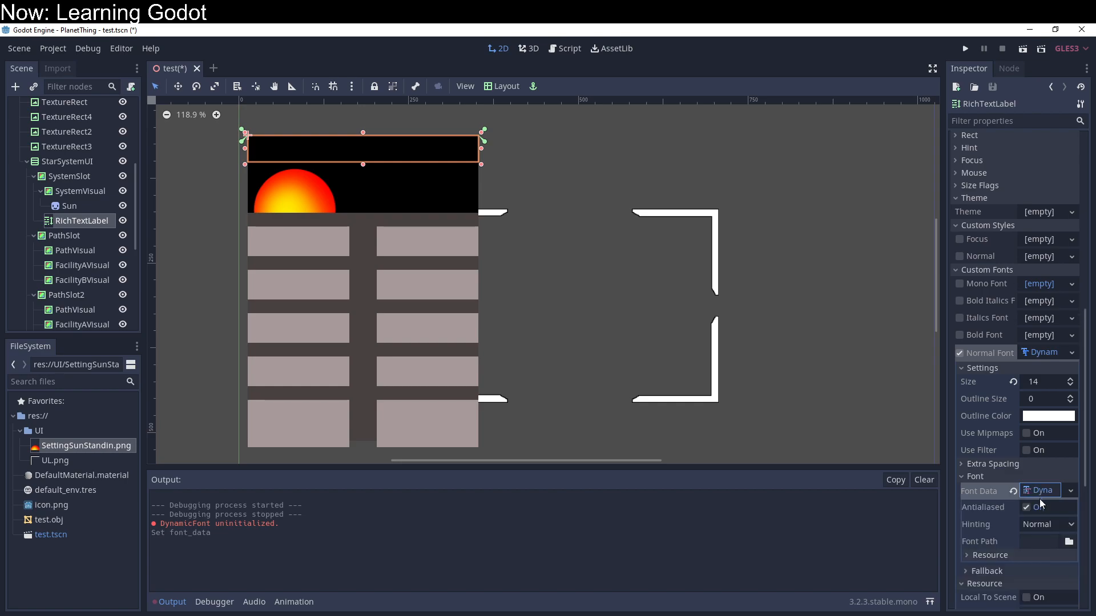
# Step: Set the Font Data's font path to res://BarlowCondensed-Bold.ttf
pyautogui.click(1039, 540)
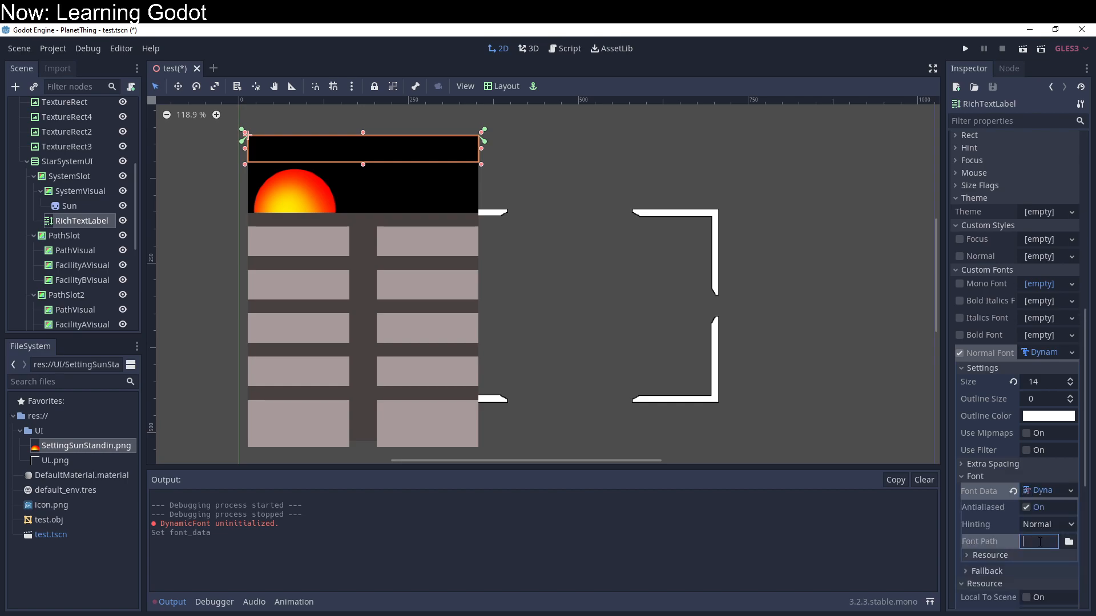
pyautogui.write('res://')
pyautogui.write('BarlowConde')
pyautogui.write('nsed-B')
pyautogui.write('old.ttf')
pyautogui.press('Return')
pyautogui.click(870, 550)
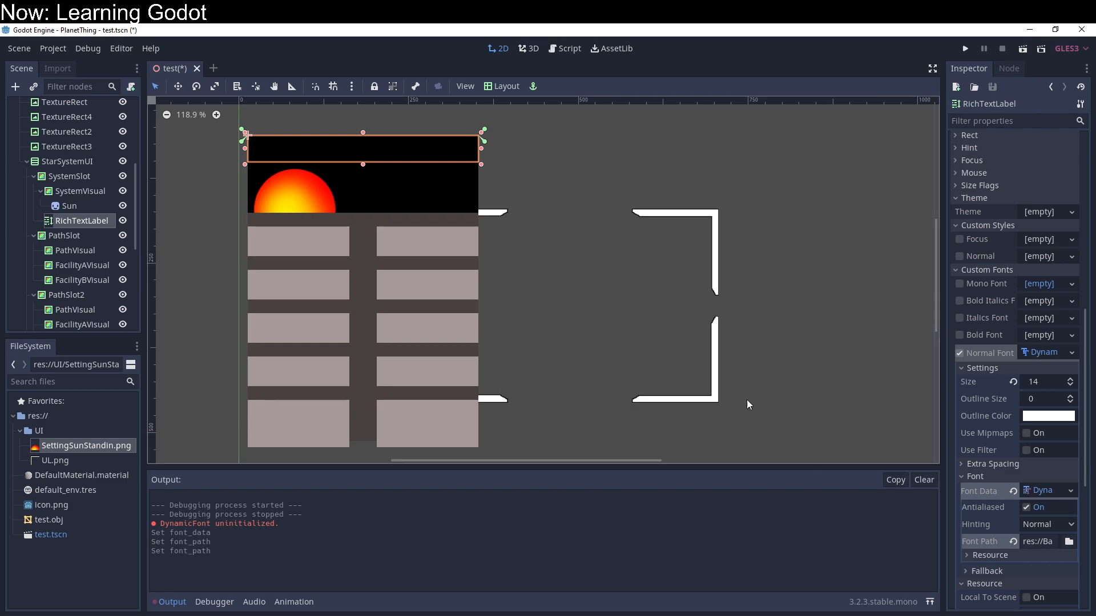